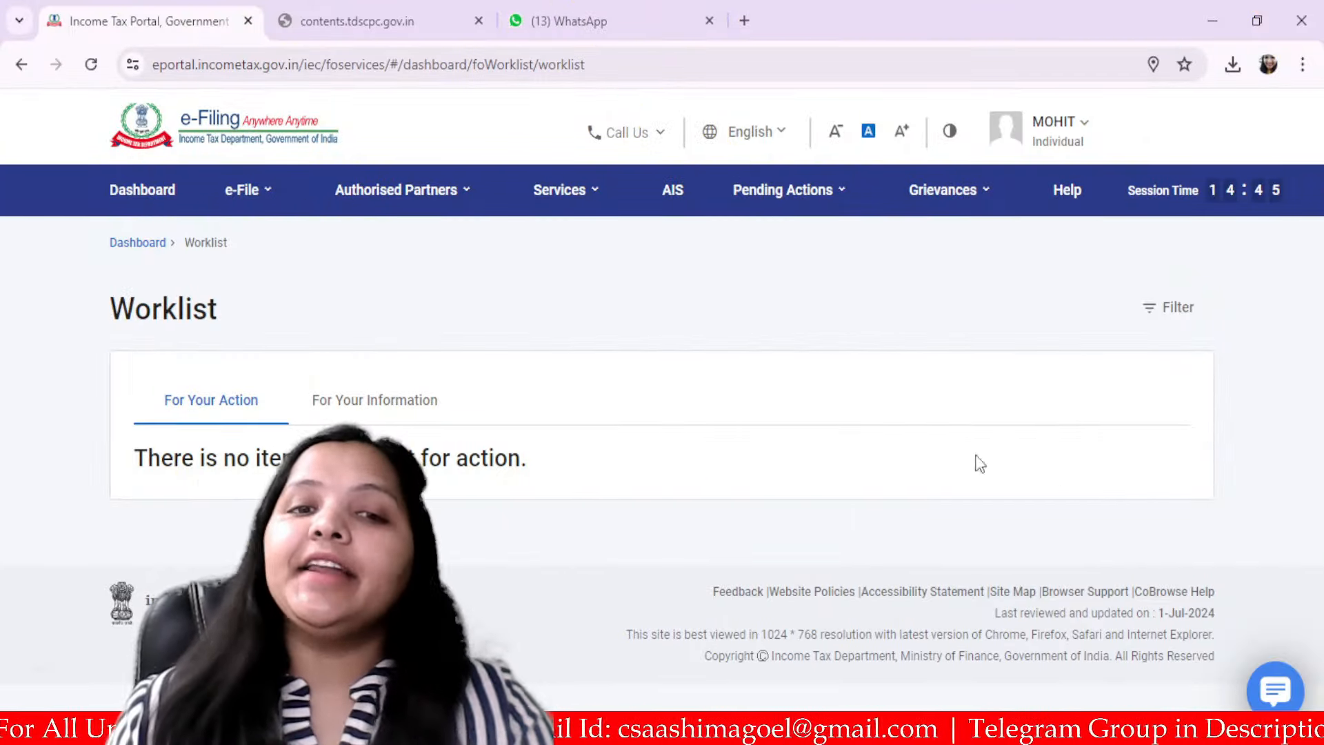
# Begin filing an income tax return for assessment year 2024-25 in online mode
pyautogui.click(240, 195)
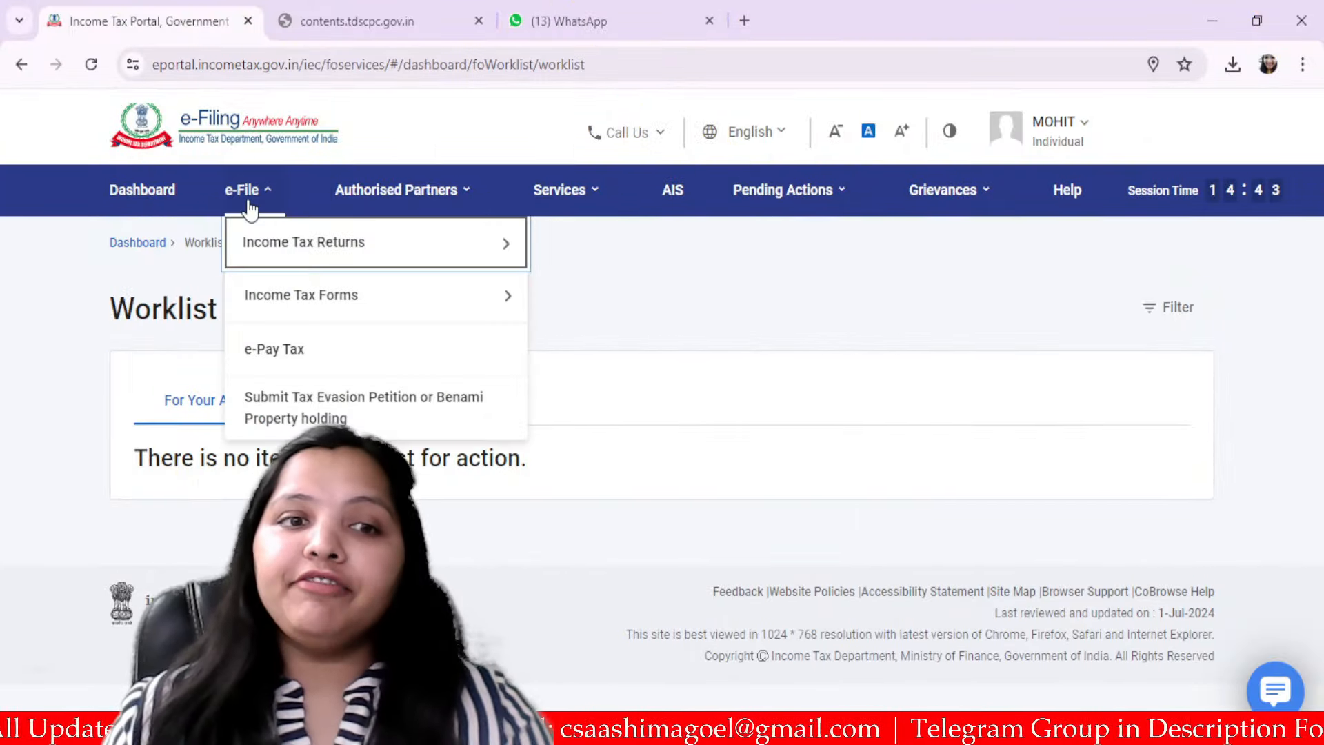
pyautogui.moveTo(254, 248)
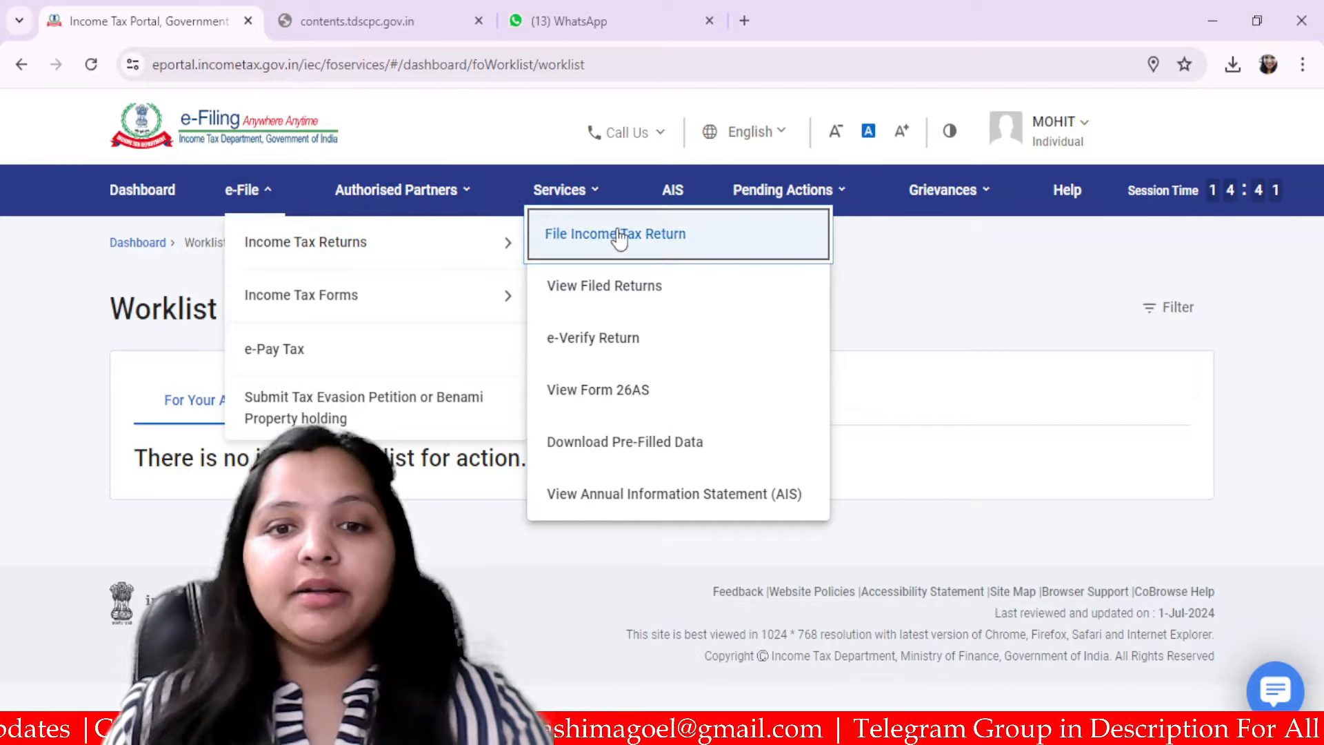
pyautogui.click(655, 255)
pyautogui.click(228, 438)
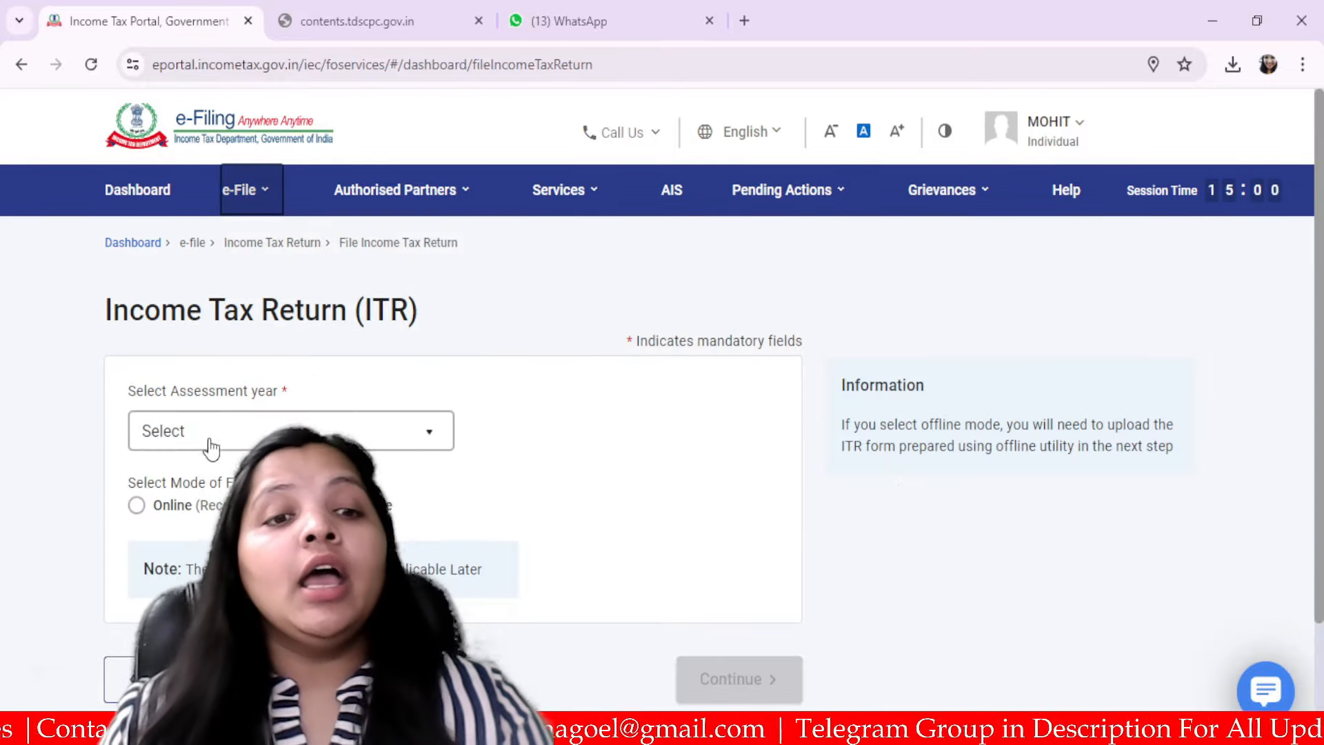
pyautogui.click(174, 523)
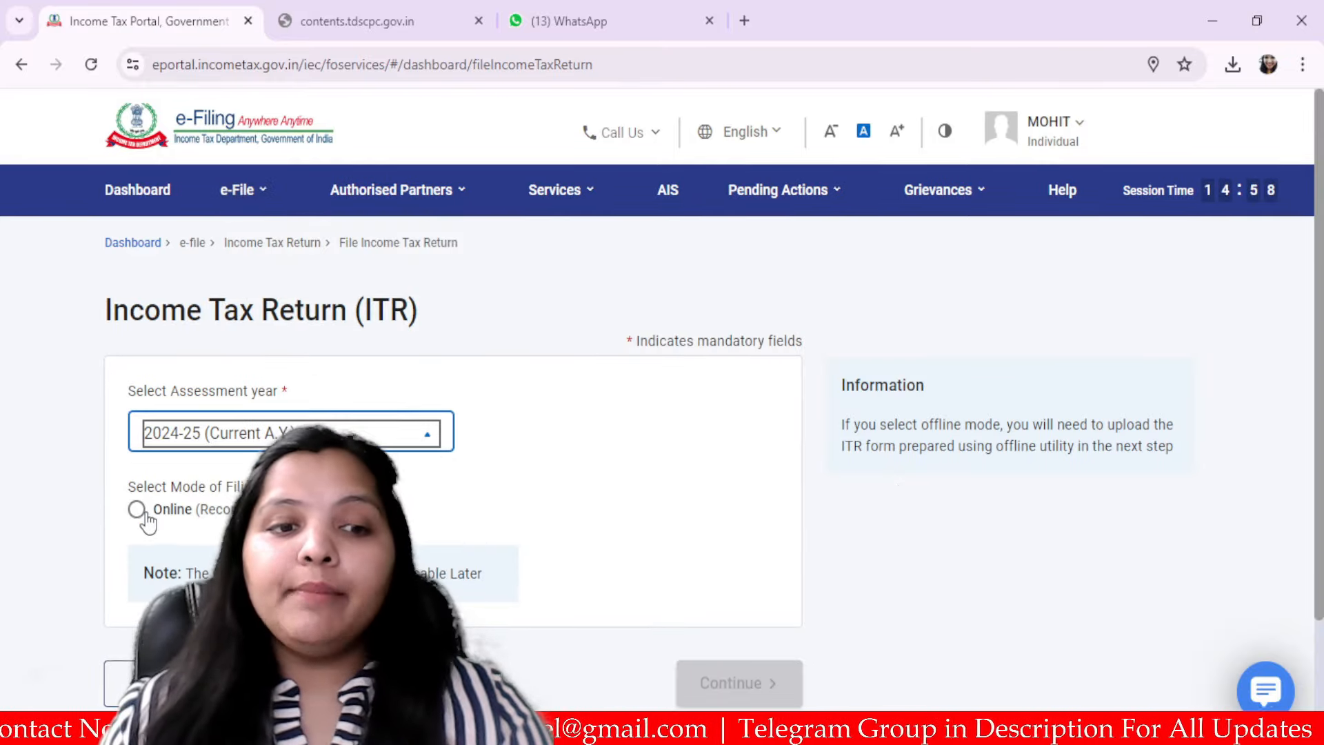
pyautogui.click(136, 505)
pyautogui.scroll(-2, 590, 544)
pyautogui.click(756, 535)
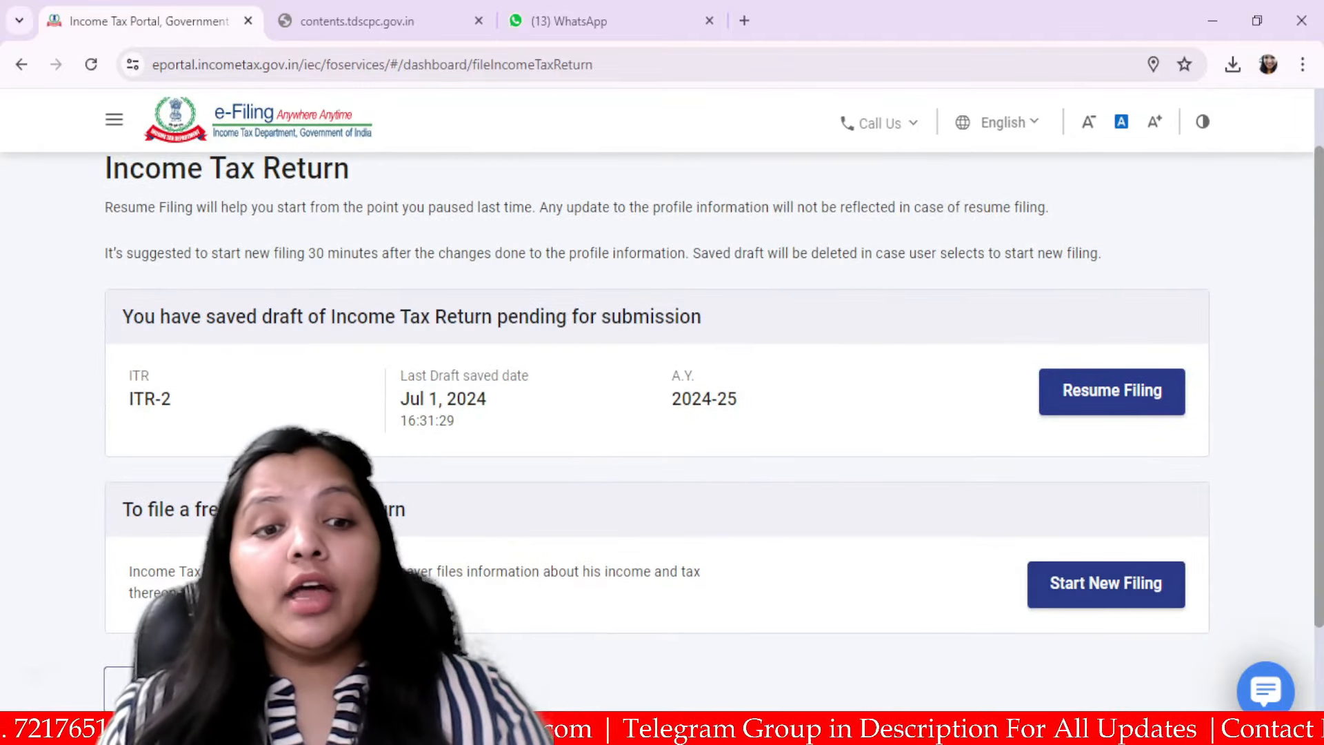
# Start a new filing instead of resuming the saved draft, with Individual as the applicable status
pyautogui.click(1086, 581)
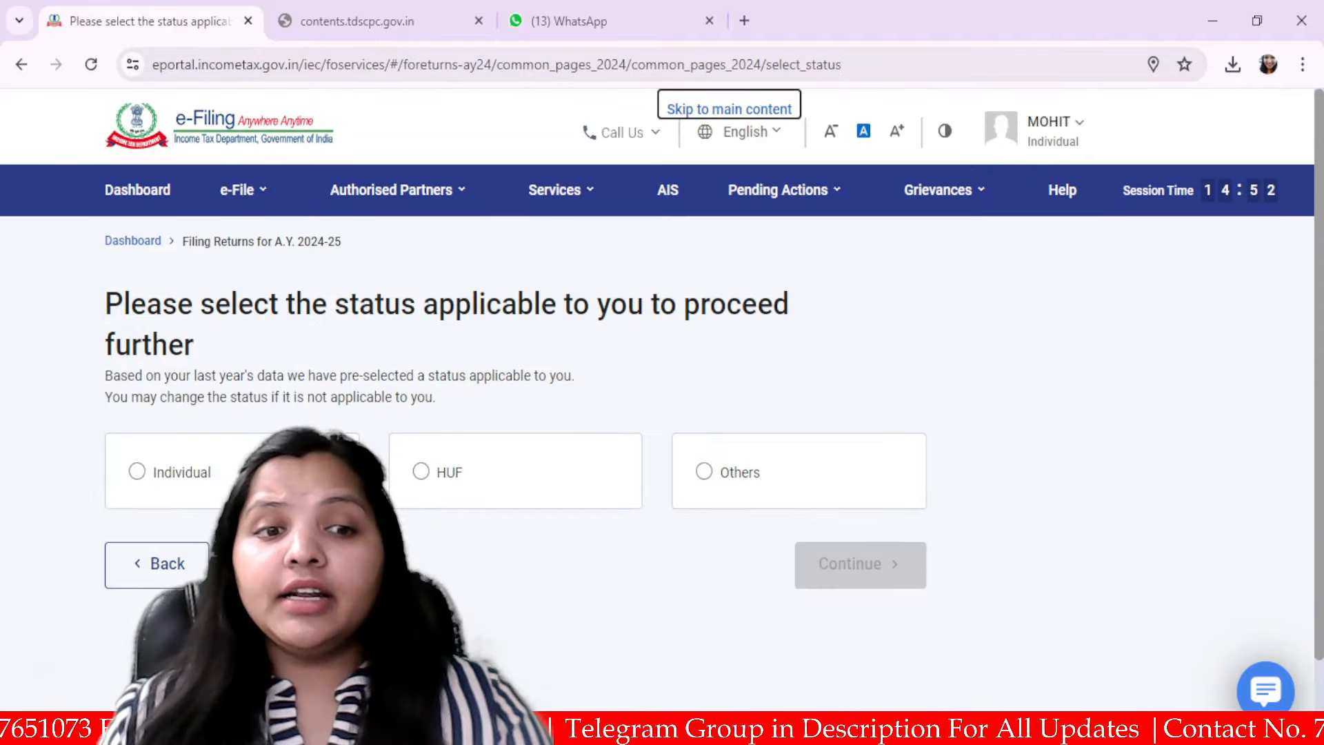
pyautogui.click(181, 474)
pyautogui.click(851, 578)
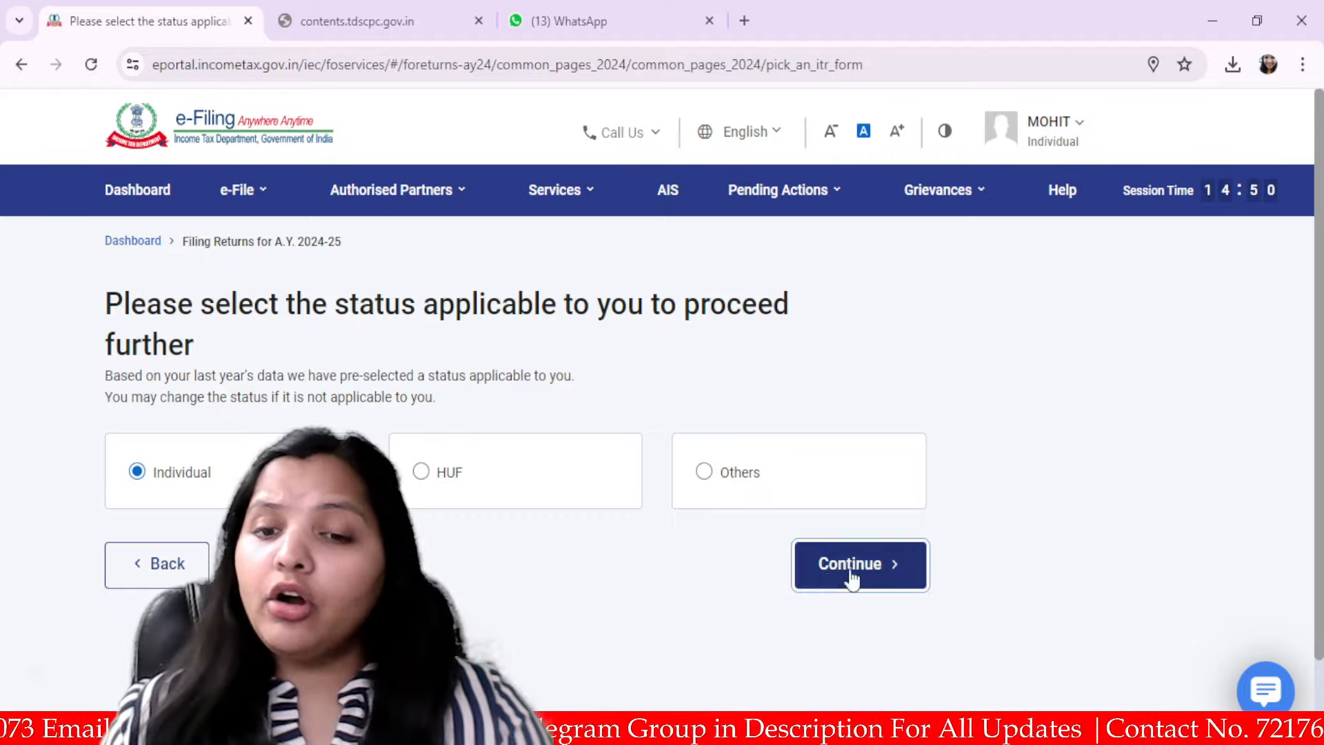
# Choose the ITR-2 form, proceed with it and get started on the return
pyautogui.scroll(-3, 1069, 493)
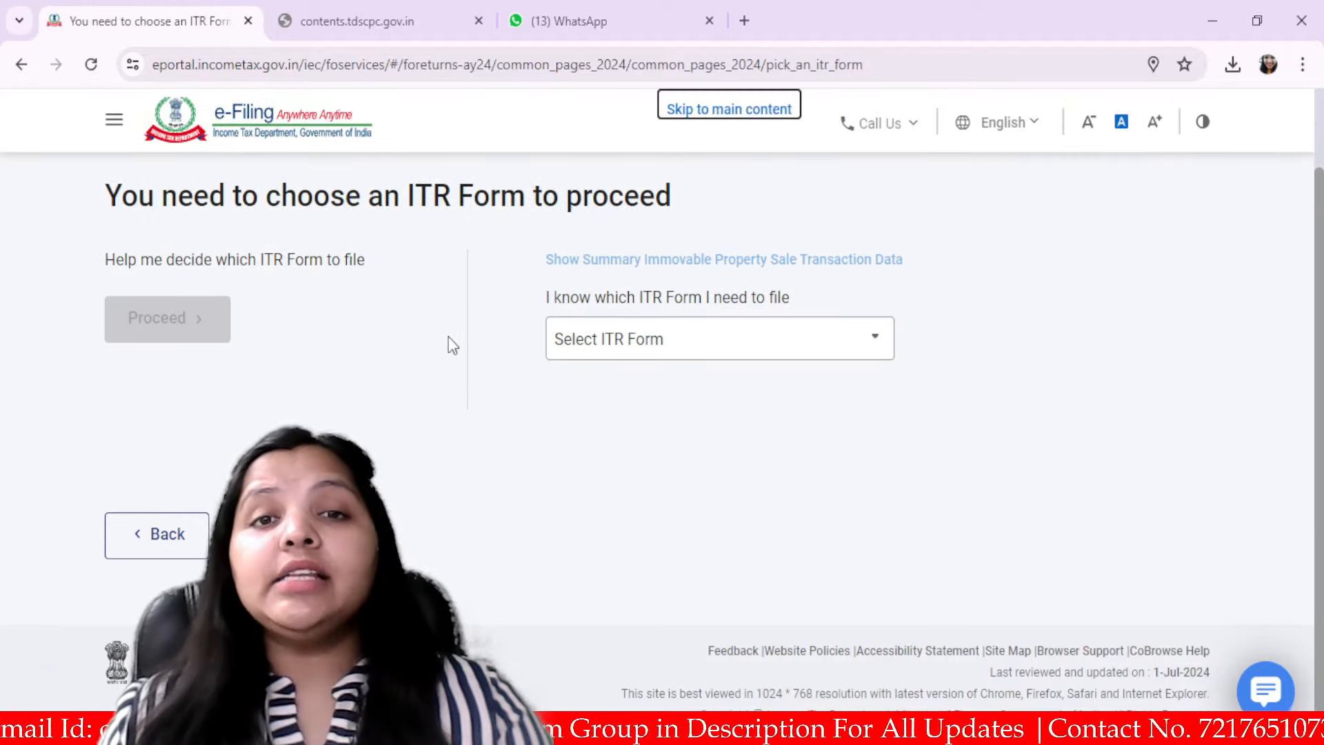
pyautogui.click(683, 345)
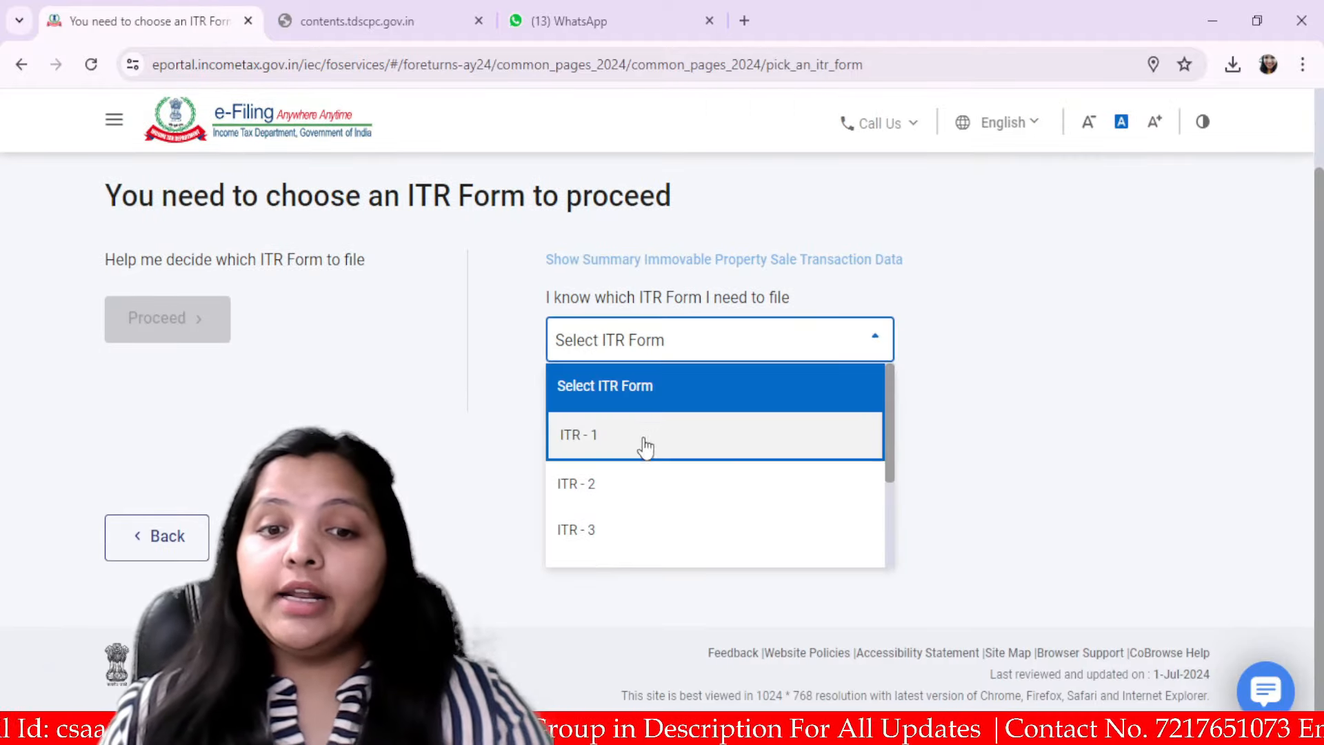
pyautogui.click(627, 492)
pyautogui.click(662, 507)
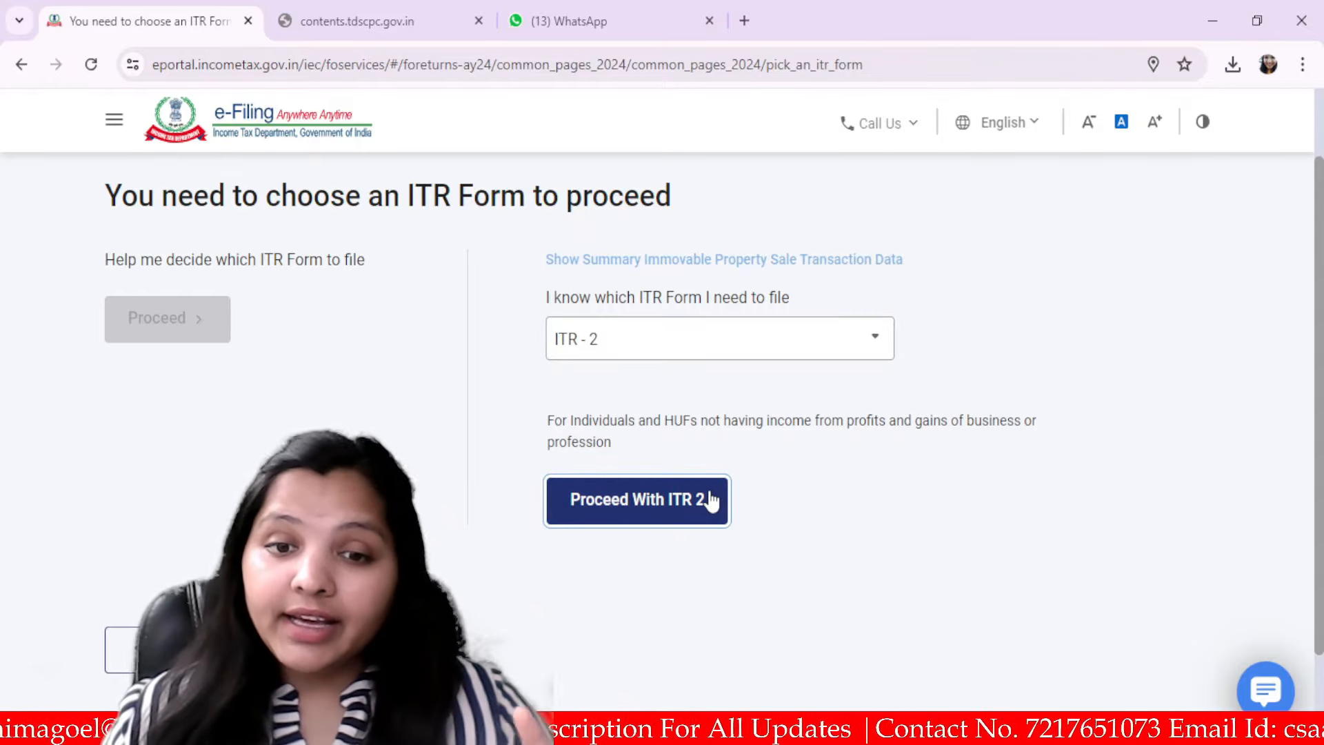
pyautogui.click(683, 507)
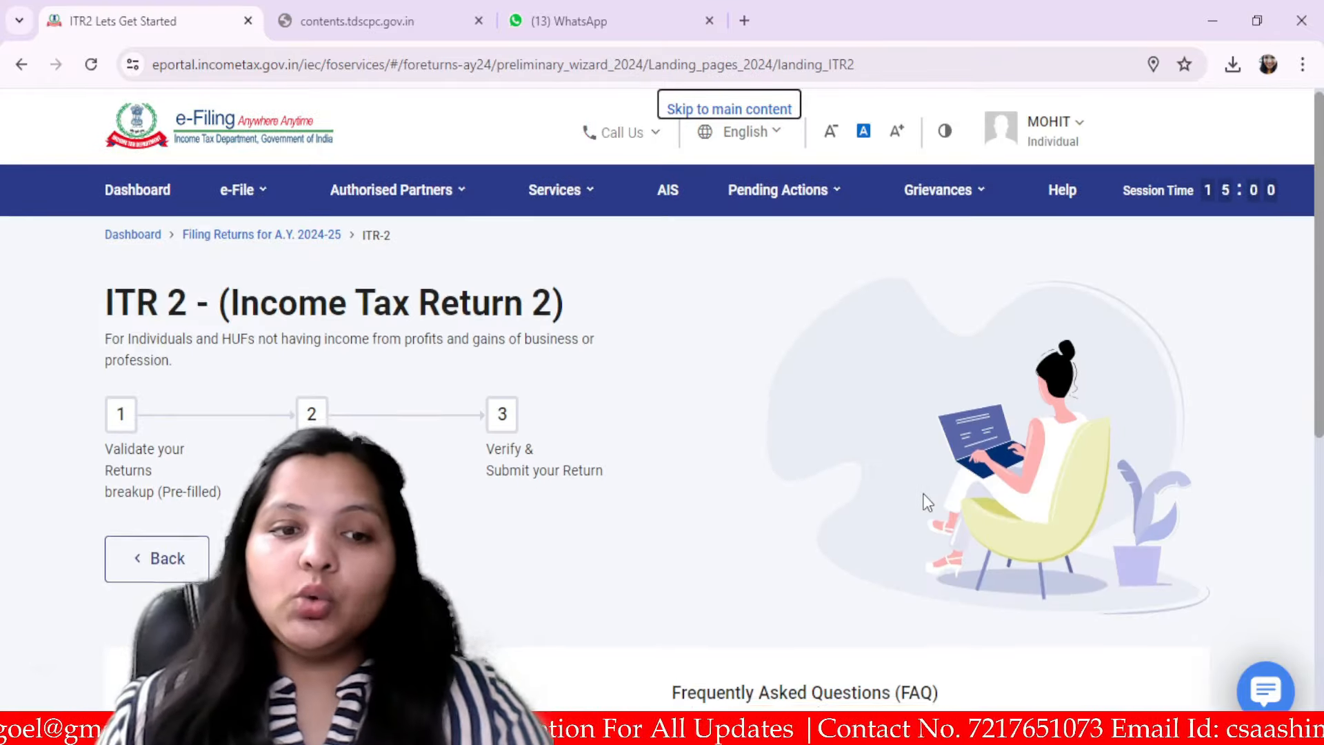
pyautogui.scroll(-2, 249, 318)
pyautogui.click(359, 439)
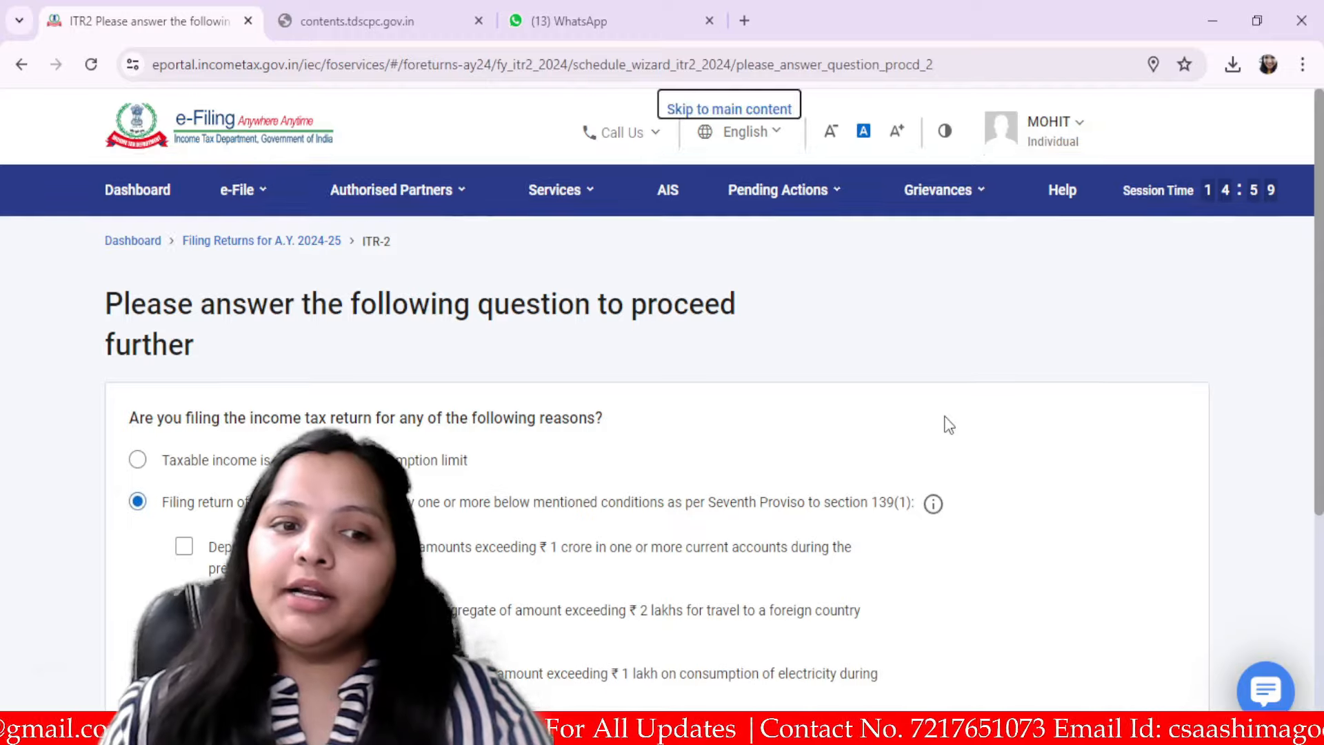
# Set the reason for filing the return to Others and continue to schedule selection
pyautogui.scroll(-3, 941, 431)
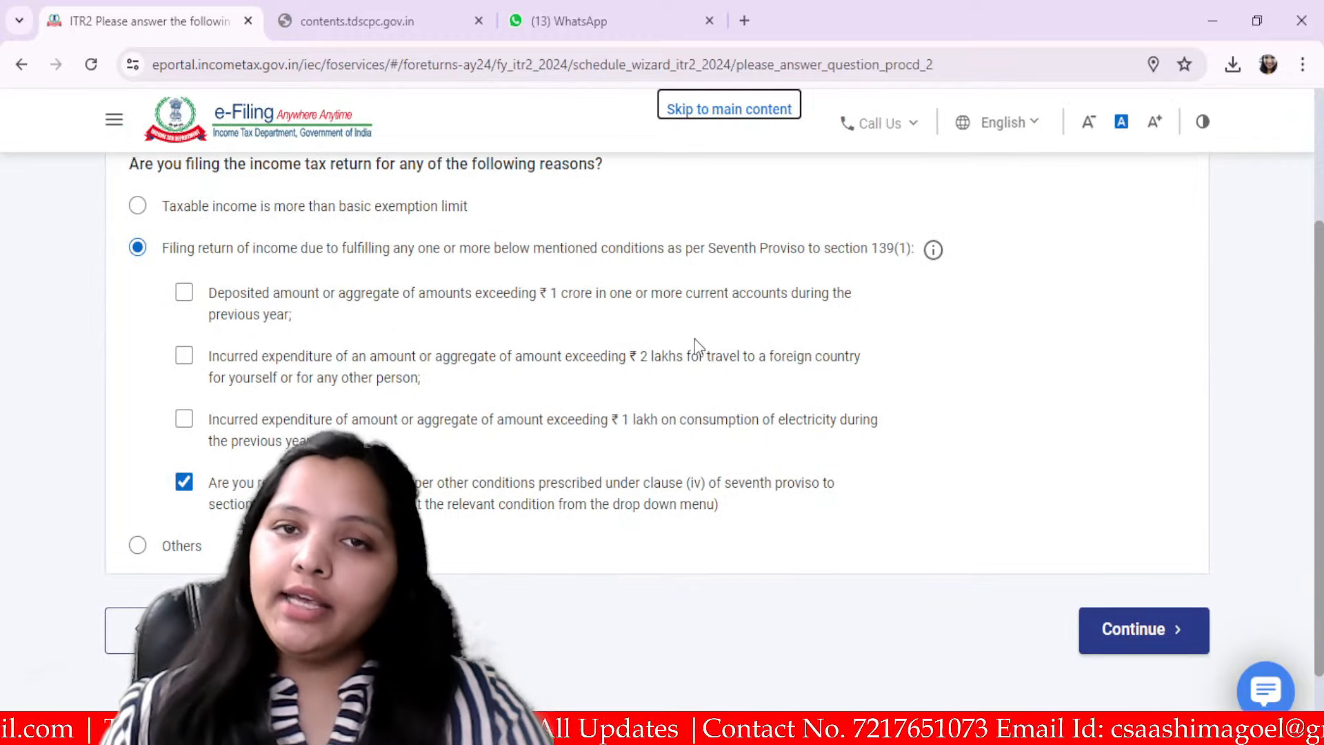
pyautogui.click(185, 562)
pyautogui.click(182, 549)
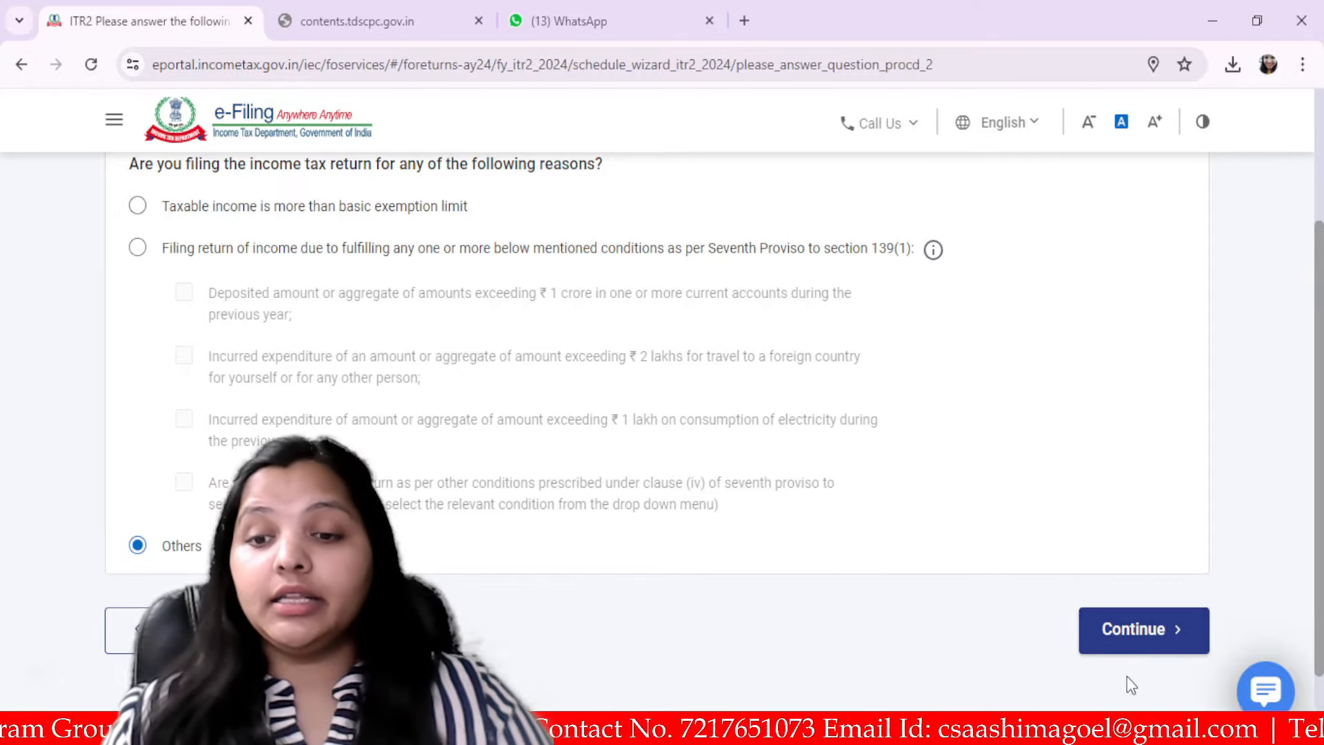
pyautogui.click(1108, 639)
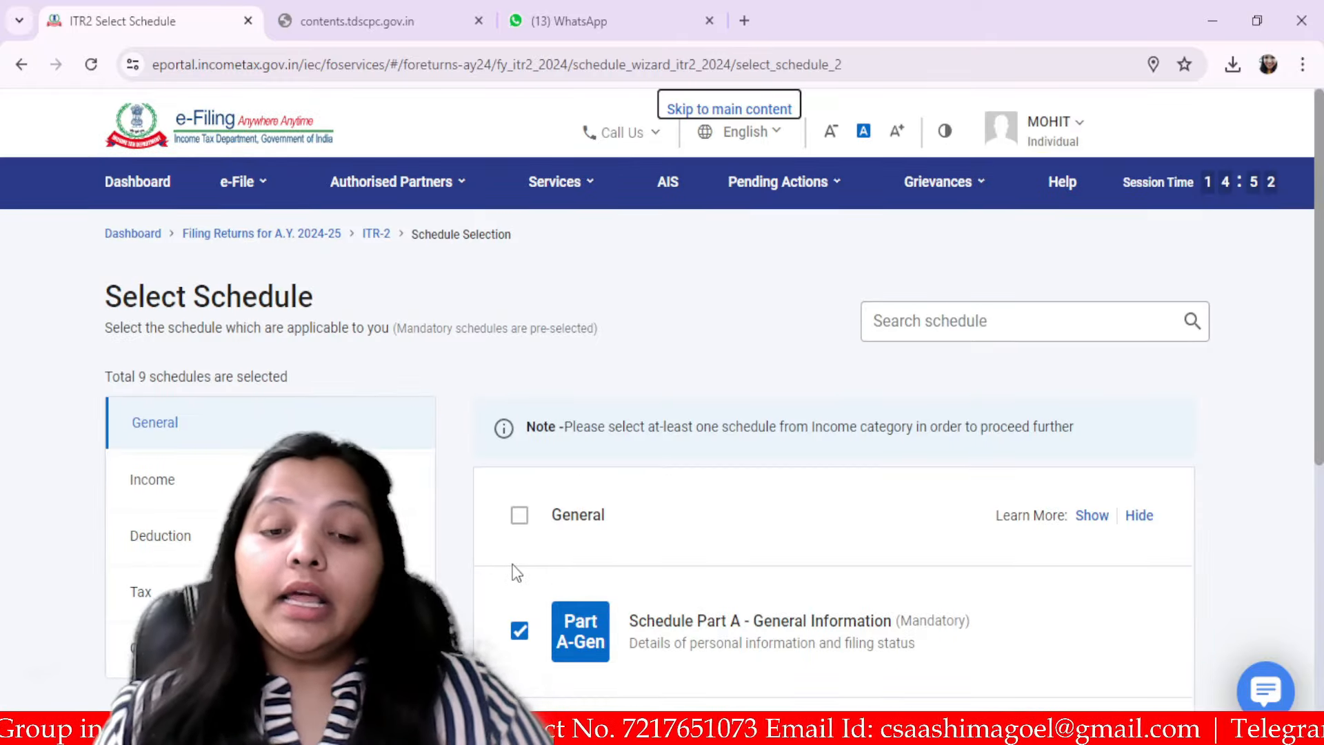
# Review the preselected schedules in the General category and the list of schedule categories
pyautogui.scroll(-2, 516, 564)
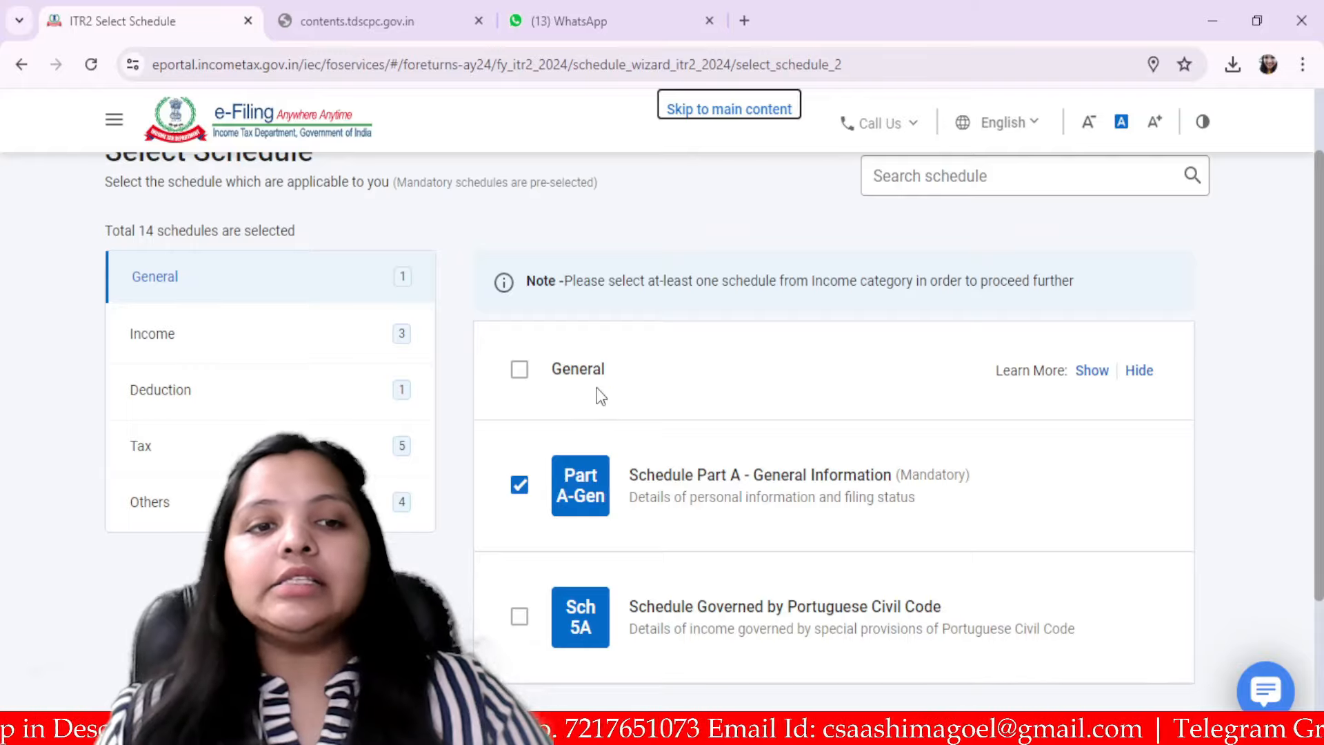
pyautogui.scroll(2, 600, 393)
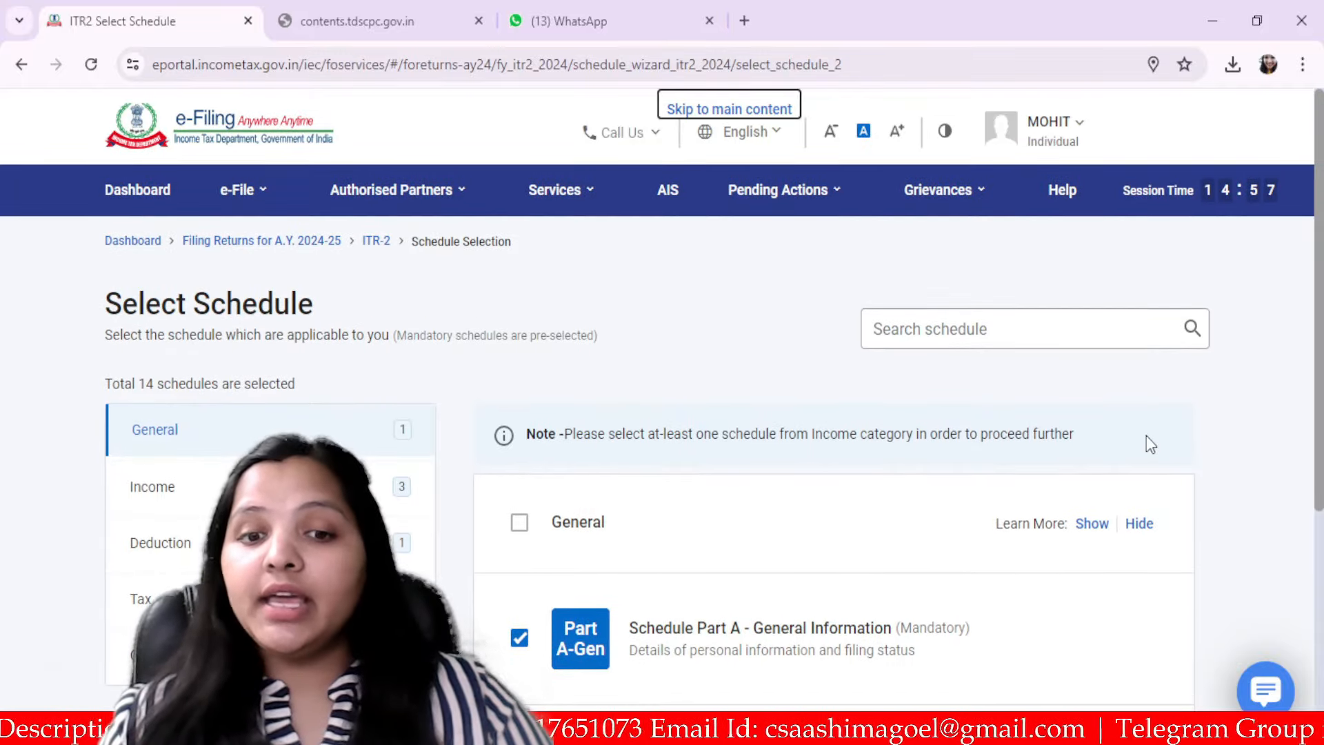
pyautogui.scroll(-1, 1146, 458)
pyautogui.scroll(-4, 1146, 458)
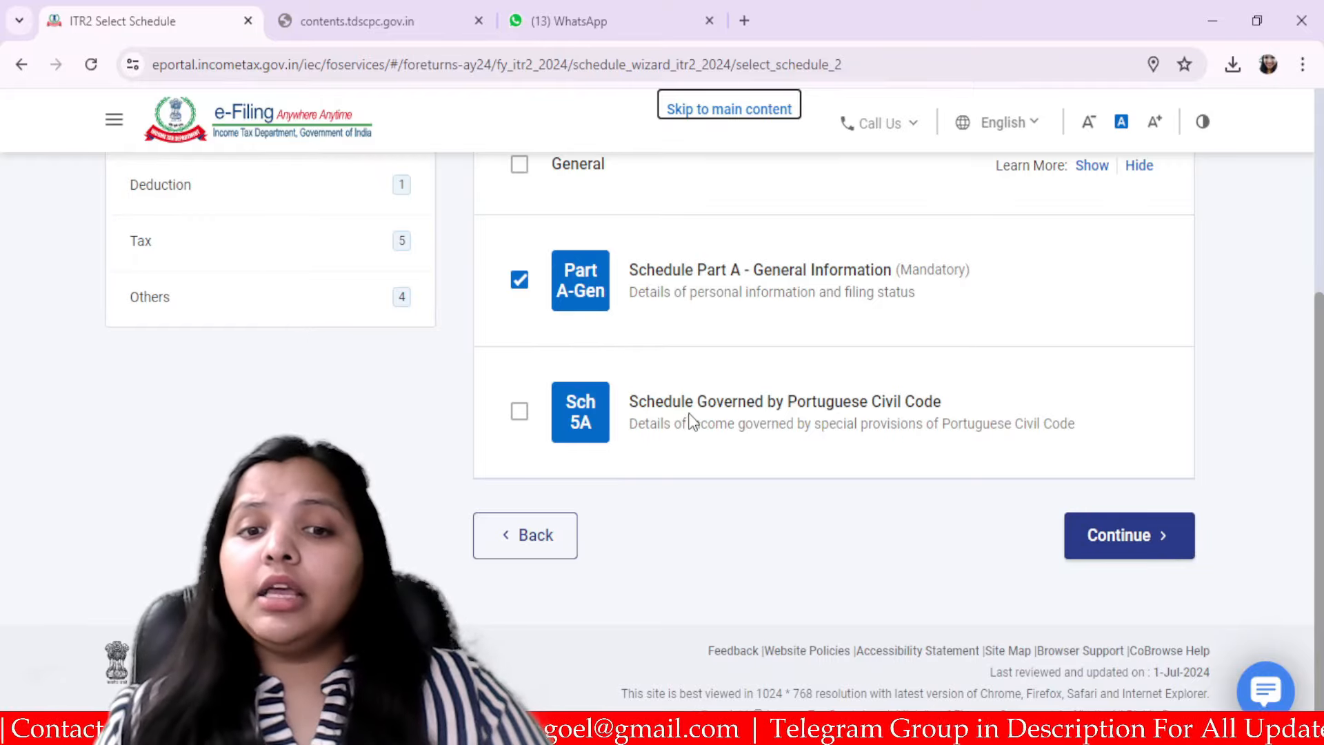
pyautogui.scroll(1, 215, 443)
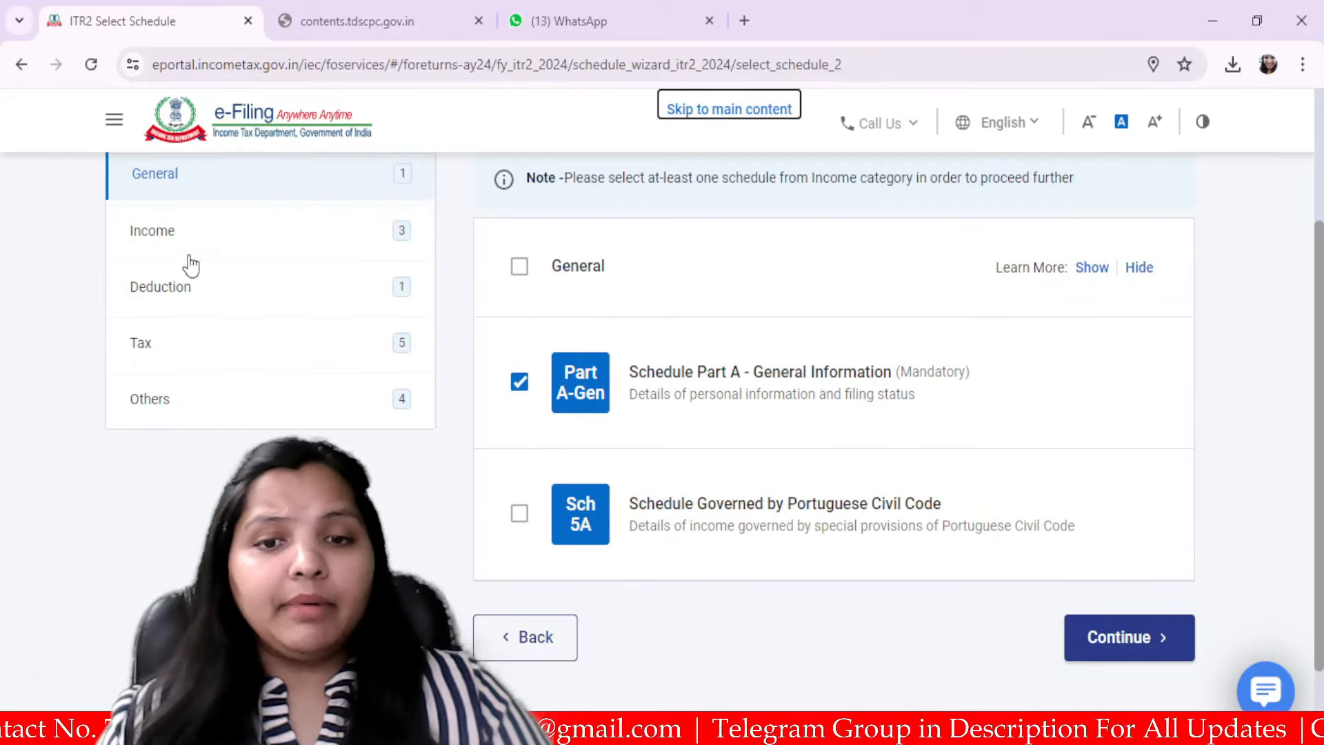
pyautogui.scroll(2, 248, 442)
pyautogui.scroll(1, 236, 443)
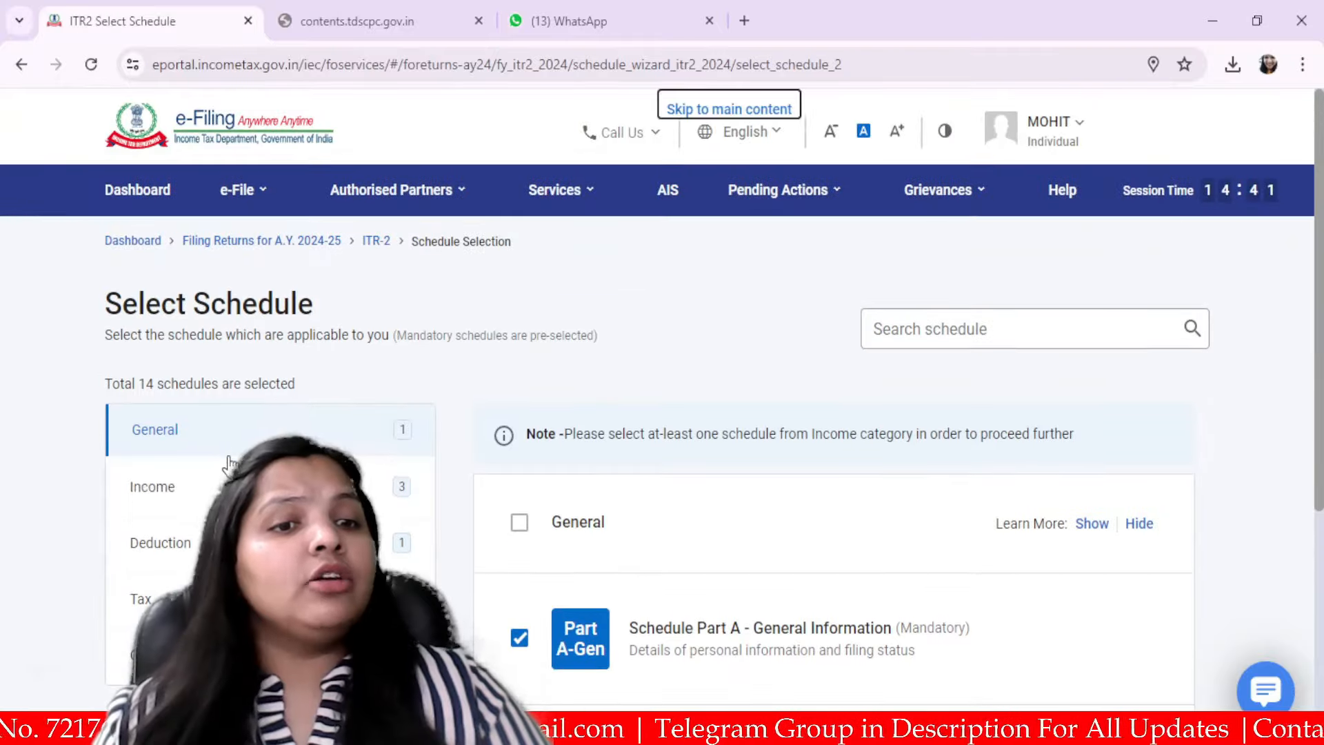
# Select Schedule Capital Gains and Schedule 112A in the Income category
pyautogui.click(229, 470)
pyautogui.scroll(-4, 836, 361)
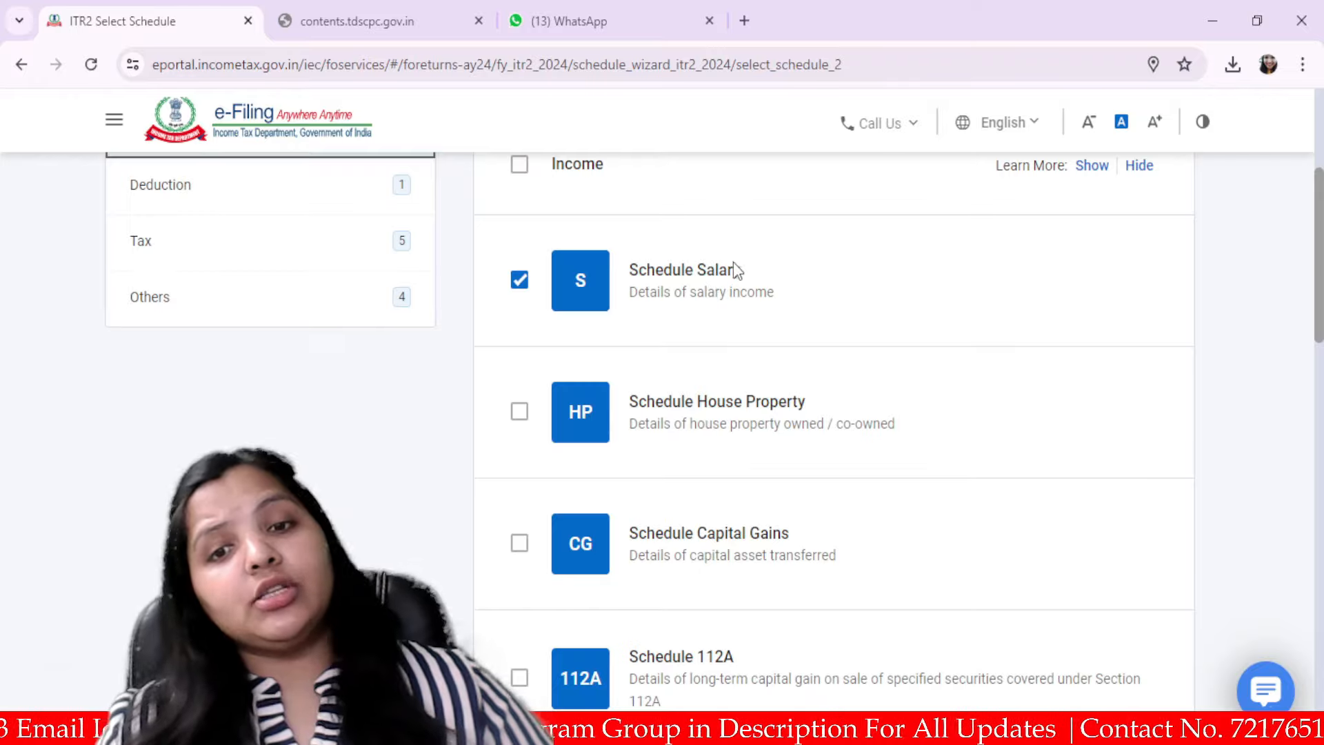
pyautogui.scroll(-4, 737, 269)
pyautogui.scroll(4, 748, 316)
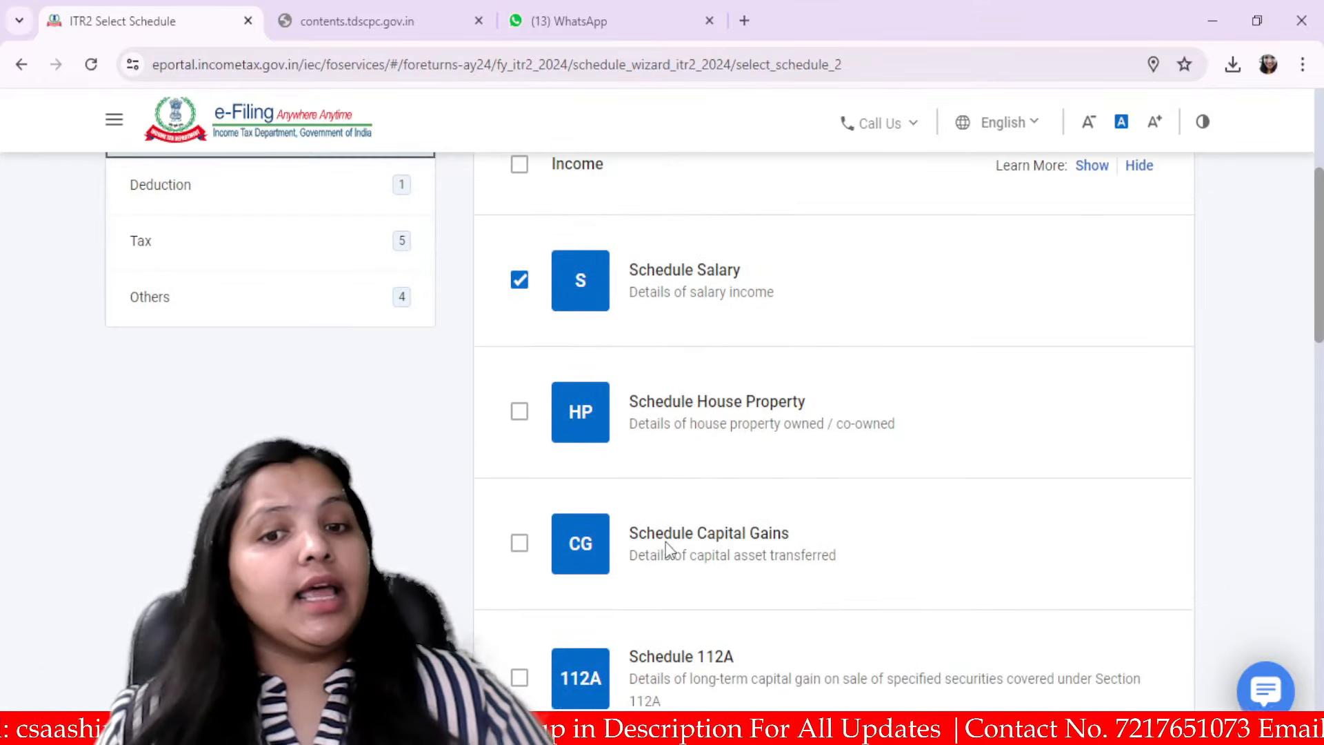
pyautogui.scroll(-3, 703, 531)
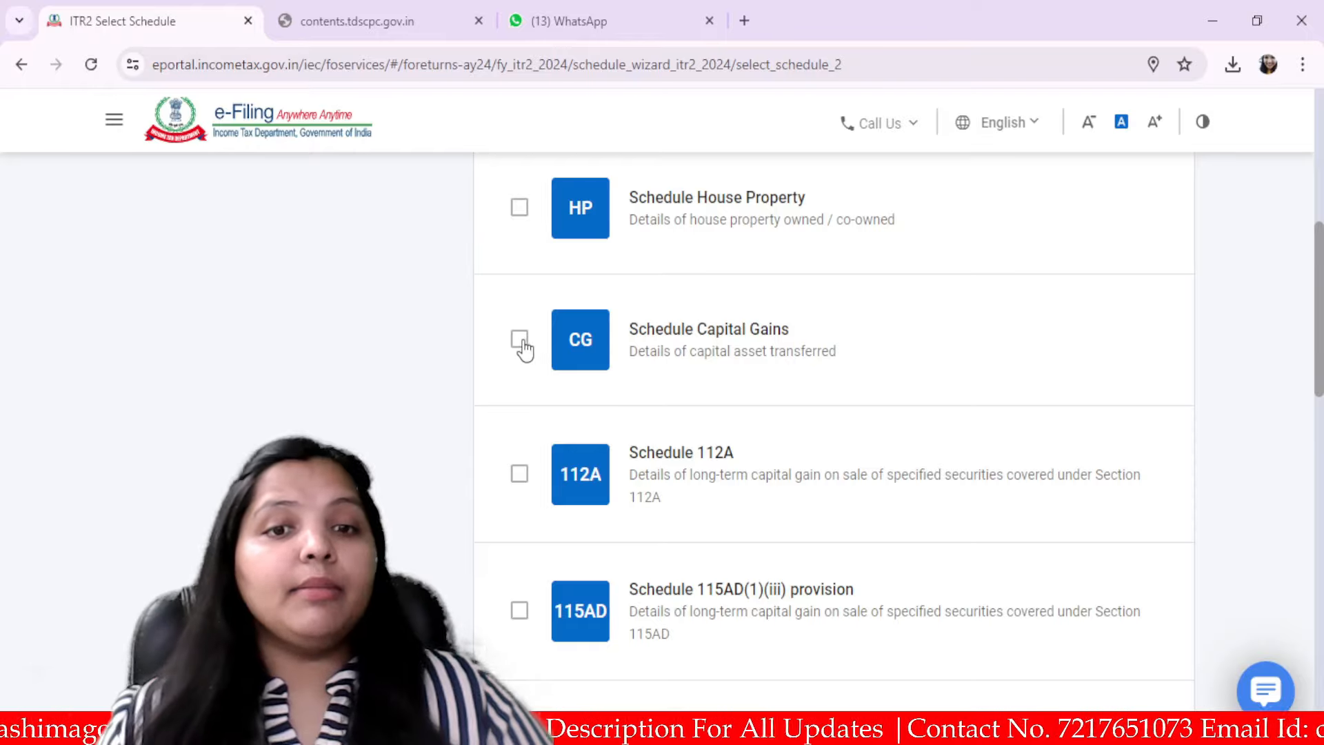
pyautogui.scroll(4, 683, 349)
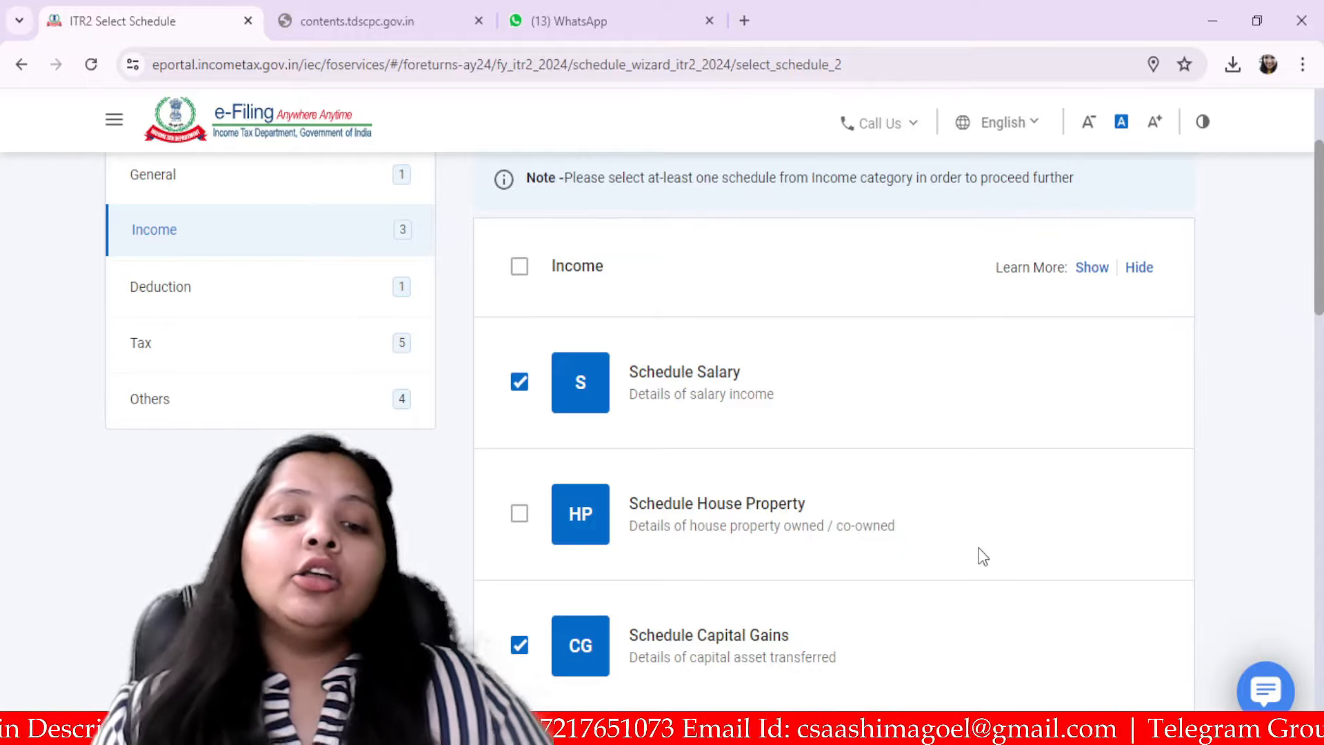
pyautogui.scroll(-1, 770, 258)
pyautogui.scroll(-1, 661, 593)
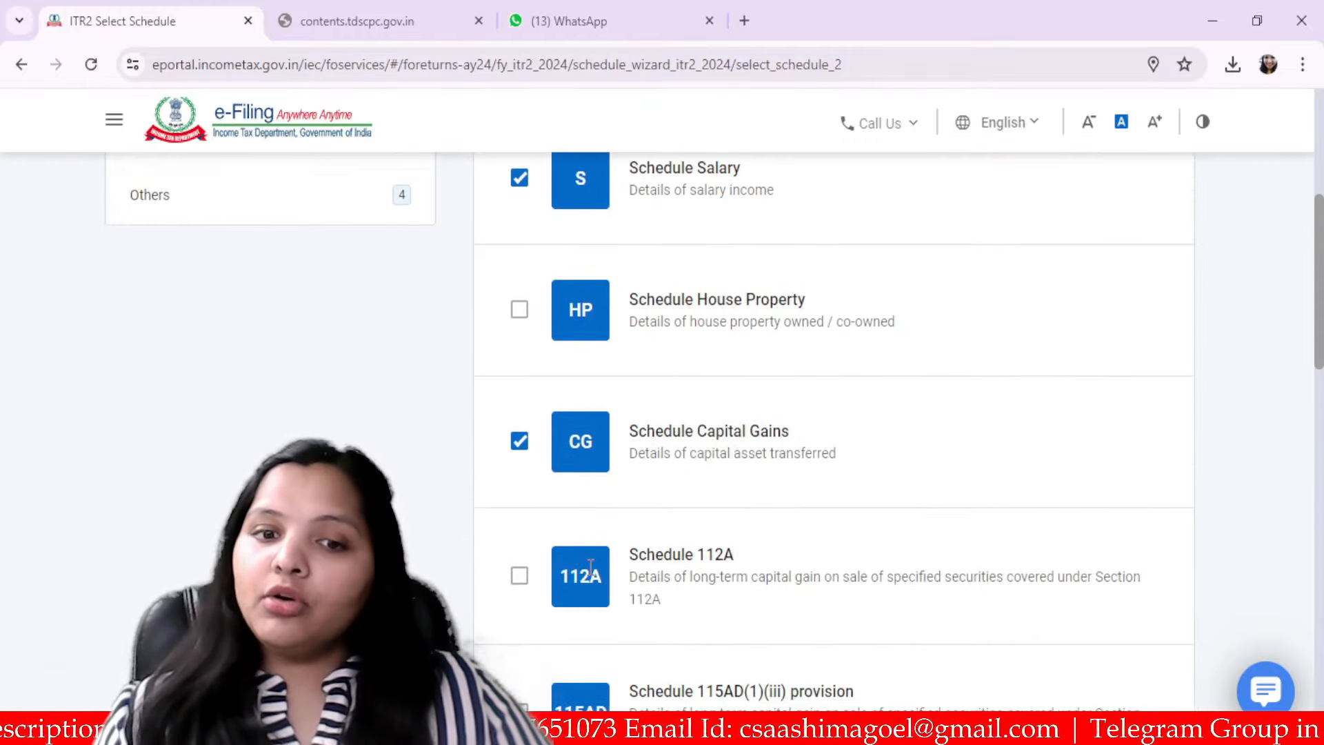
pyautogui.click(521, 578)
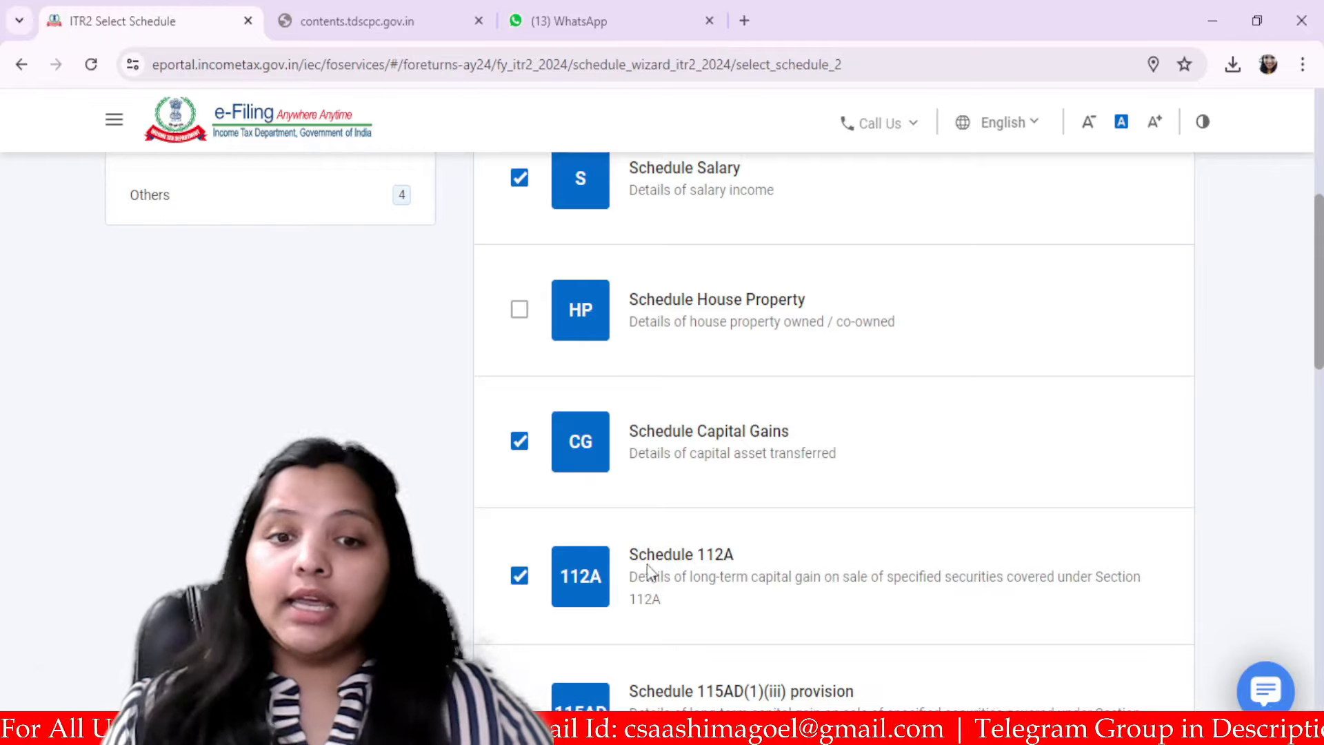
# Examine the remaining Income schedules, from 115AD and VDA through Other Sources, Exempt Income and Tax Relief, to check which ones apply
pyautogui.scroll(-4, 798, 562)
pyautogui.scroll(4, 837, 552)
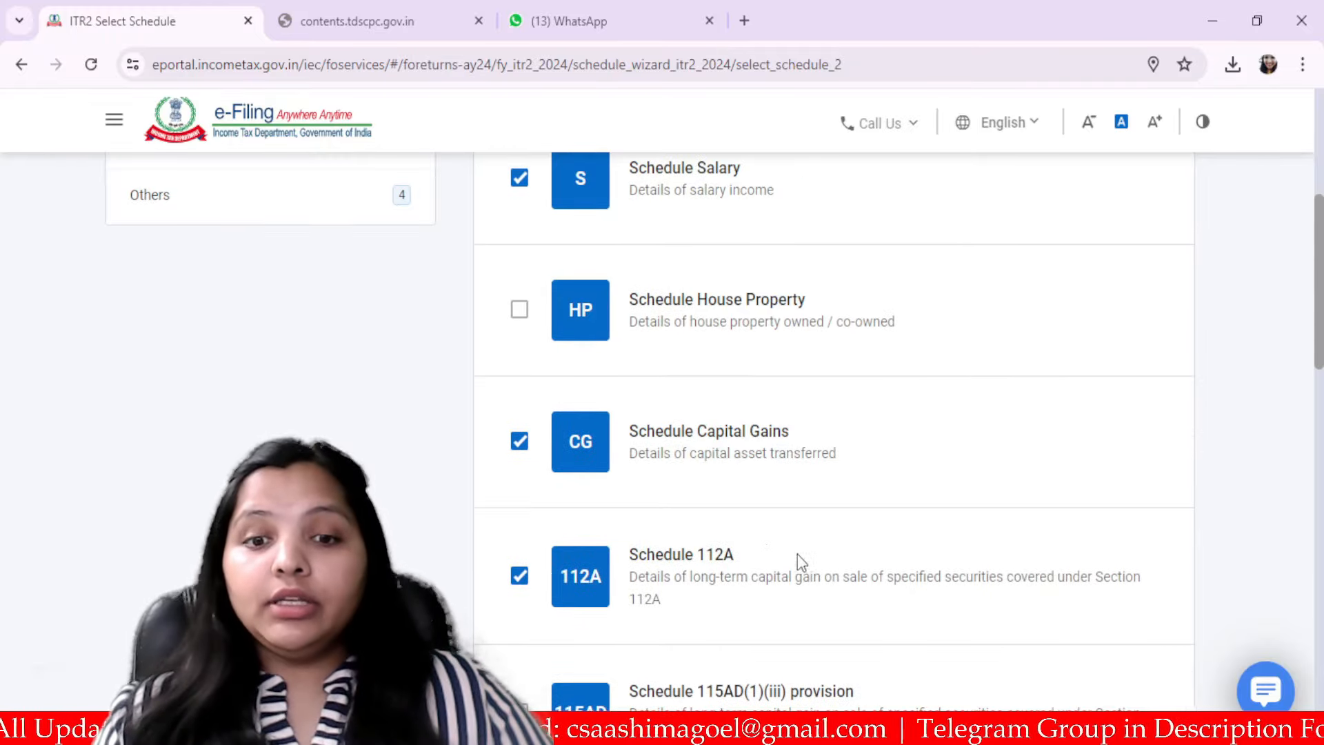
pyautogui.scroll(-3, 838, 558)
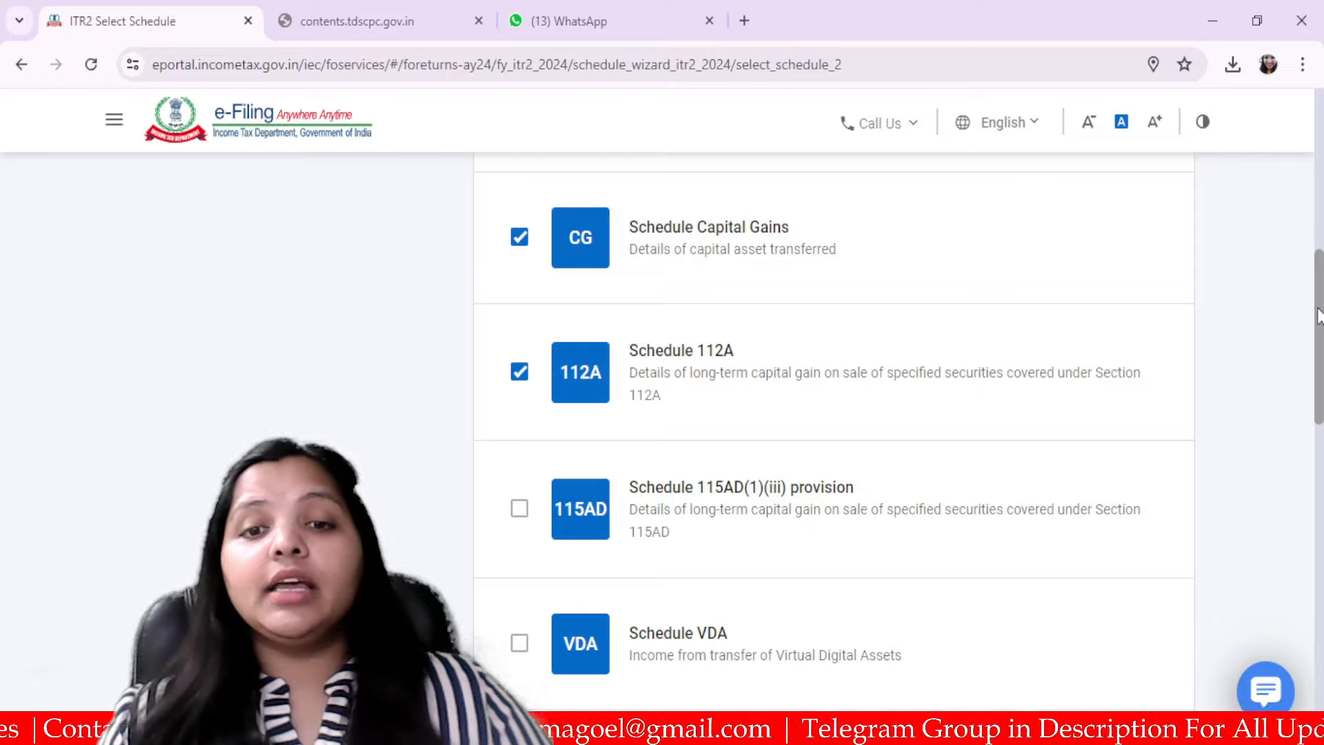
pyautogui.scroll(-4, 1318, 316)
pyautogui.scroll(6, 607, 422)
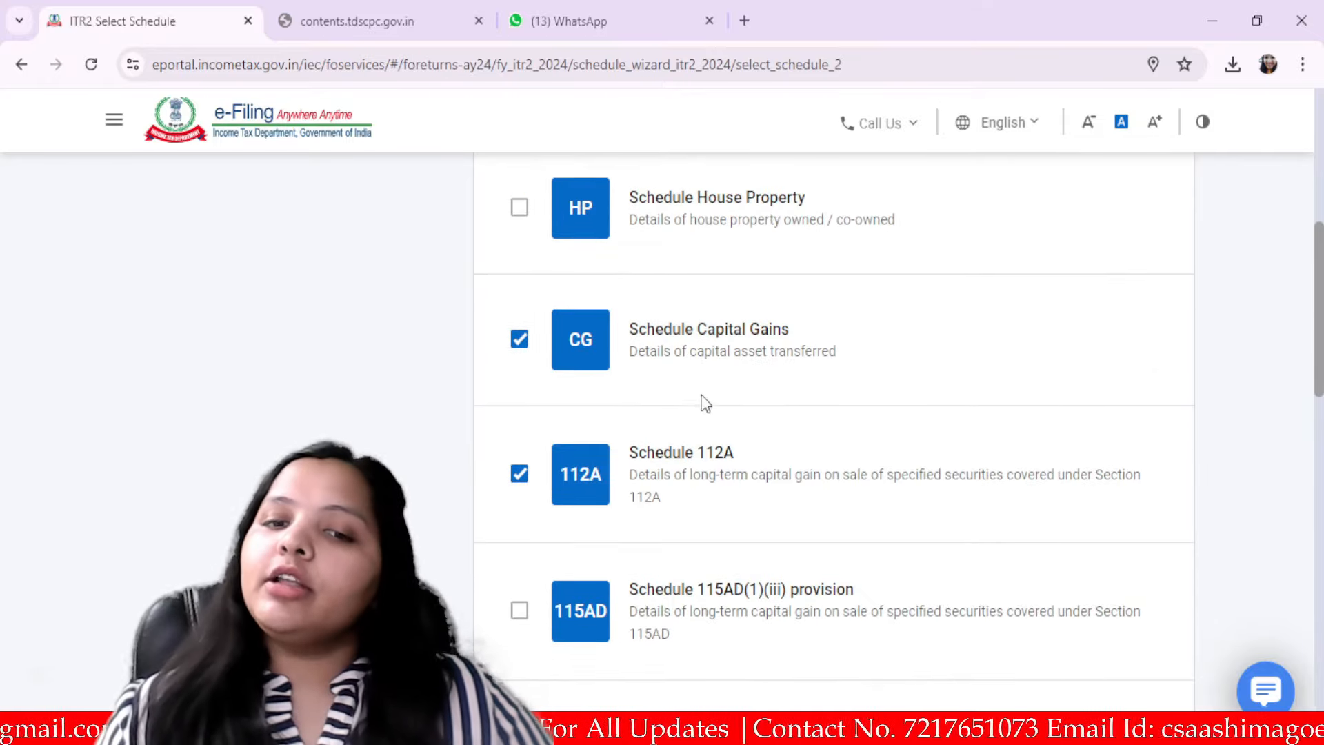
pyautogui.scroll(-4, 1126, 457)
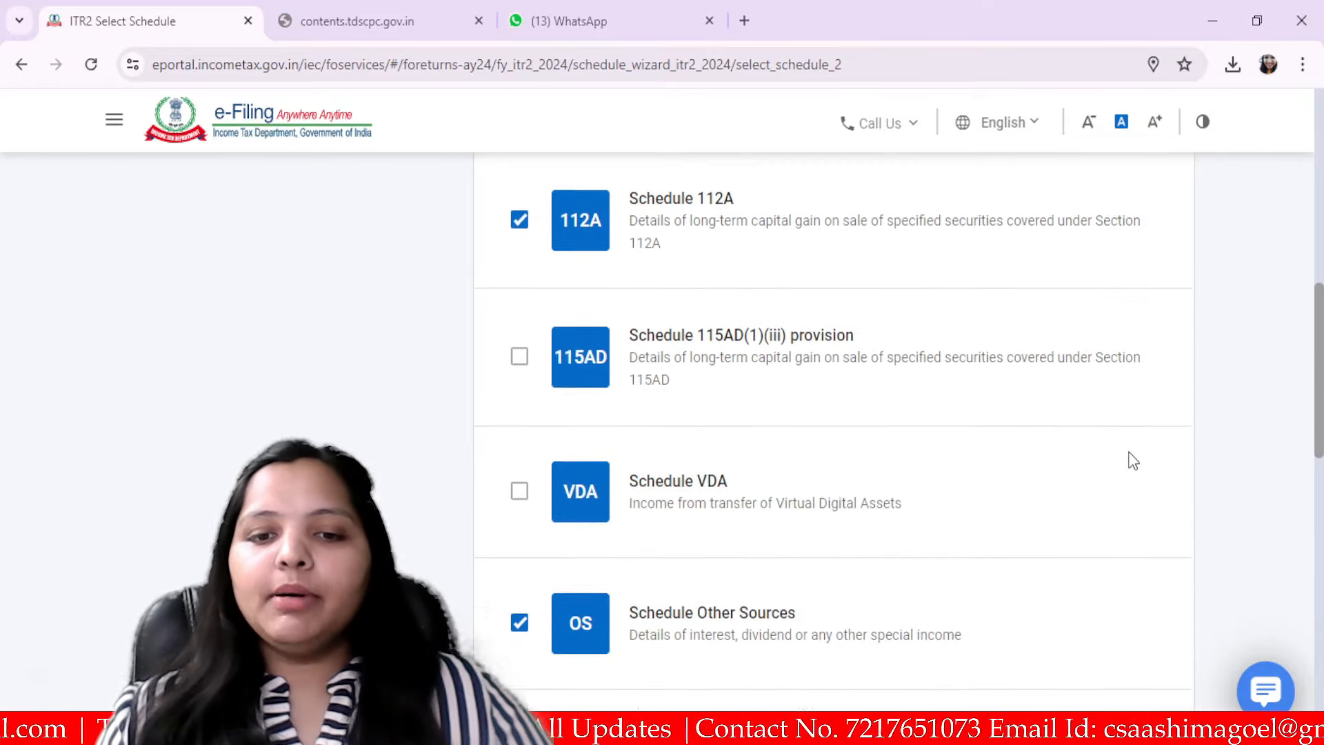
pyautogui.scroll(-3, 1103, 471)
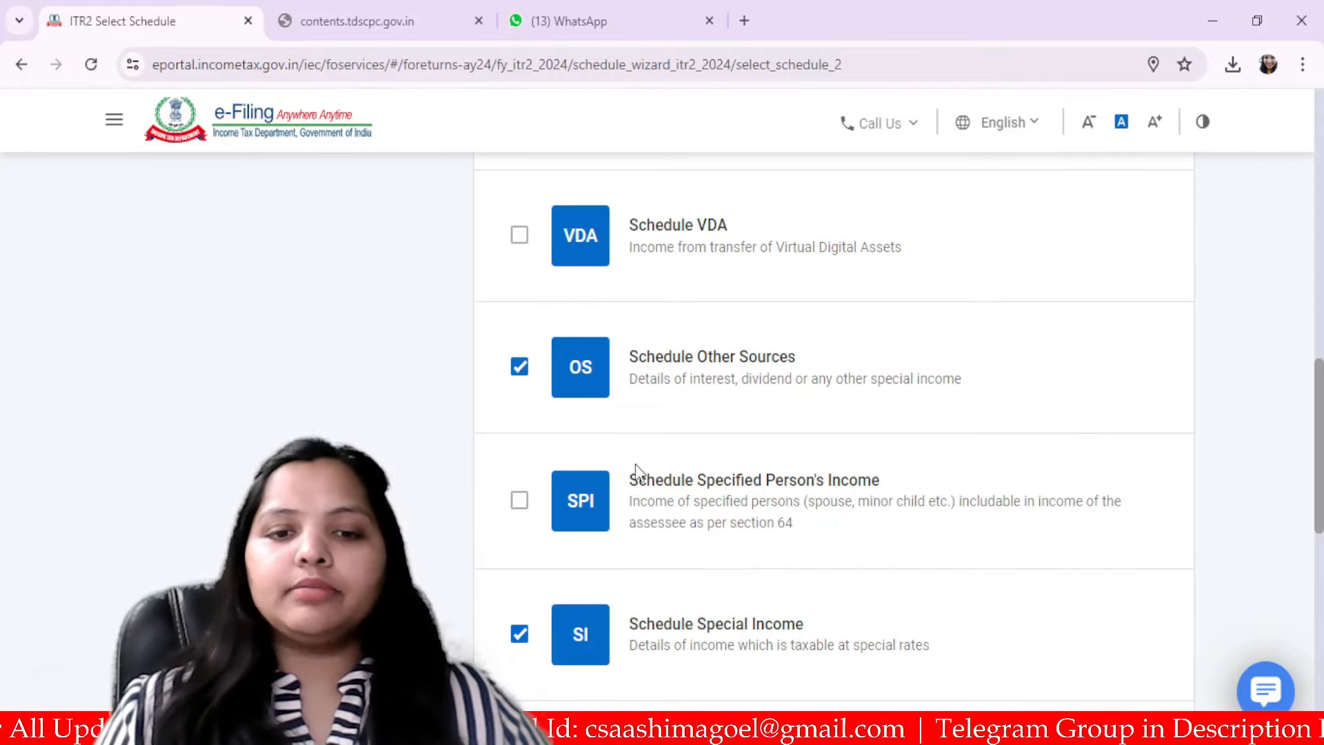
pyautogui.scroll(-4, 871, 381)
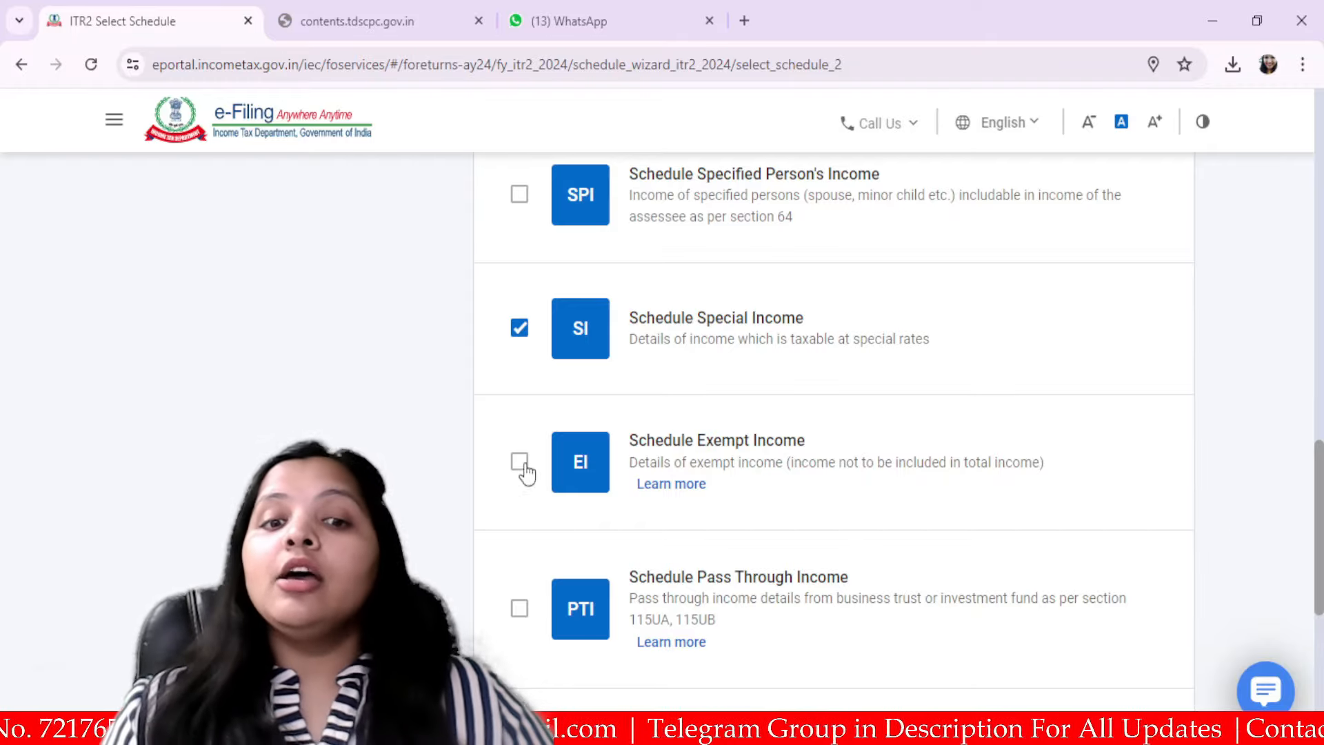
pyautogui.scroll(-4, 1117, 428)
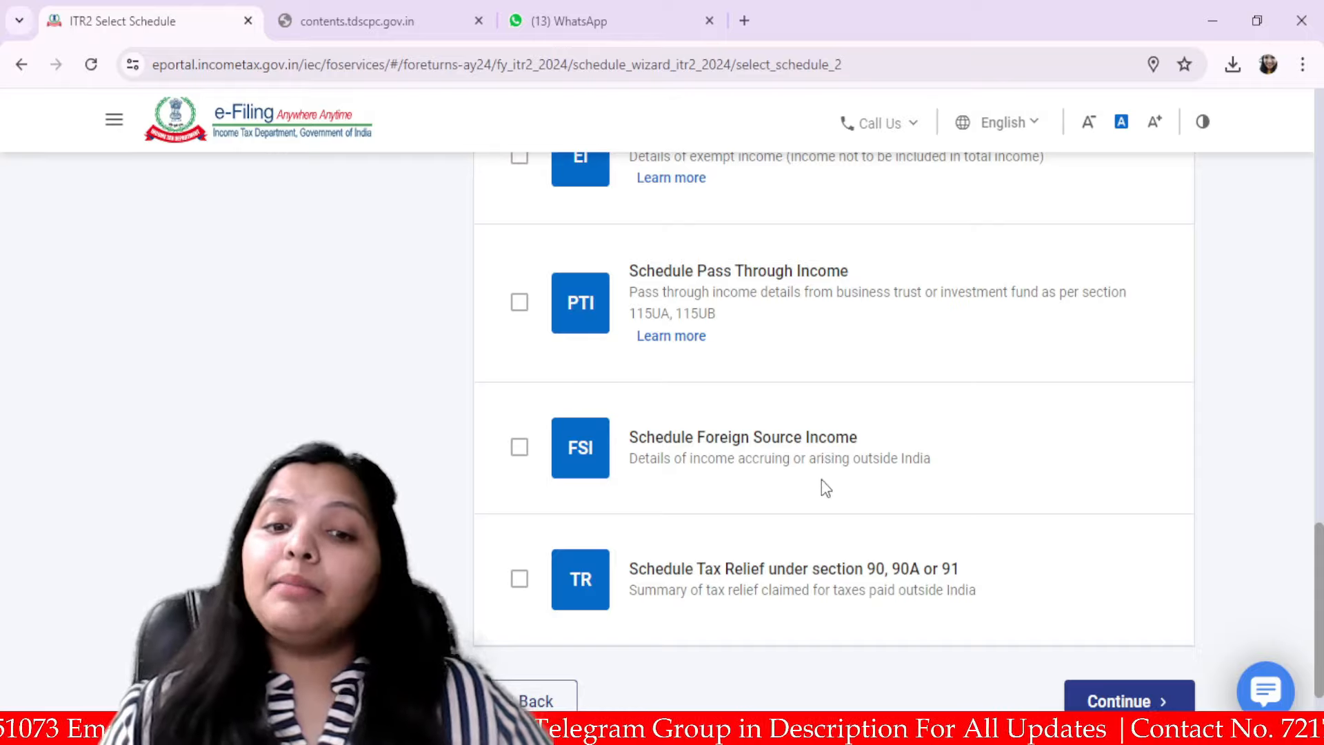
pyautogui.scroll(12, 592, 431)
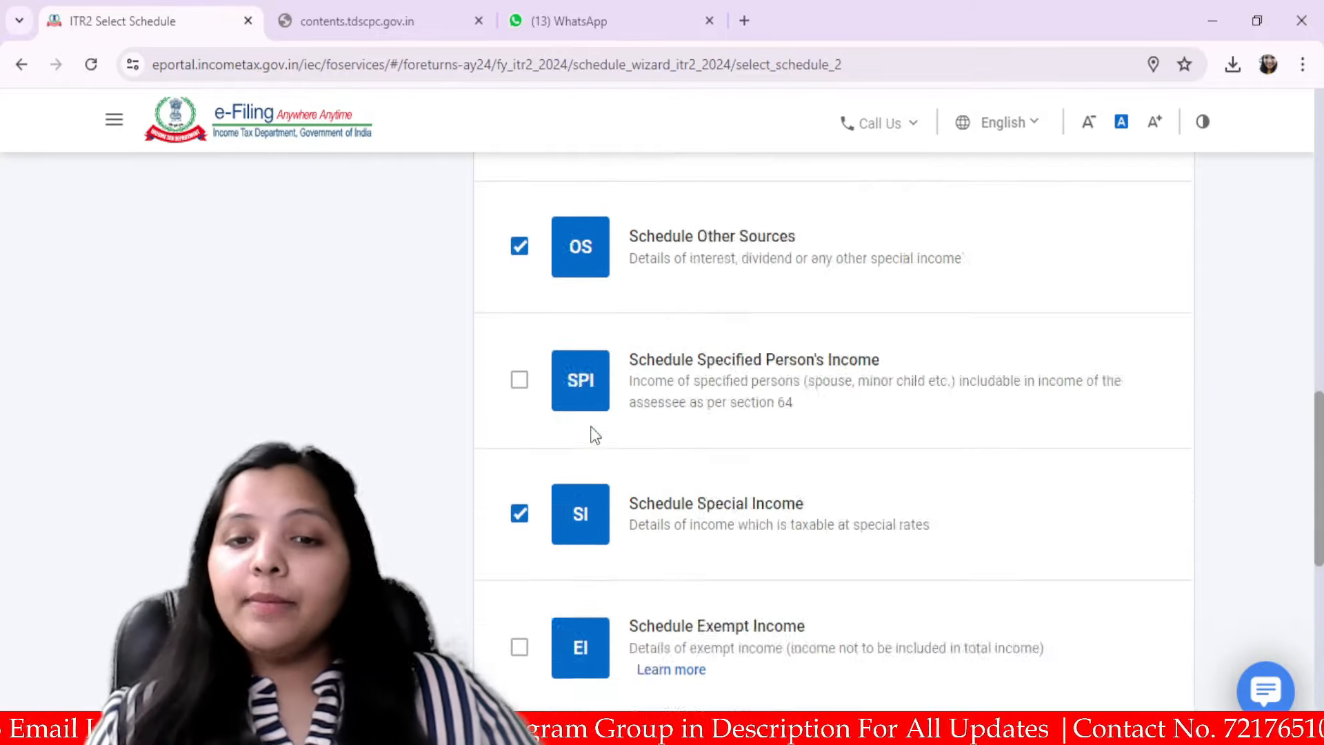
pyautogui.scroll(-4, 552, 386)
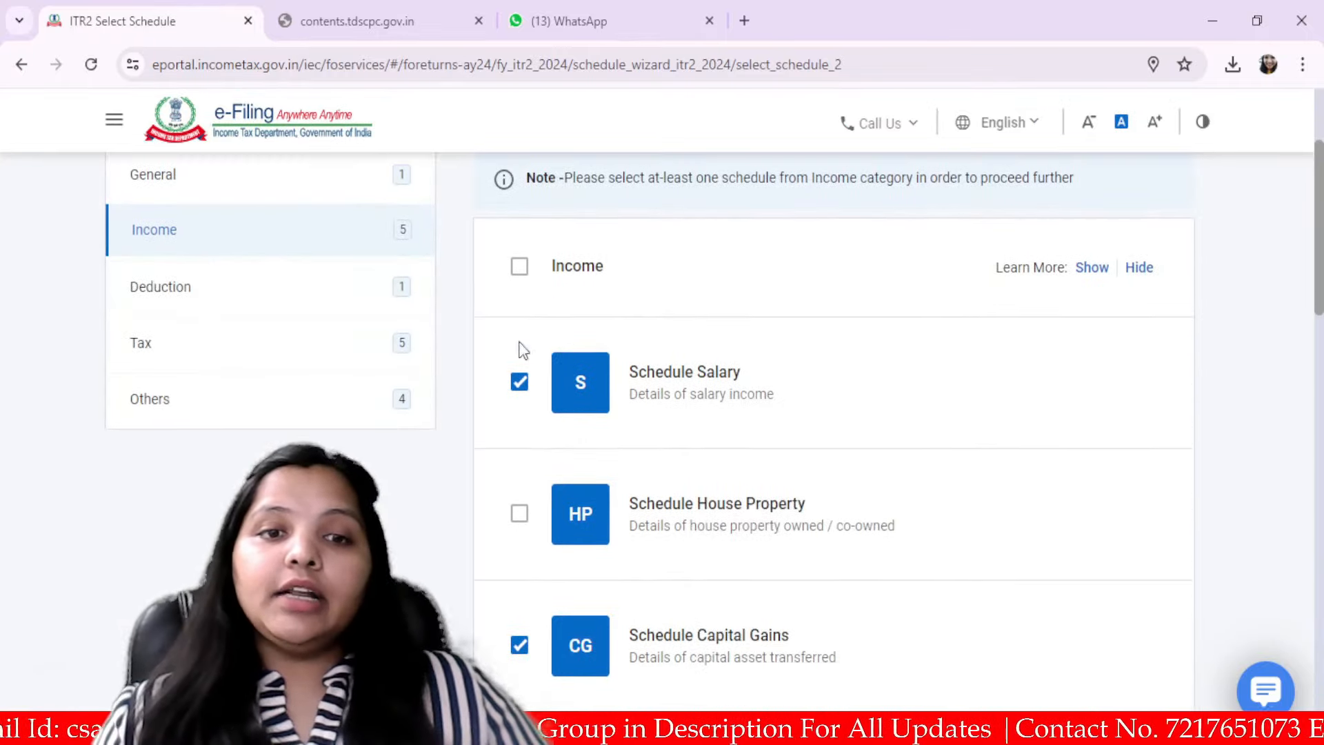
# Review the schedules listed in the Deduction category, including those under Sections 80G, 80GGA and 80D
pyautogui.click(224, 302)
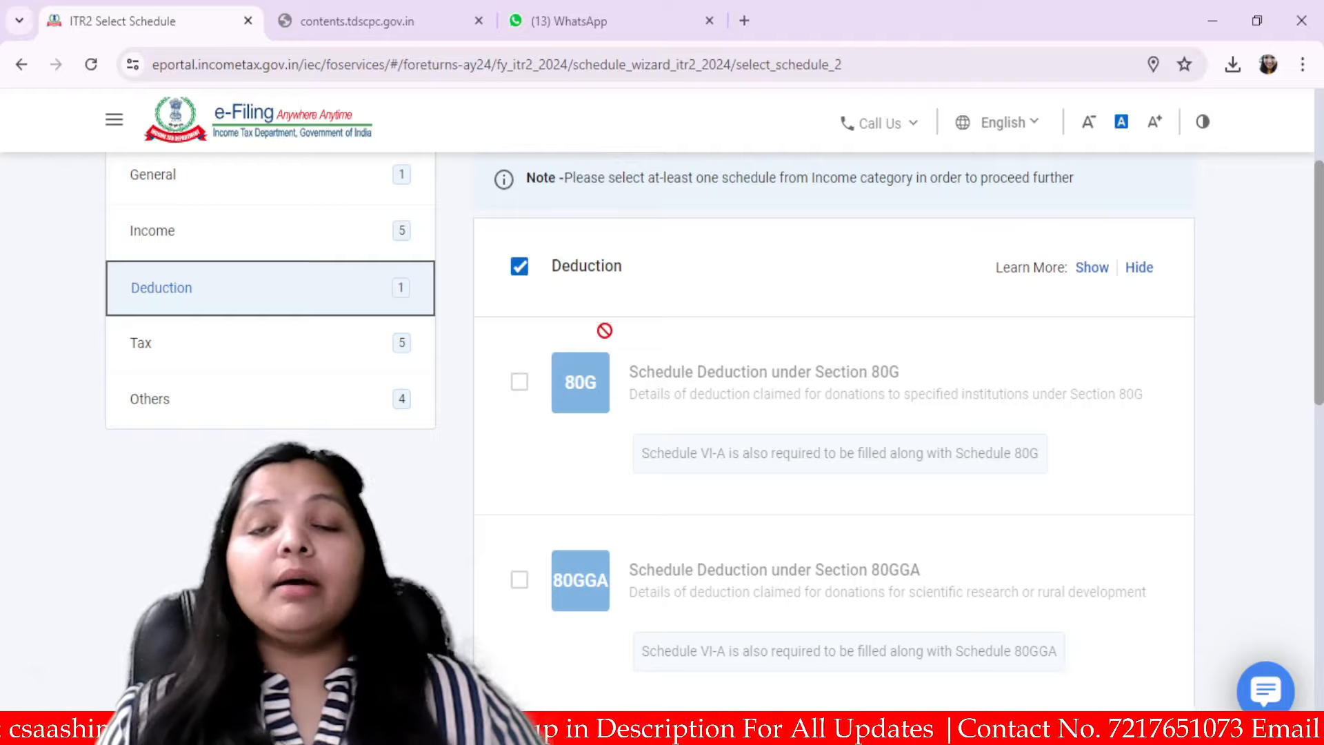
pyautogui.scroll(1, 679, 362)
pyautogui.scroll(-8, 679, 365)
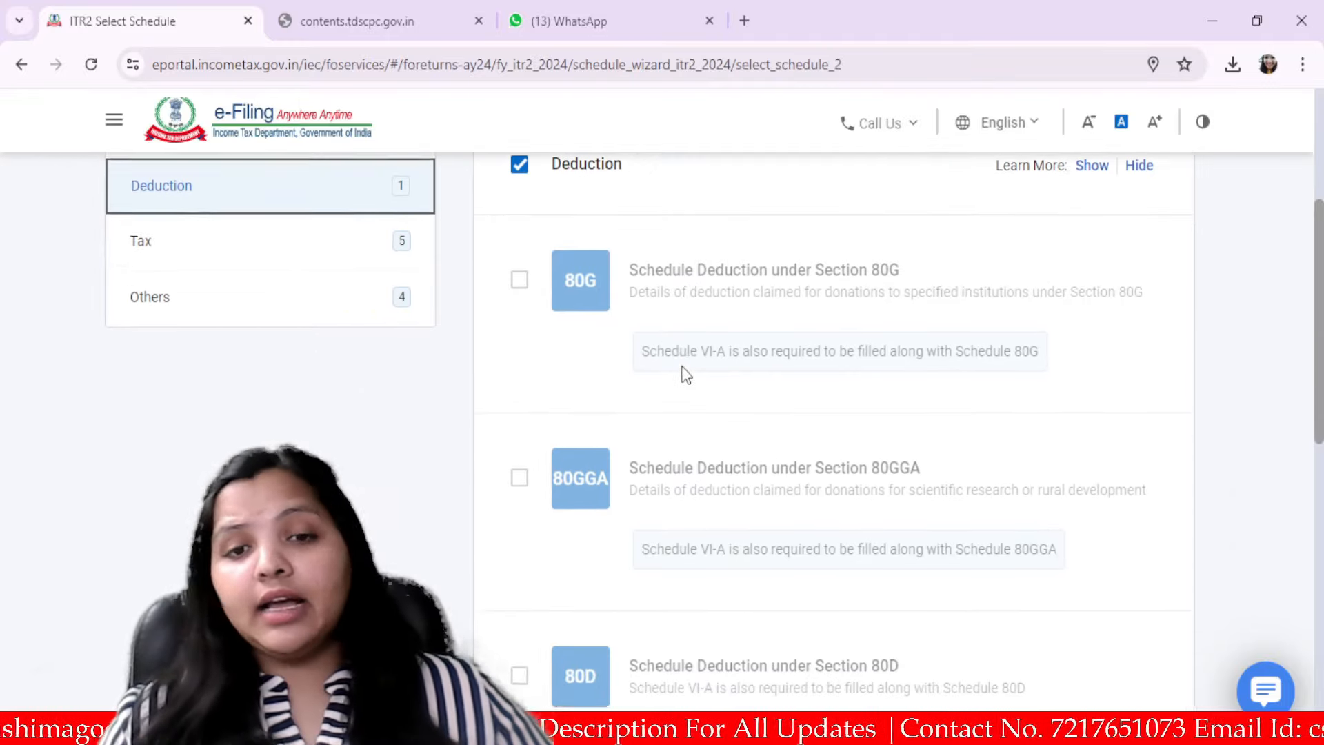
pyautogui.scroll(-5, 669, 414)
pyautogui.scroll(12, 669, 421)
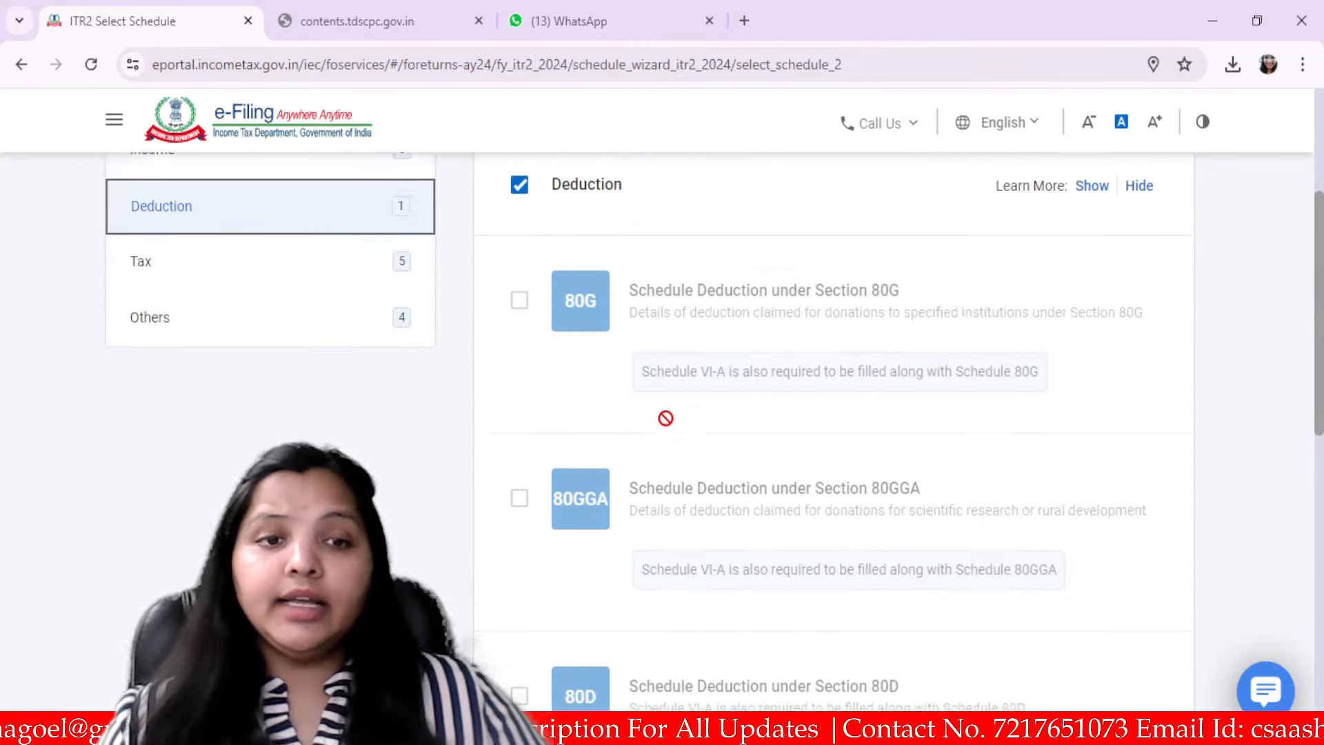
# Examine the schedules in the Tax and Others categories, from Computation Of Income through Assets and Liabilities, to check which ones apply
pyautogui.click(176, 488)
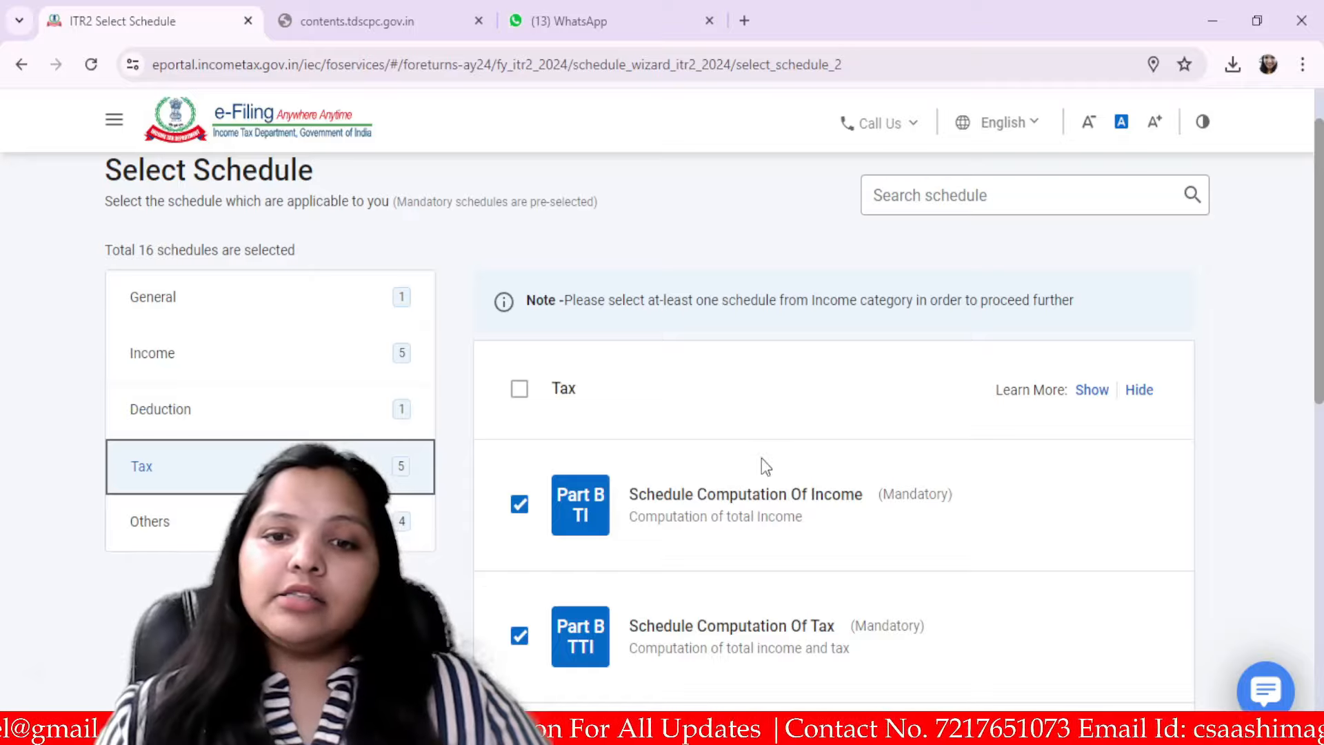
pyautogui.scroll(-3, 764, 476)
pyautogui.scroll(-7, 763, 469)
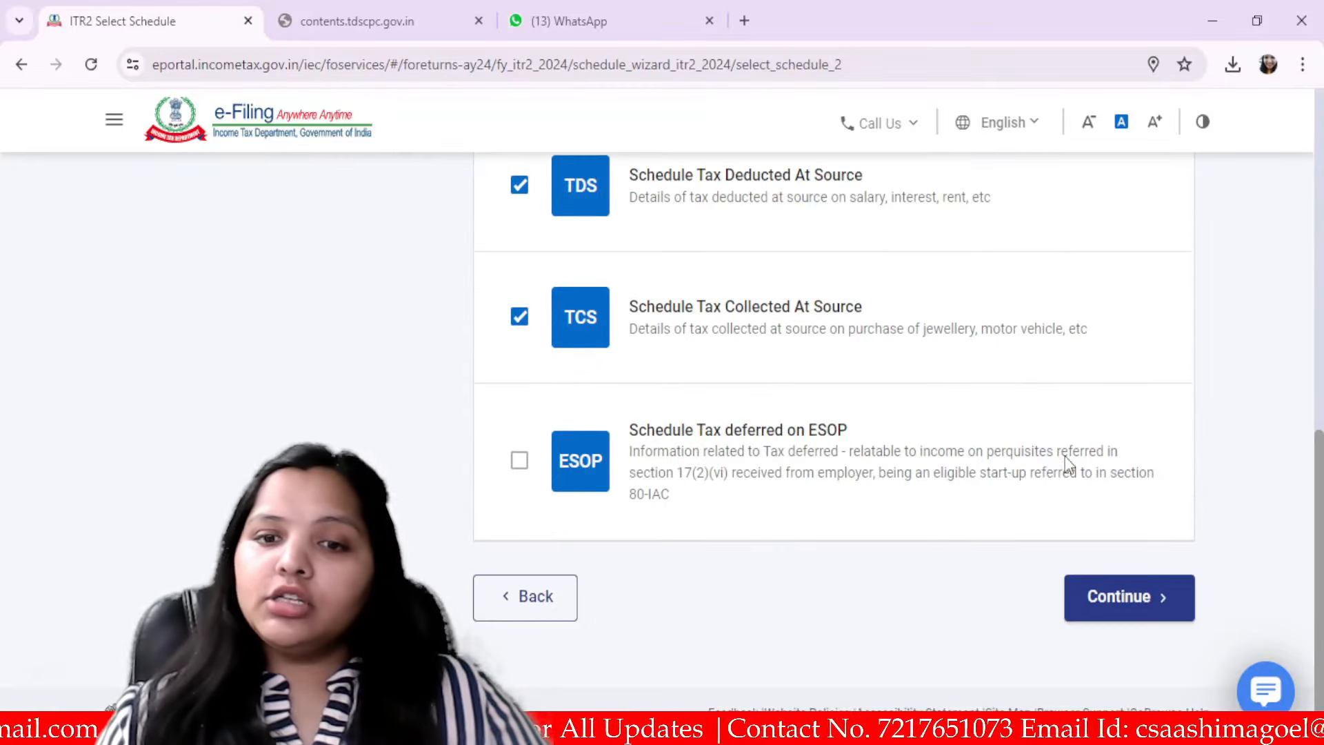
pyautogui.scroll(10, 1035, 466)
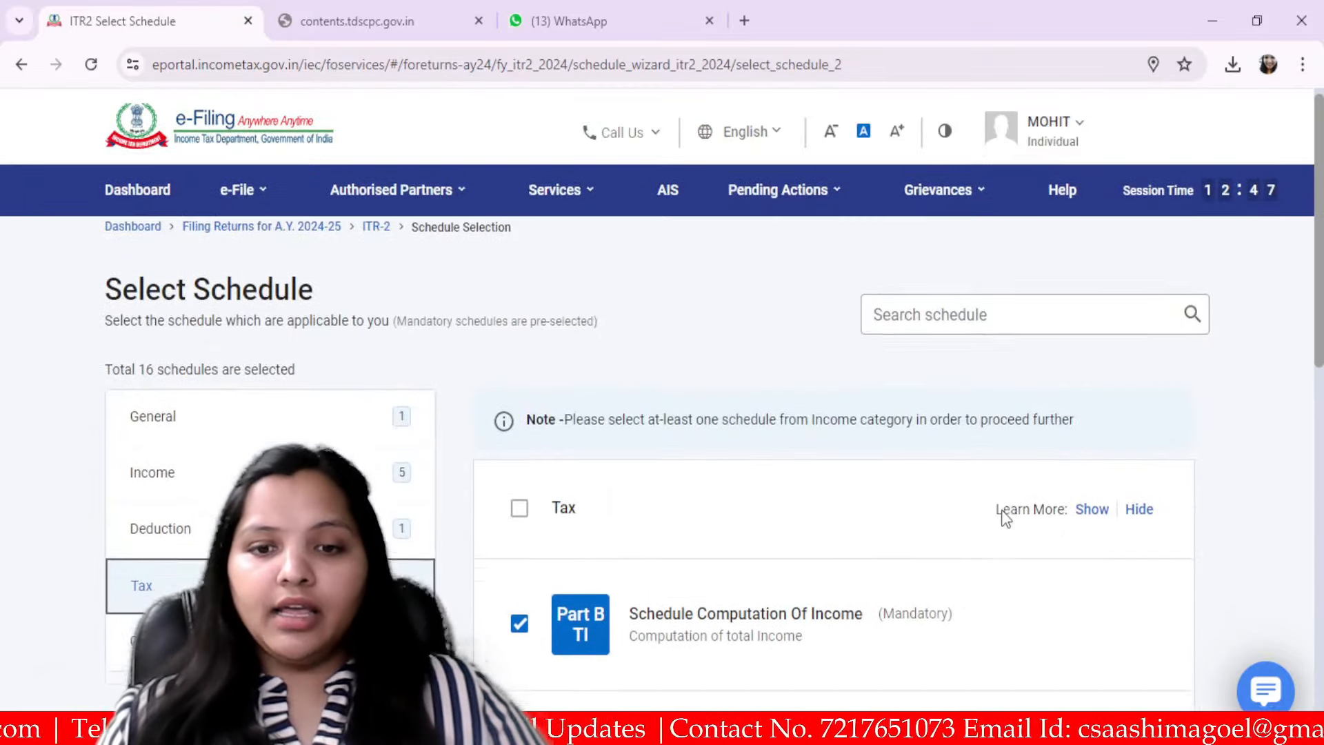
pyautogui.scroll(-5, 1004, 518)
pyautogui.scroll(-10, 845, 391)
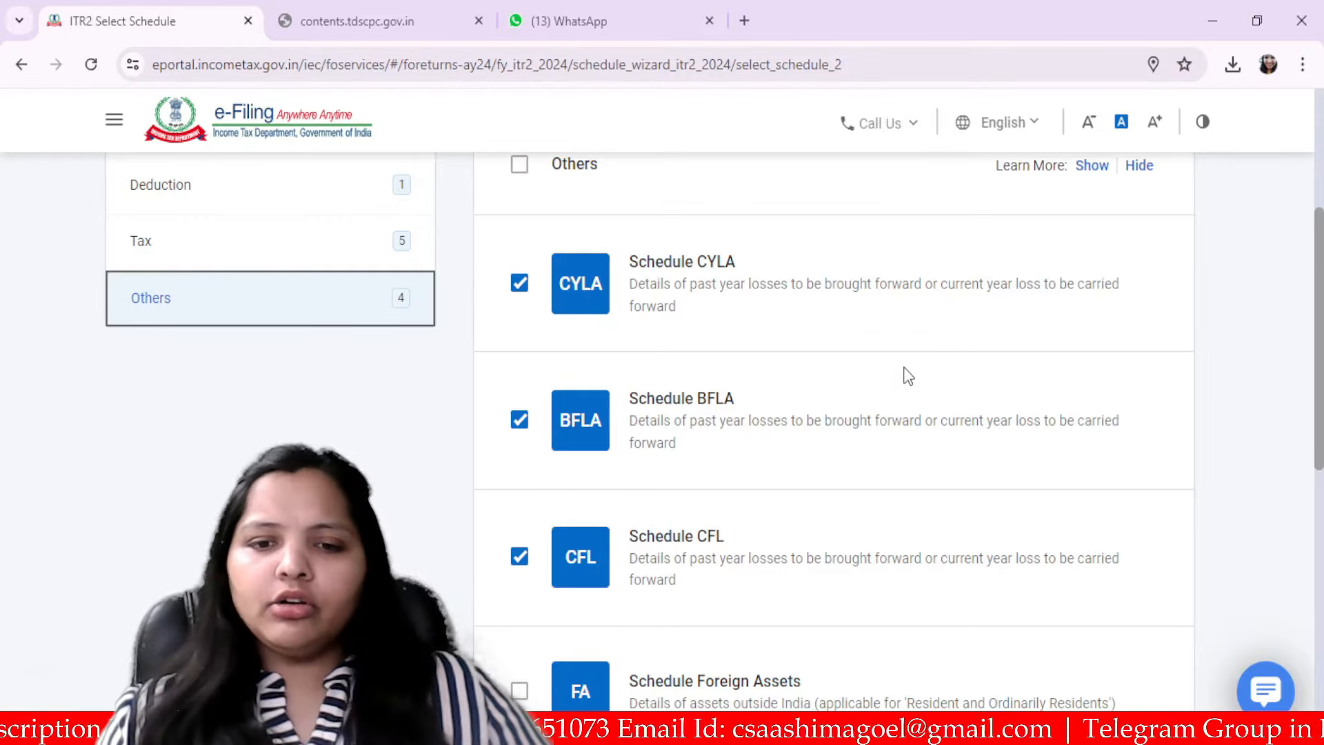
pyautogui.scroll(-5, 871, 408)
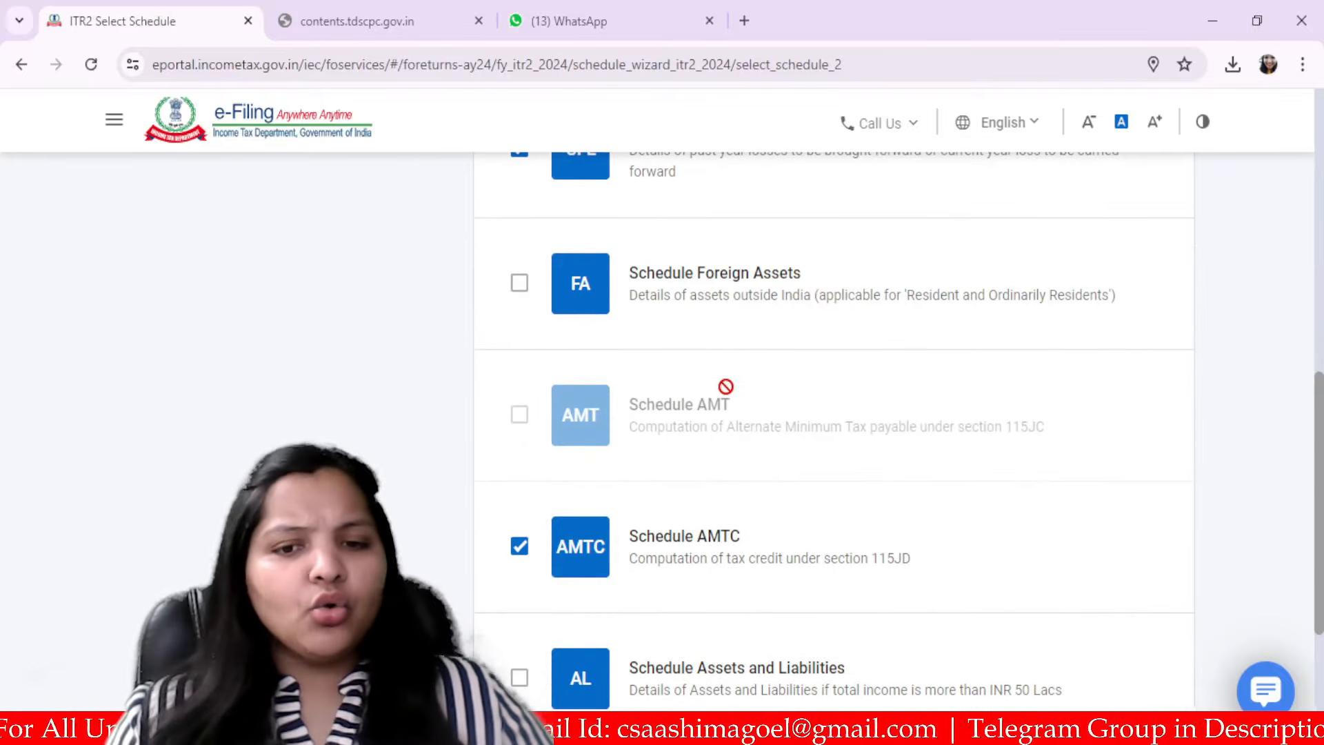
pyautogui.scroll(-4, 726, 387)
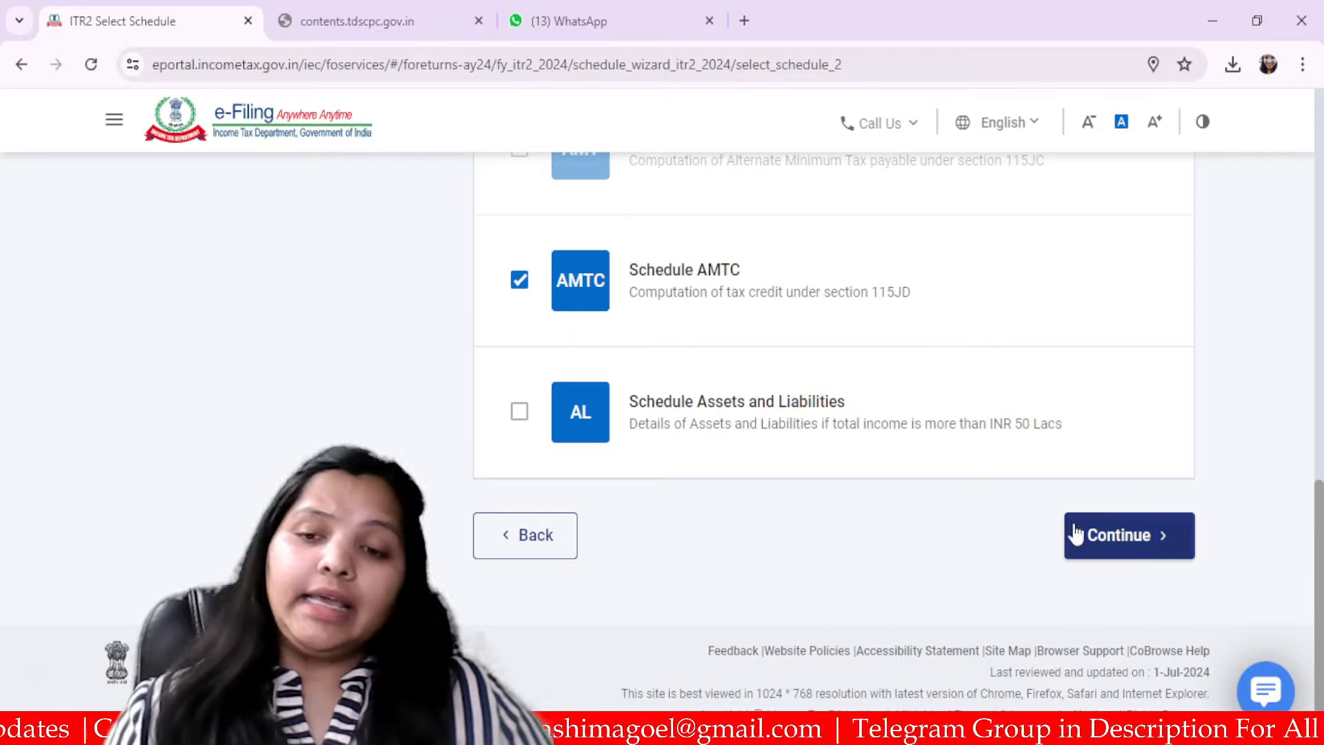
# Confirm the schedule selection, proceed through the schedule questions to the Schedules Summary, and acknowledge the pre-filled data notice
pyautogui.click(1146, 539)
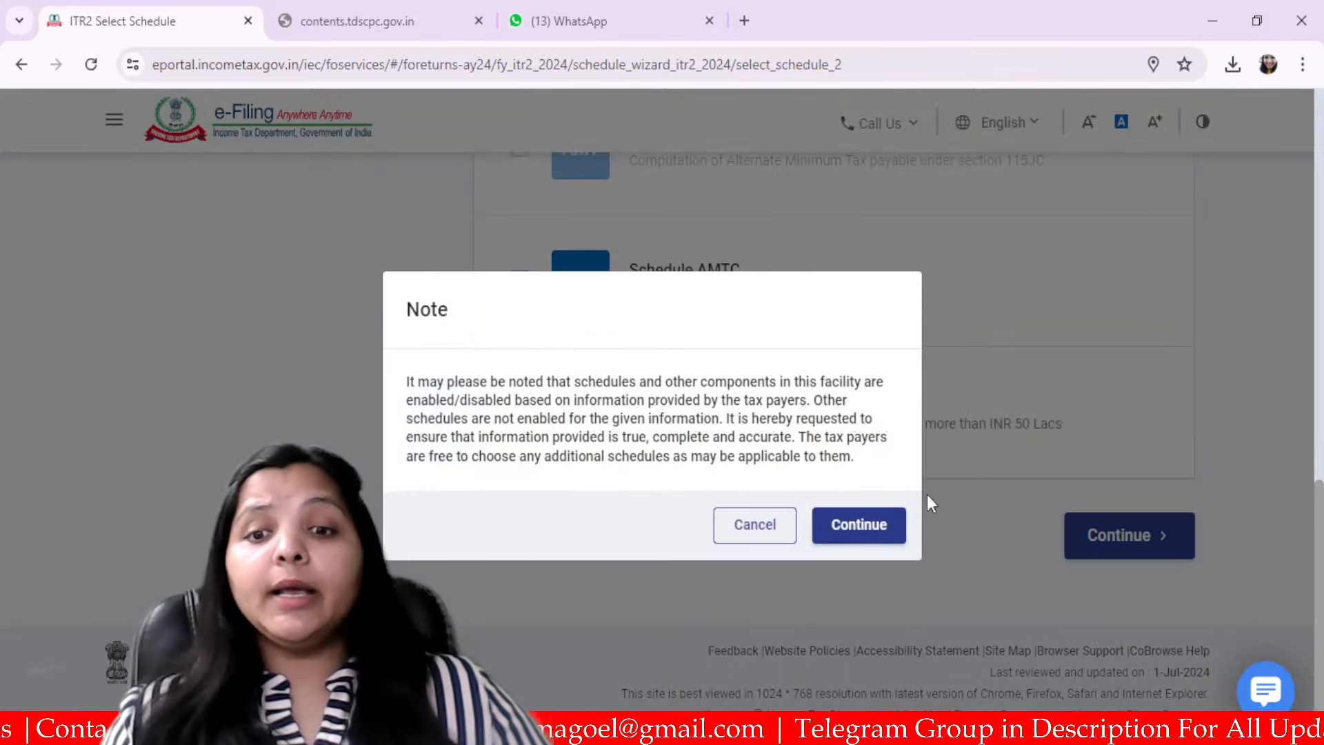
pyautogui.click(859, 526)
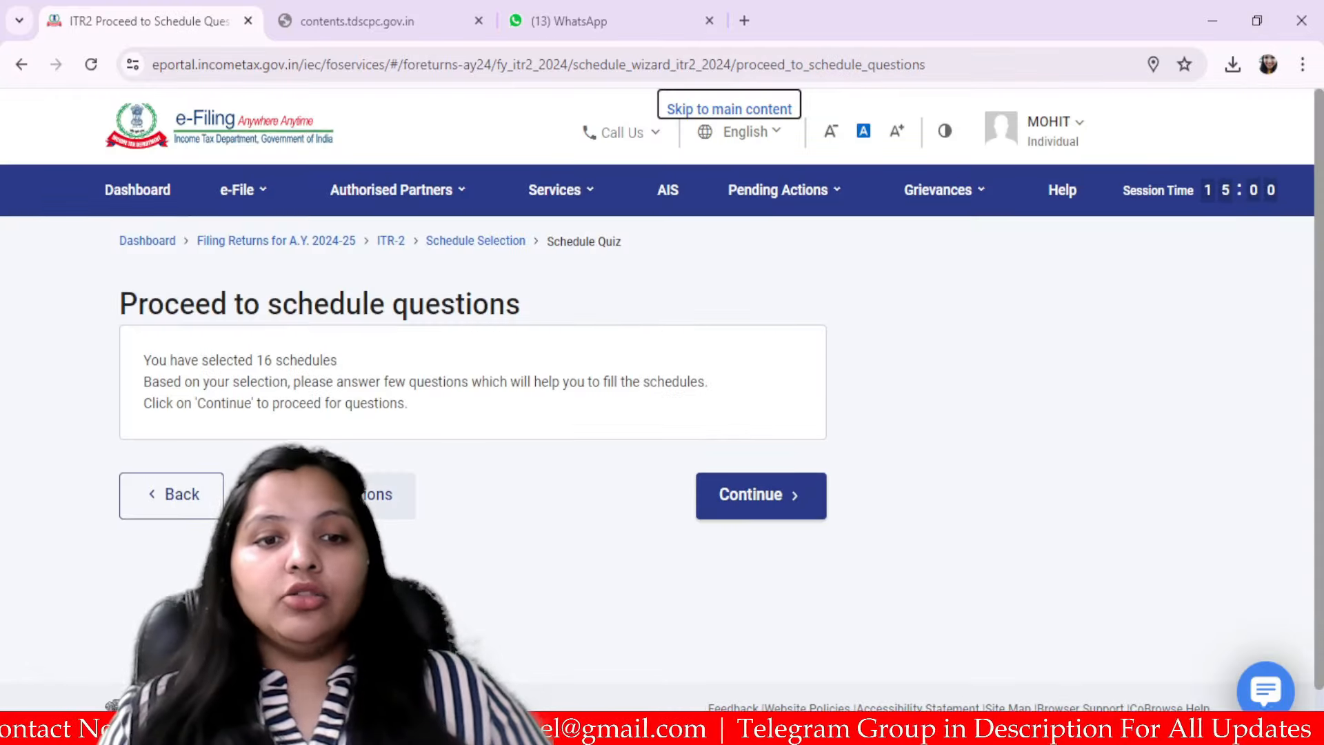
pyautogui.click(760, 495)
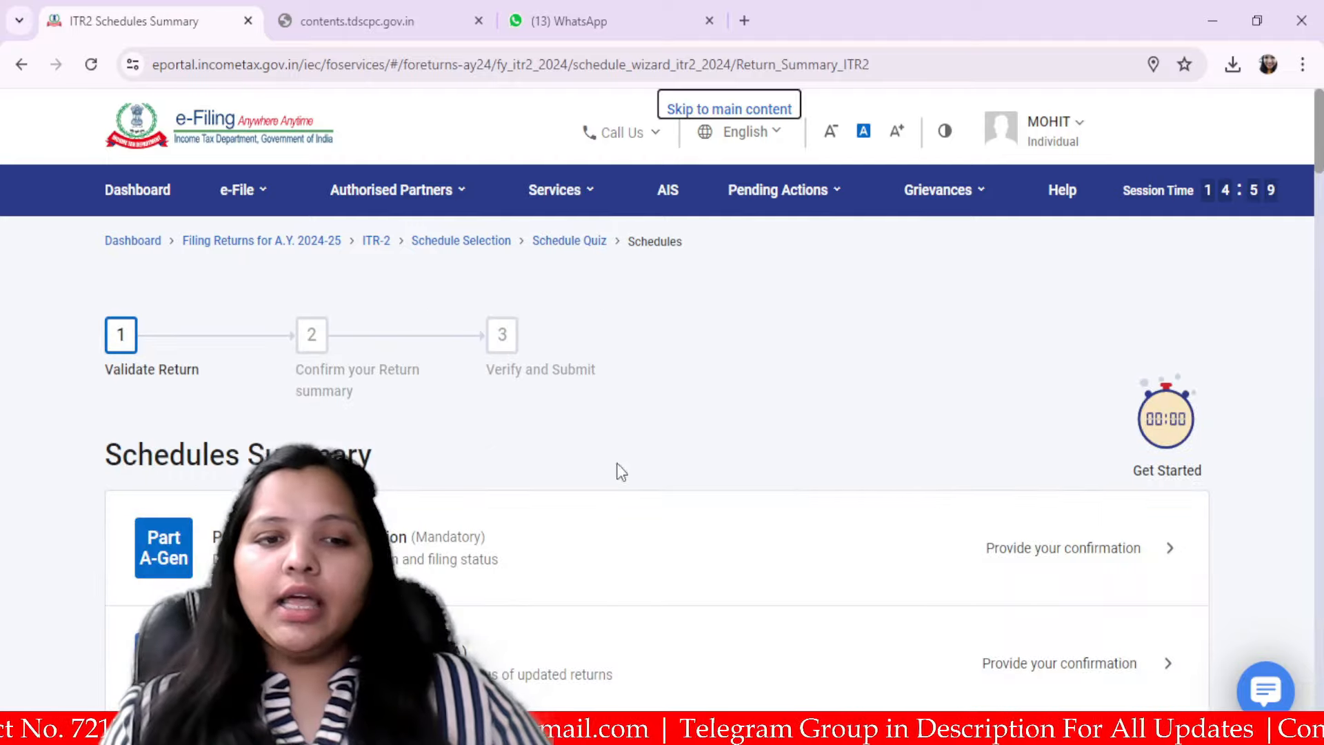
pyautogui.scroll(-1, 532, 550)
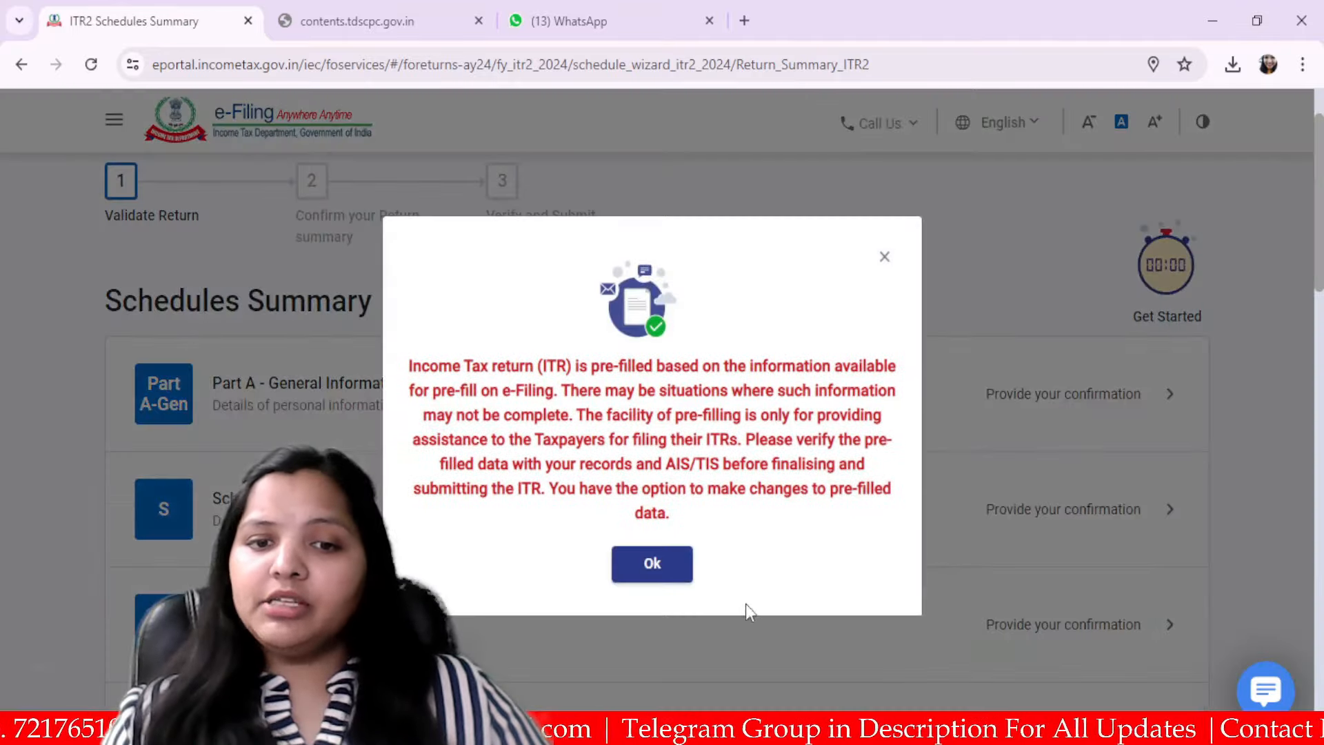
pyautogui.click(644, 572)
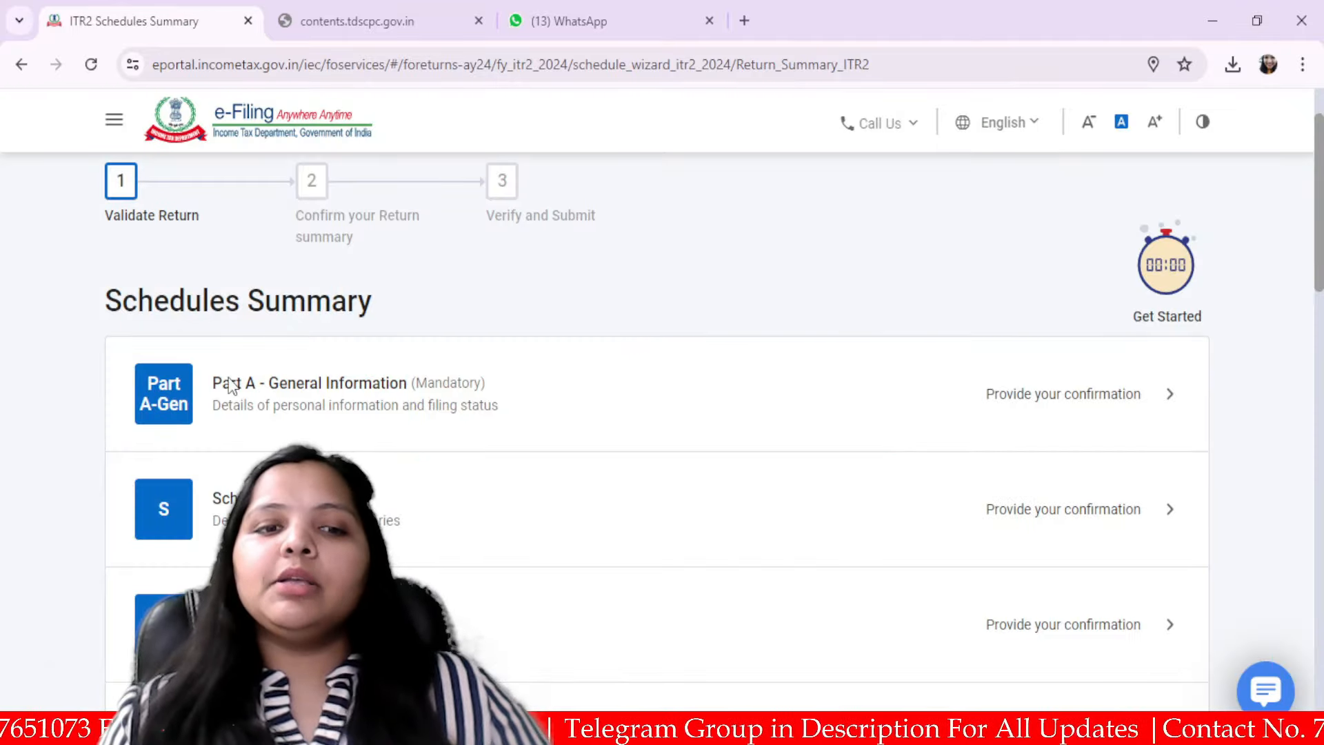
# Open Filing Status in Part A - General Information and review the filing section and the 115BAC(6) new tax regime opt-out question
pyautogui.click(365, 395)
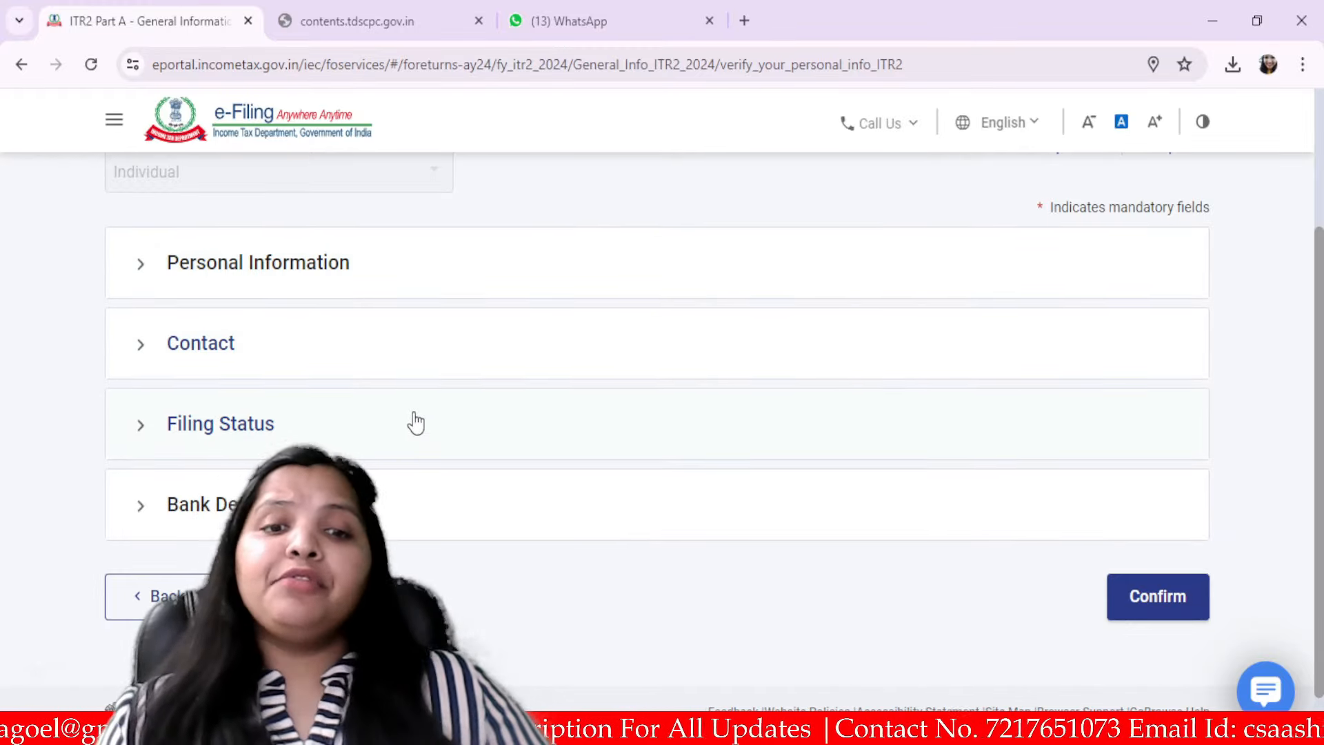
pyautogui.click(784, 422)
pyautogui.scroll(-3, 901, 442)
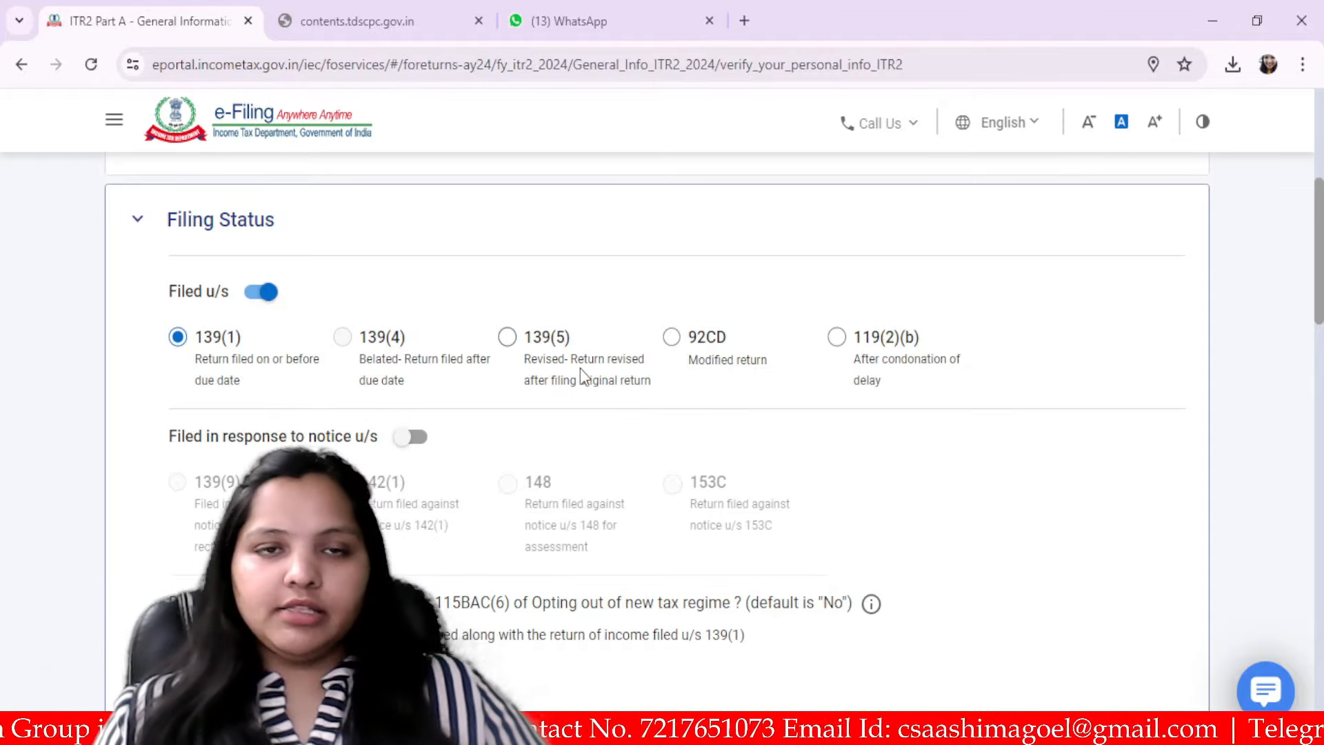
pyautogui.scroll(-3, 626, 433)
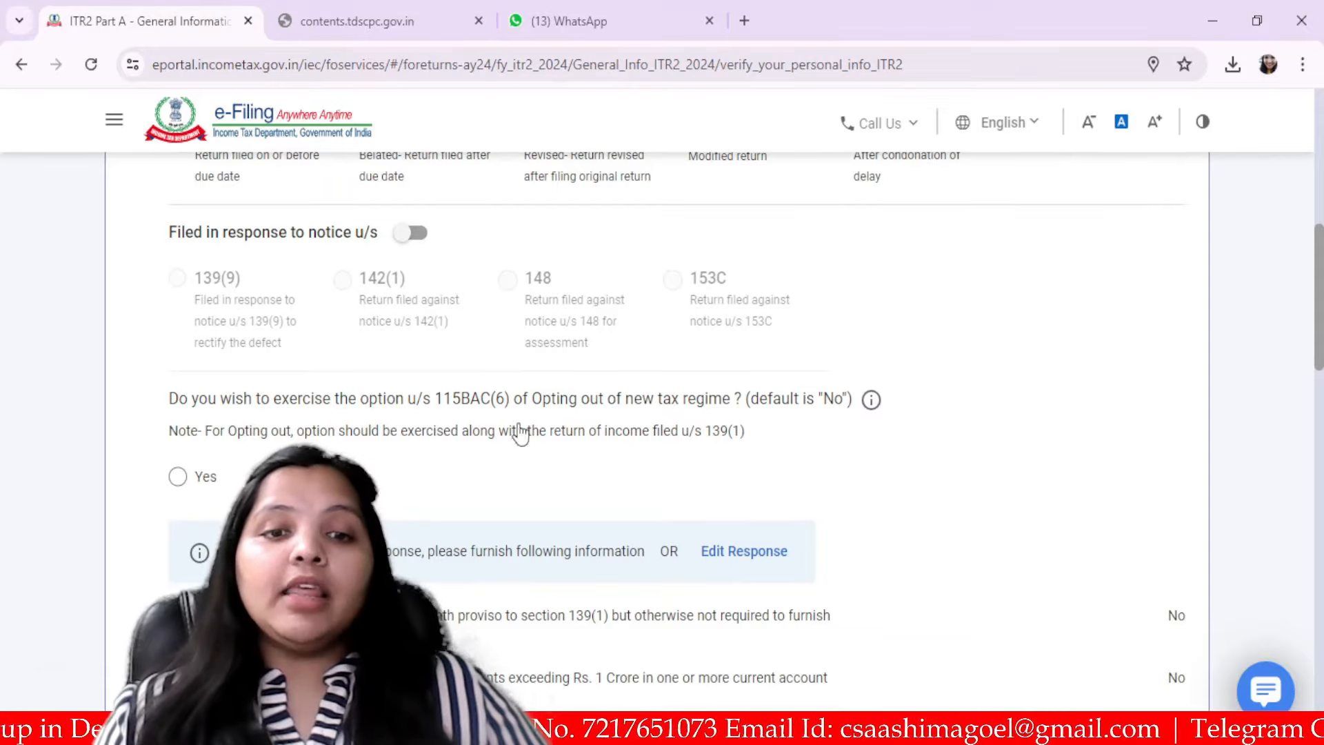
pyautogui.moveTo(163, 403); pyautogui.dragTo(914, 431)
pyautogui.click(793, 467)
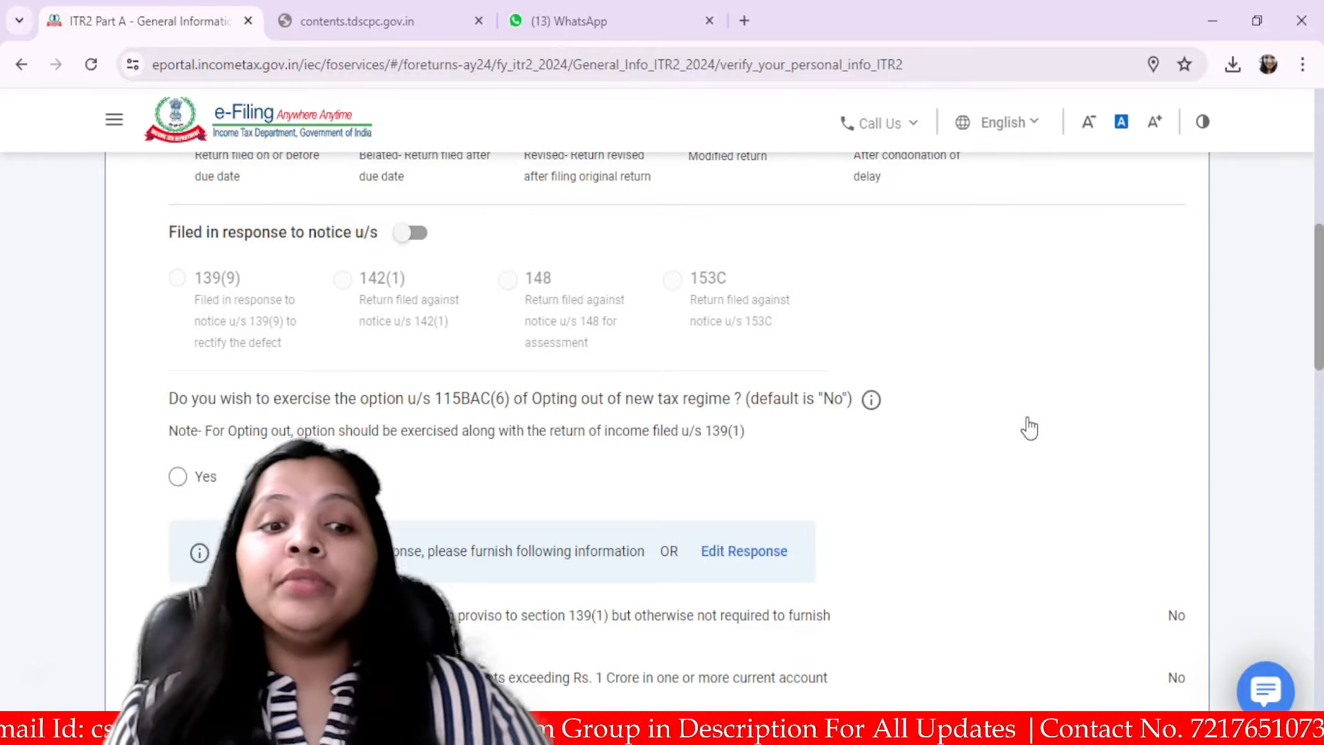
# Set the residential status to Resident, with the condition of being in India for 182 days or more during the previous year [section 6(1)(a)]
pyautogui.scroll(-4, 1019, 431)
pyautogui.scroll(-3, 1021, 435)
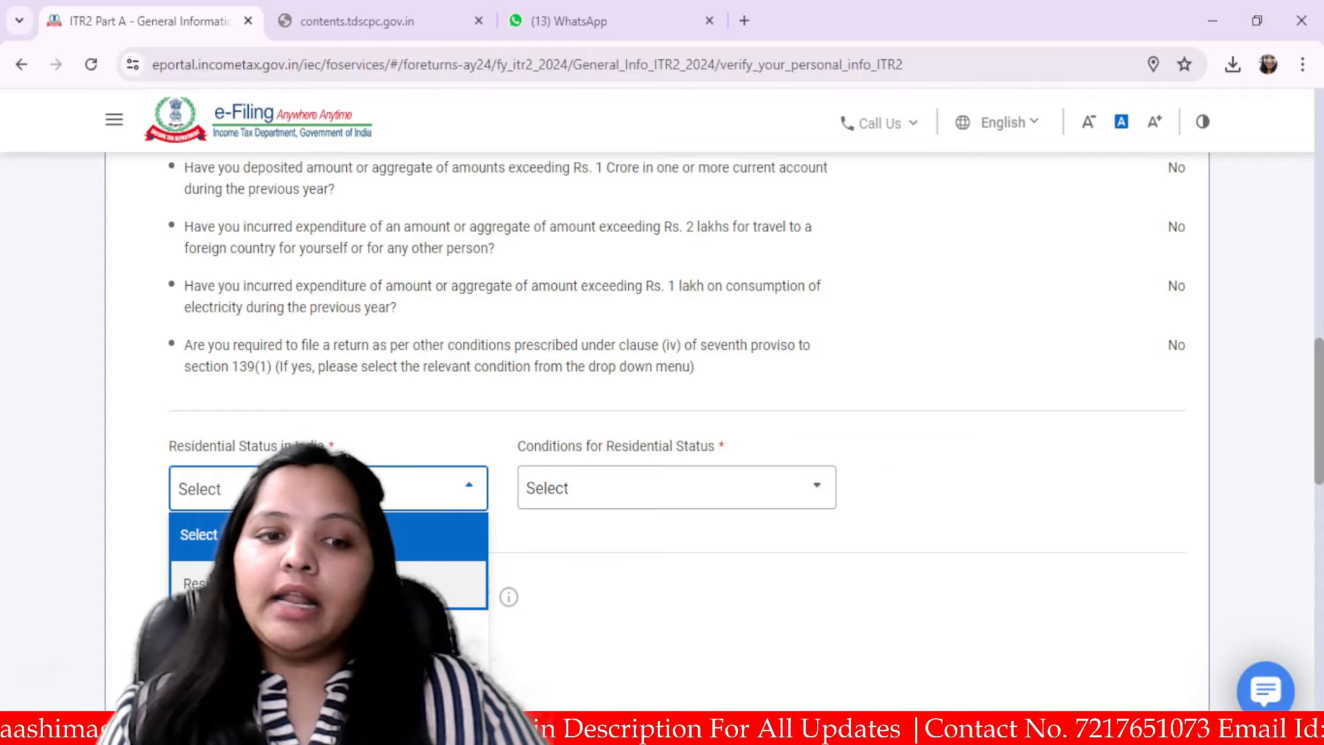
pyautogui.click(276, 583)
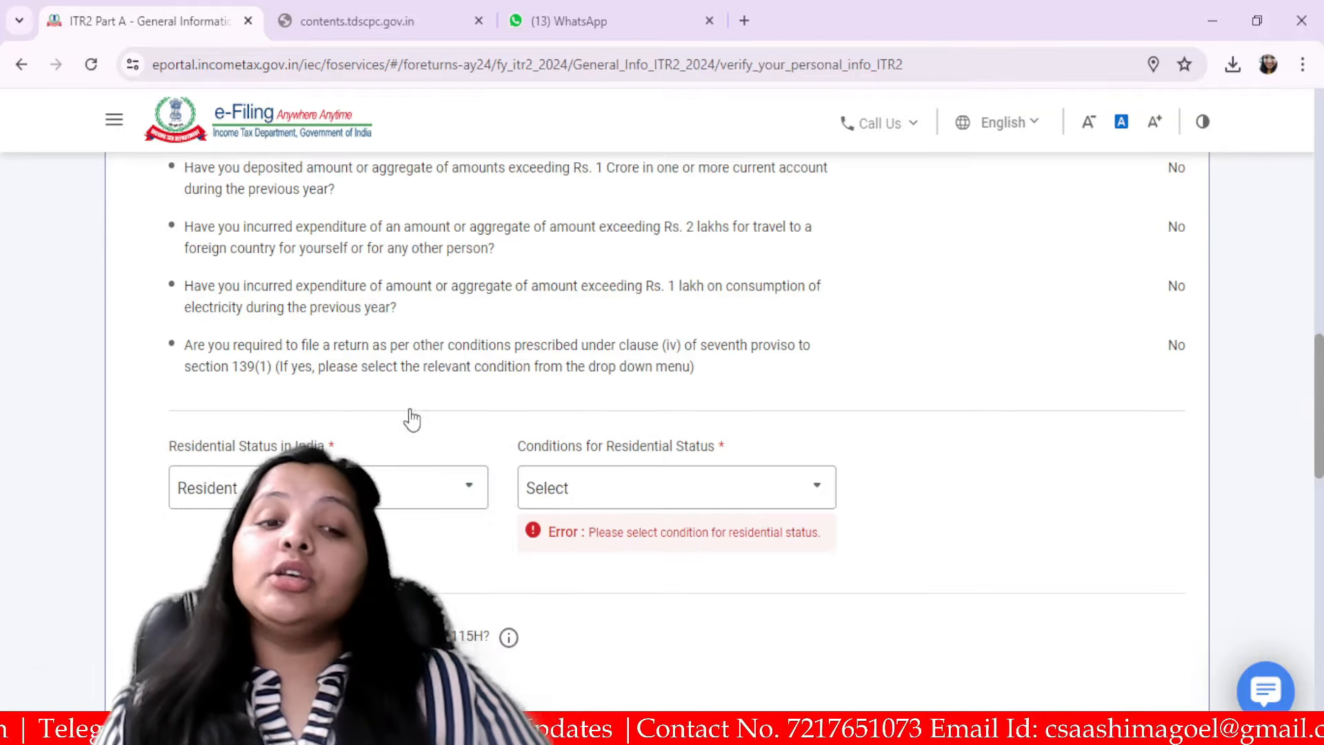
pyautogui.click(698, 507)
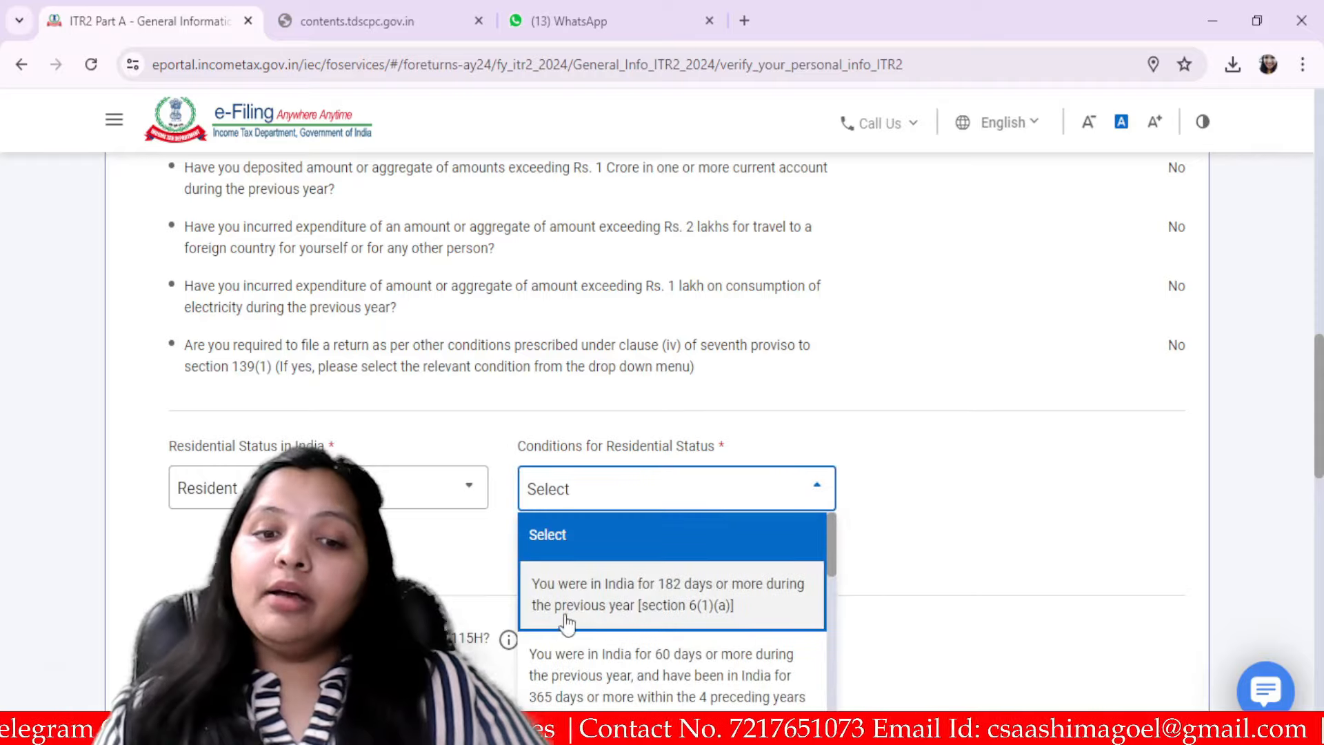
pyautogui.click(583, 614)
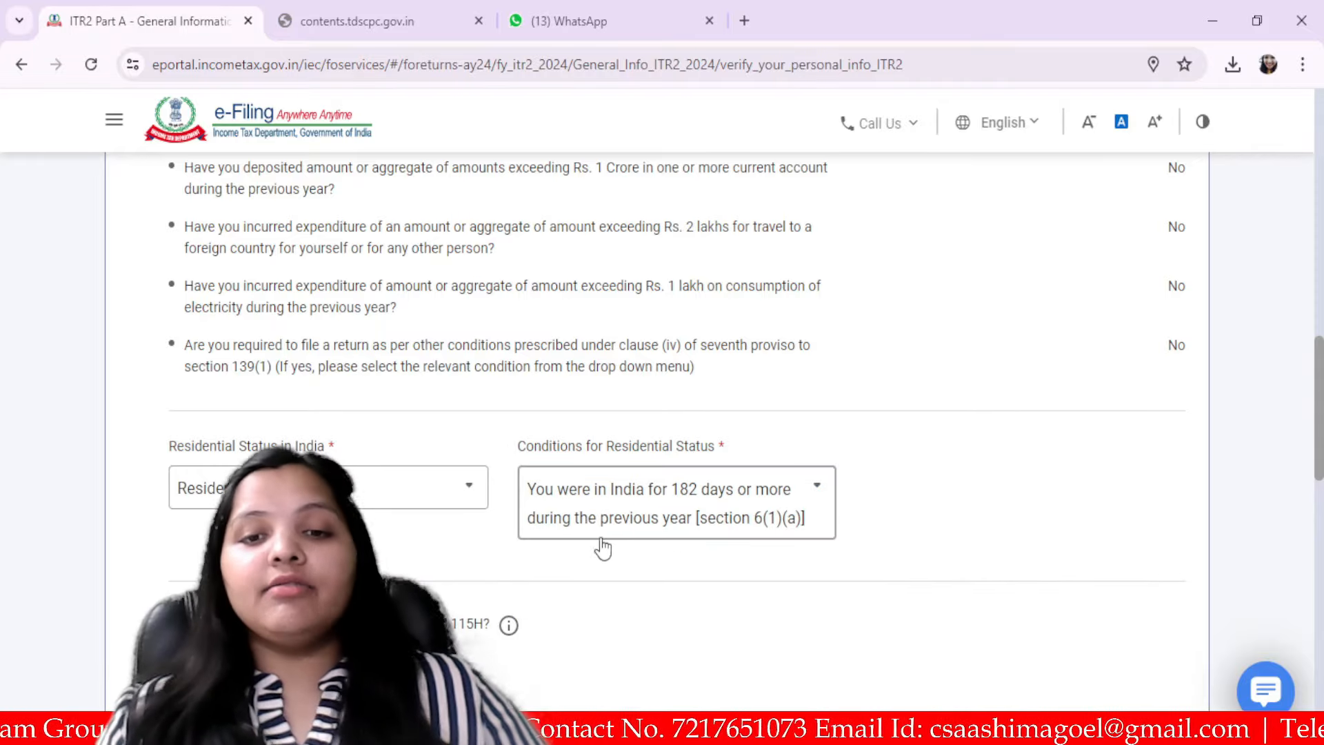
# Review the remaining Filing Status questions, from the section 115H benefit through representative assessee to directorship in a company
pyautogui.scroll(-3, 758, 610)
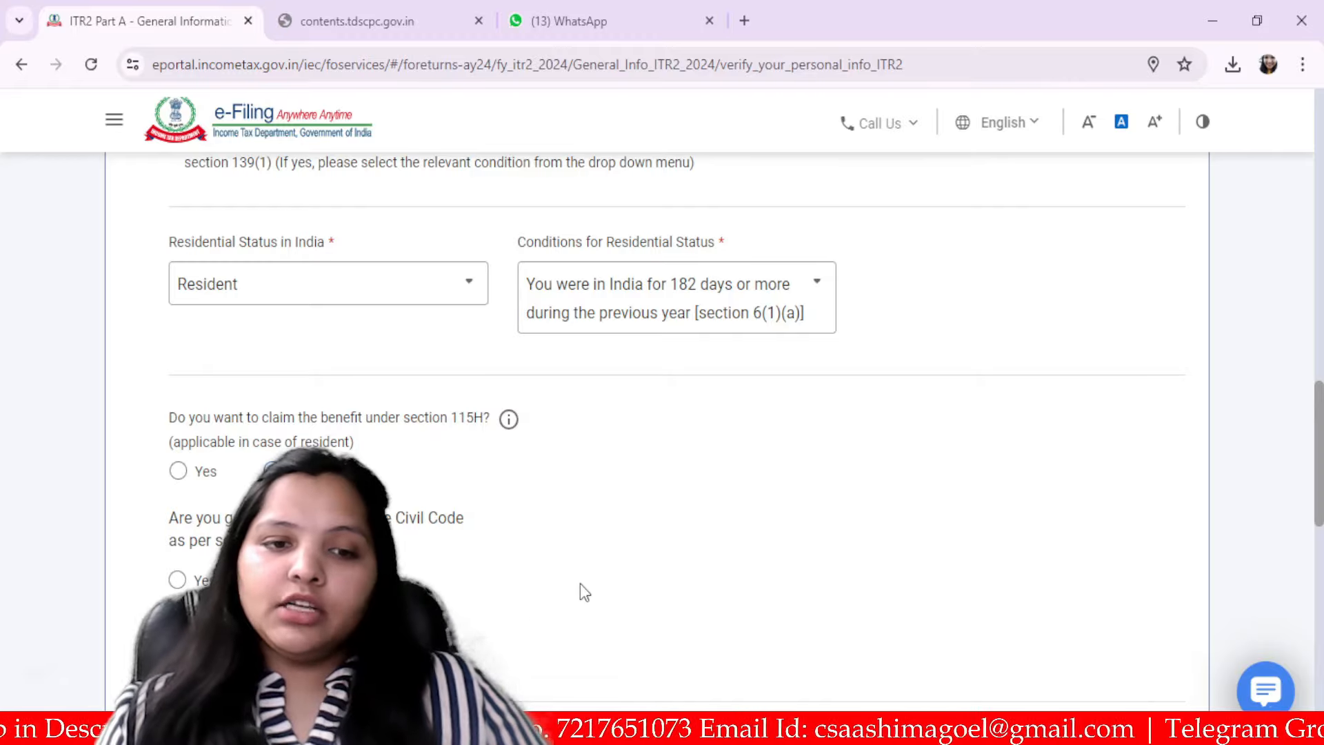
pyautogui.scroll(-7, 651, 594)
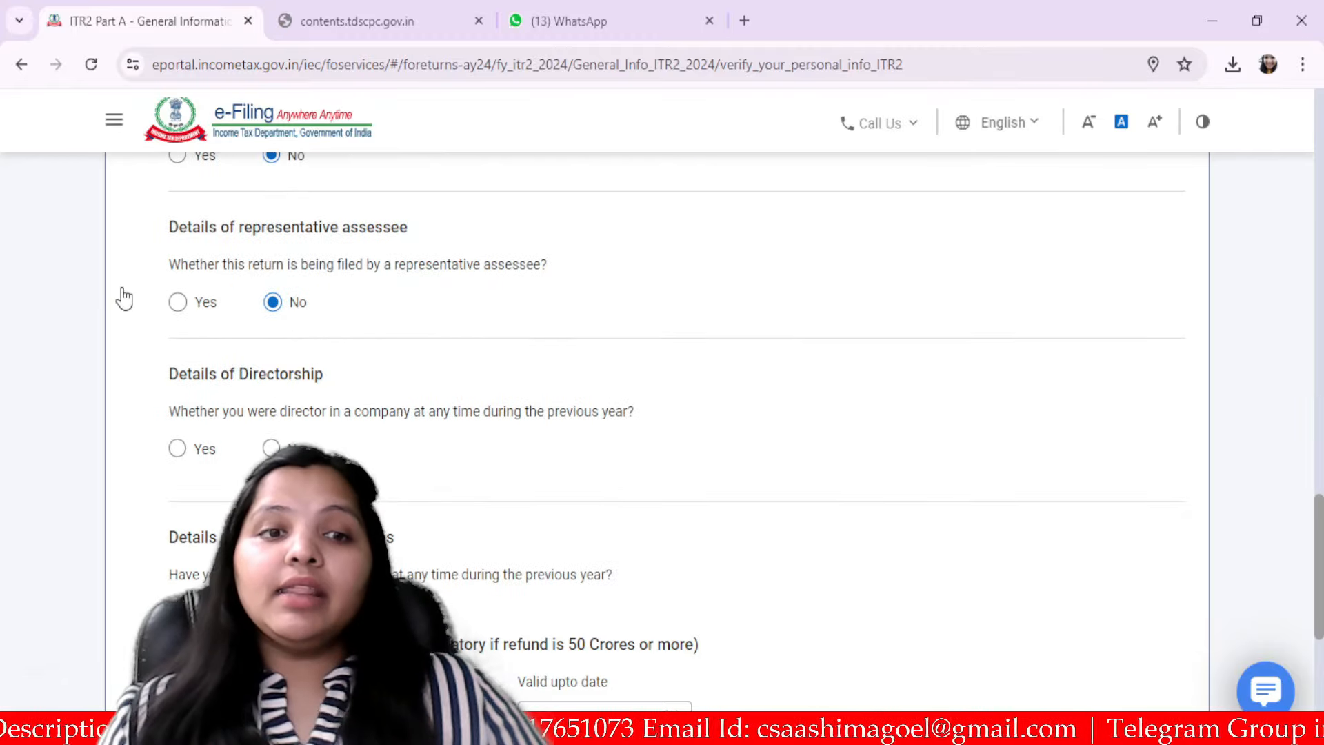
pyautogui.moveTo(142, 274); pyautogui.dragTo(609, 245)
pyautogui.click(683, 267)
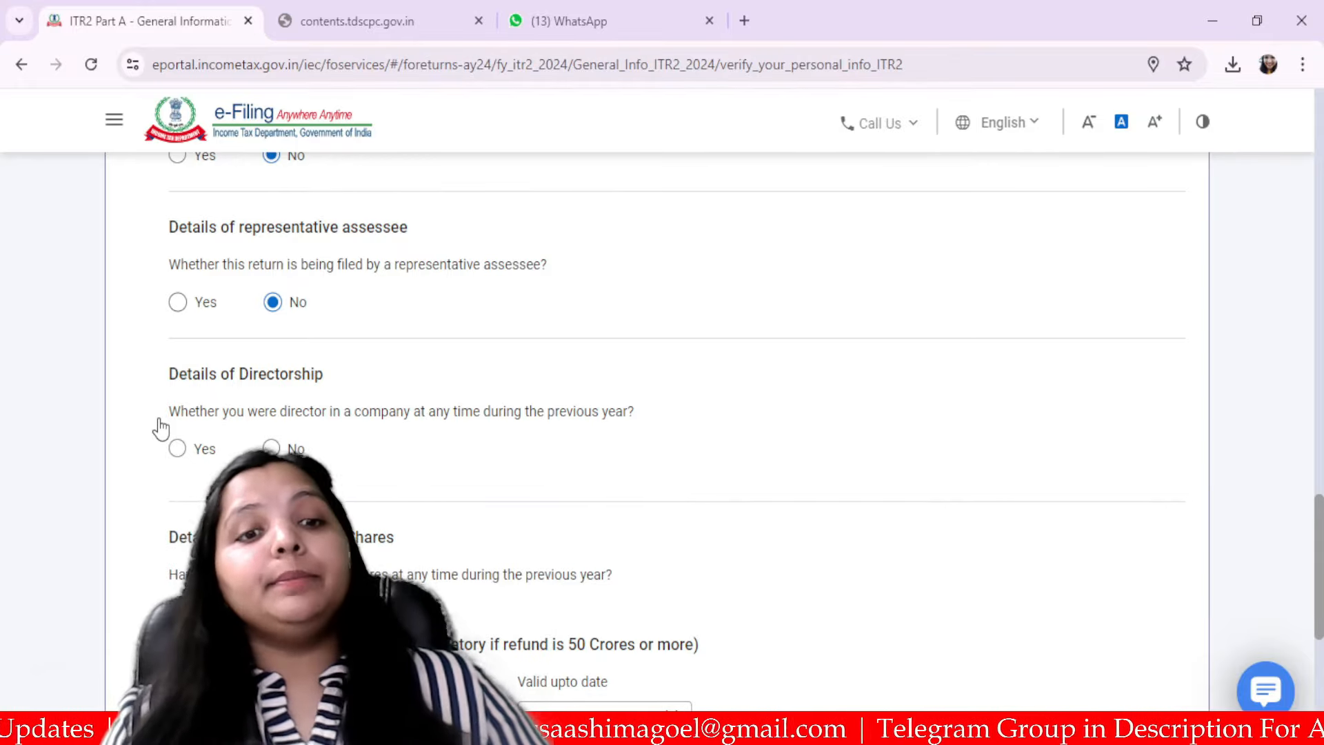
pyautogui.moveTo(160, 426); pyautogui.dragTo(637, 424)
pyautogui.click(627, 441)
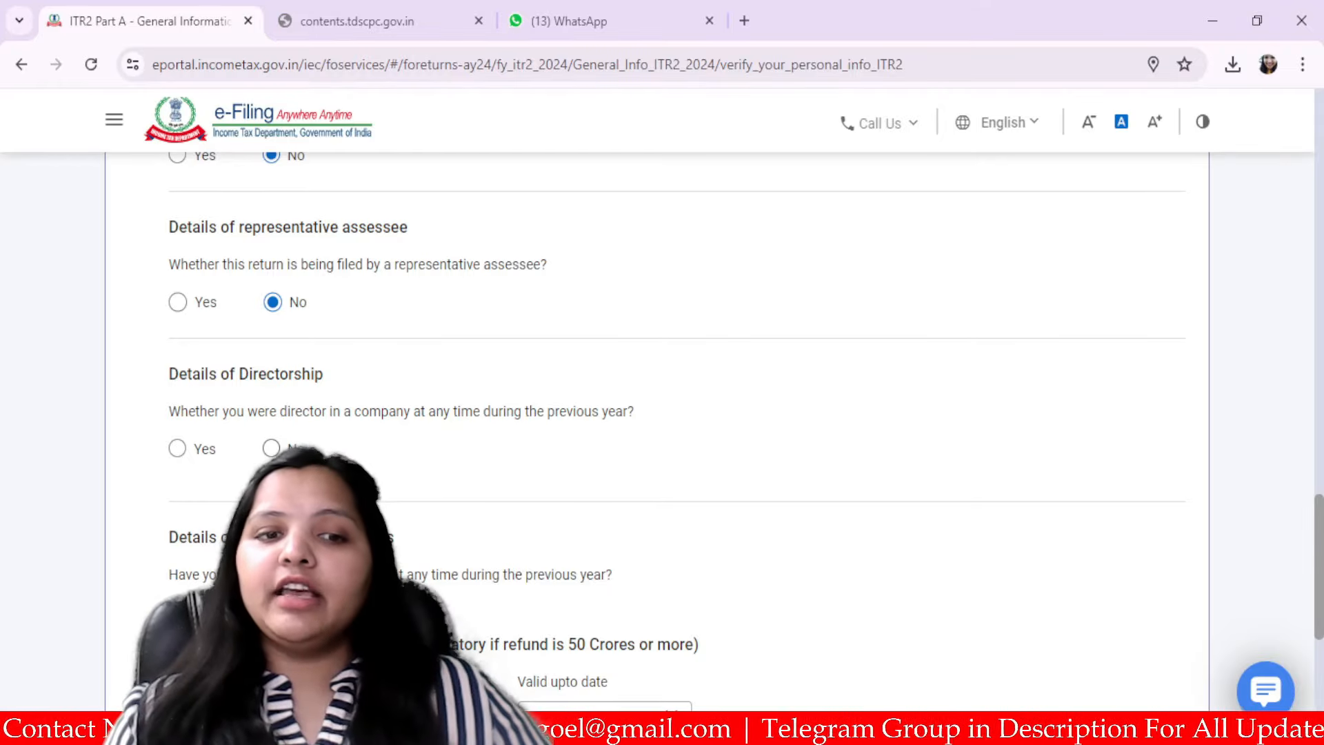
# Answer Yes to the directorship question and examine the company details it requires
pyautogui.click(178, 449)
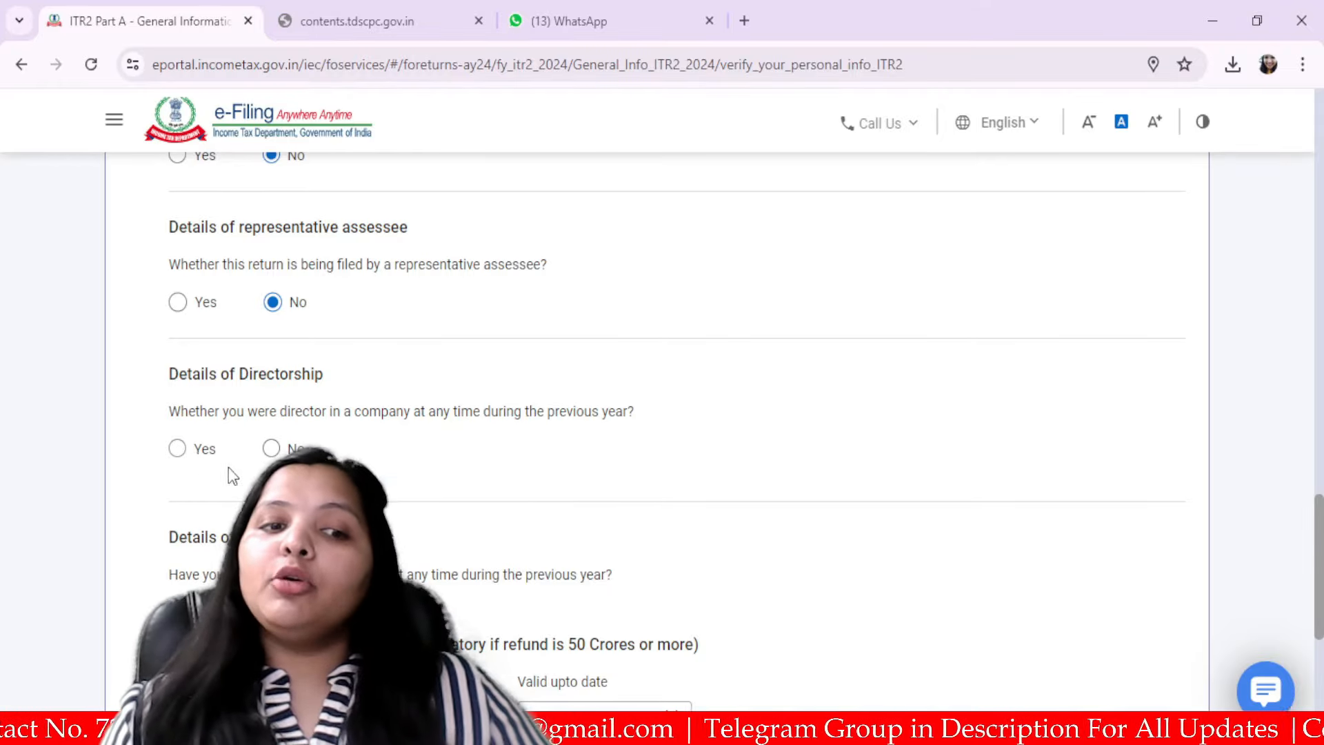
pyautogui.scroll(-1, 640, 669)
pyautogui.scroll(-4, 640, 669)
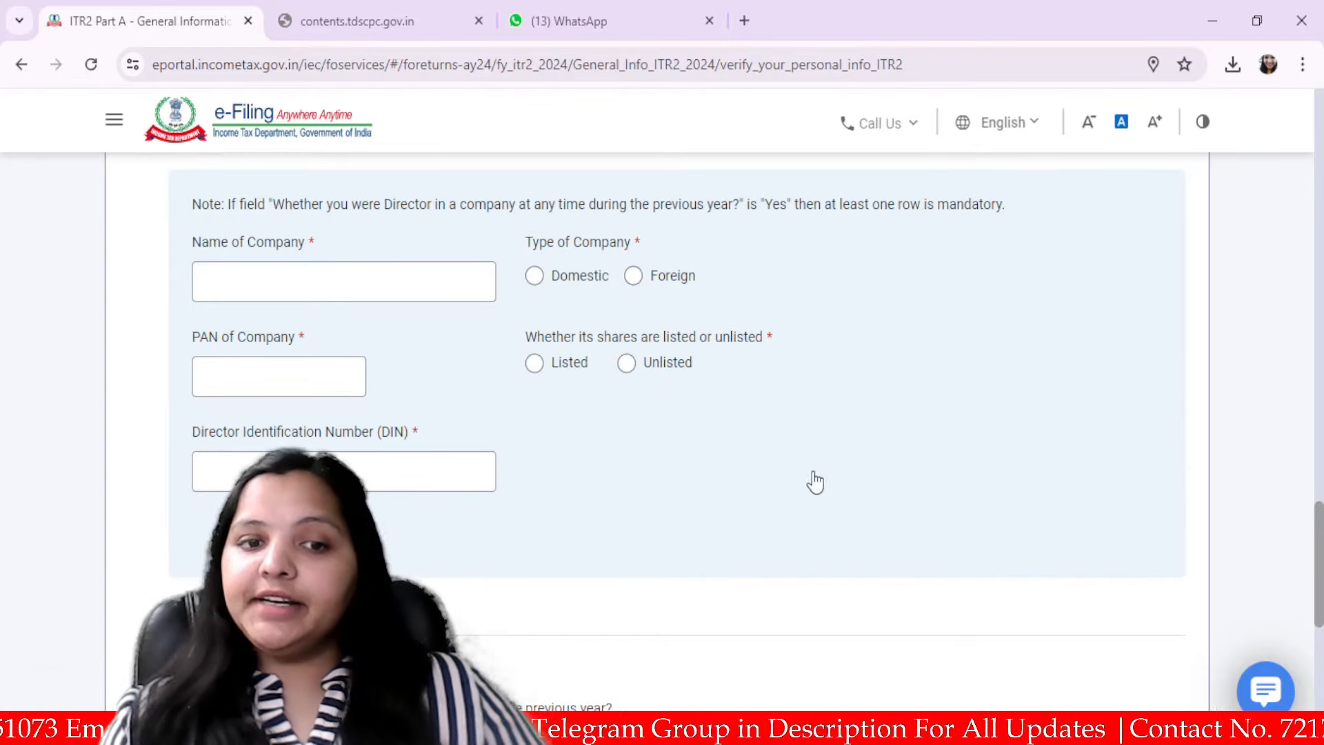
pyautogui.scroll(4, 458, 540)
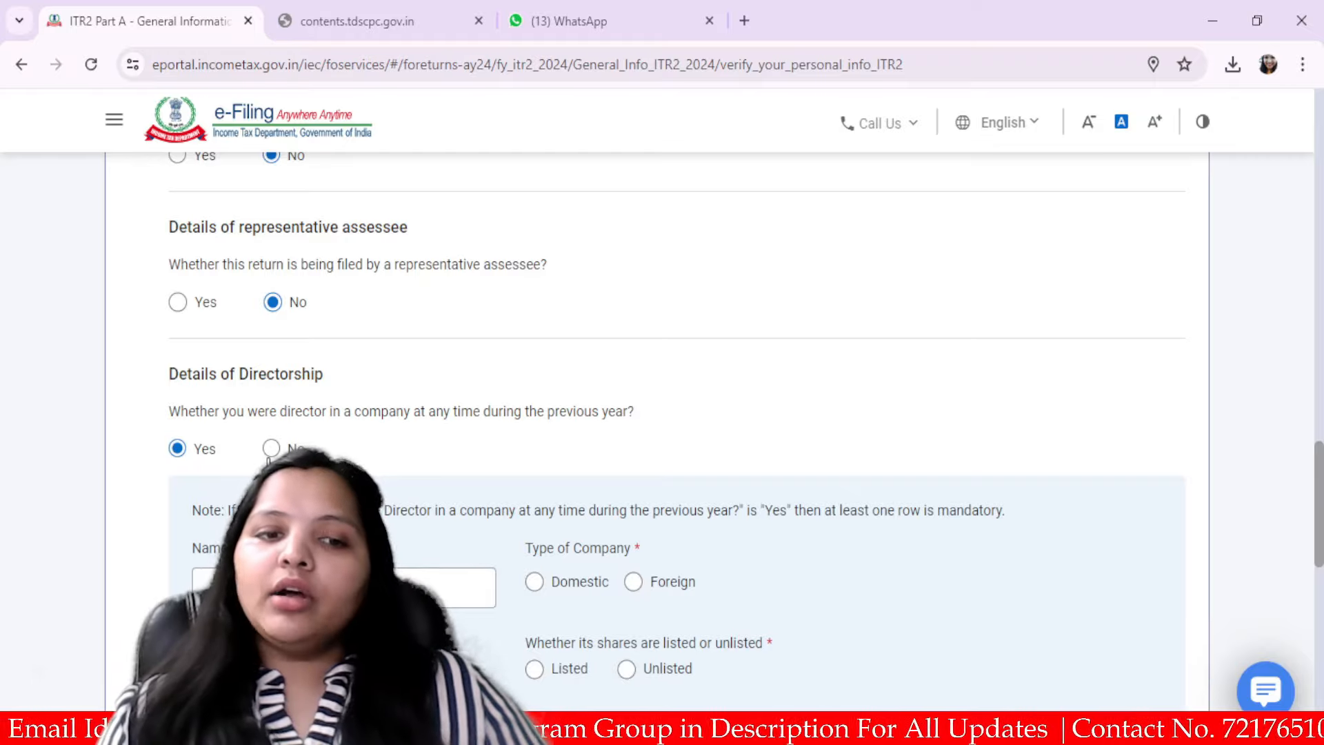
# Answer No to the question about being a director in a company during the previous year
pyautogui.click(272, 448)
pyautogui.scroll(-4, 576, 514)
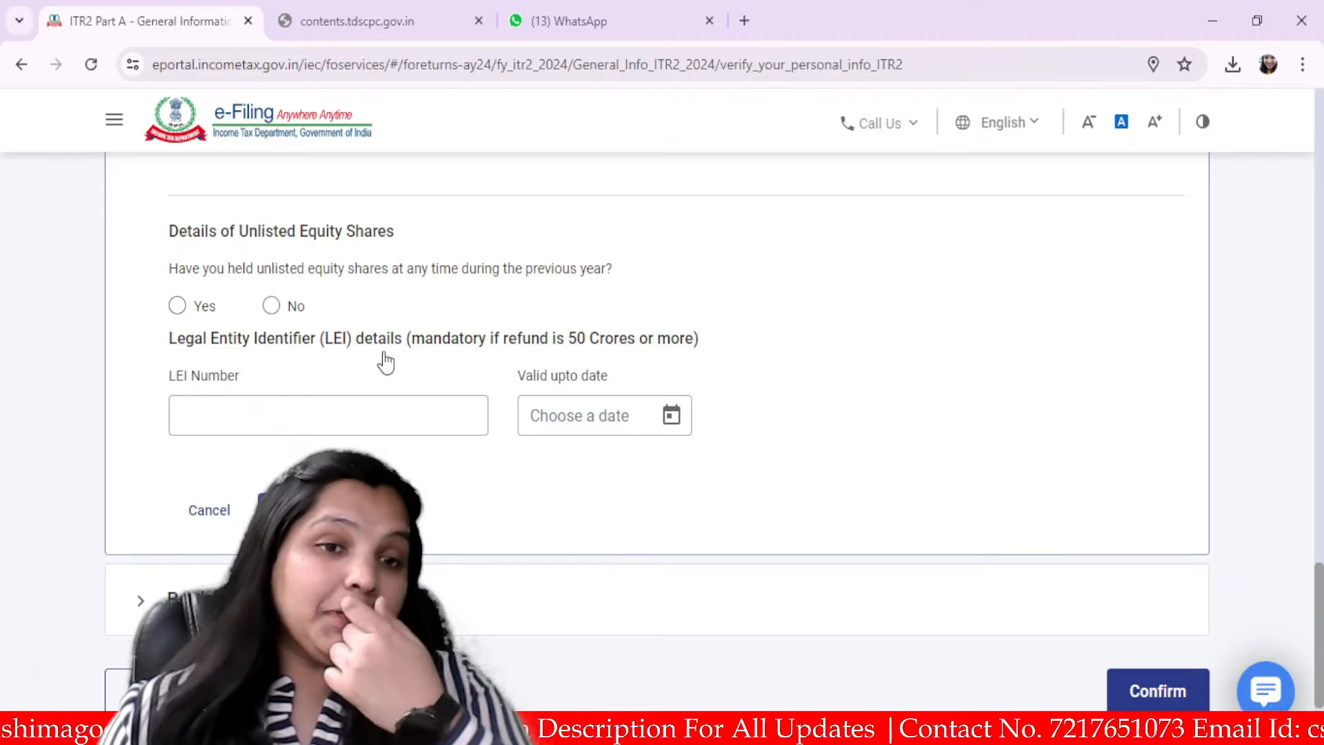
pyautogui.scroll(-1, 416, 387)
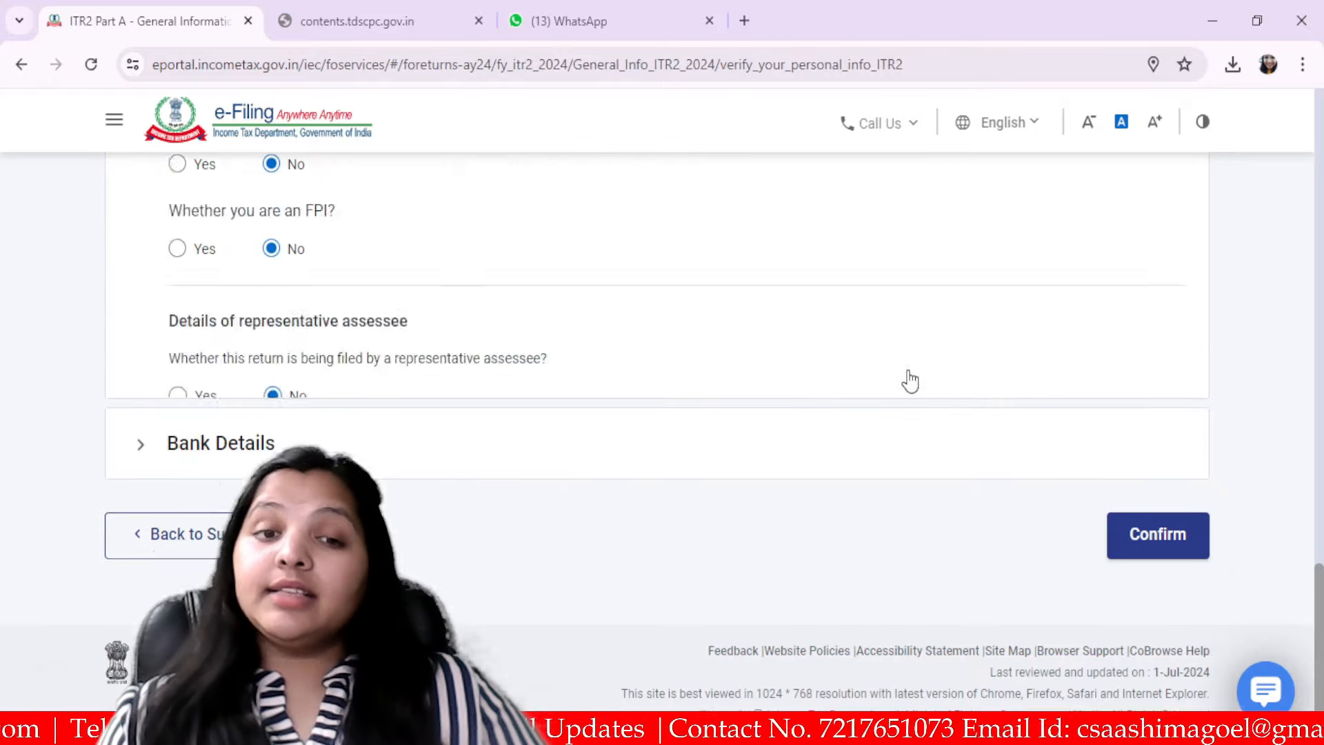
# Check the accounts declared in Bank Details, confirm Part A - General Information, and return to the Schedules Summary
pyautogui.click(313, 461)
pyautogui.scroll(-3, 745, 257)
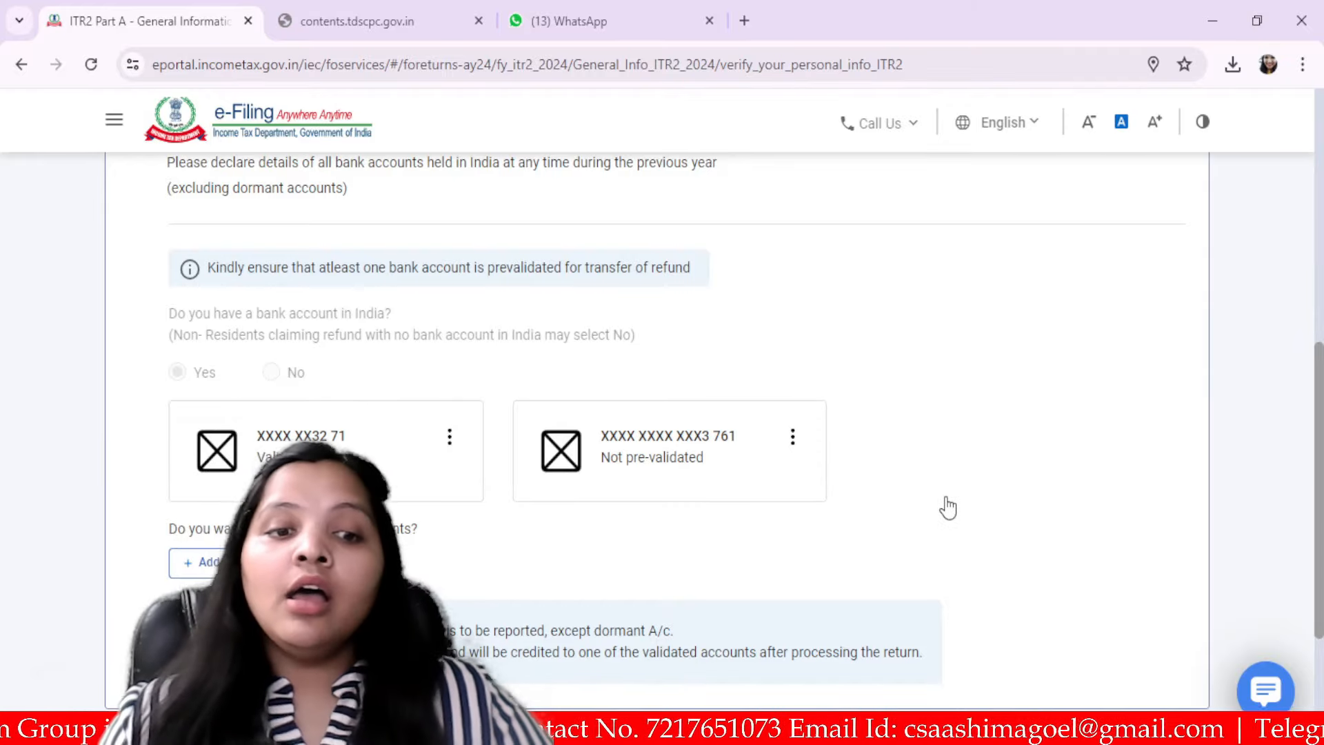
pyautogui.scroll(-2, 946, 506)
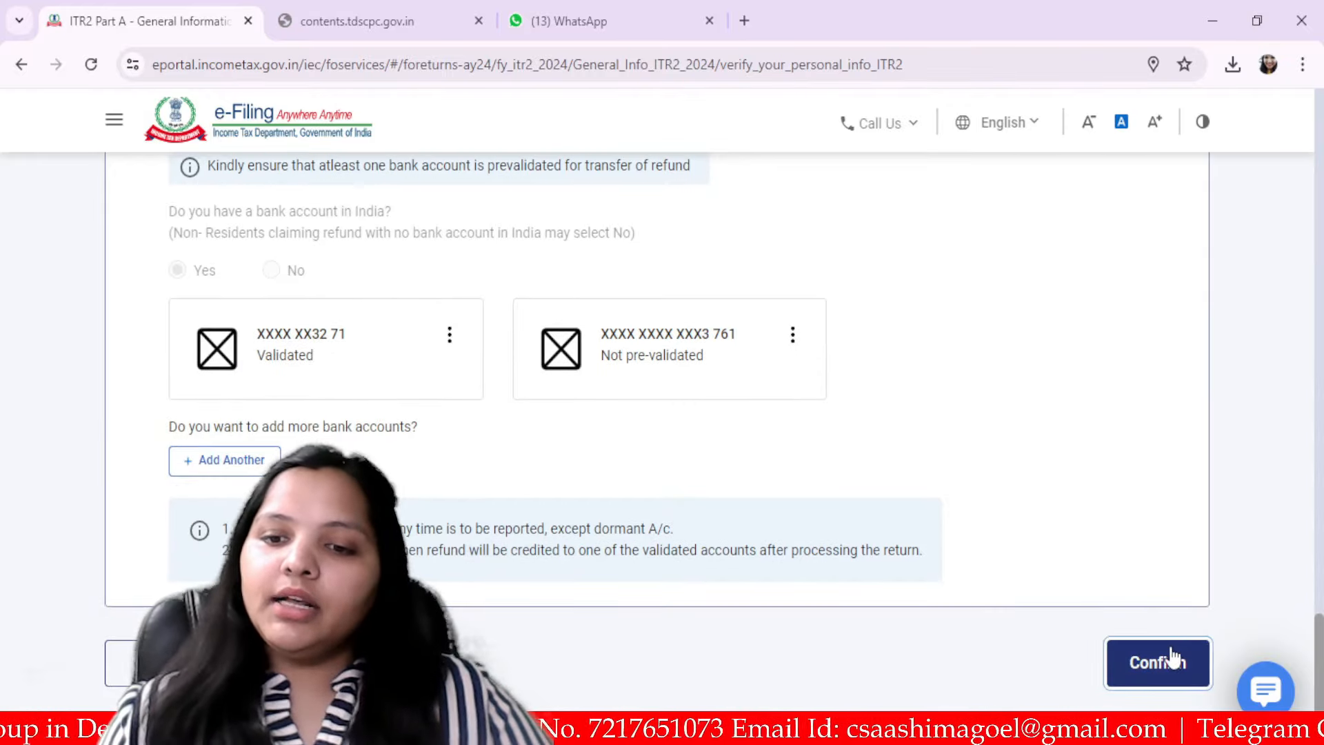
pyautogui.click(1179, 669)
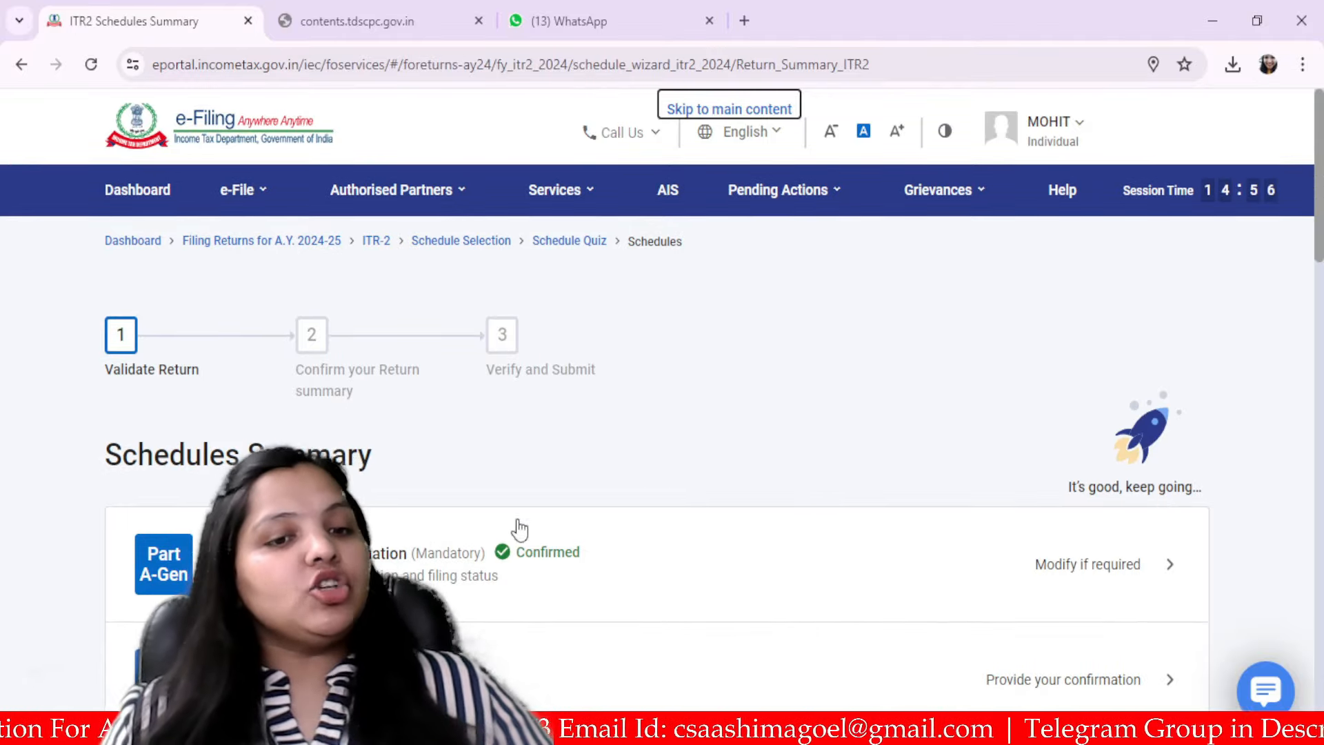
pyautogui.scroll(-4, 408, 435)
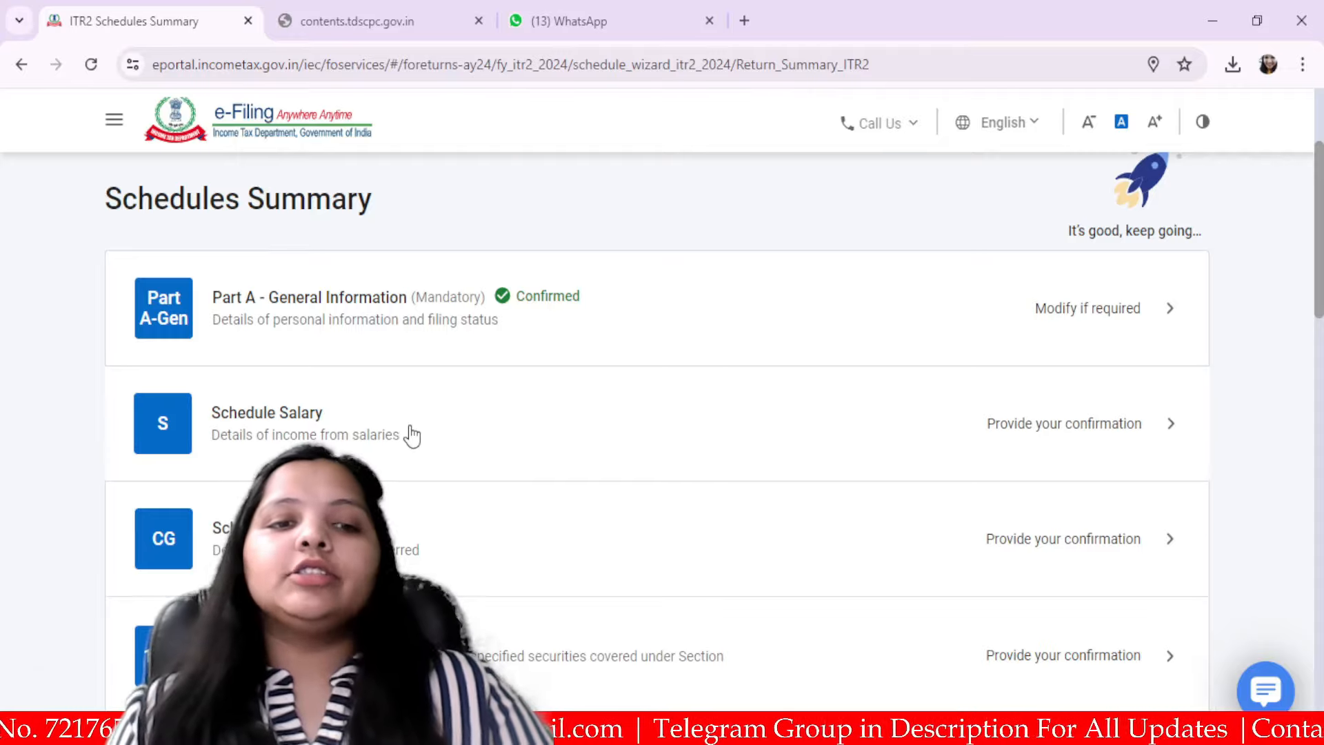
# Open Schedule Salary and start a new employer entry under Gross Salary
pyautogui.click(422, 435)
pyautogui.click(425, 428)
pyautogui.scroll(-4, 588, 449)
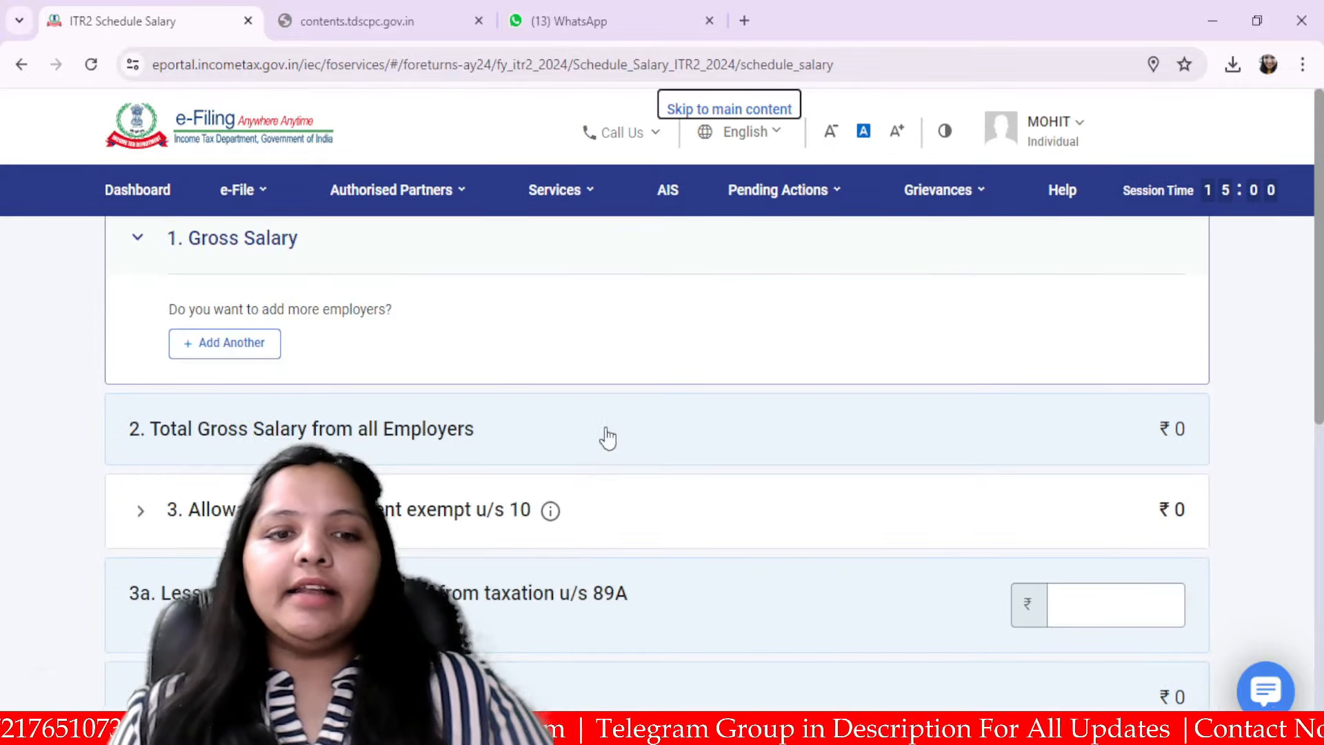
pyautogui.click(213, 292)
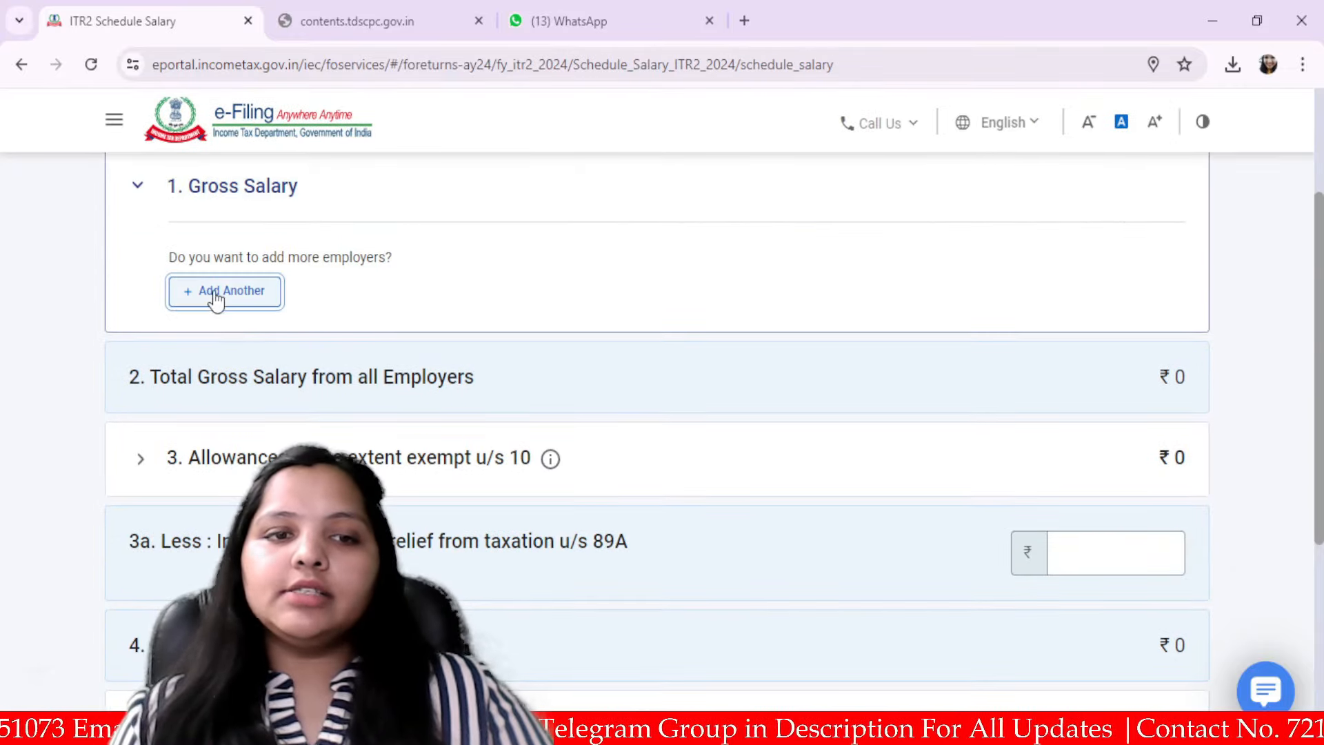
pyautogui.scroll(-3, 235, 424)
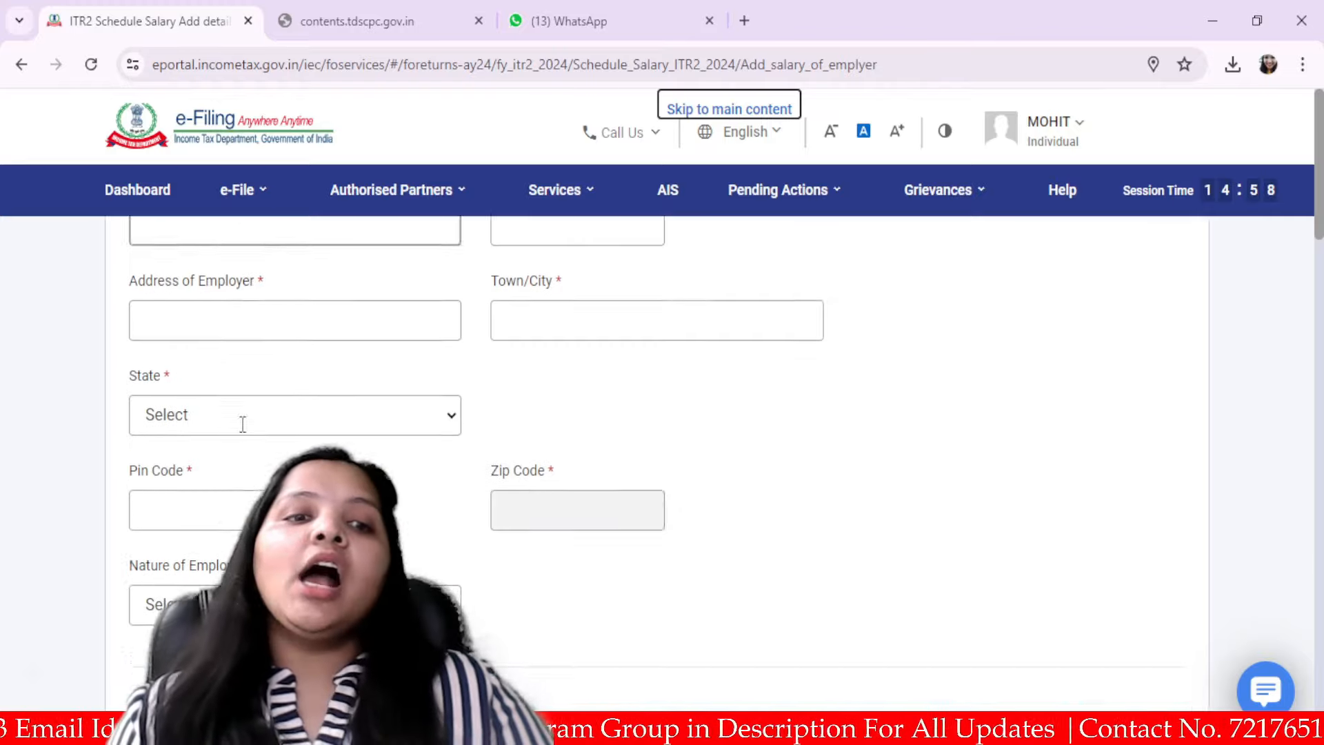
pyautogui.scroll(2, 280, 429)
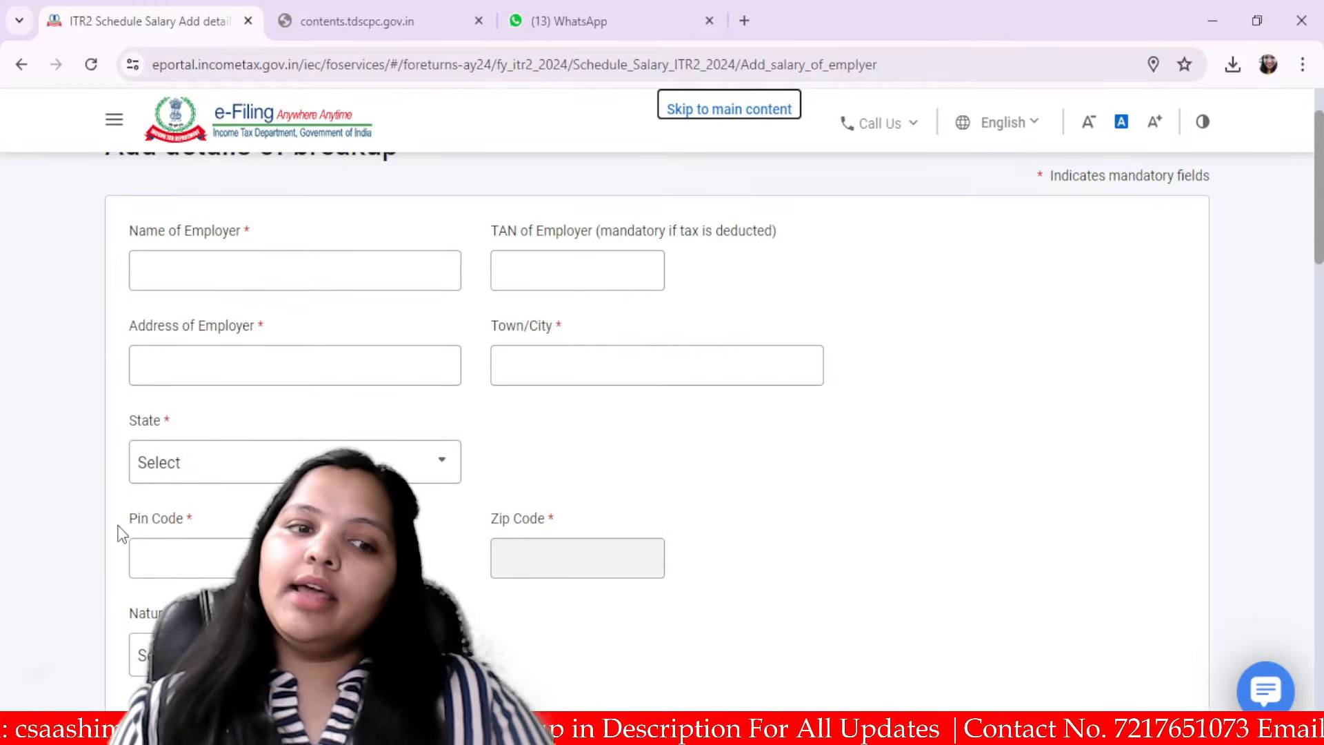
# Set the Nature of Employer to Others in the employer's details
pyautogui.scroll(-5, 522, 643)
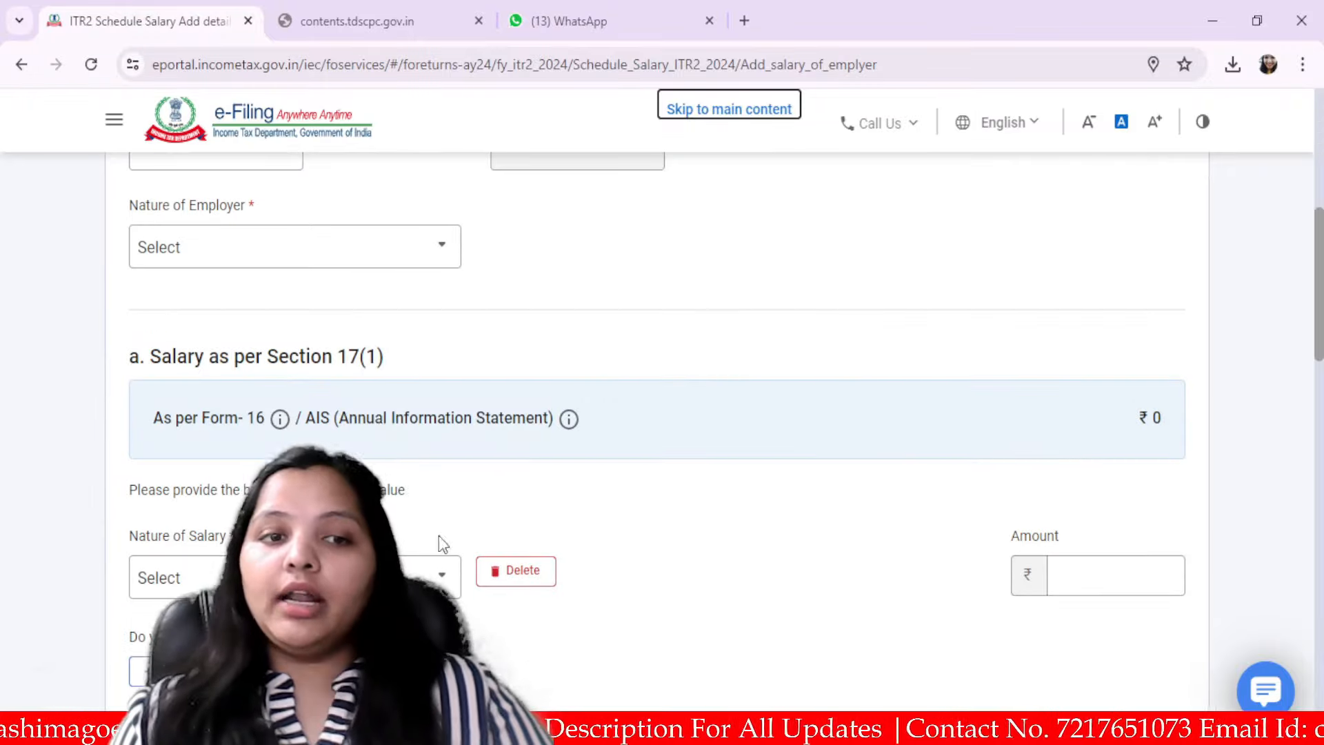
pyautogui.click(354, 267)
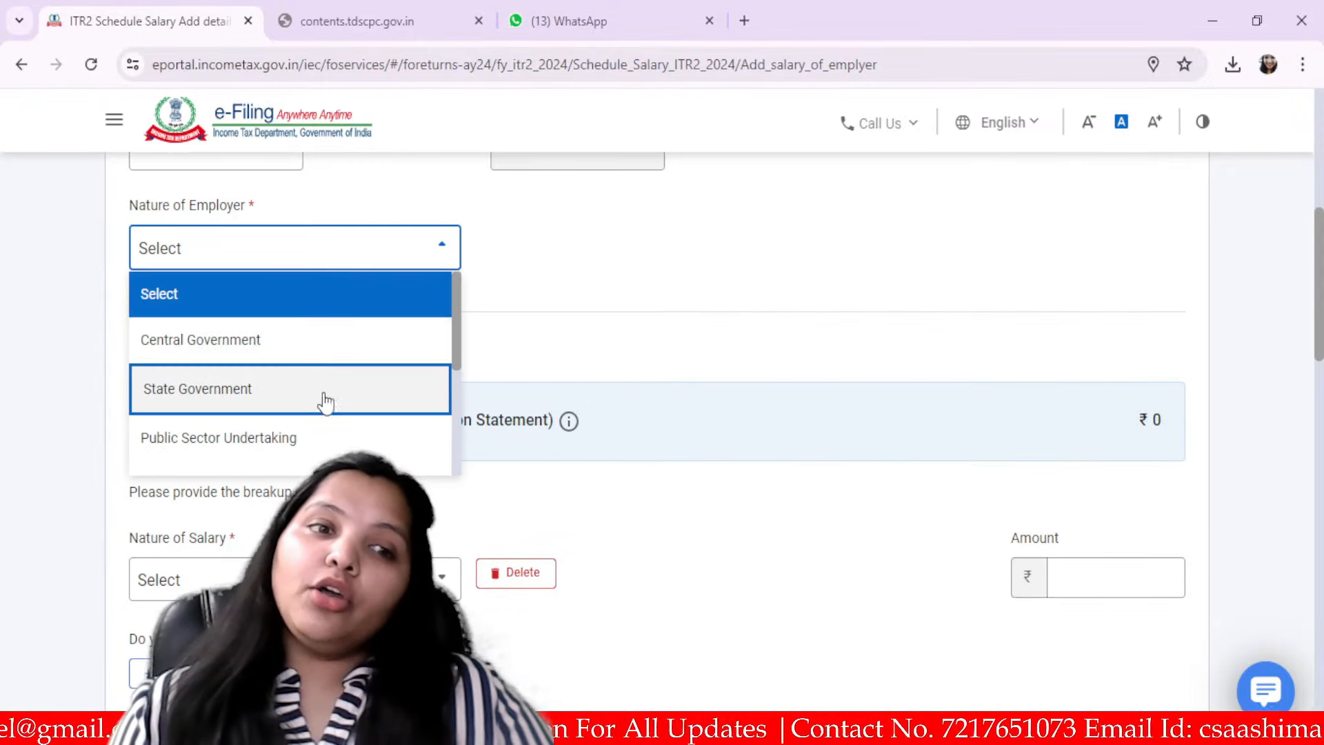
pyautogui.scroll(-3, 354, 423)
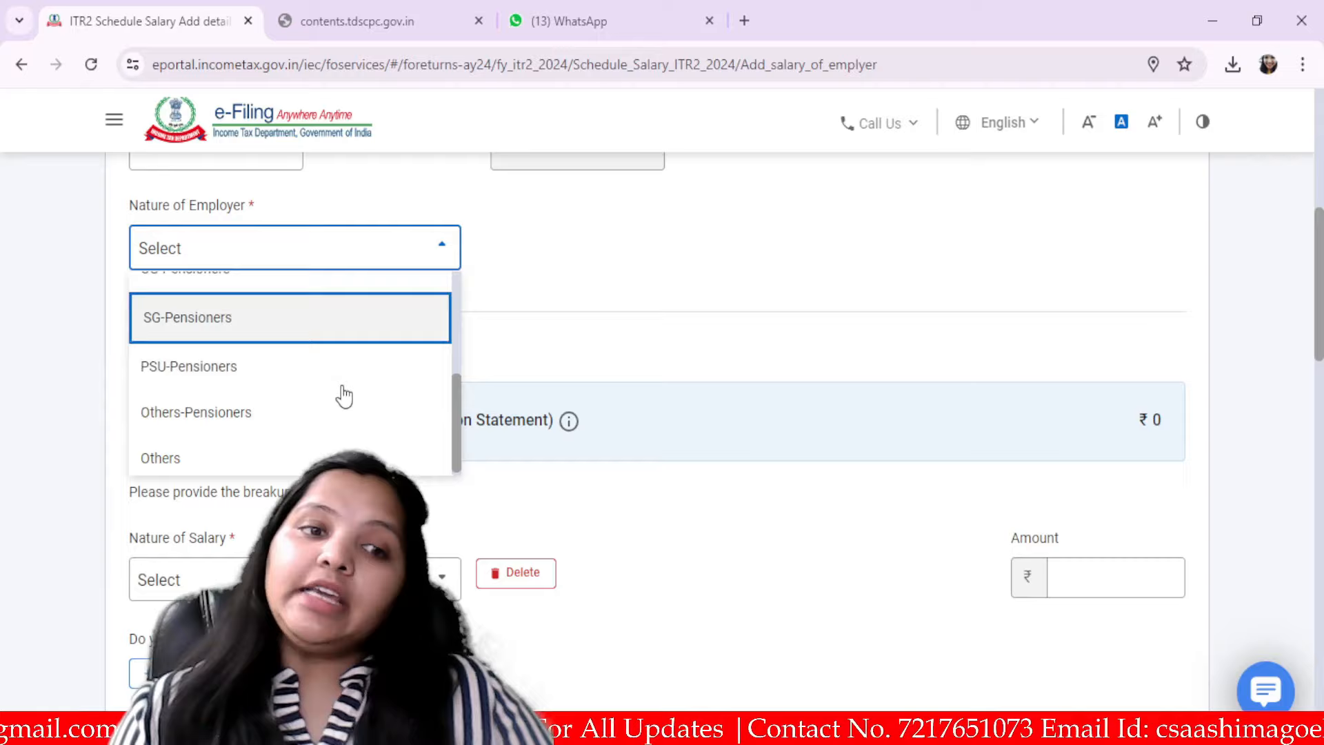
pyautogui.click(247, 455)
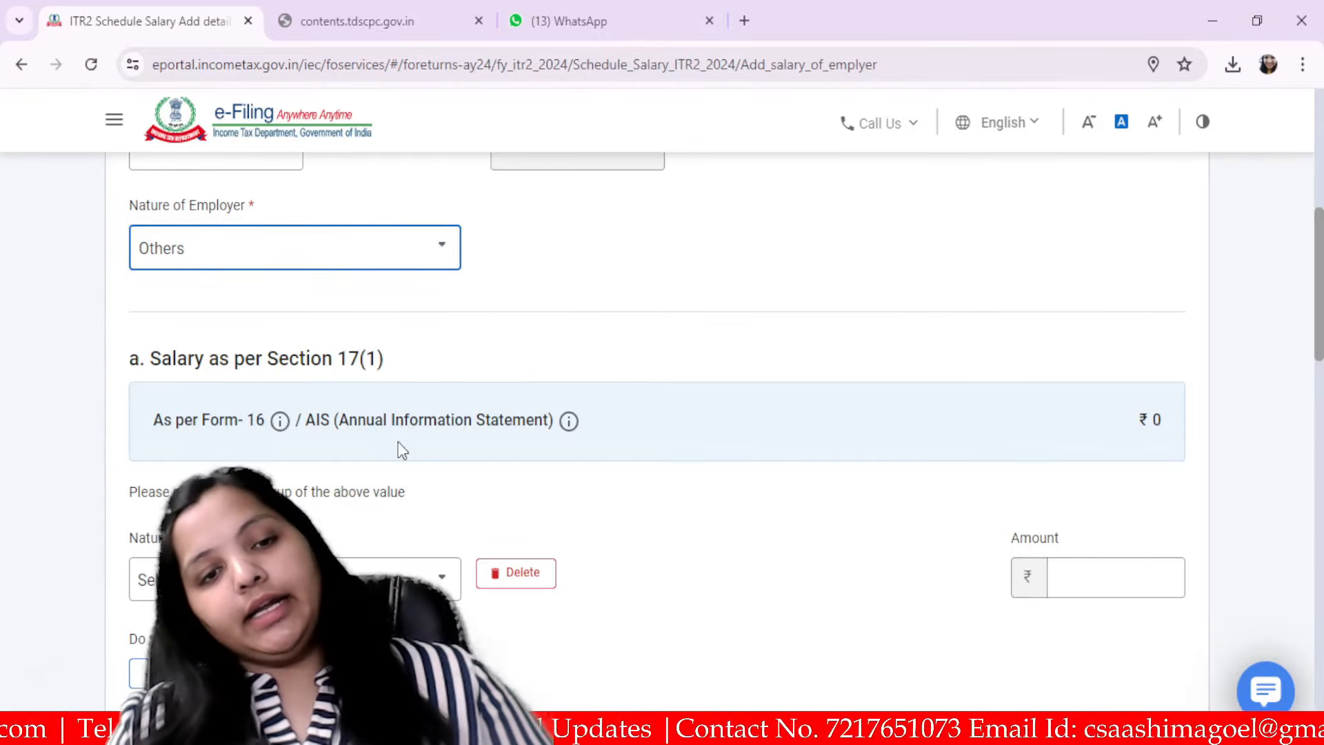
# Choose Basic salary as the Nature of Salary in the section 17(1) breakup
pyautogui.scroll(-2, 399, 449)
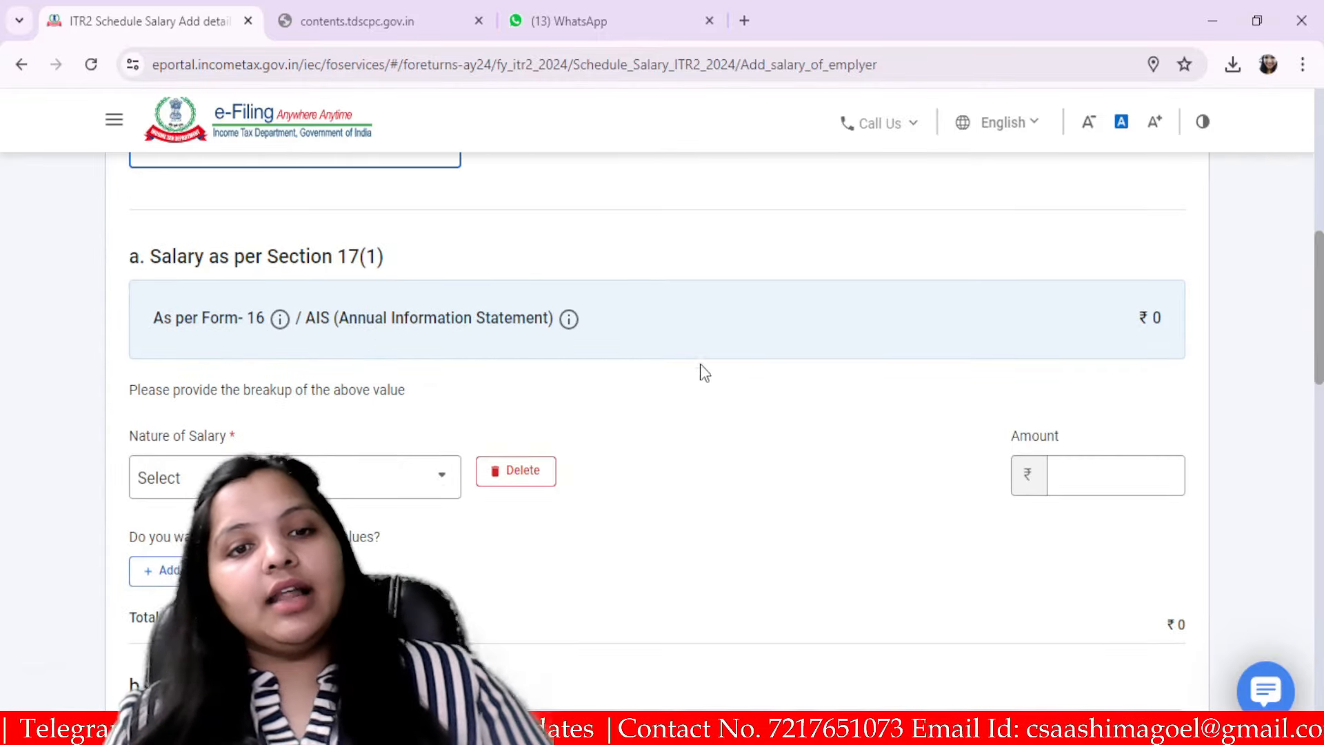
pyautogui.scroll(-4, 700, 362)
pyautogui.scroll(2, 706, 331)
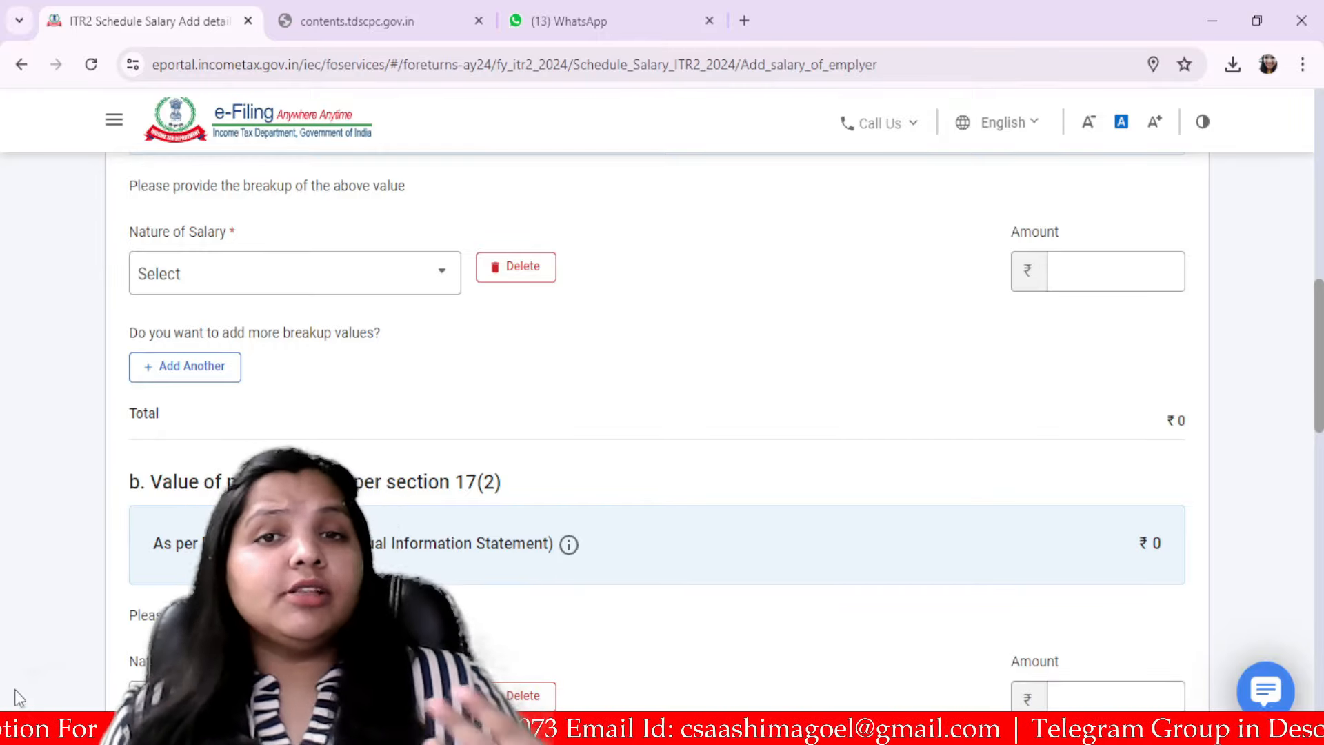
pyautogui.click(338, 274)
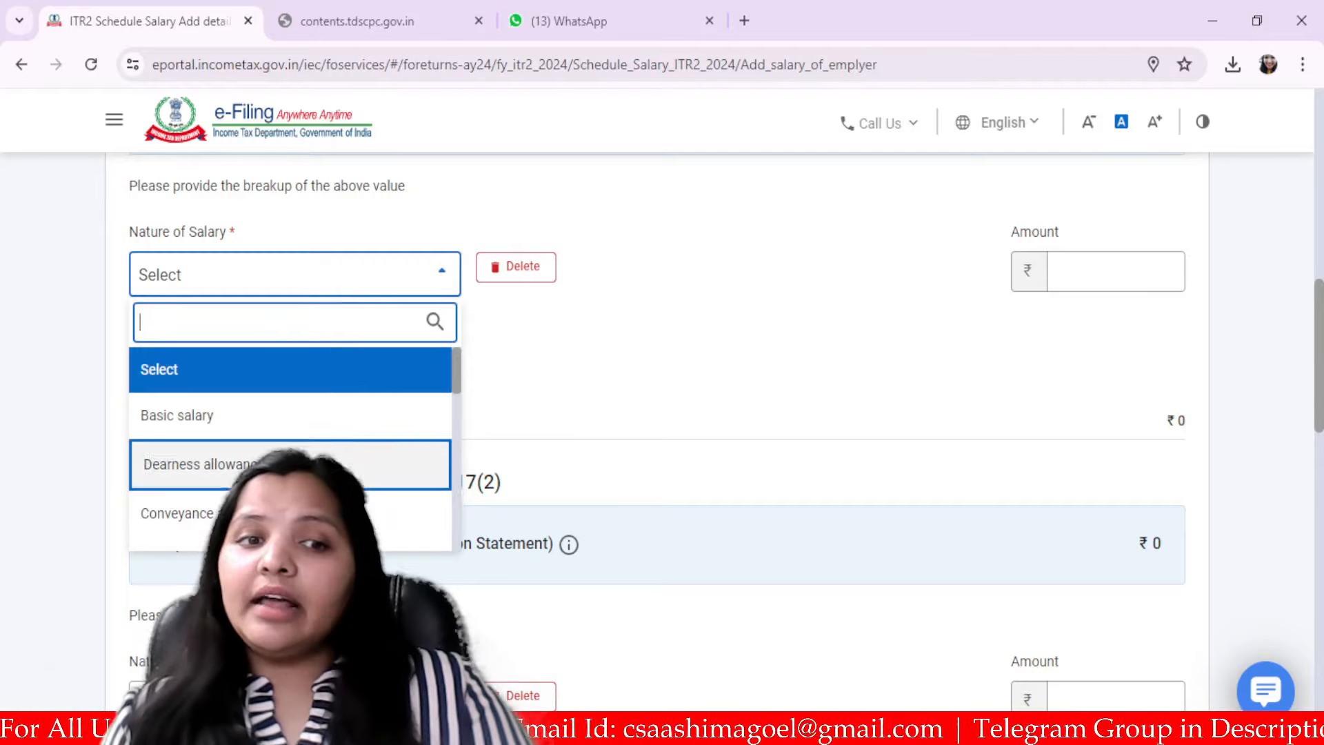
pyautogui.scroll(-3, 296, 448)
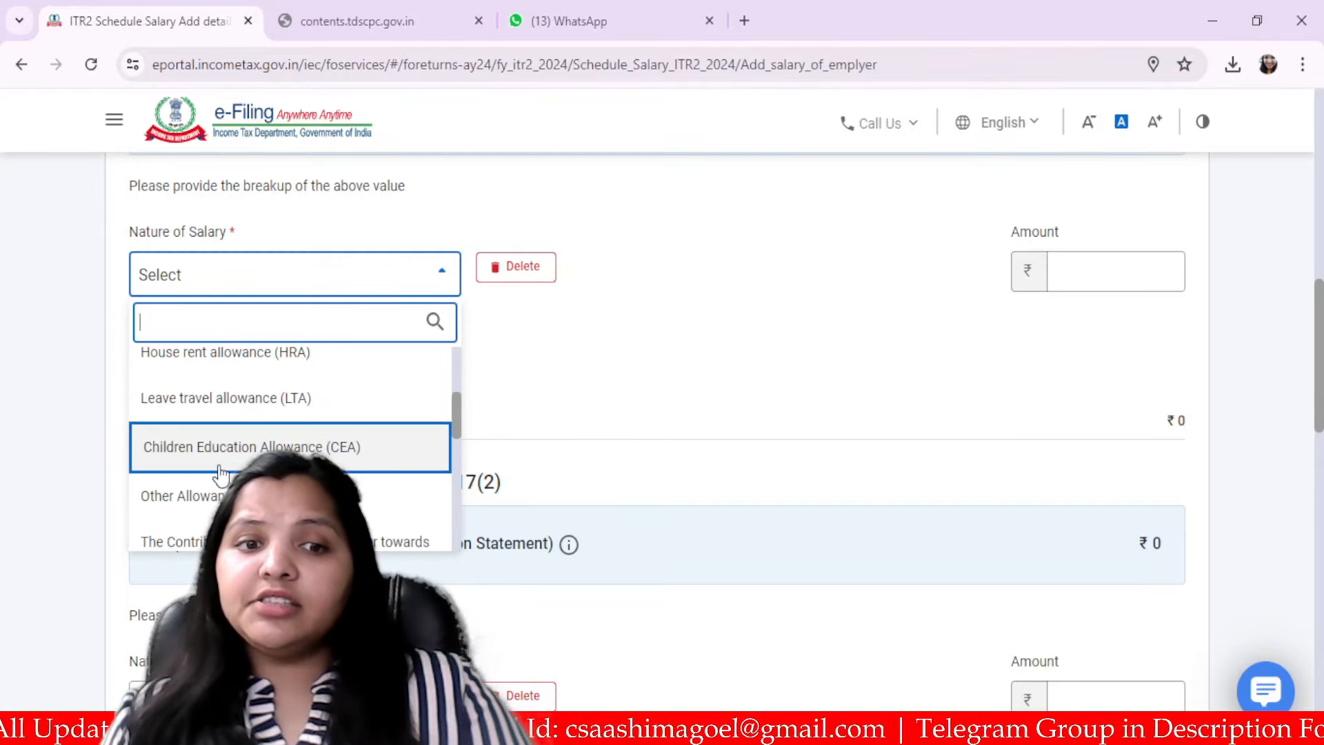
pyautogui.scroll(-5, 224, 469)
pyautogui.scroll(8, 248, 455)
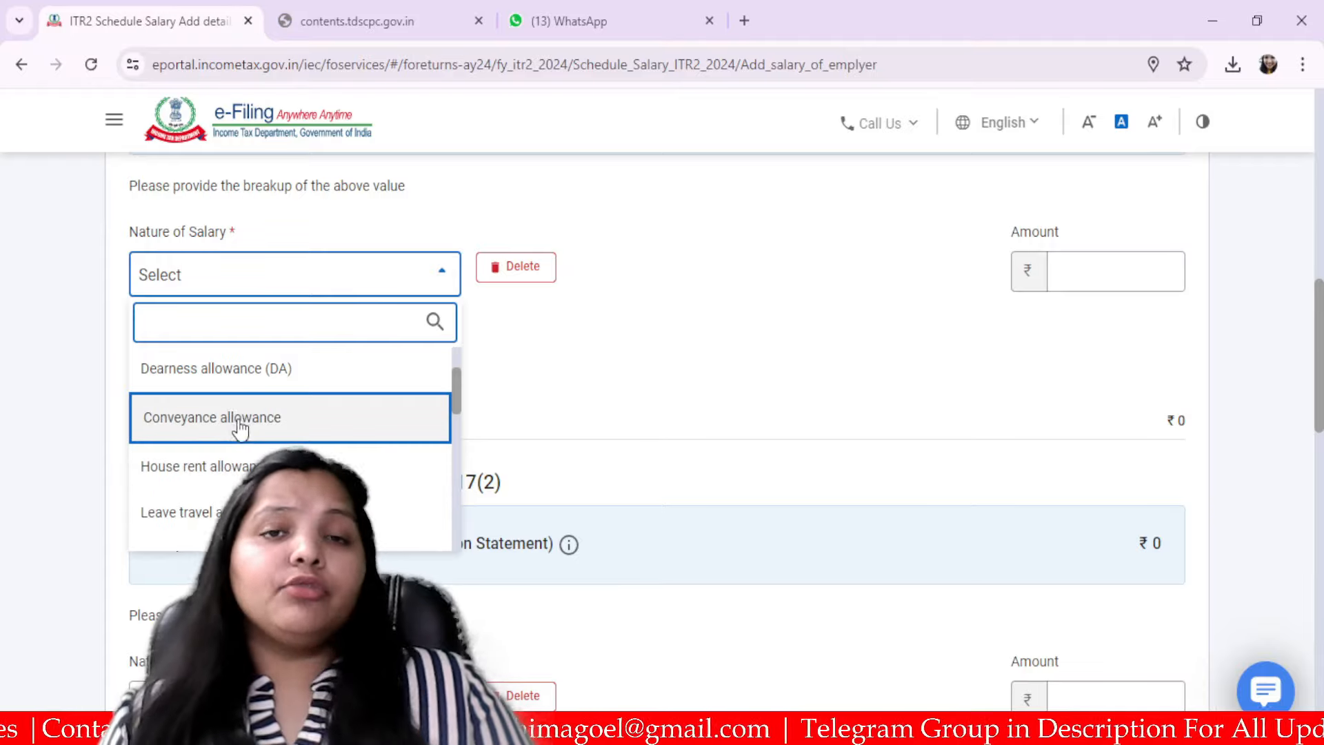
pyautogui.scroll(2, 230, 419)
pyautogui.click(256, 421)
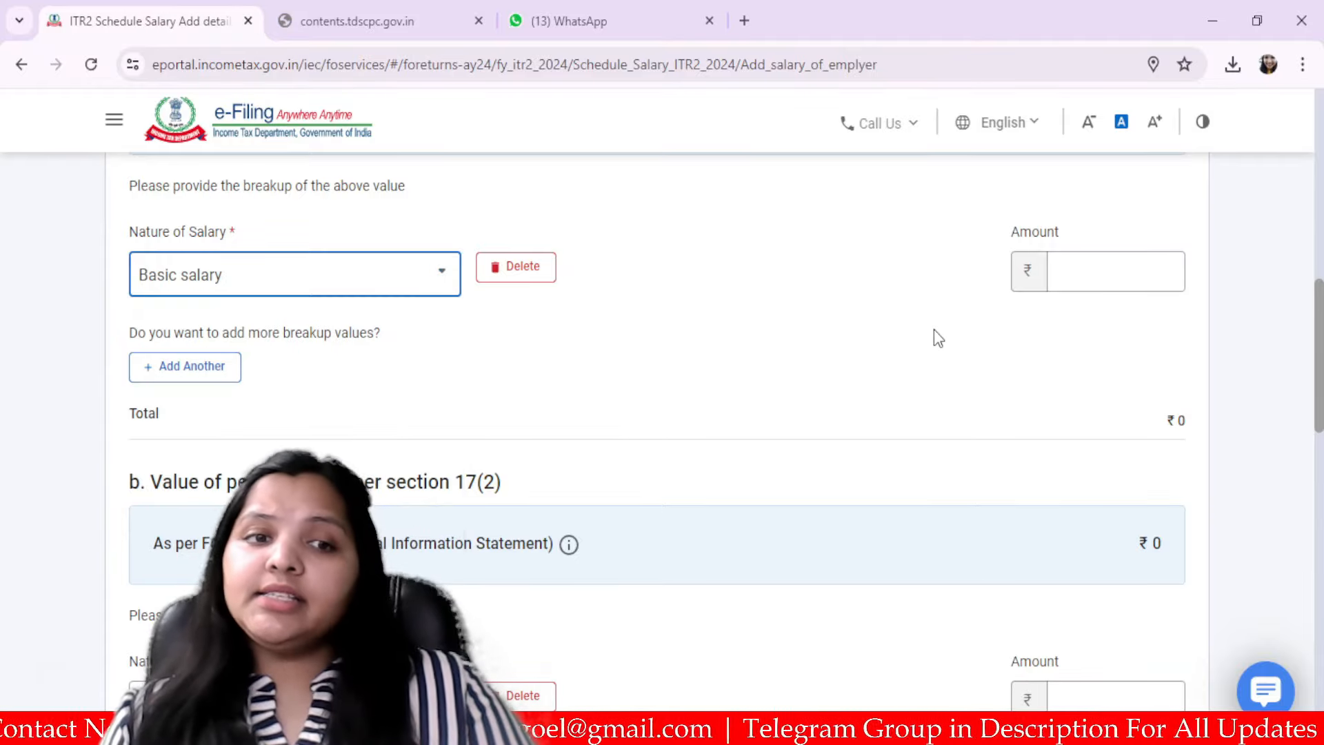
# Enter 7,50,000 as the basic salary amount in the section 17(1) breakup
pyautogui.click(1117, 280)
pyautogui.click(887, 303)
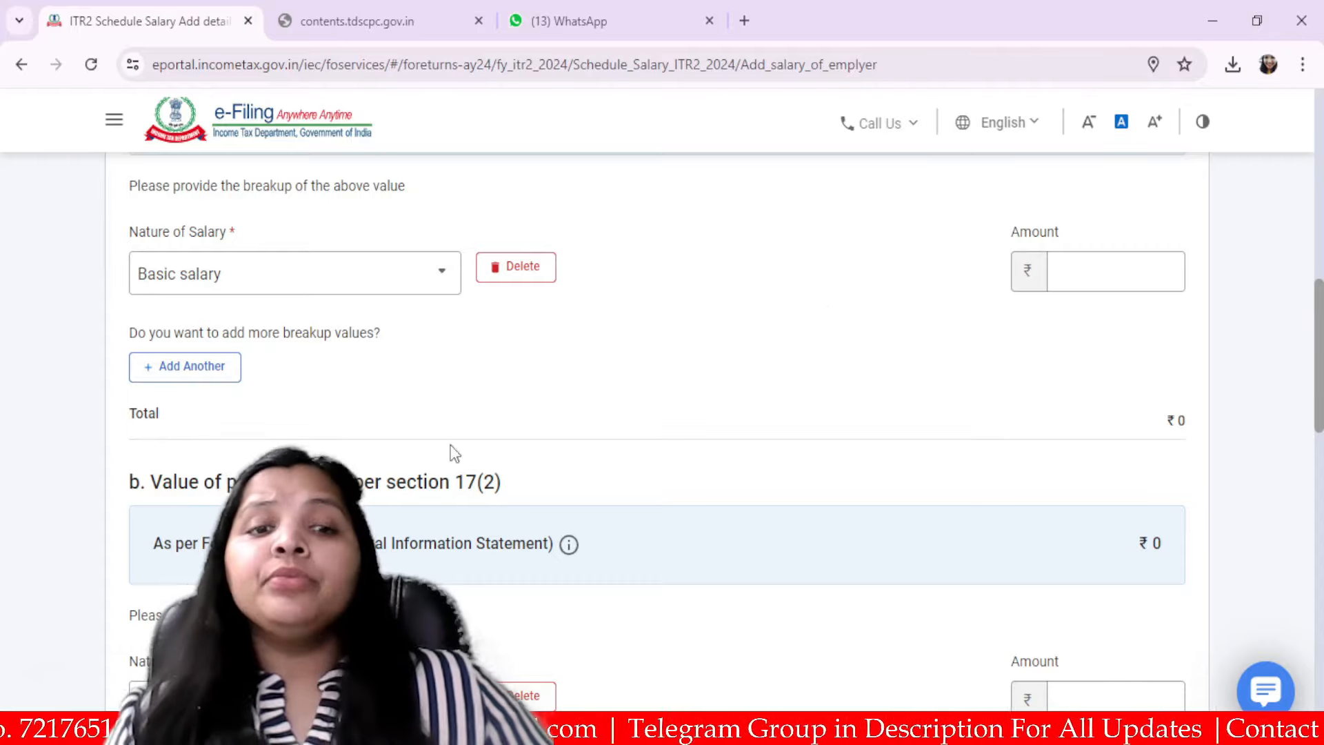
pyautogui.click(1077, 281)
pyautogui.write('70')
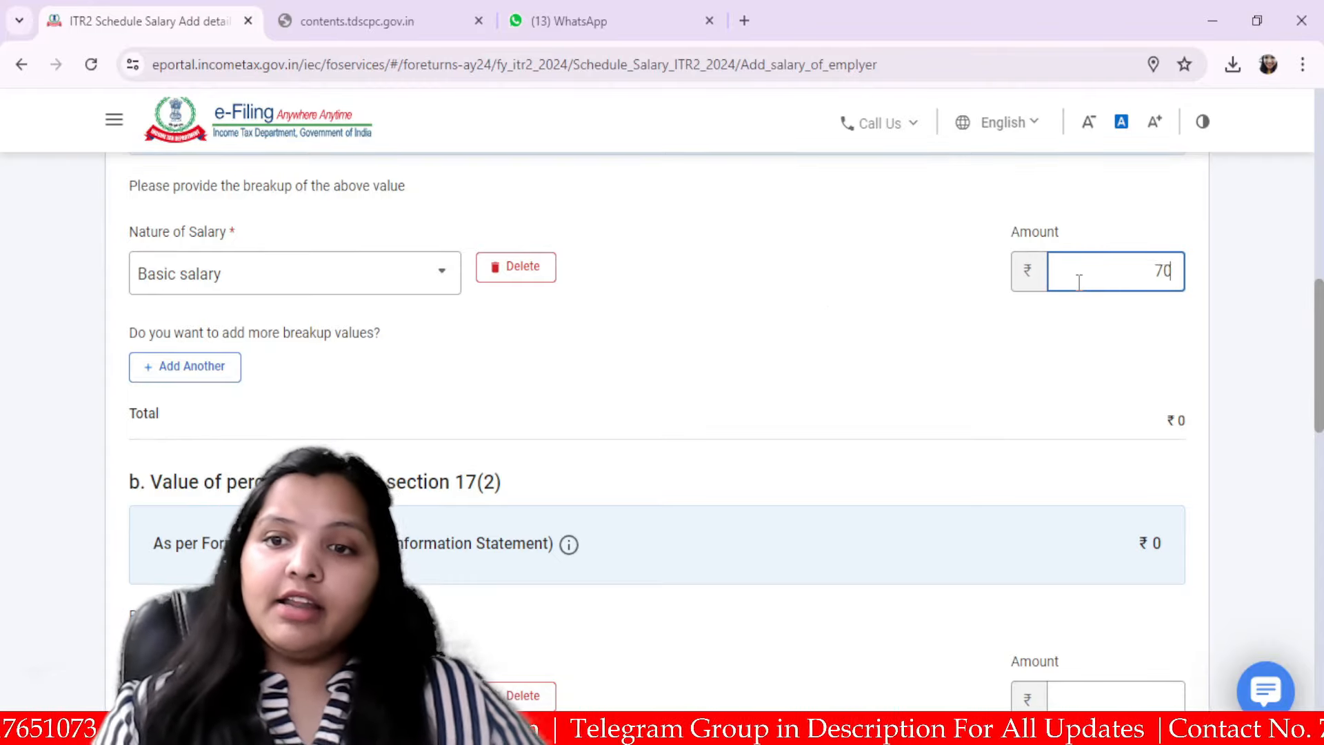
pyautogui.write('0000')
pyautogui.scroll(8, 1037, 351)
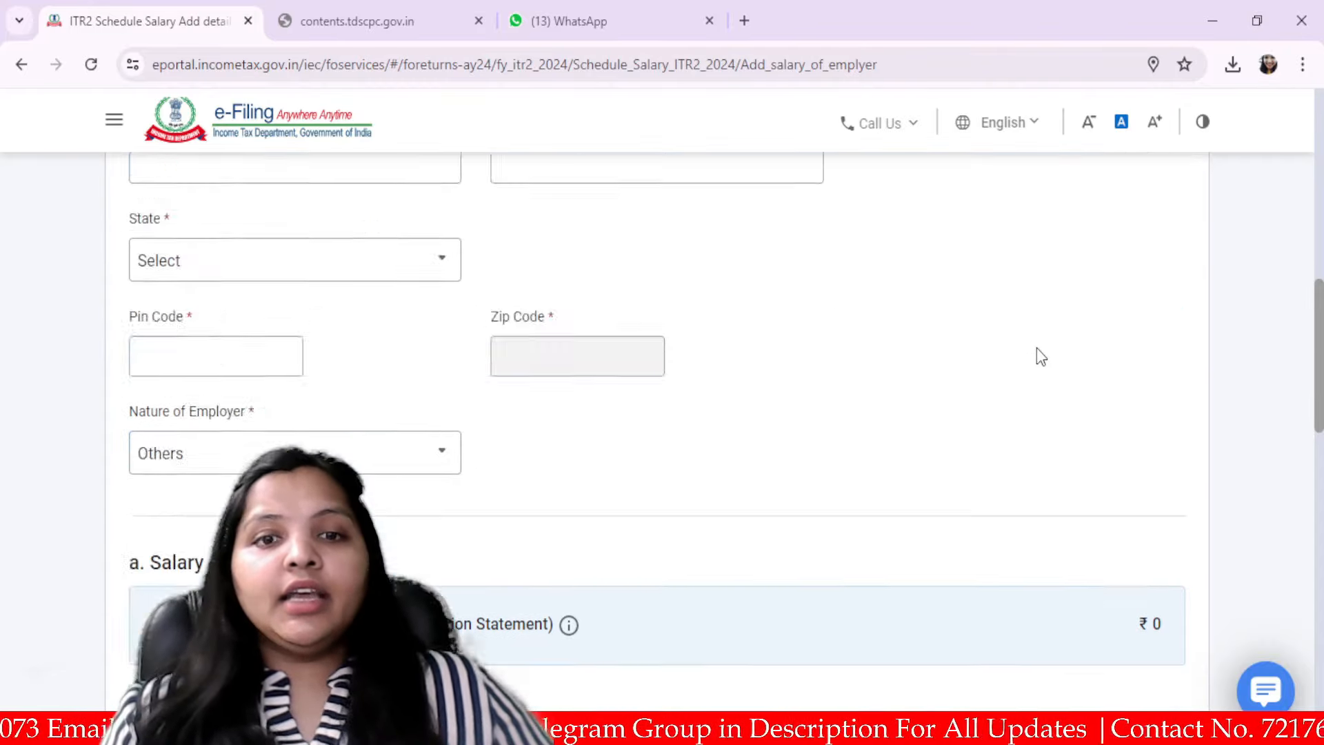
# Examine the Nature of Perquisites options under section 17(2) without selecting any
pyautogui.scroll(-8, 1040, 355)
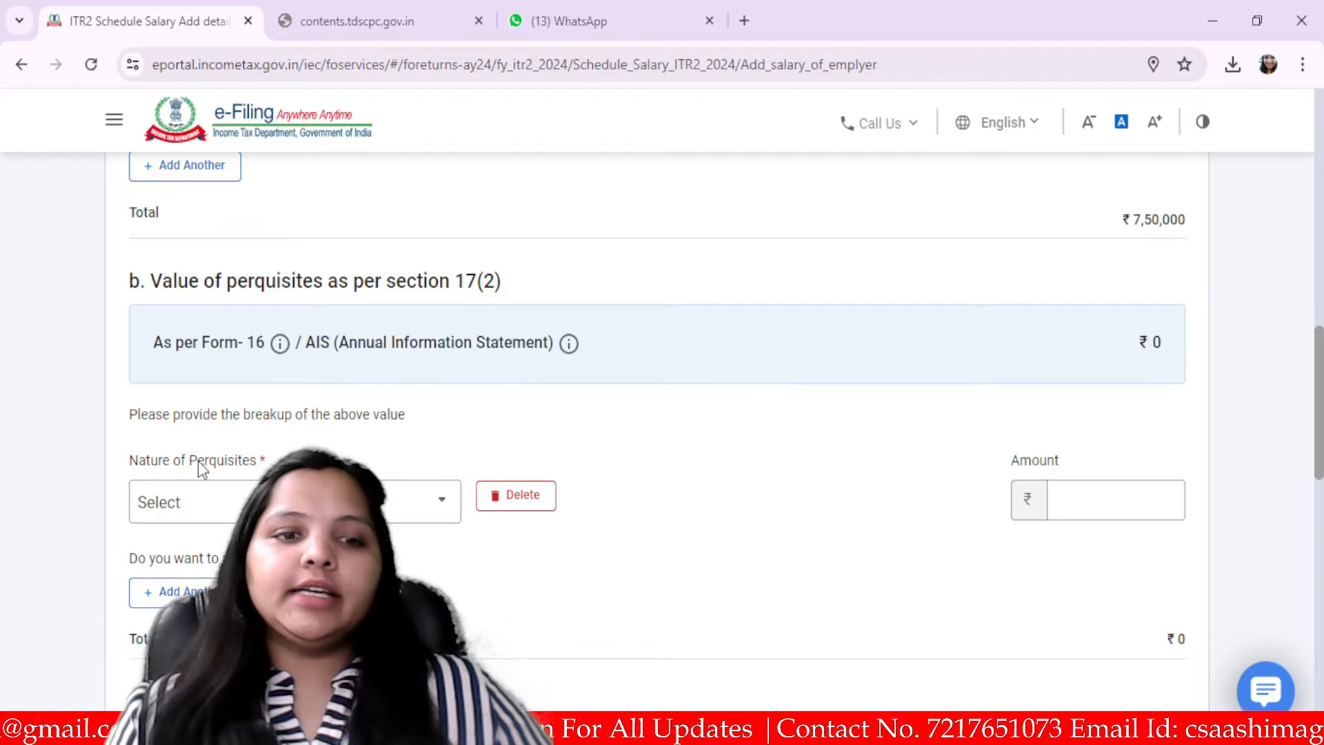
pyautogui.scroll(-3, 490, 545)
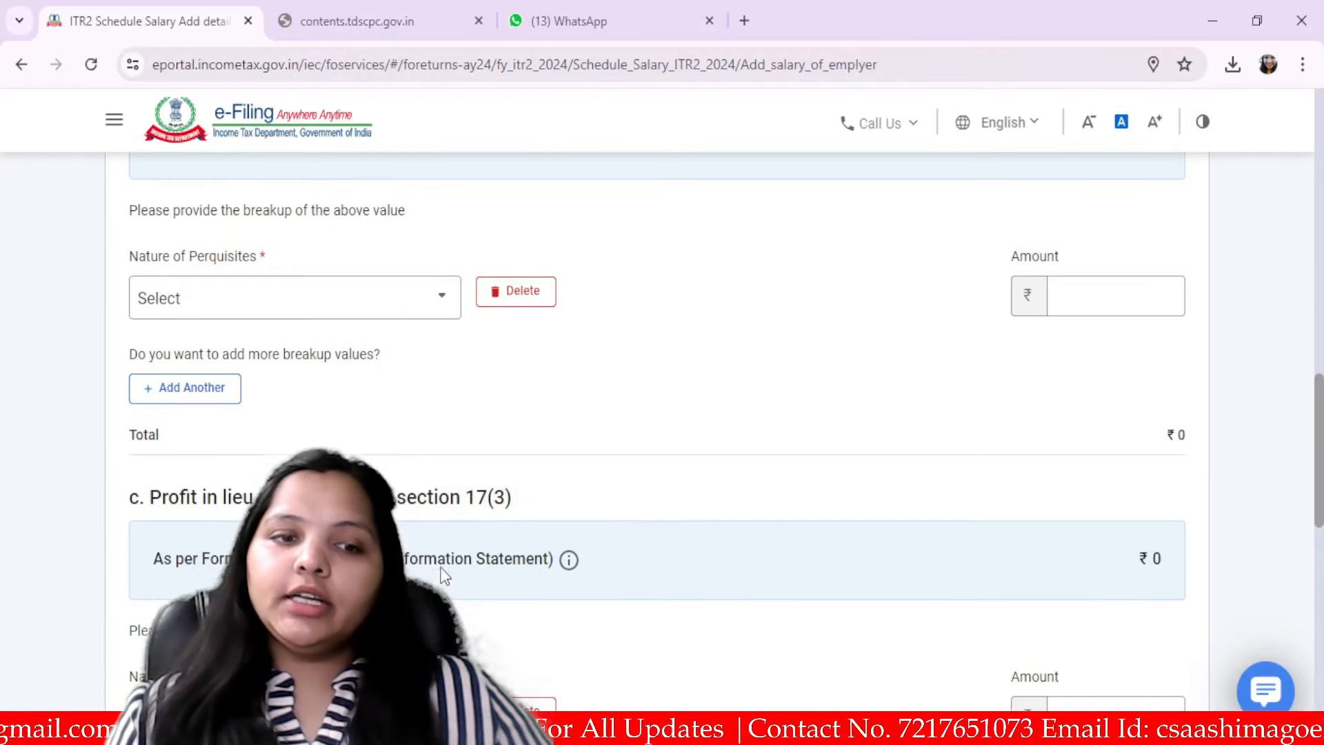
pyautogui.click(170, 293)
pyautogui.scroll(-5, 290, 476)
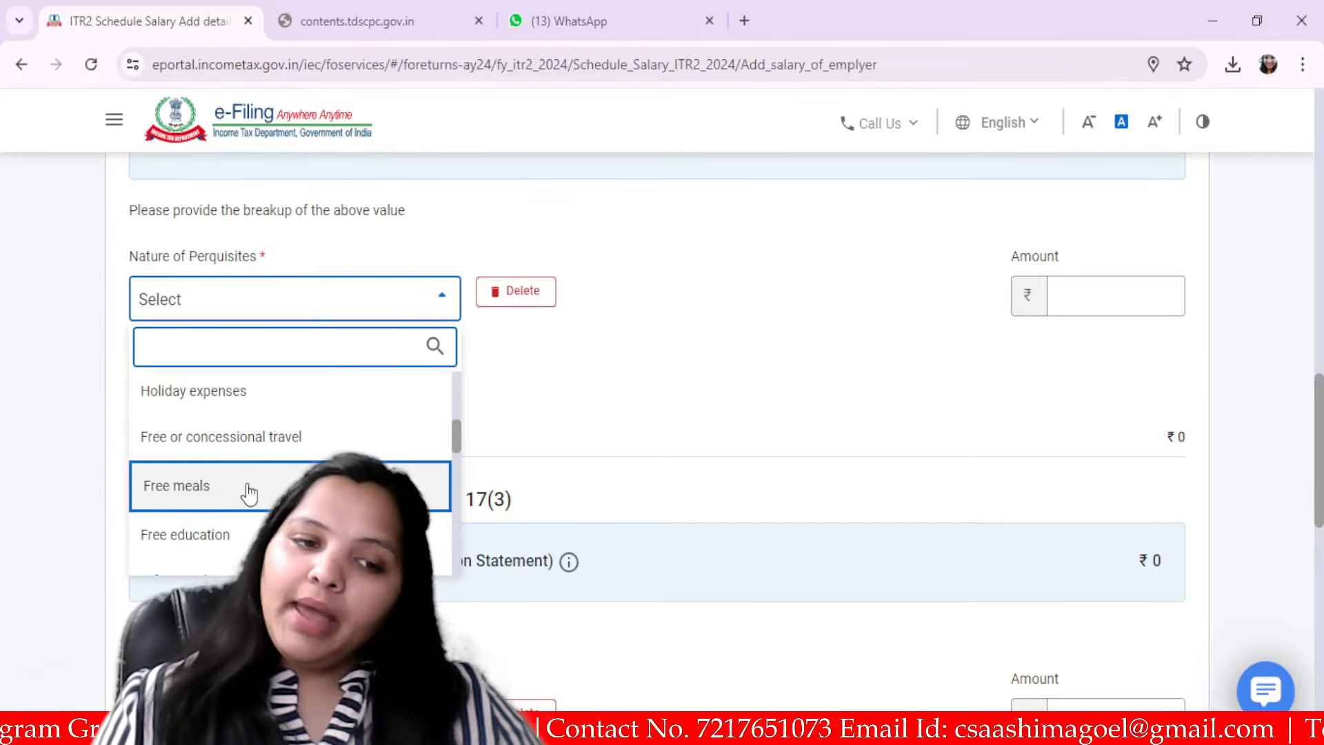
pyautogui.scroll(-3, 249, 494)
pyautogui.click(714, 620)
pyautogui.scroll(-1, 794, 610)
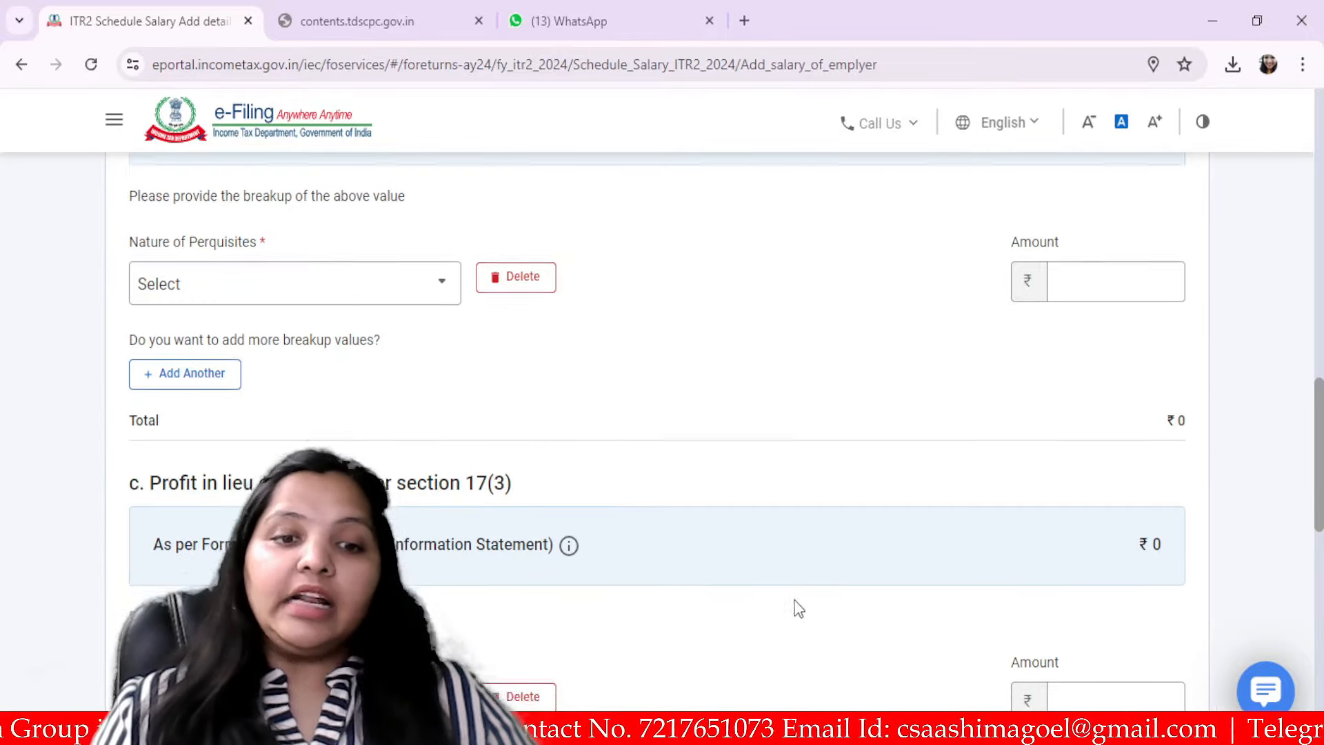
# Check the profit in lieu of salary options under section 17(3) and add the employer's details to Schedule Salary
pyautogui.scroll(-4, 798, 608)
pyautogui.click(420, 414)
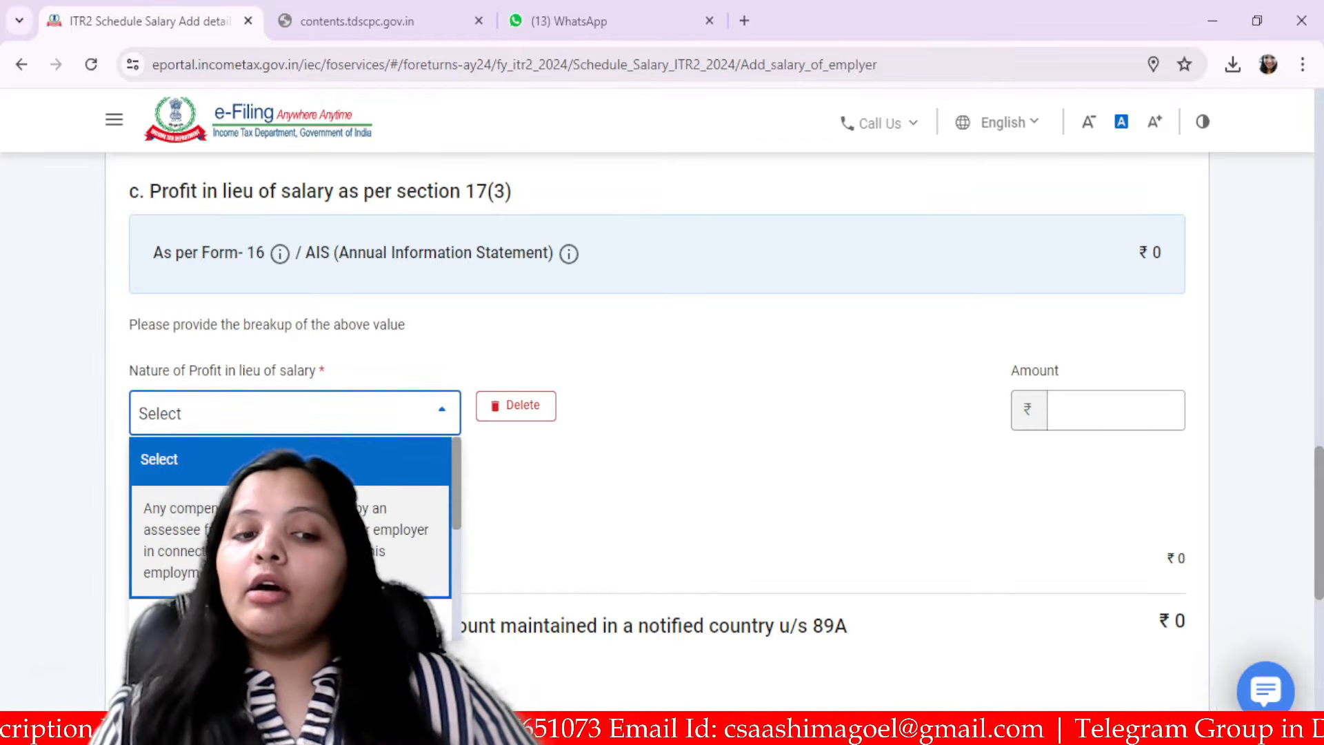
pyautogui.click(902, 516)
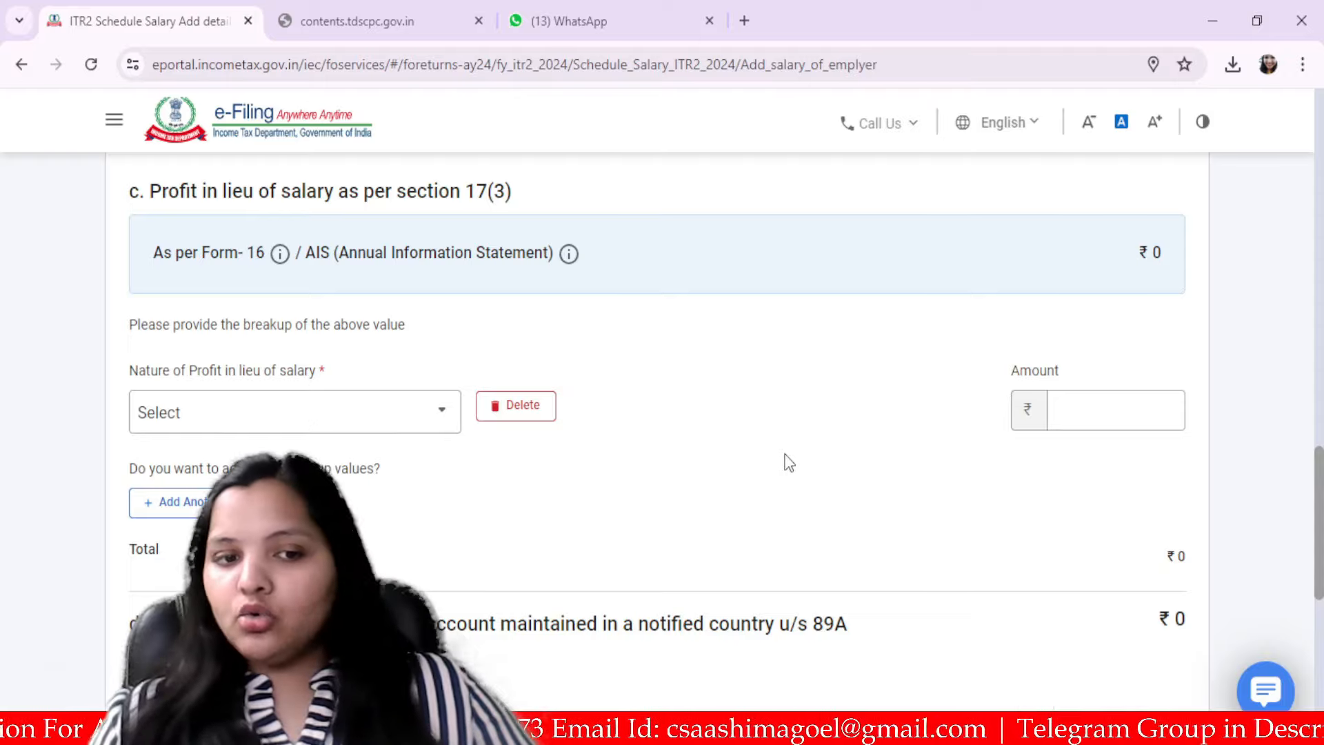
pyautogui.scroll(-1, 789, 462)
pyautogui.scroll(-5, 896, 352)
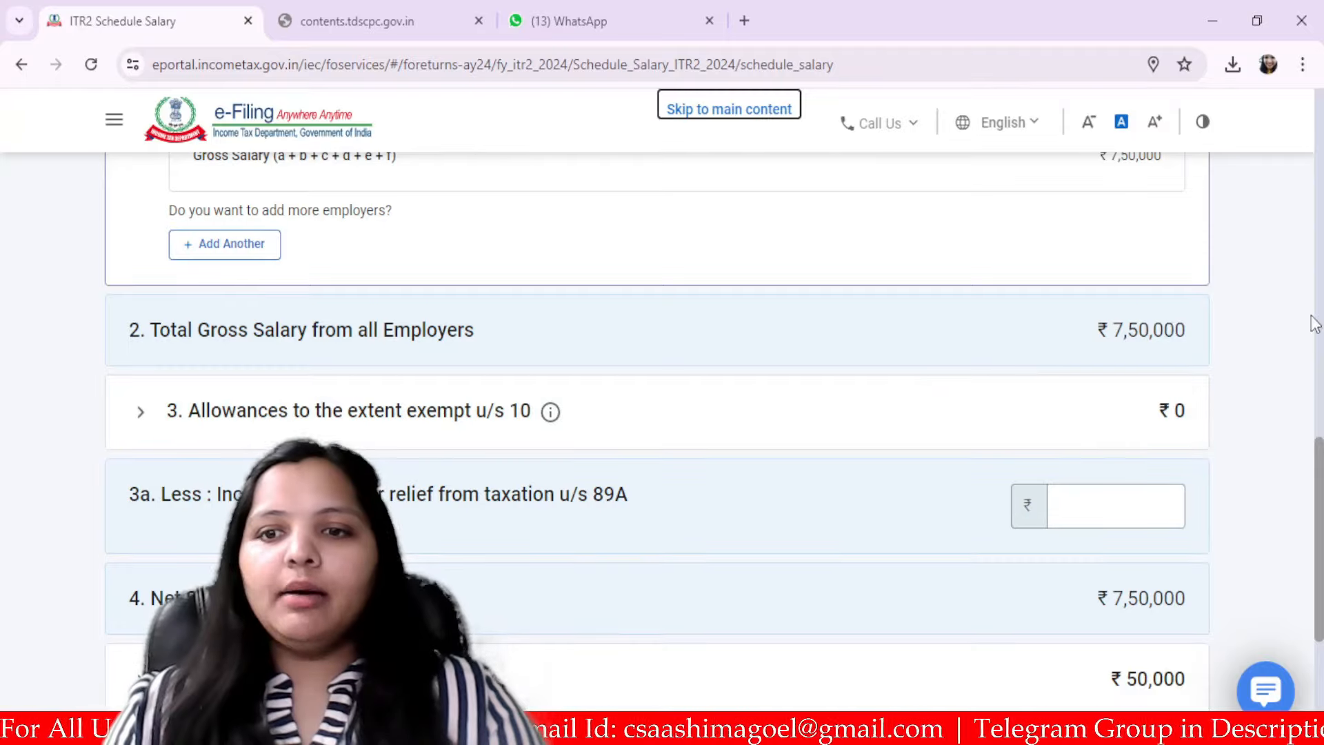
# Review the Schedule Salary rows from gross salary to income chargeable and expand the allowances exempt u/s 10
pyautogui.scroll(-3, 1255, 375)
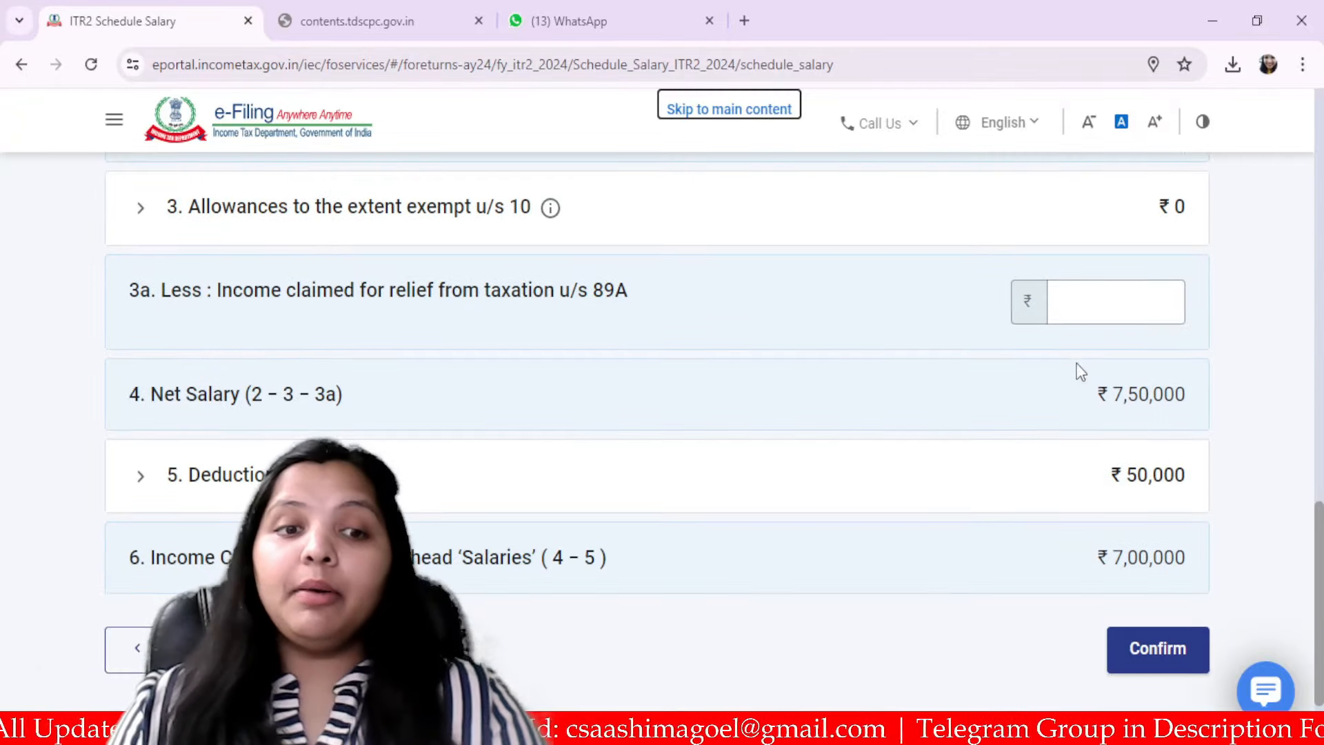
pyautogui.scroll(3, 856, 388)
pyautogui.scroll(-4, 464, 365)
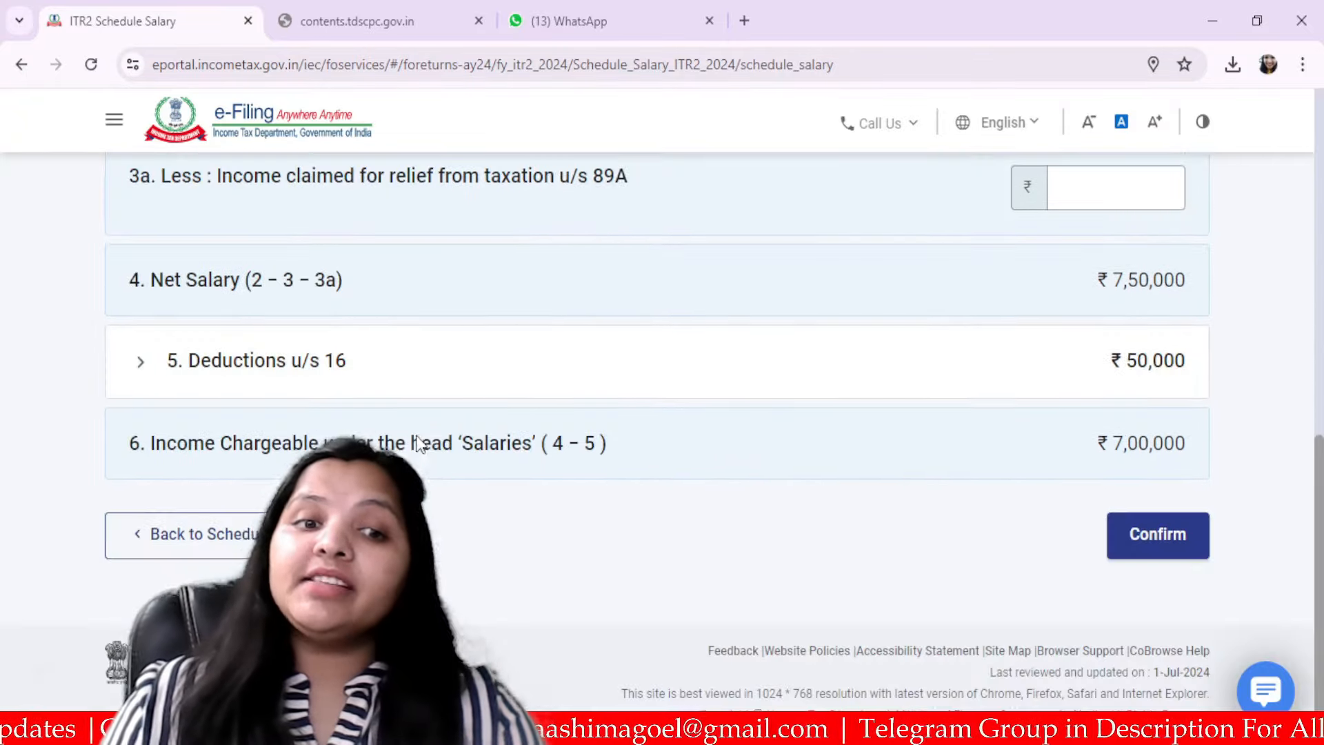
pyautogui.scroll(4, 470, 370)
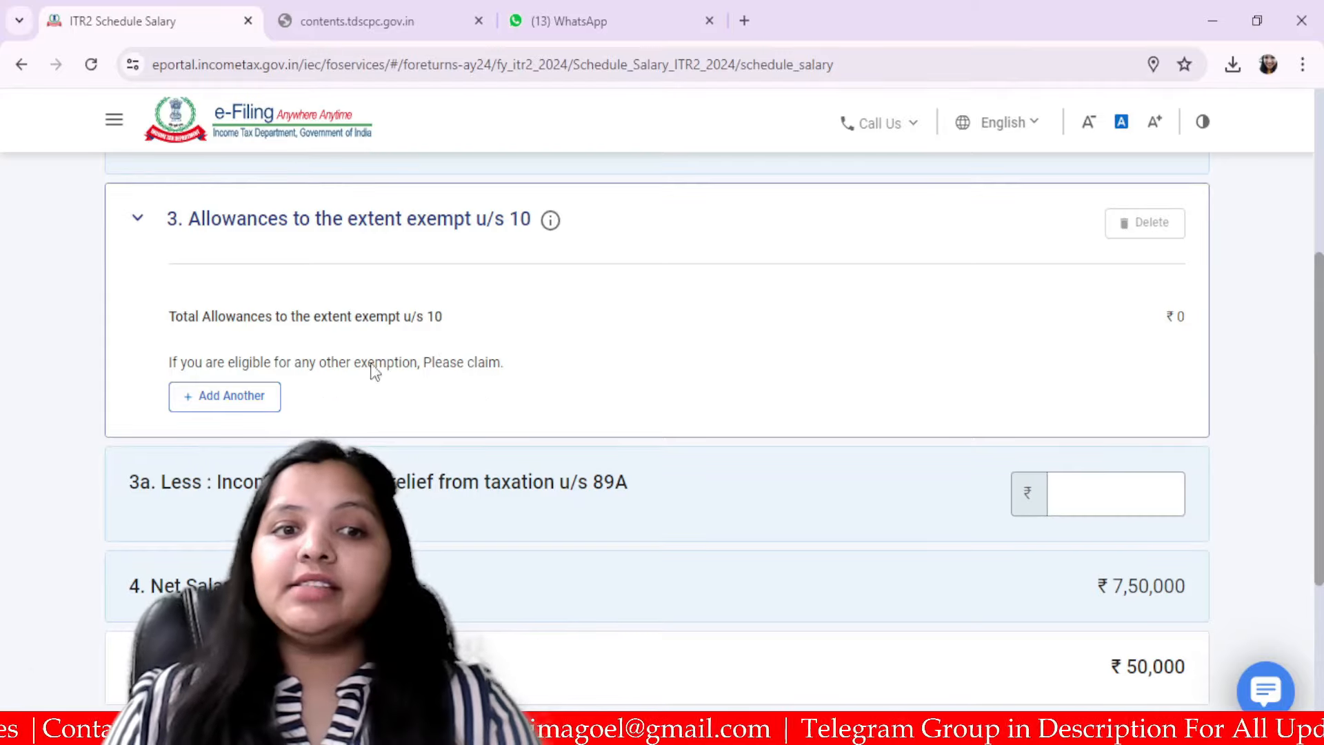
# Examine the Nature of Exempt Allowance options in a new allowance entry and cancel the entry
pyautogui.click(218, 403)
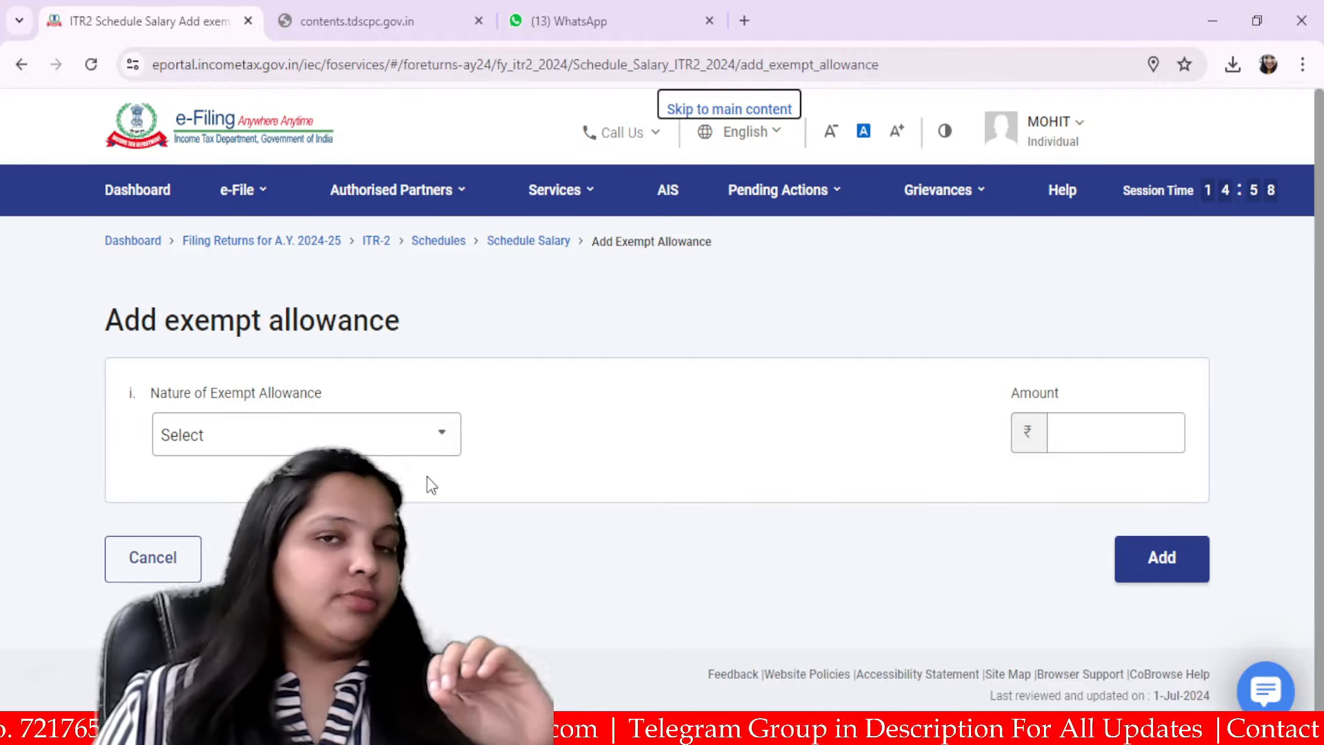
pyautogui.click(308, 434)
pyautogui.scroll(-2, 308, 434)
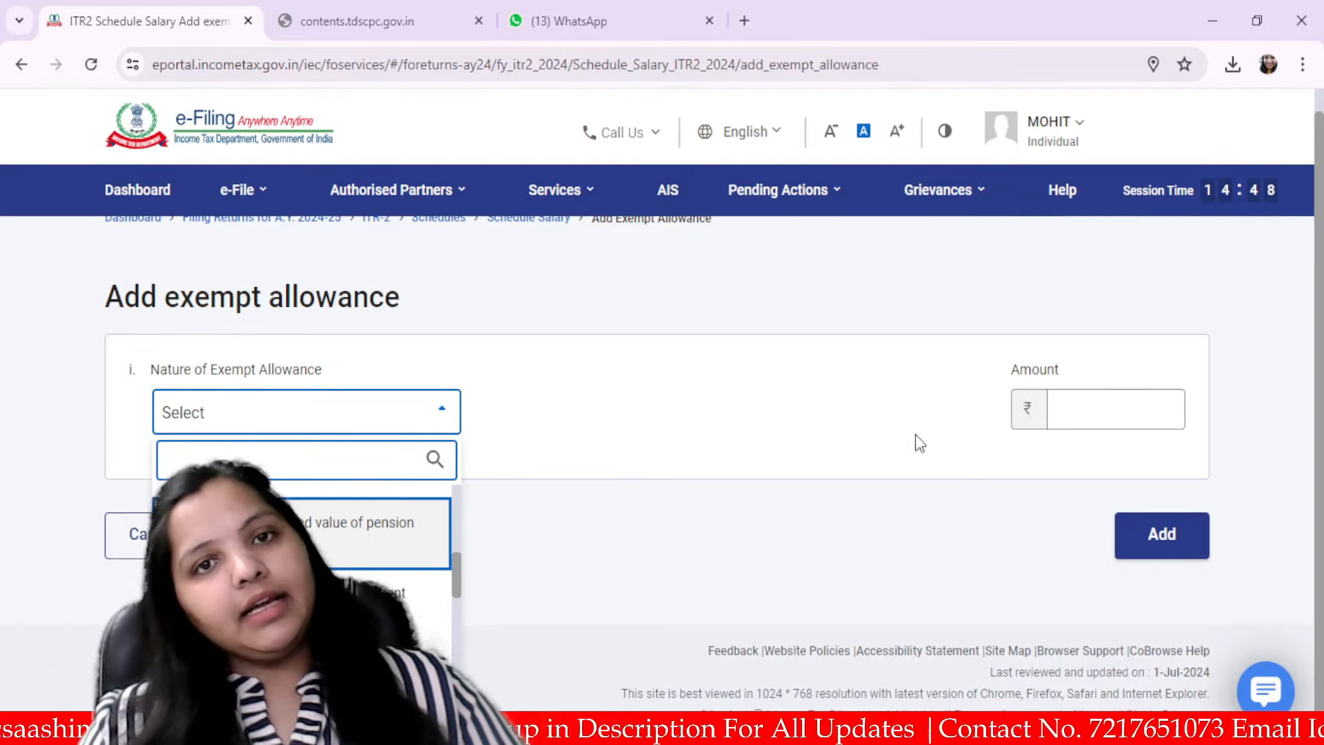
pyautogui.click(117, 541)
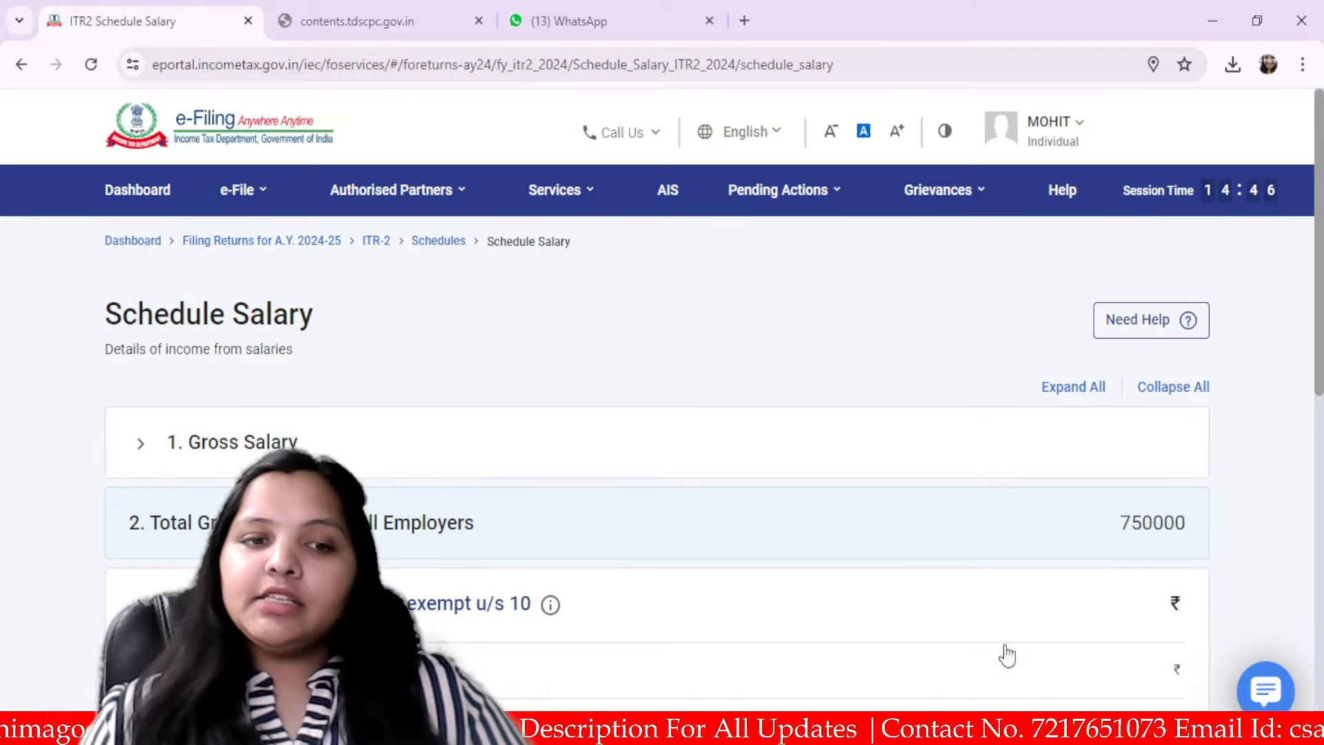
# Check Deductions u/s 16, confirm Schedule Salary, and return to the Schedules Summary
pyautogui.scroll(-10, 656, 482)
pyautogui.scroll(-10, 655, 483)
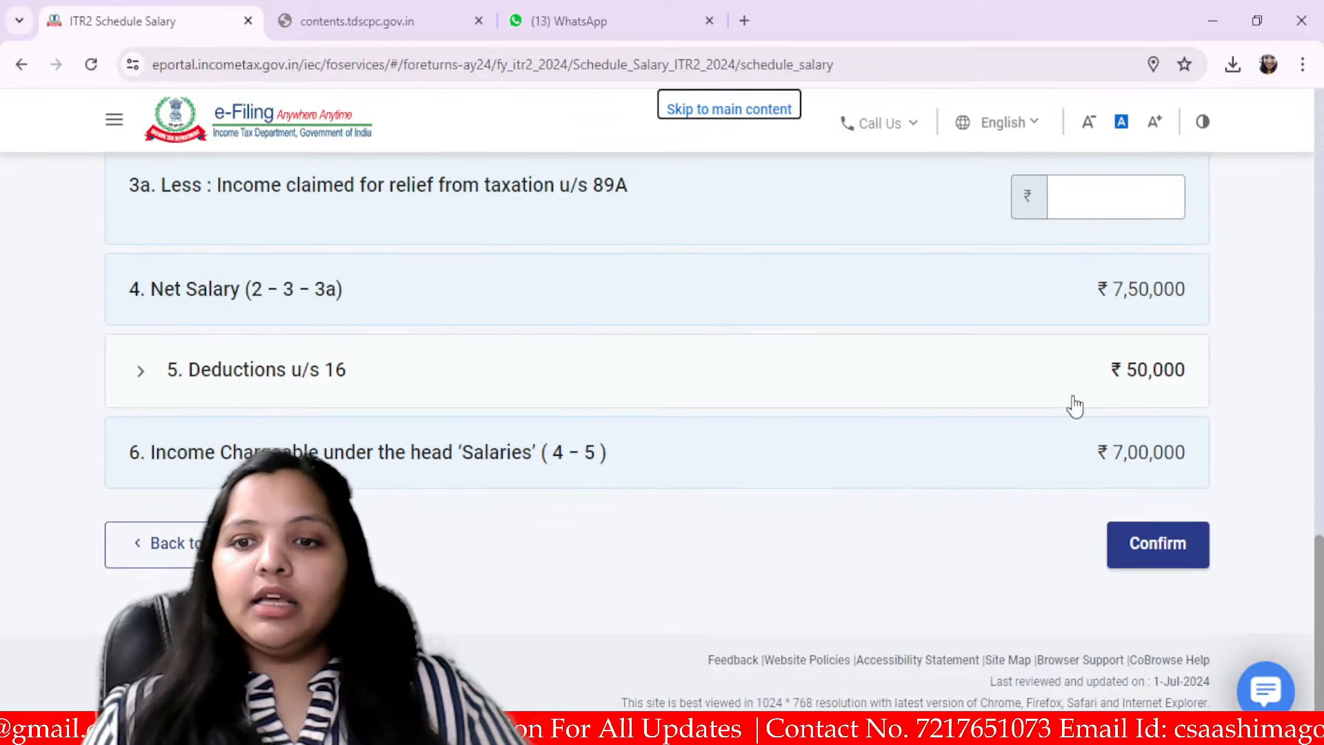
pyautogui.moveTo(175, 367); pyautogui.dragTo(894, 376)
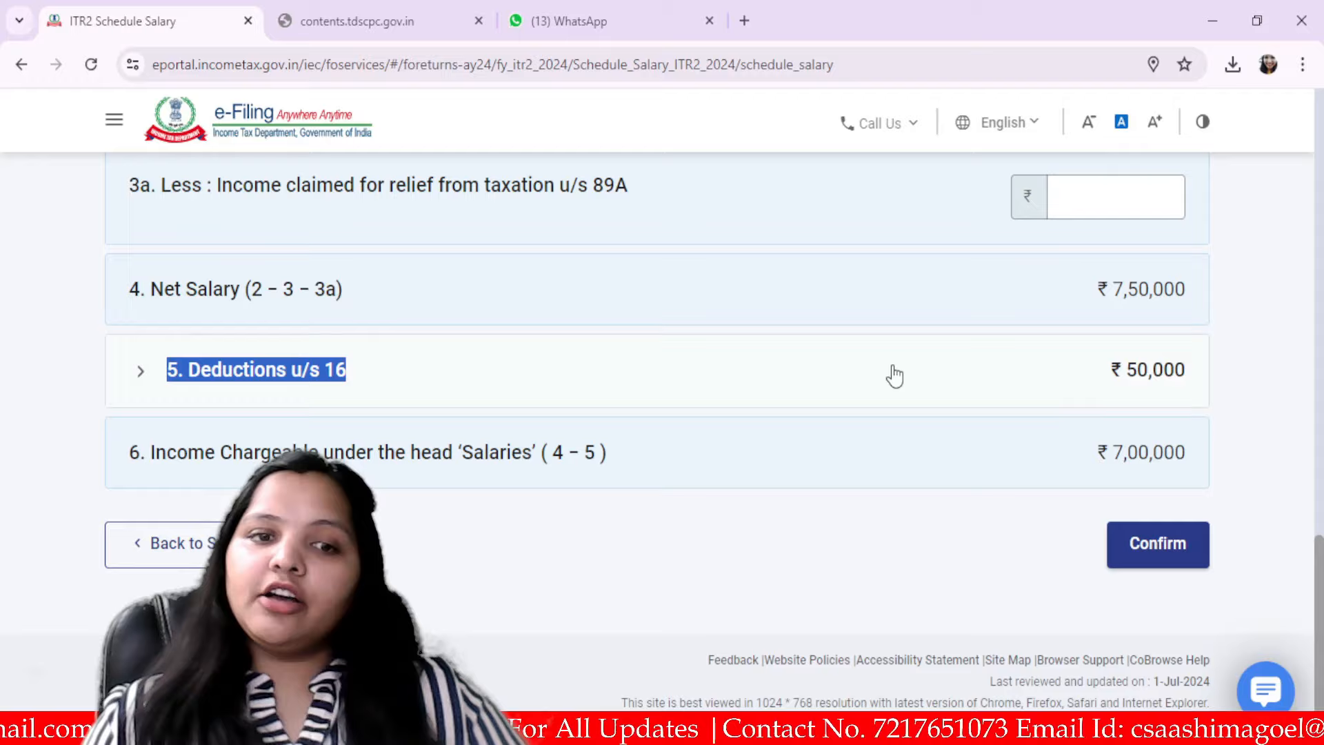
pyautogui.click(1227, 376)
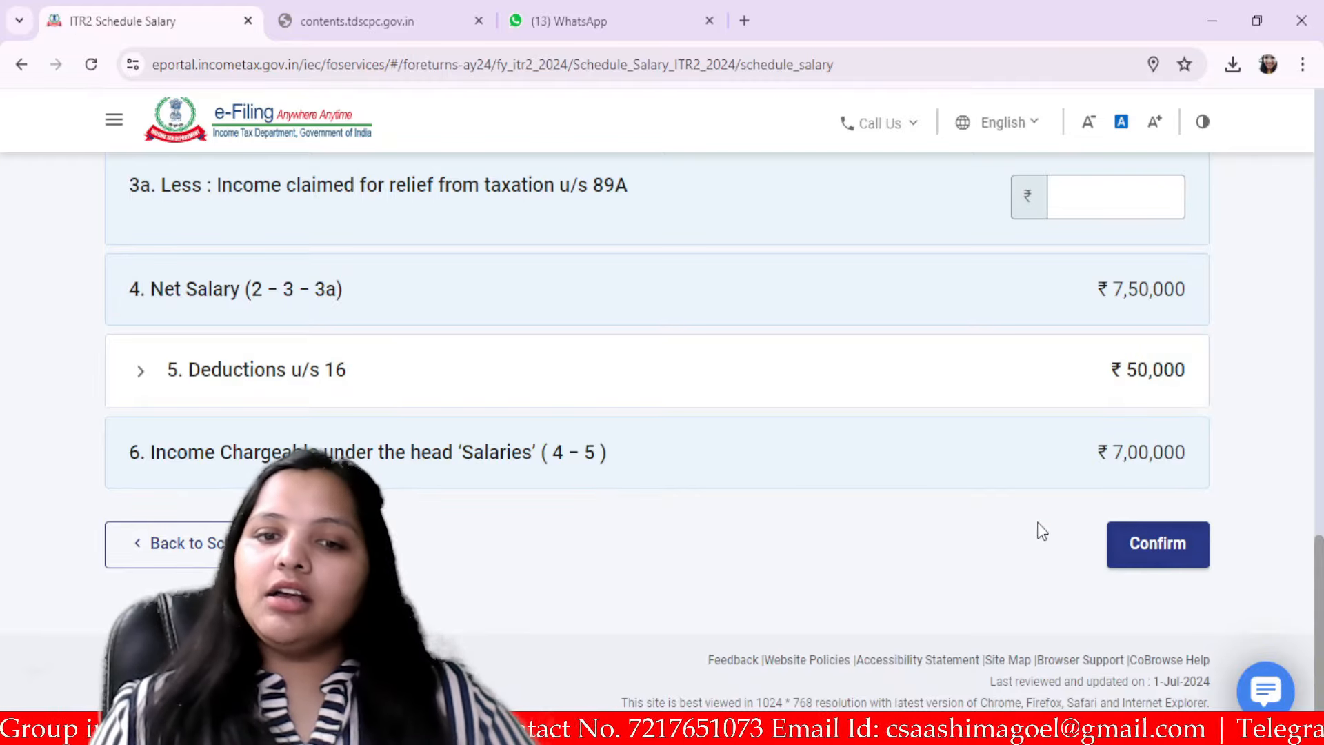
pyautogui.click(1172, 544)
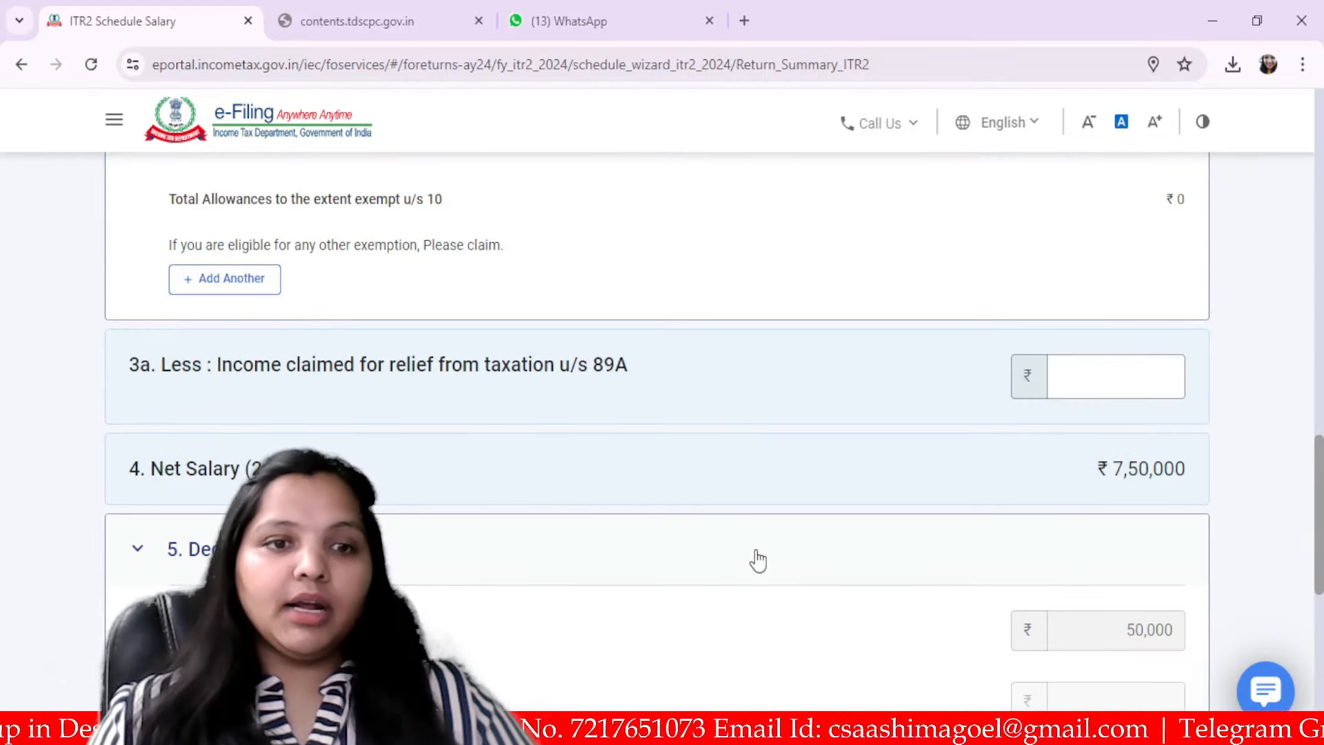
pyautogui.scroll(-4, 838, 593)
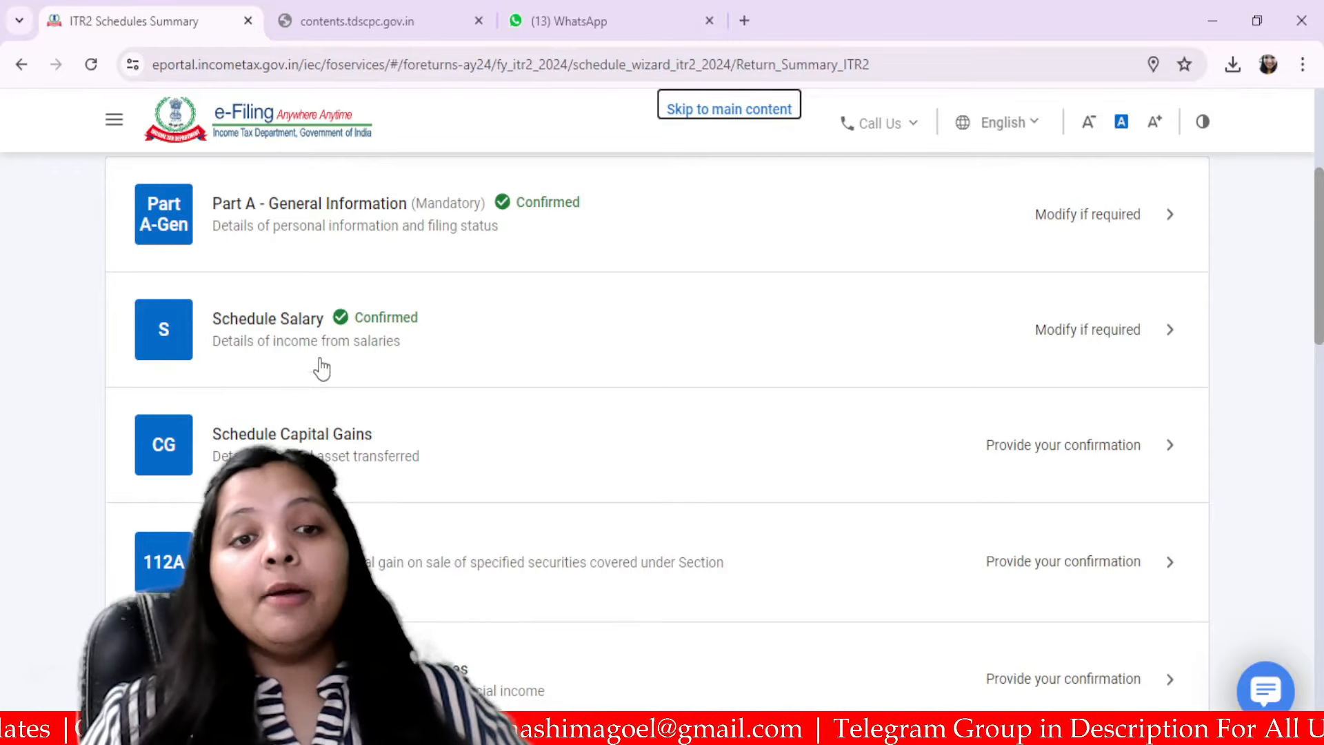
# Open Schedule Capital Gains, accept the section 234C notice, and continue with the STT-paid equity asset types under sections 111A and 112A
pyautogui.click(266, 440)
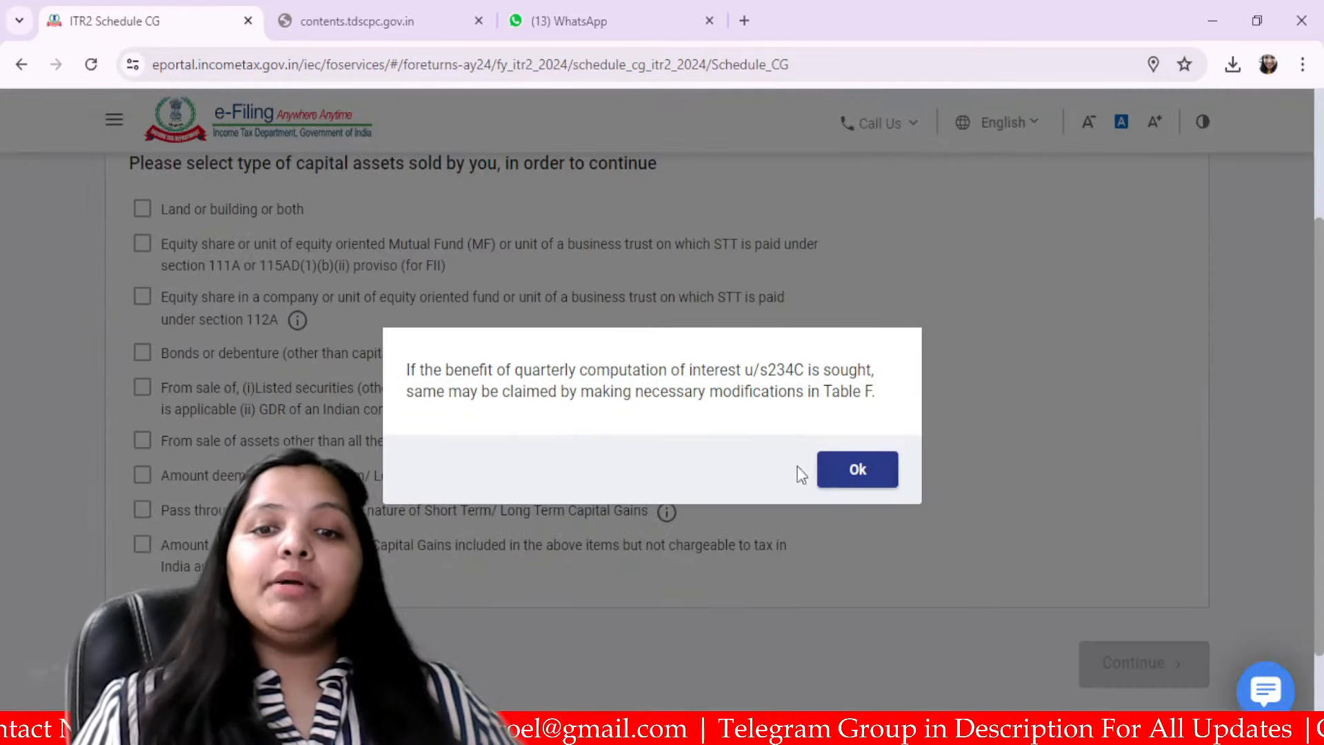
pyautogui.click(824, 474)
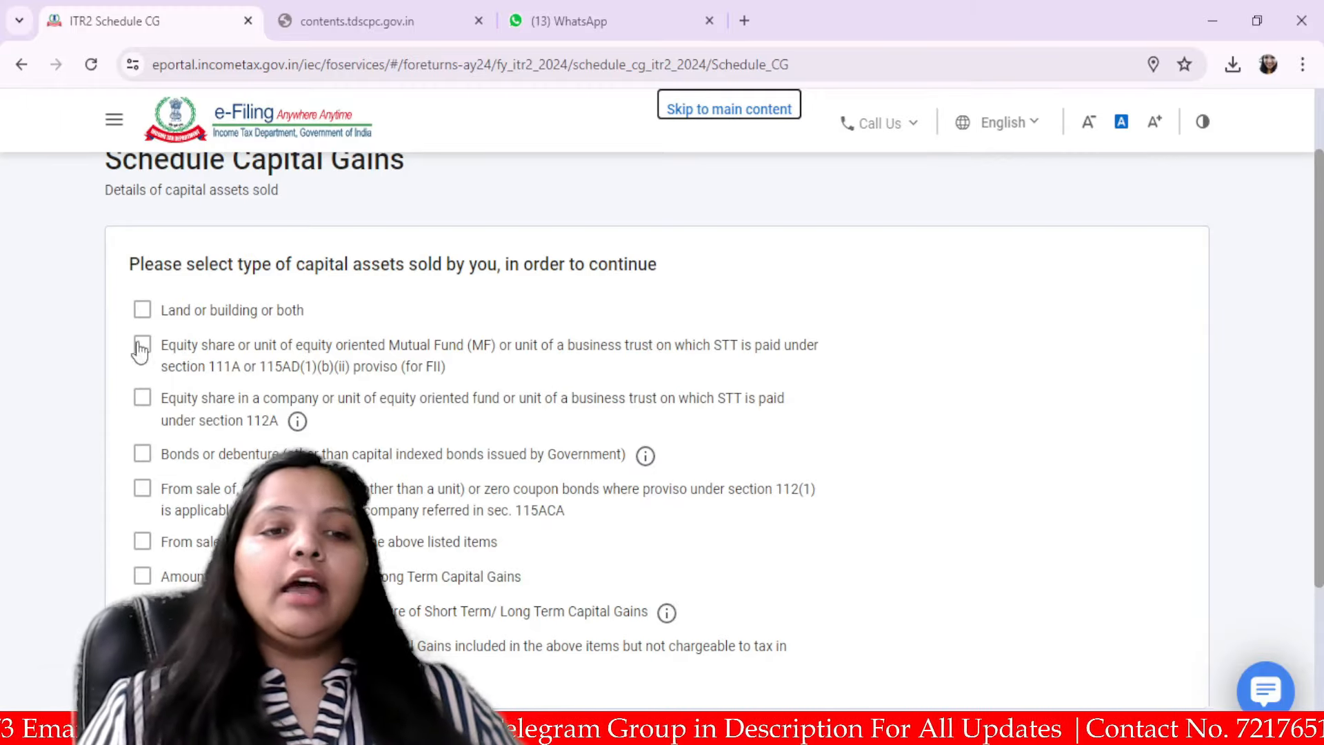
pyautogui.click(143, 399)
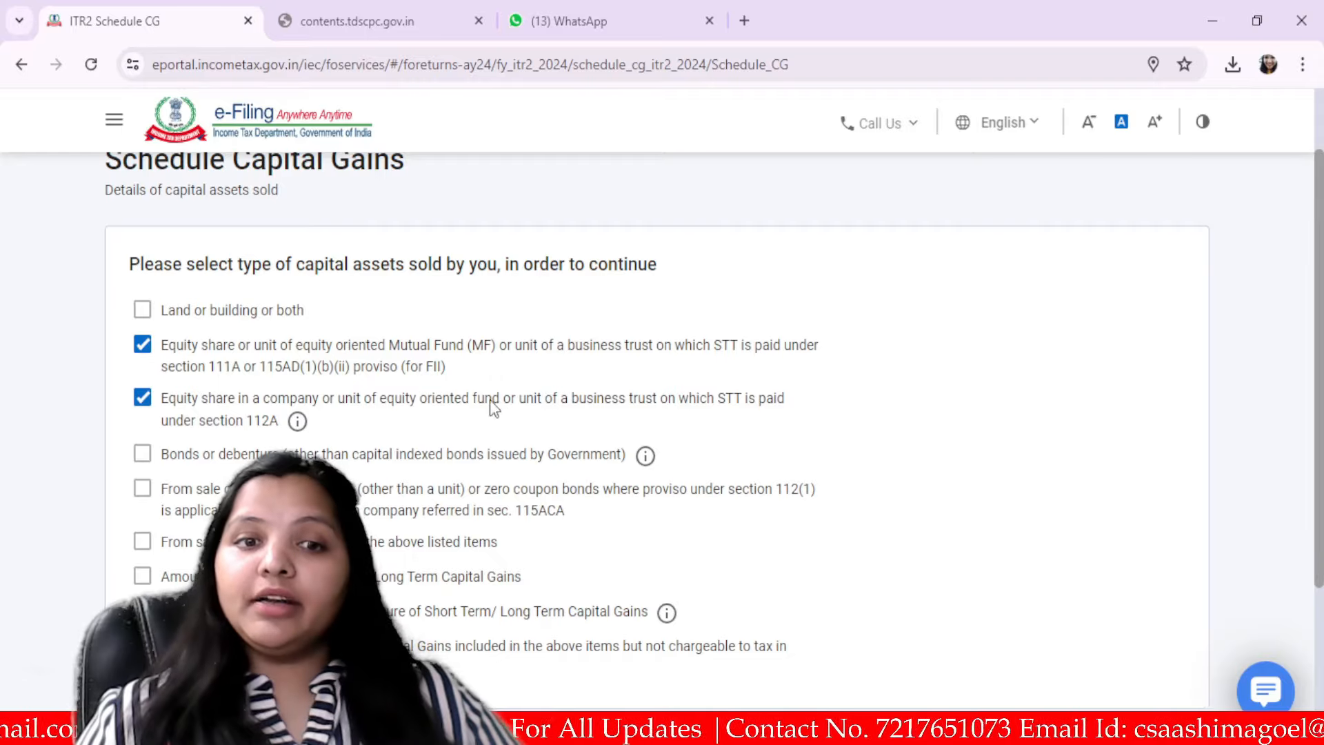
pyautogui.scroll(-2, 507, 427)
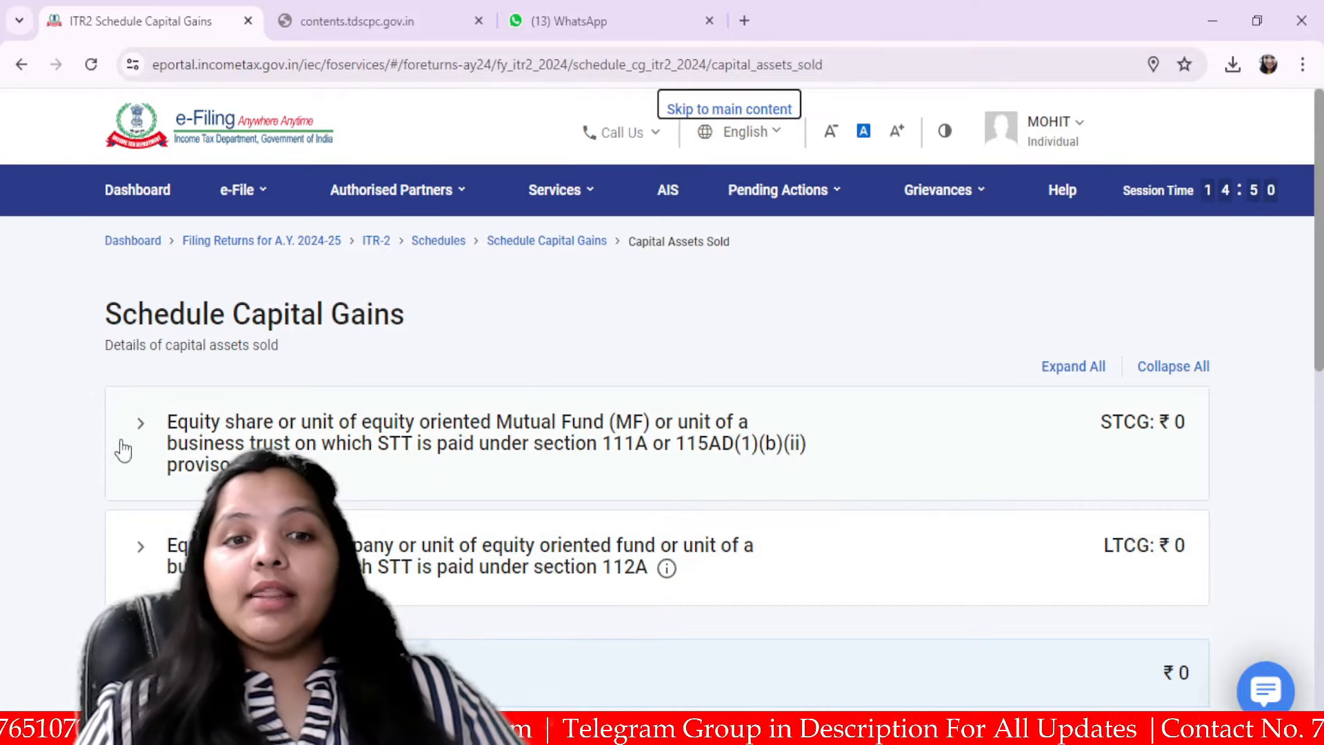
# Start a Section 111A equity sale entry and set its full value of consideration to ₹1,00,000
pyautogui.click(752, 495)
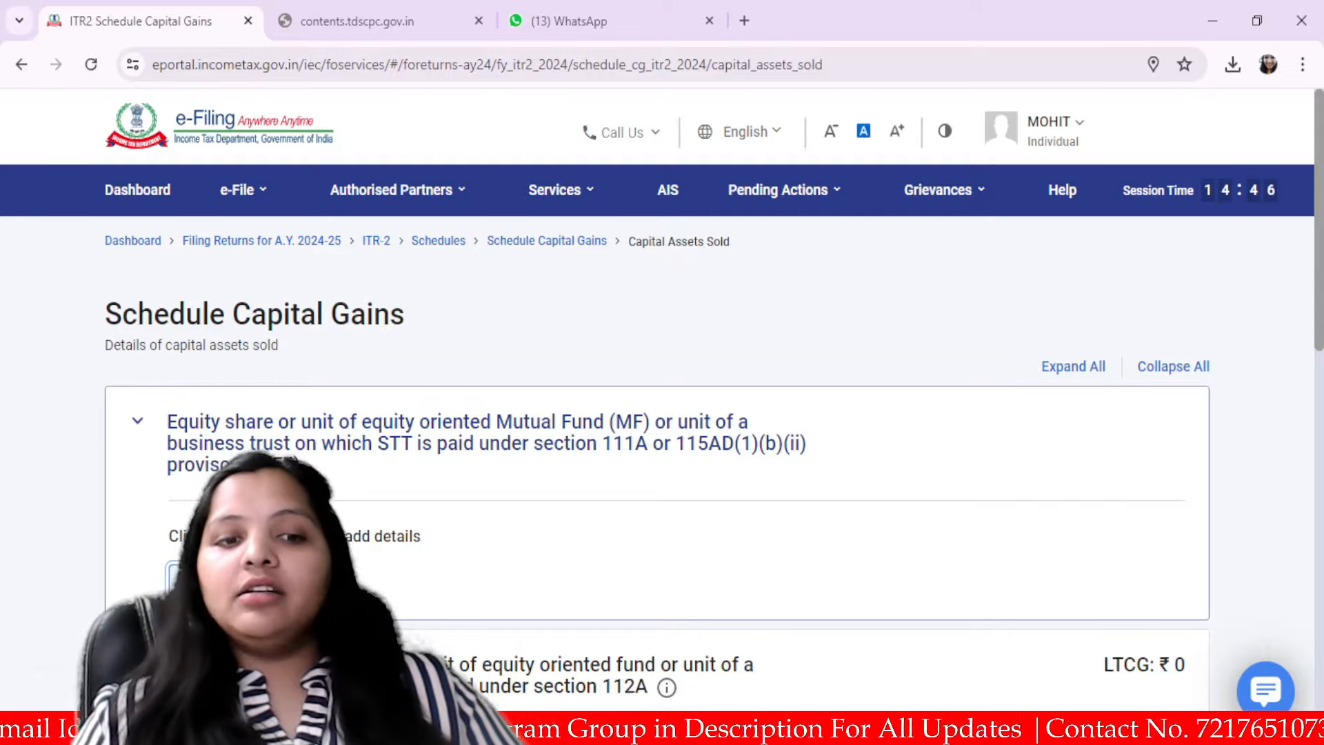
pyautogui.click(231, 582)
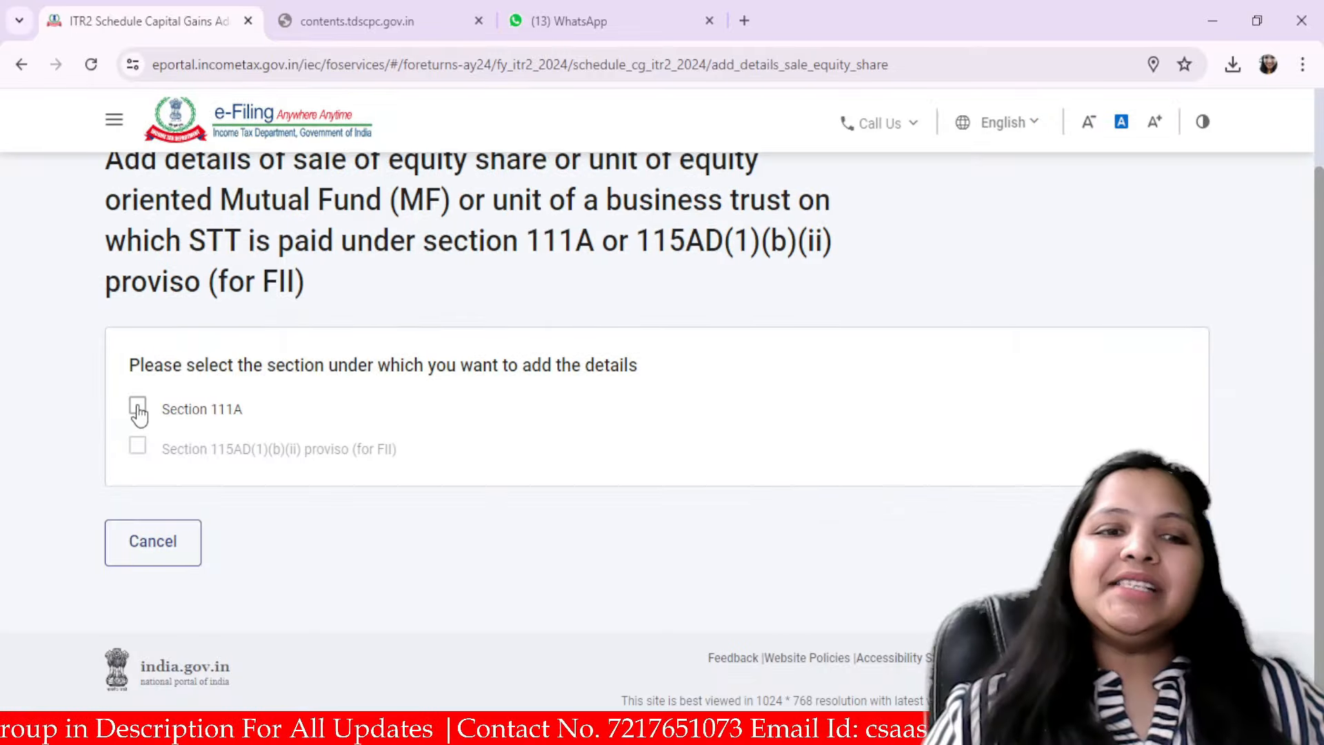
pyautogui.click(138, 406)
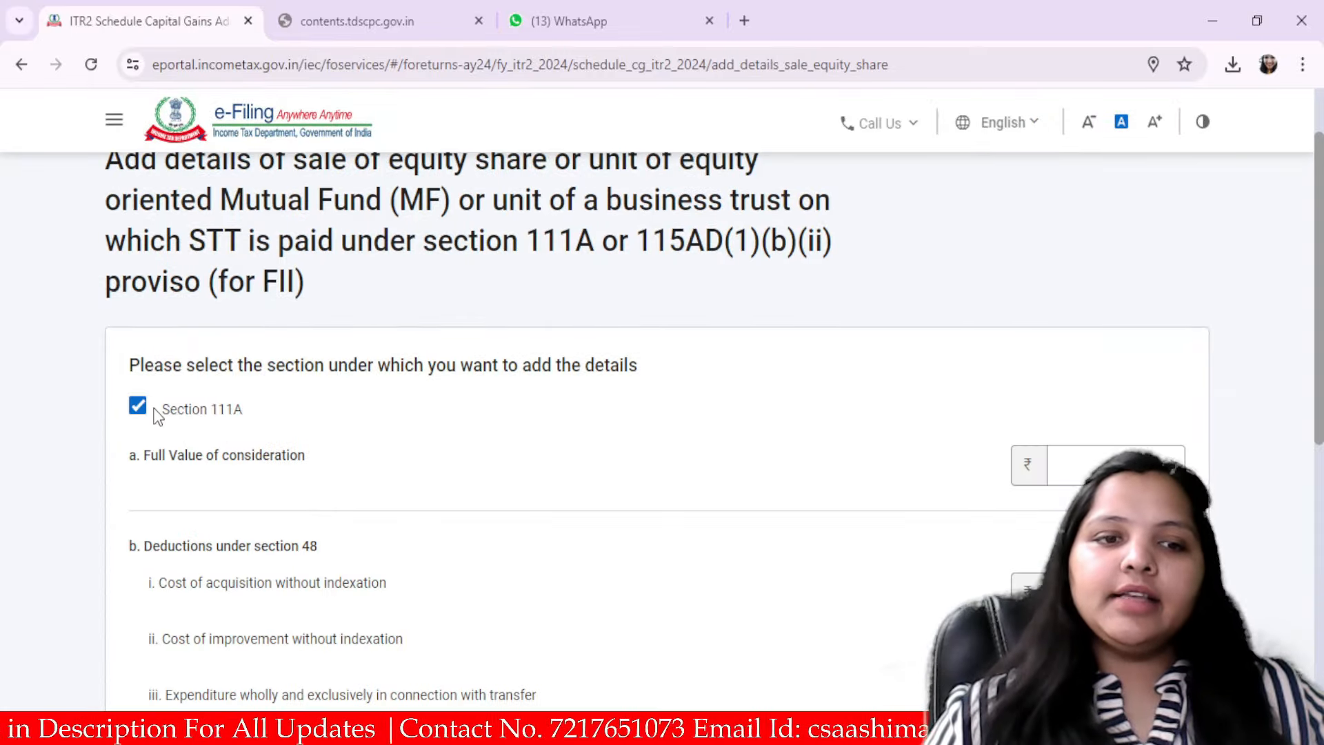
pyautogui.scroll(-3, 420, 343)
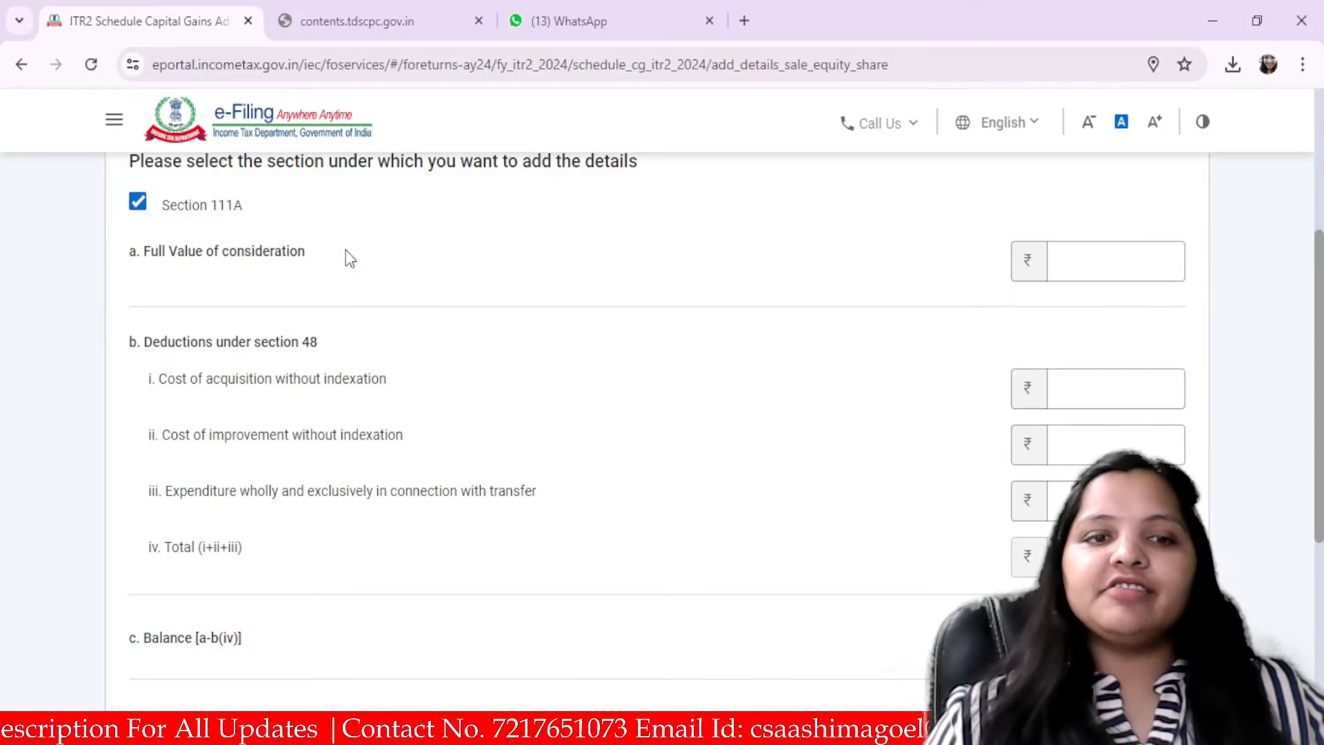
pyautogui.click(1149, 259)
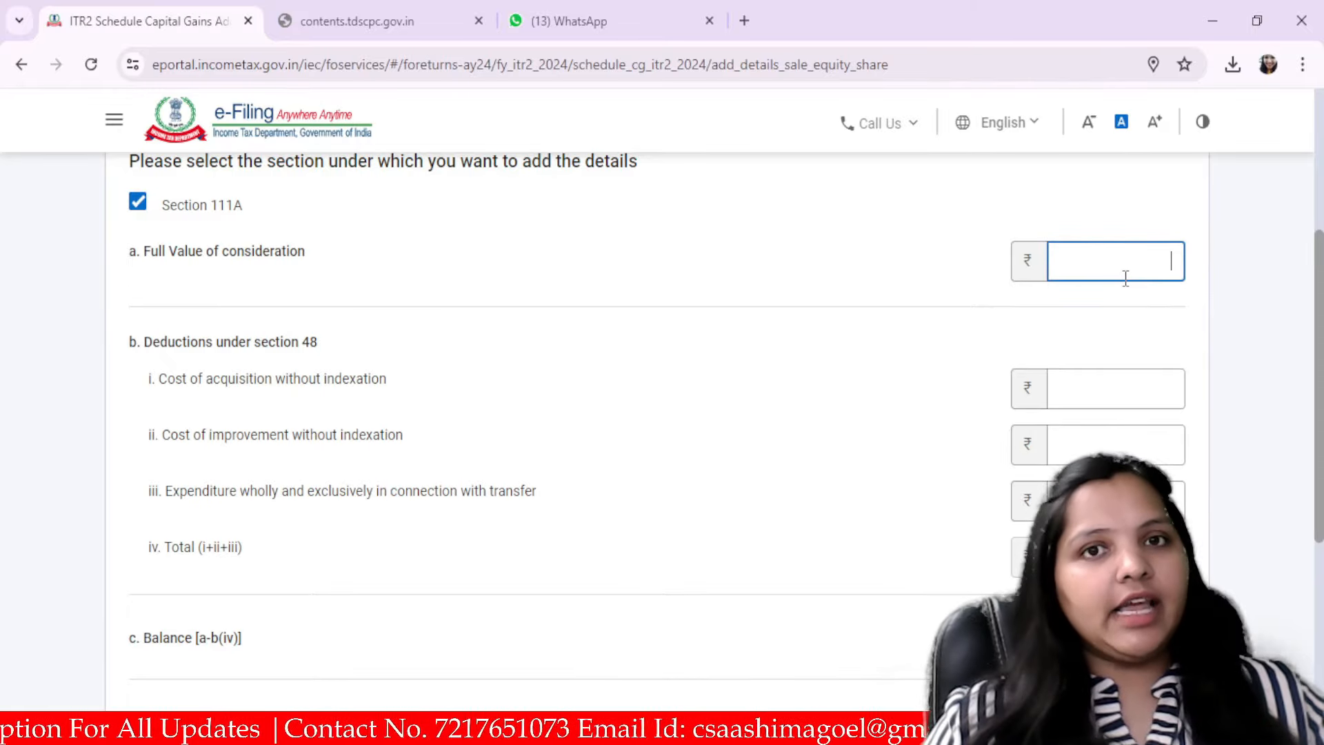
pyautogui.write('100000')
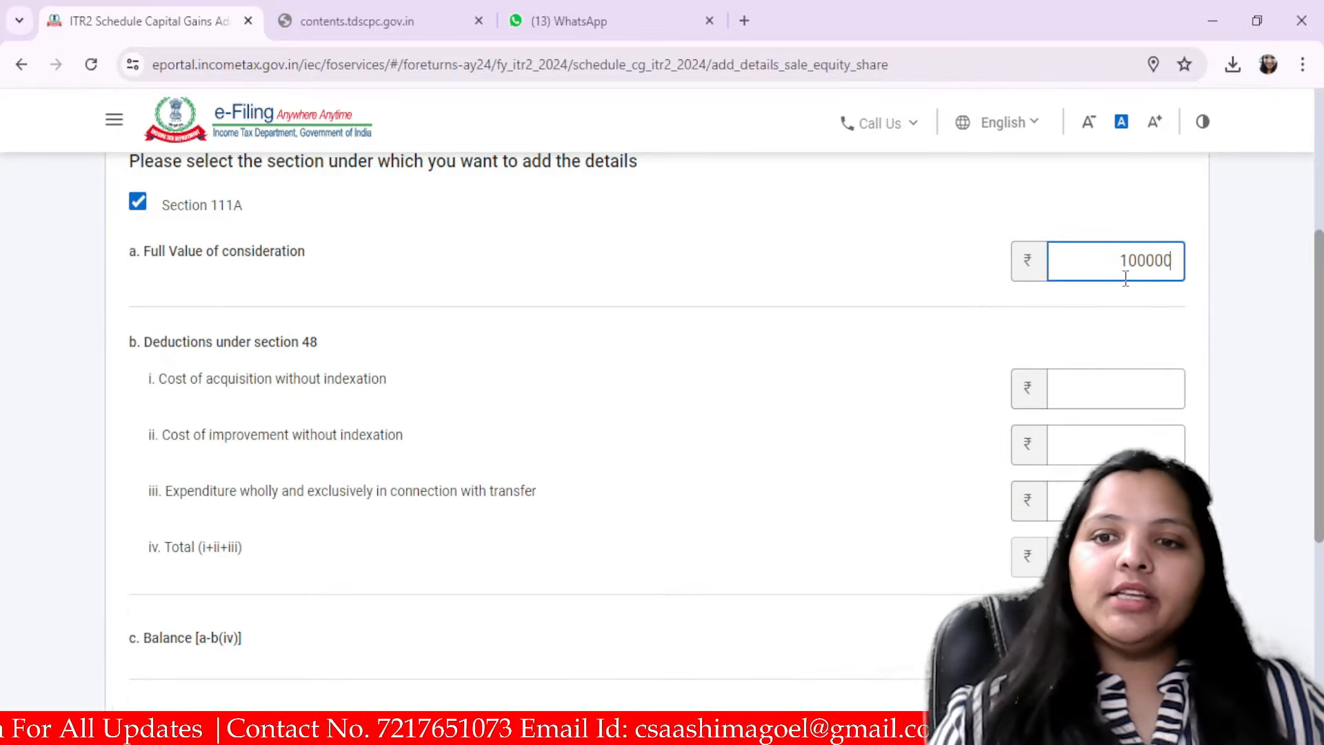
# Set the cost of acquisition without indexation to ₹55,000 and the transfer expenditure to ₹5,000, and add the Section 111A entry
pyautogui.click(514, 405)
pyautogui.click(1106, 396)
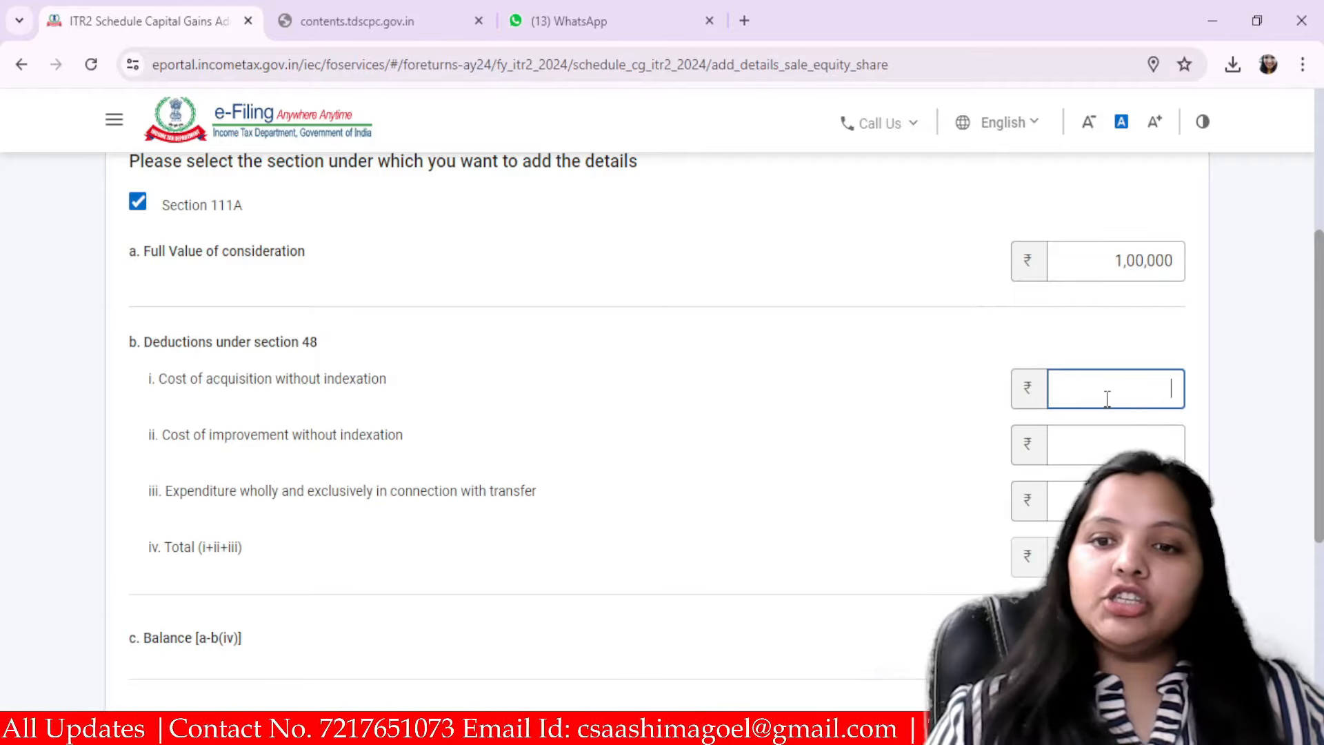
pyautogui.write('55000')
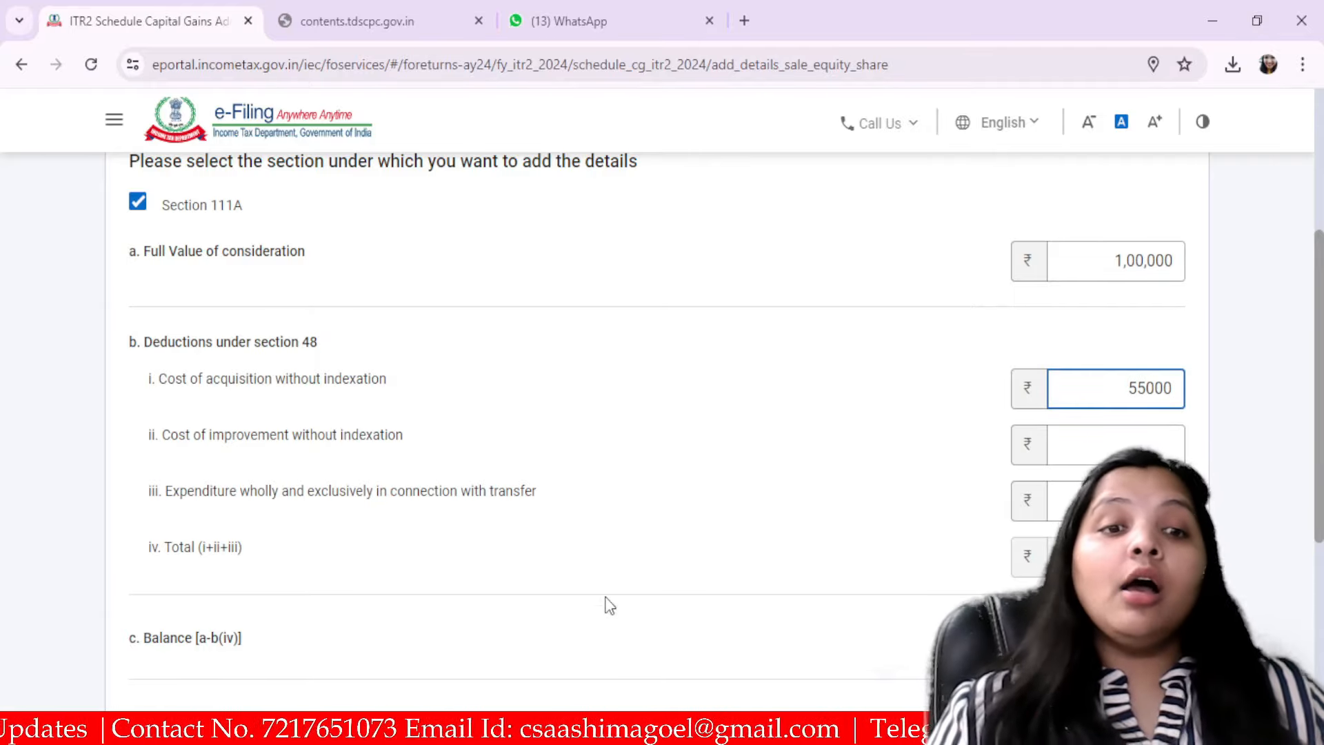
pyautogui.click(371, 528)
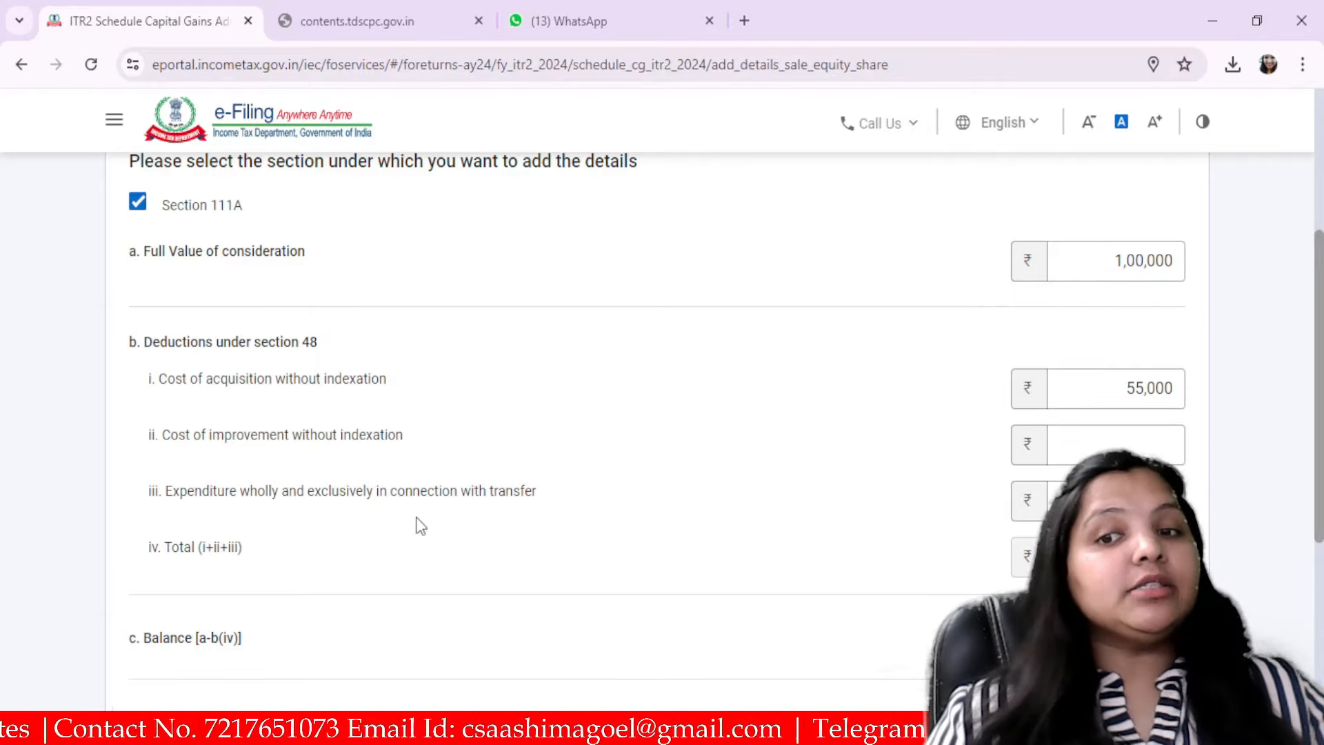
pyautogui.click(1075, 501)
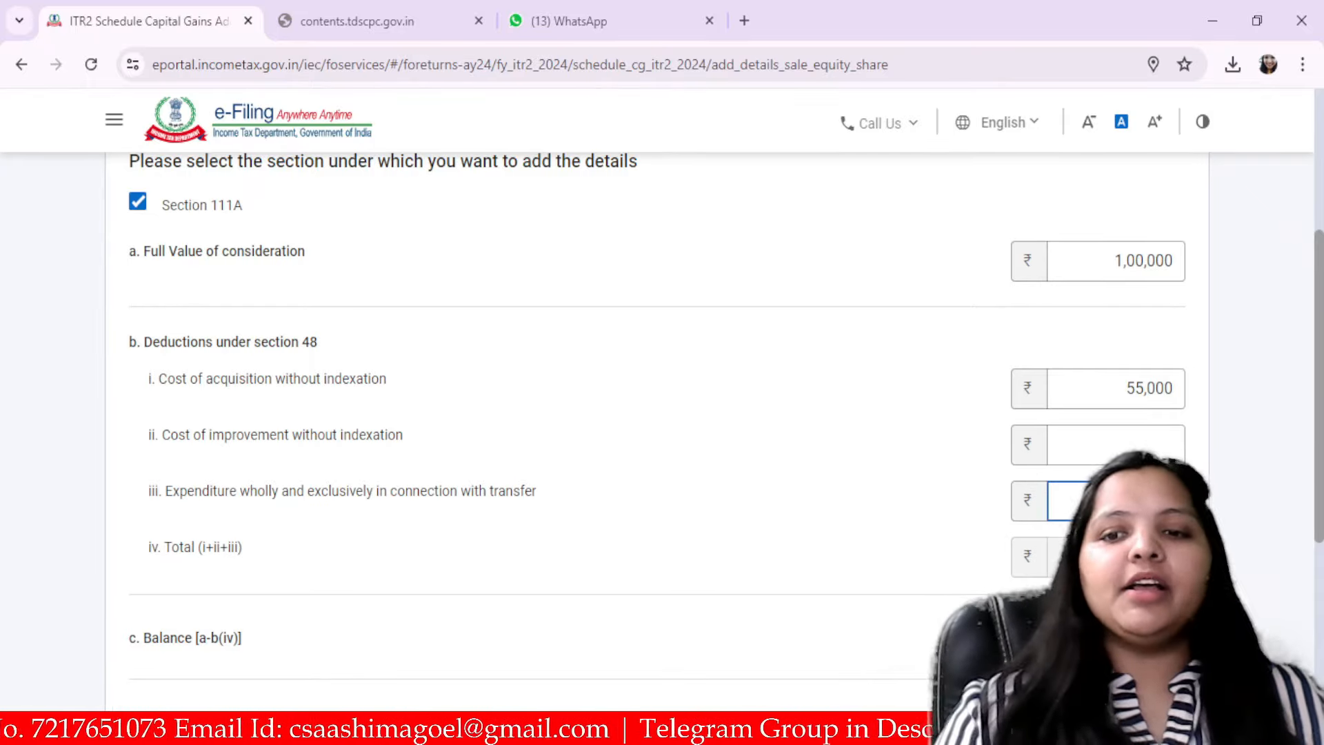
pyautogui.write('5000')
pyautogui.scroll(-3, 933, 505)
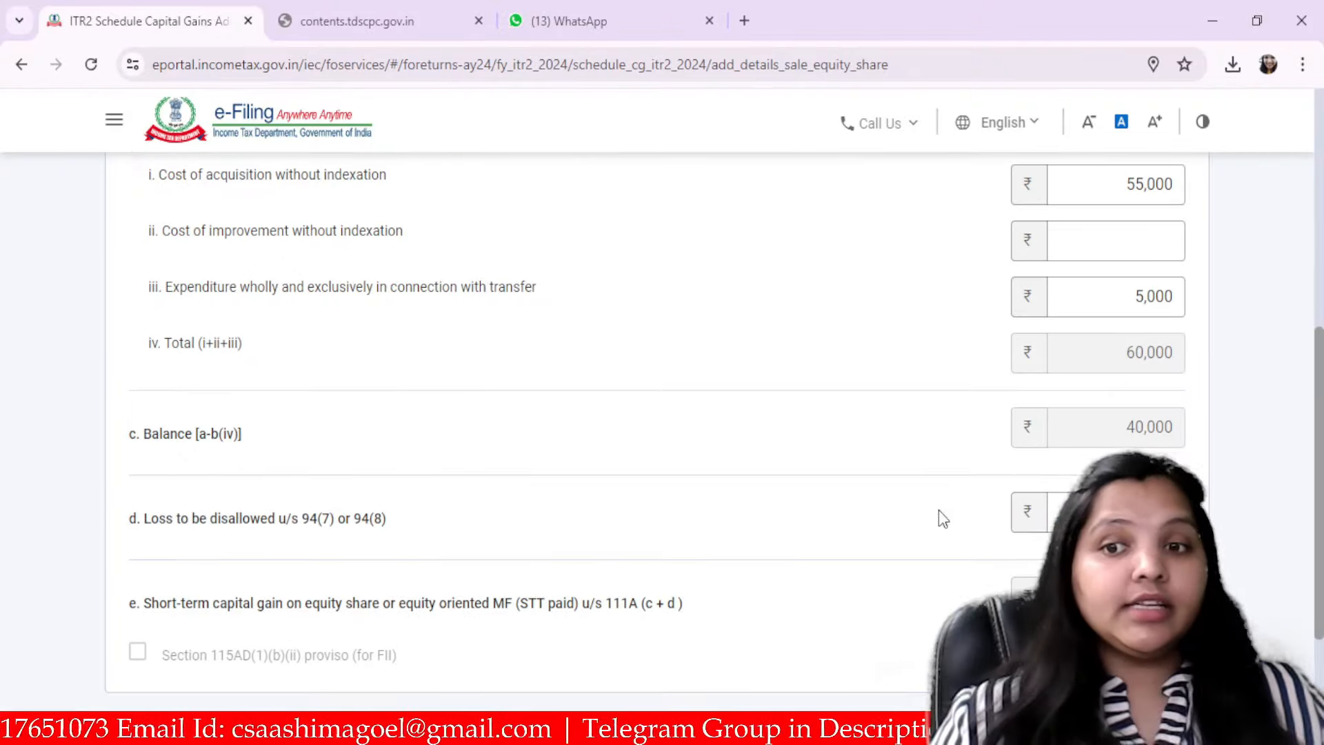
pyautogui.scroll(-2, 1230, 353)
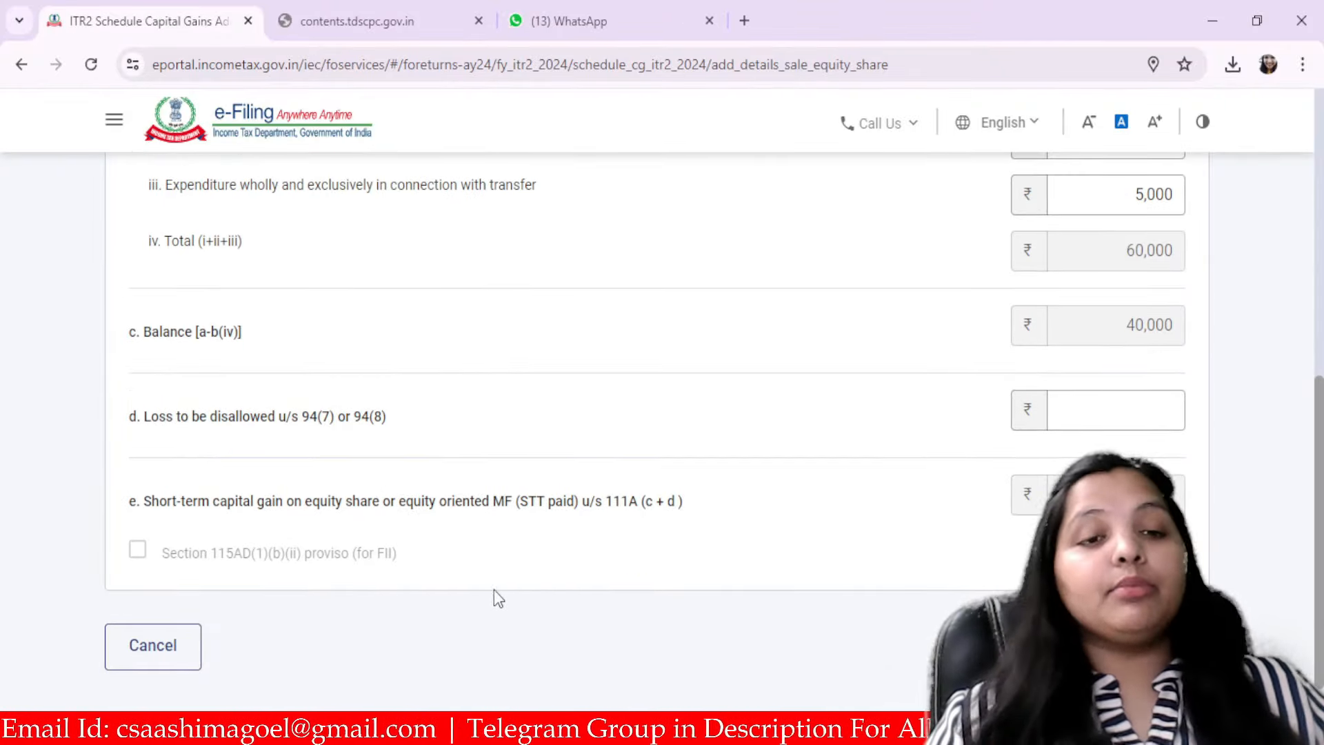
pyautogui.click(193, 644)
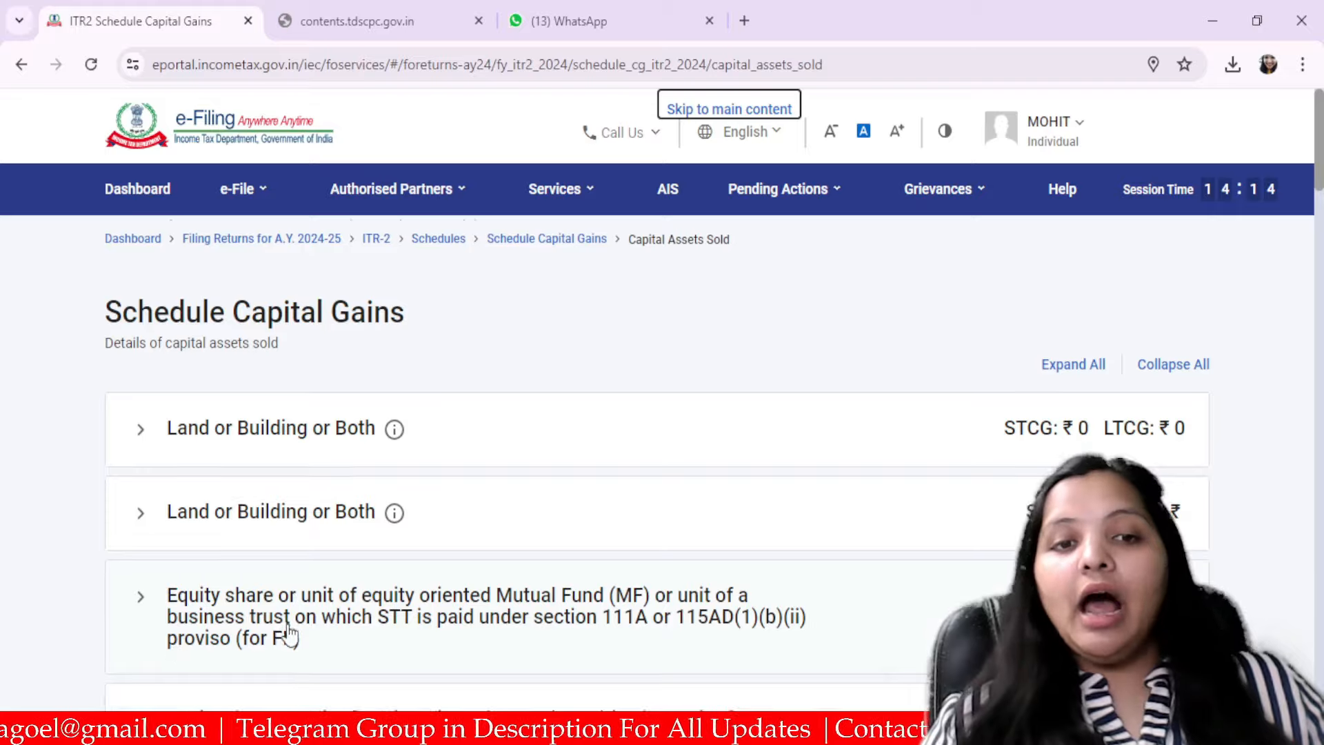
# Review the capital gains totals and open Schedule 112A from the details of the section 112A equity share item
pyautogui.scroll(-3, 290, 636)
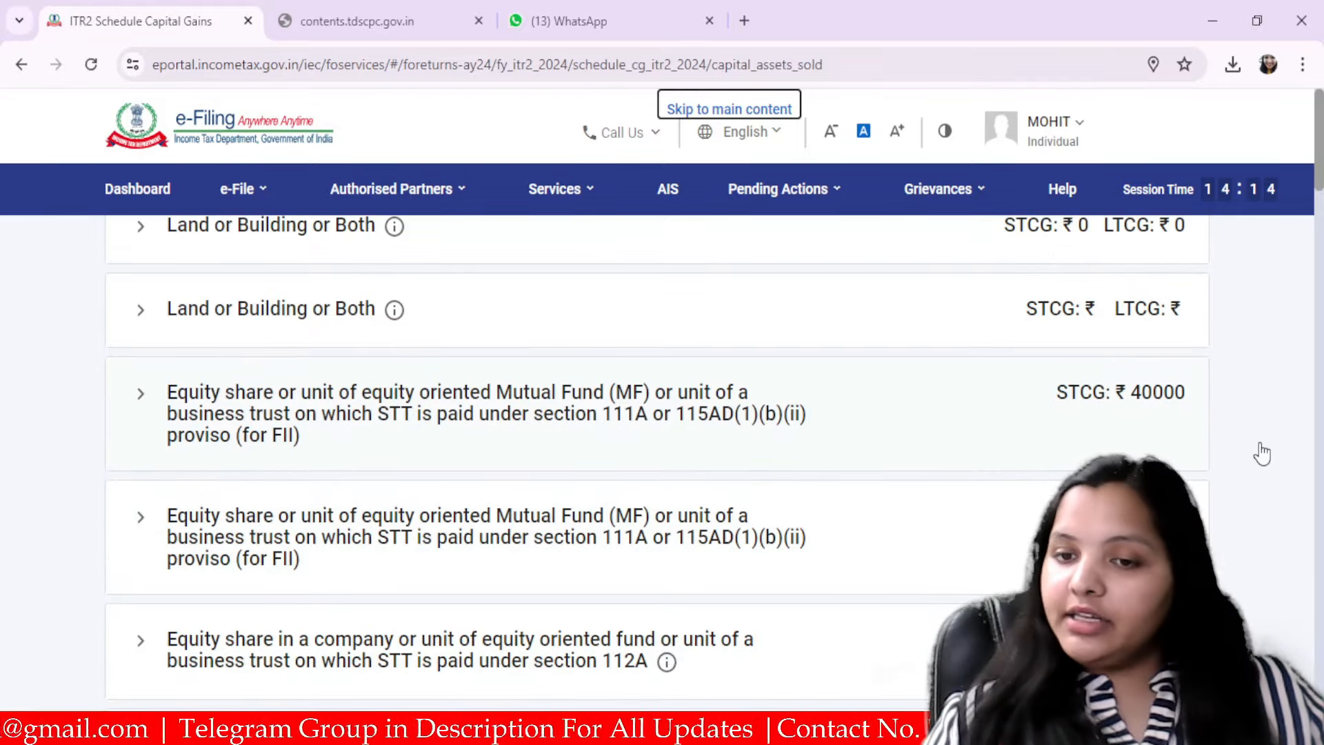
pyautogui.scroll(-2, 311, 631)
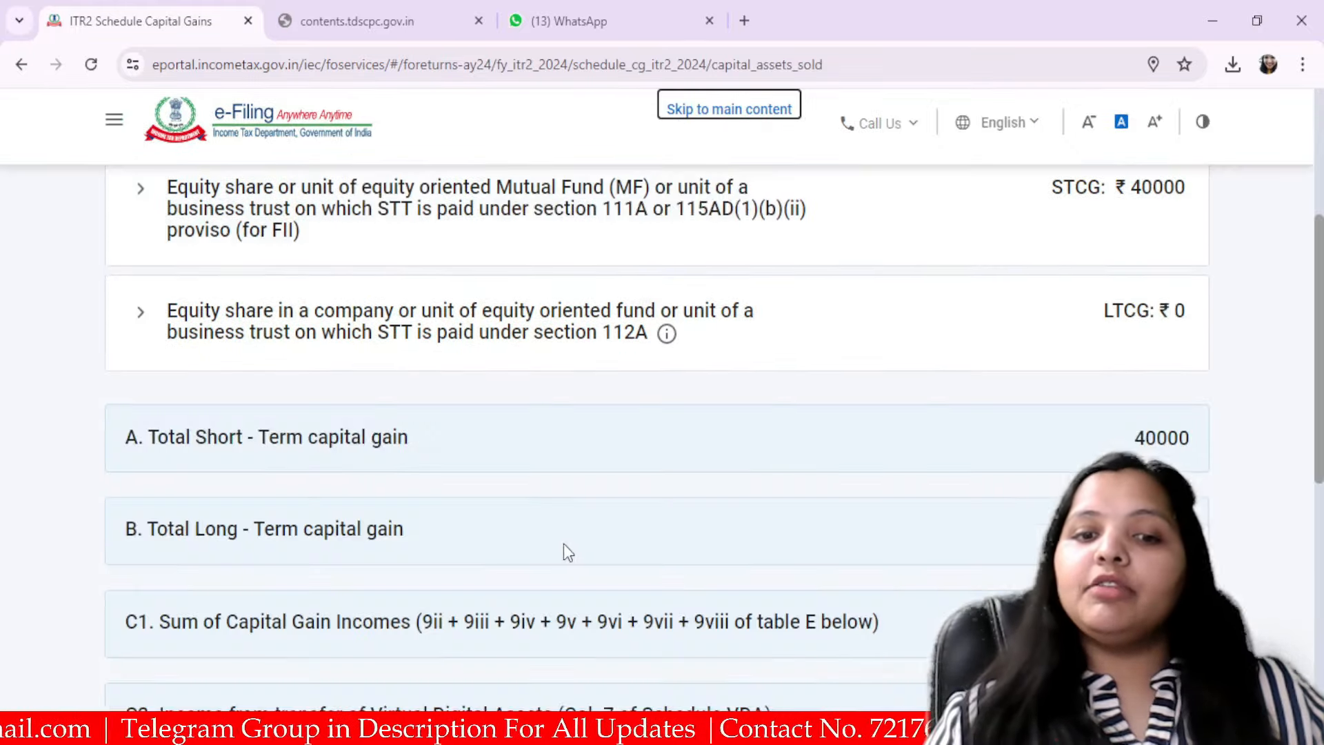
pyautogui.scroll(2, 672, 519)
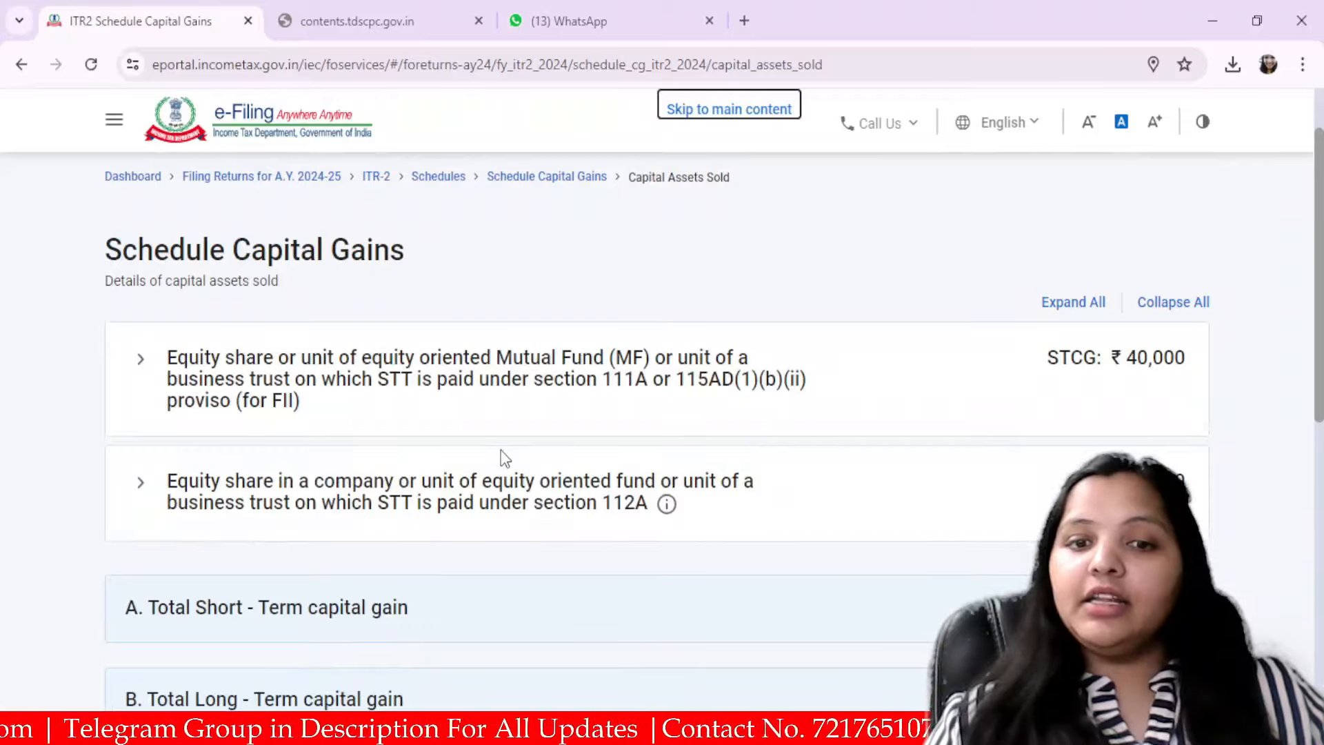
pyautogui.scroll(1, 513, 483)
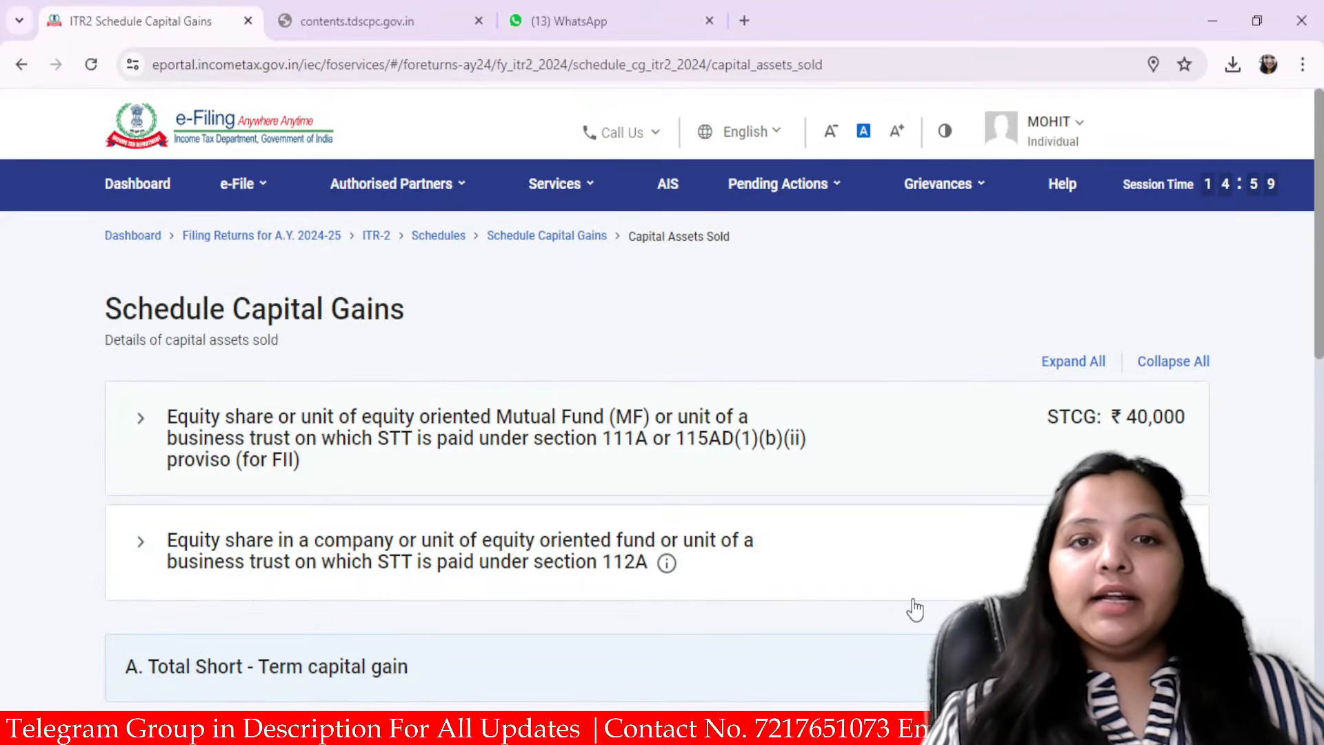
pyautogui.scroll(1, 745, 587)
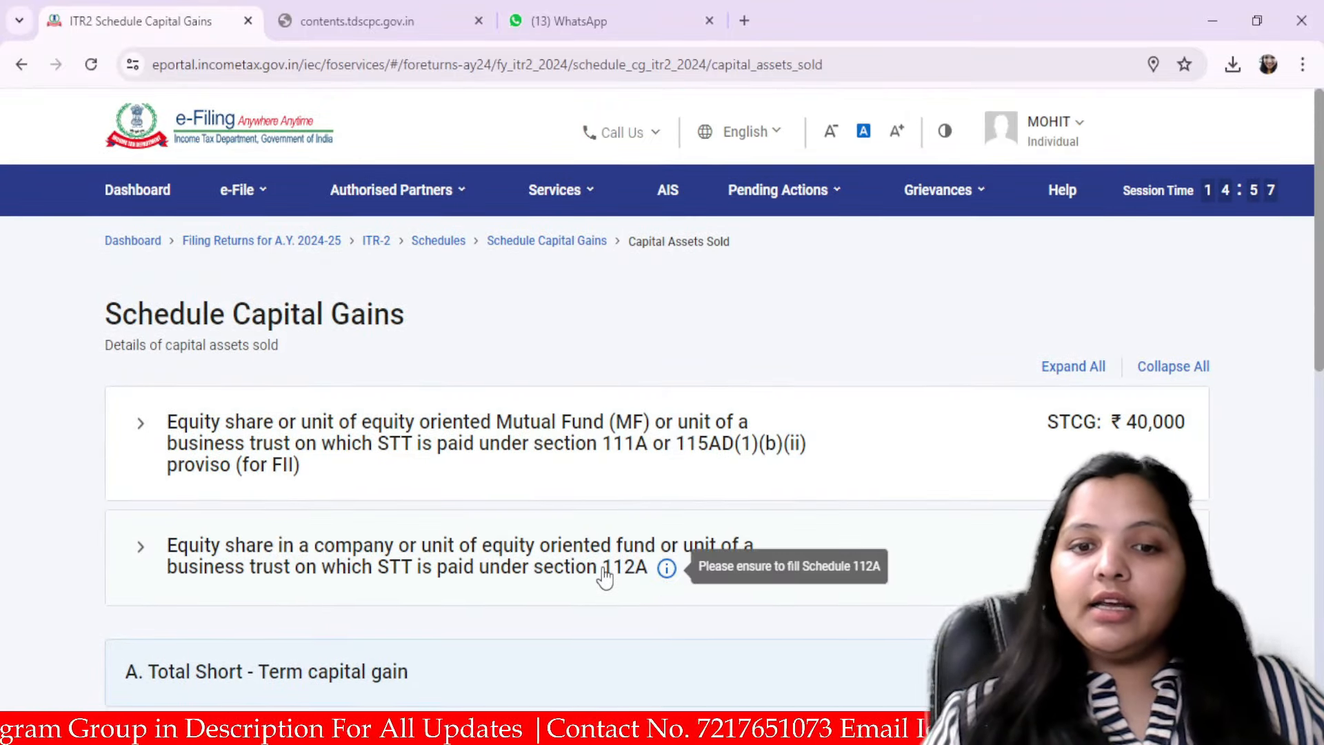
pyautogui.click(656, 572)
pyautogui.scroll(-3, 483, 552)
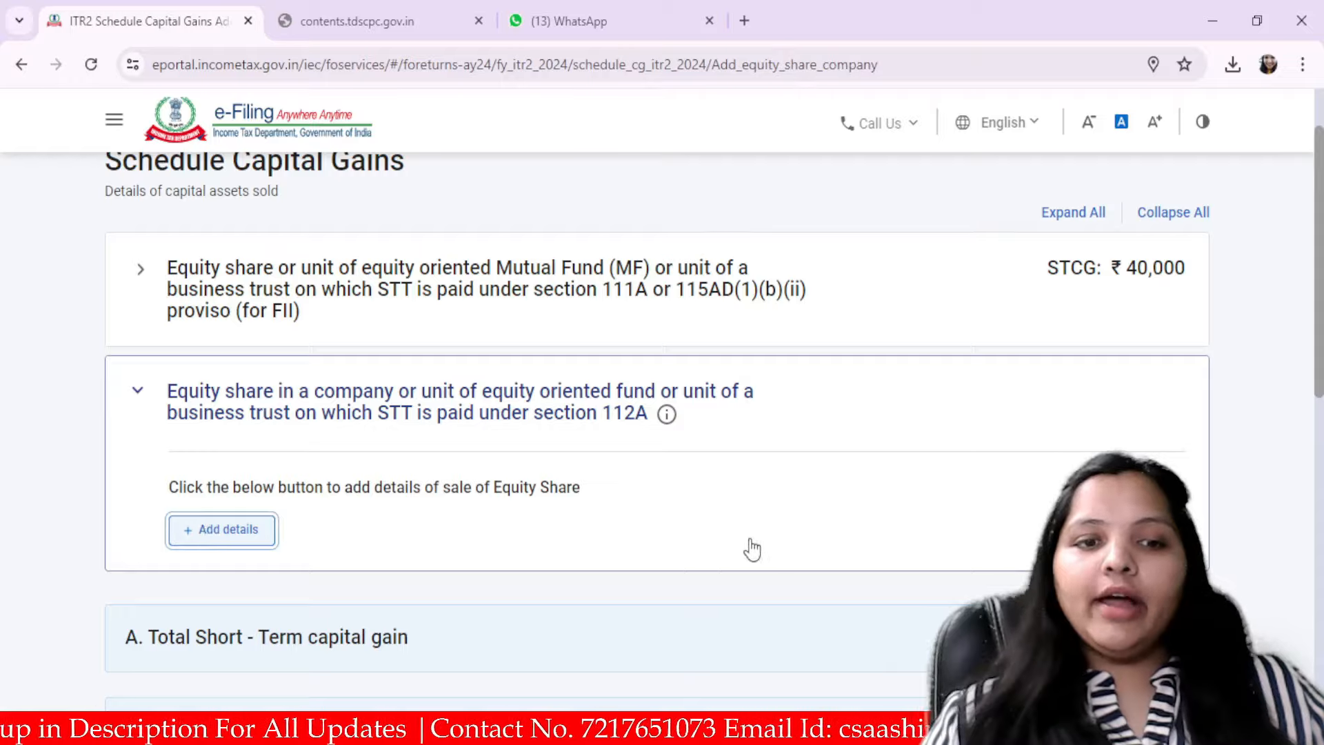
pyautogui.scroll(-3, 752, 539)
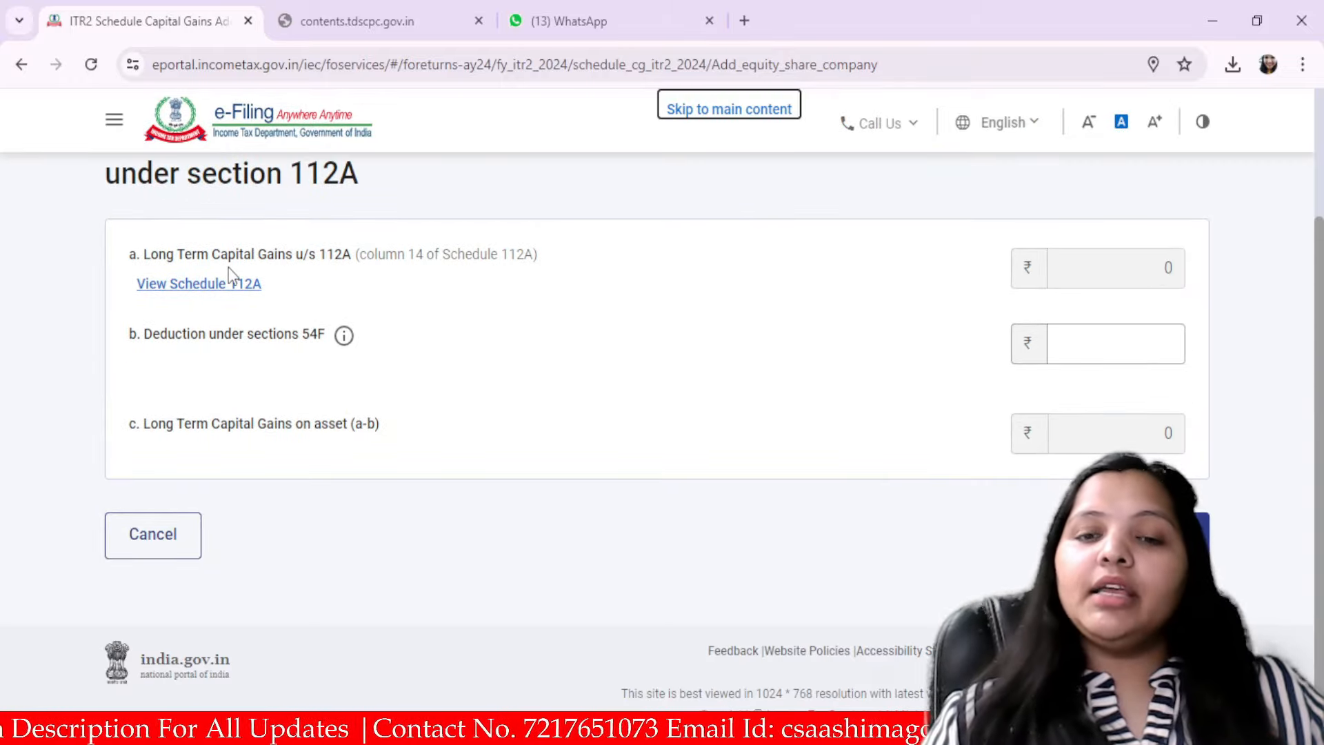
pyautogui.click(224, 286)
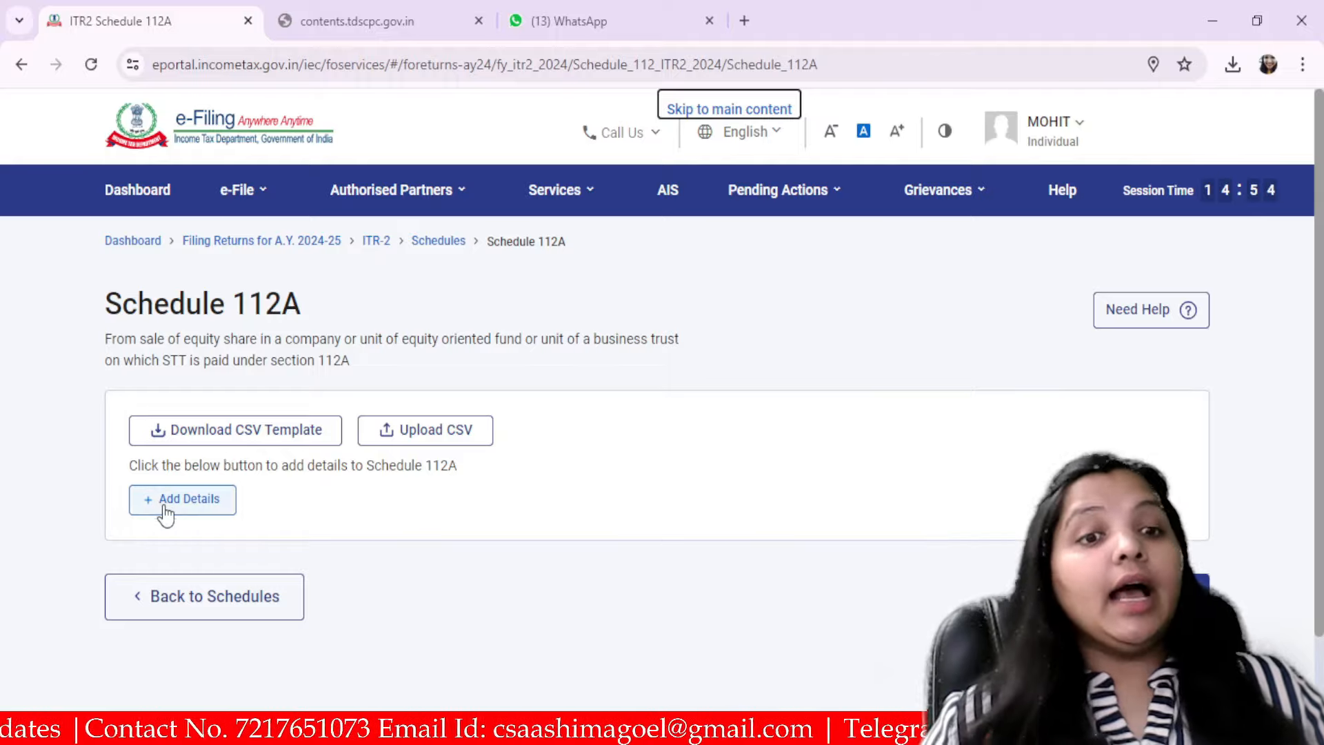
# Start a new share/unit entry in Schedule 112A and set its acquisition period to After 31st January, 2018
pyautogui.click(164, 507)
pyautogui.scroll(-2, 399, 533)
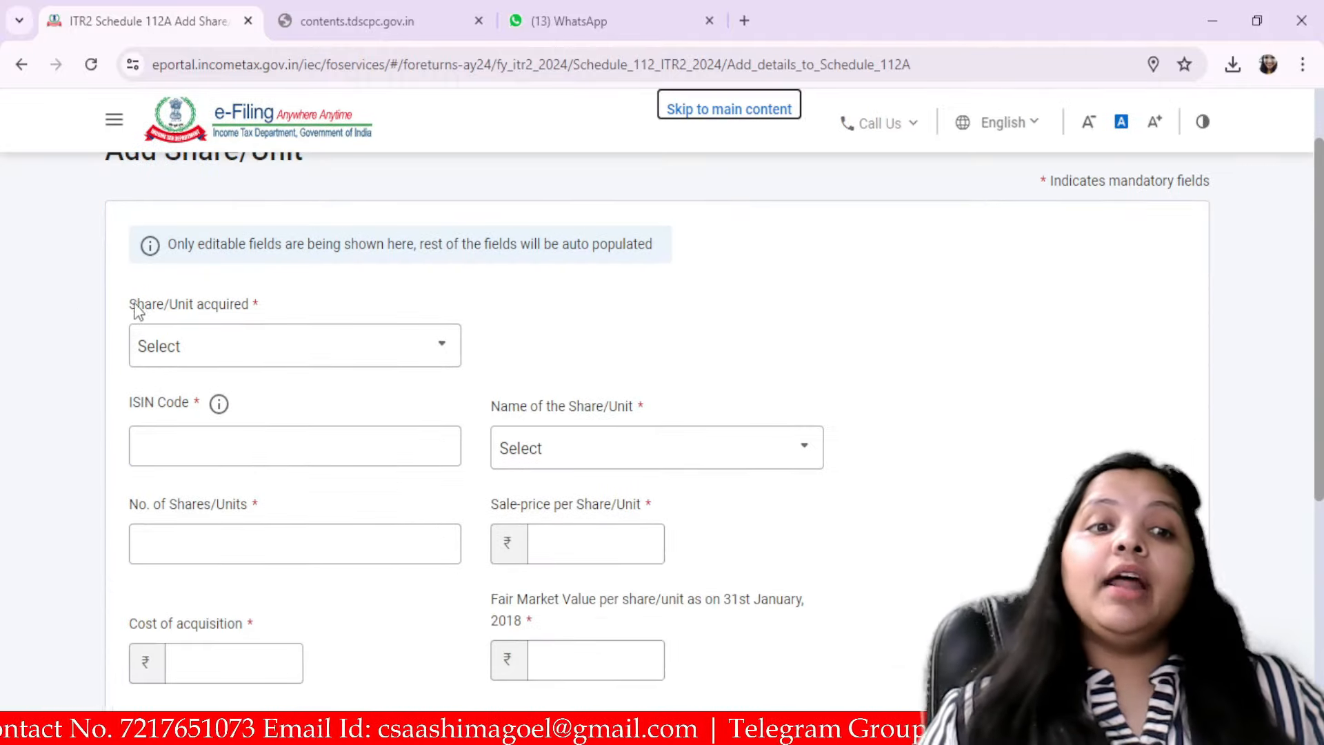
pyautogui.click(335, 353)
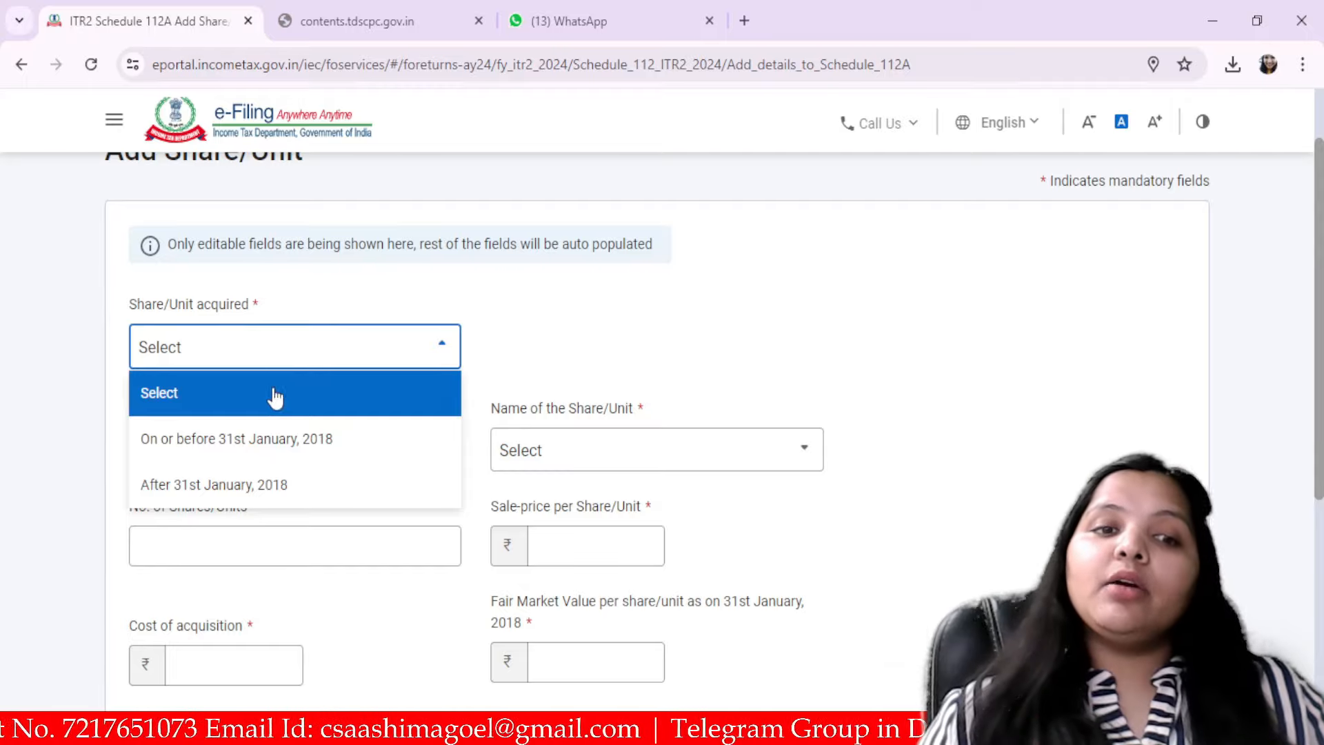
pyautogui.click(357, 457)
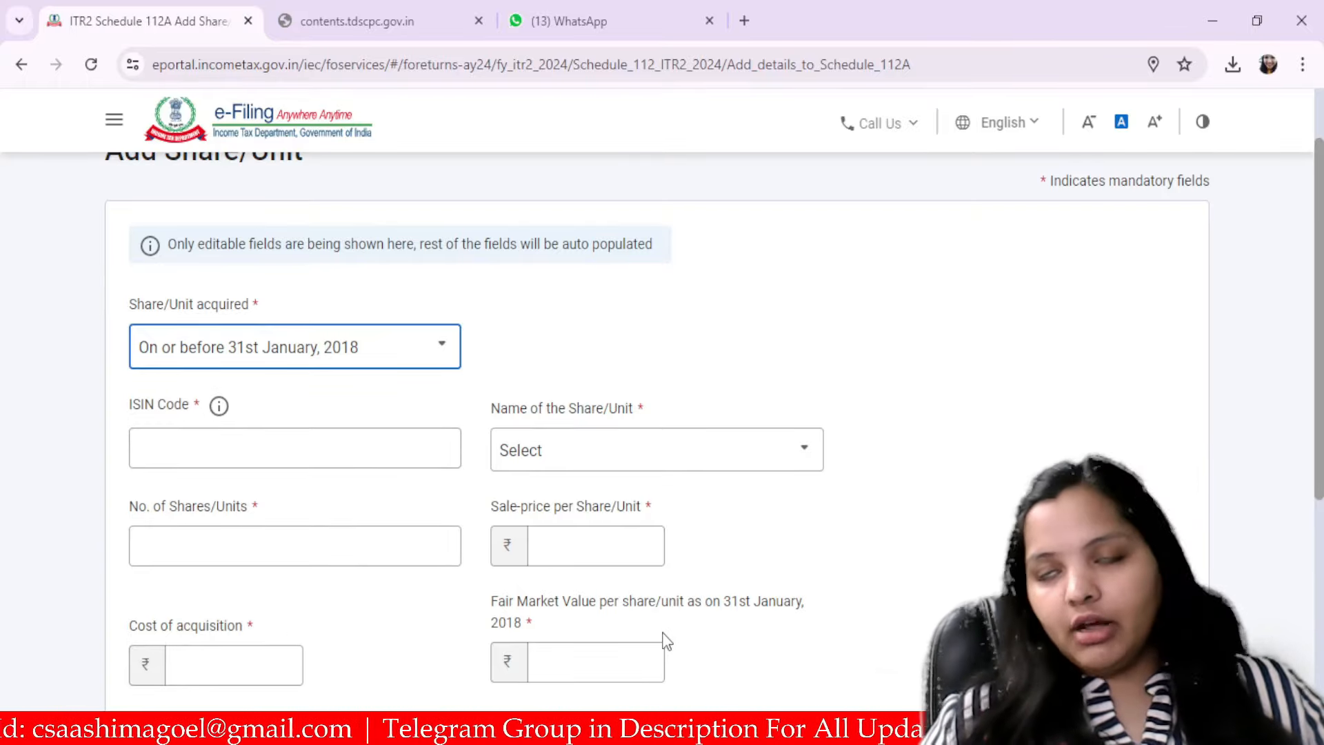
pyautogui.click(323, 367)
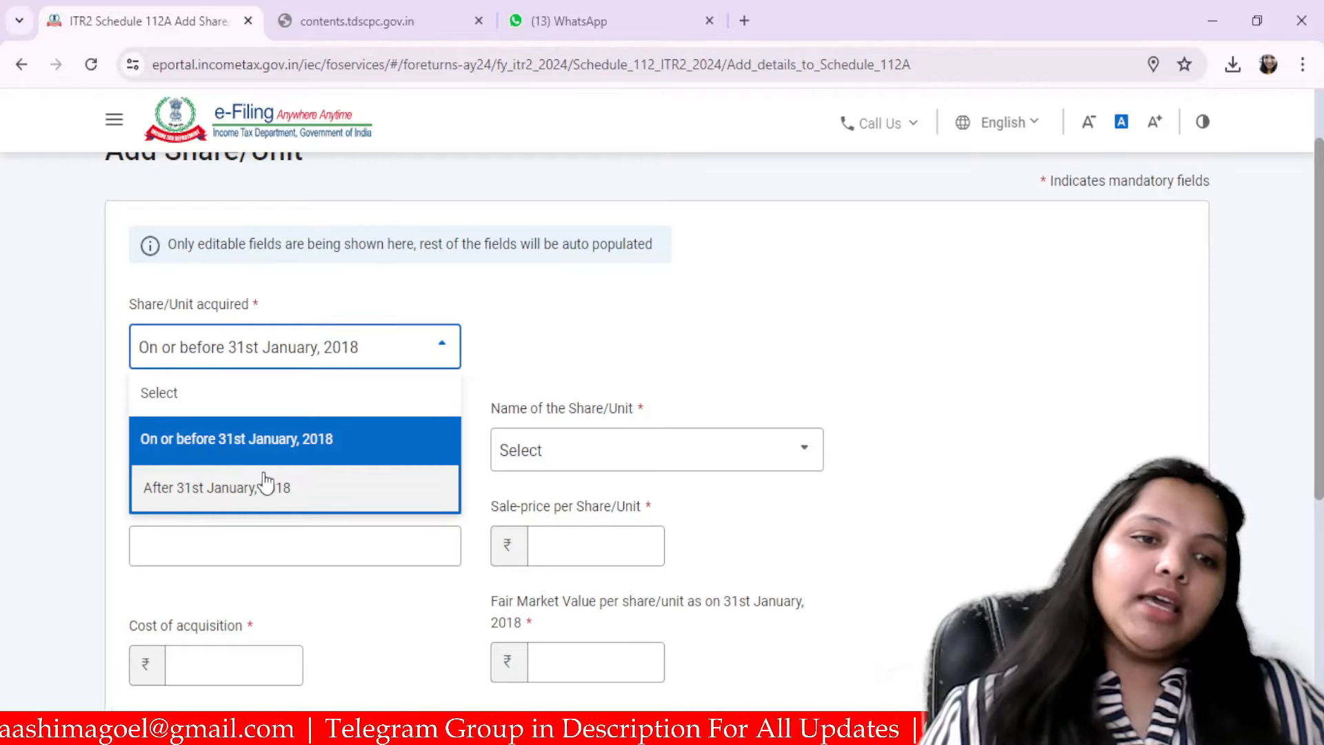
pyautogui.click(268, 498)
pyautogui.scroll(-3, 458, 391)
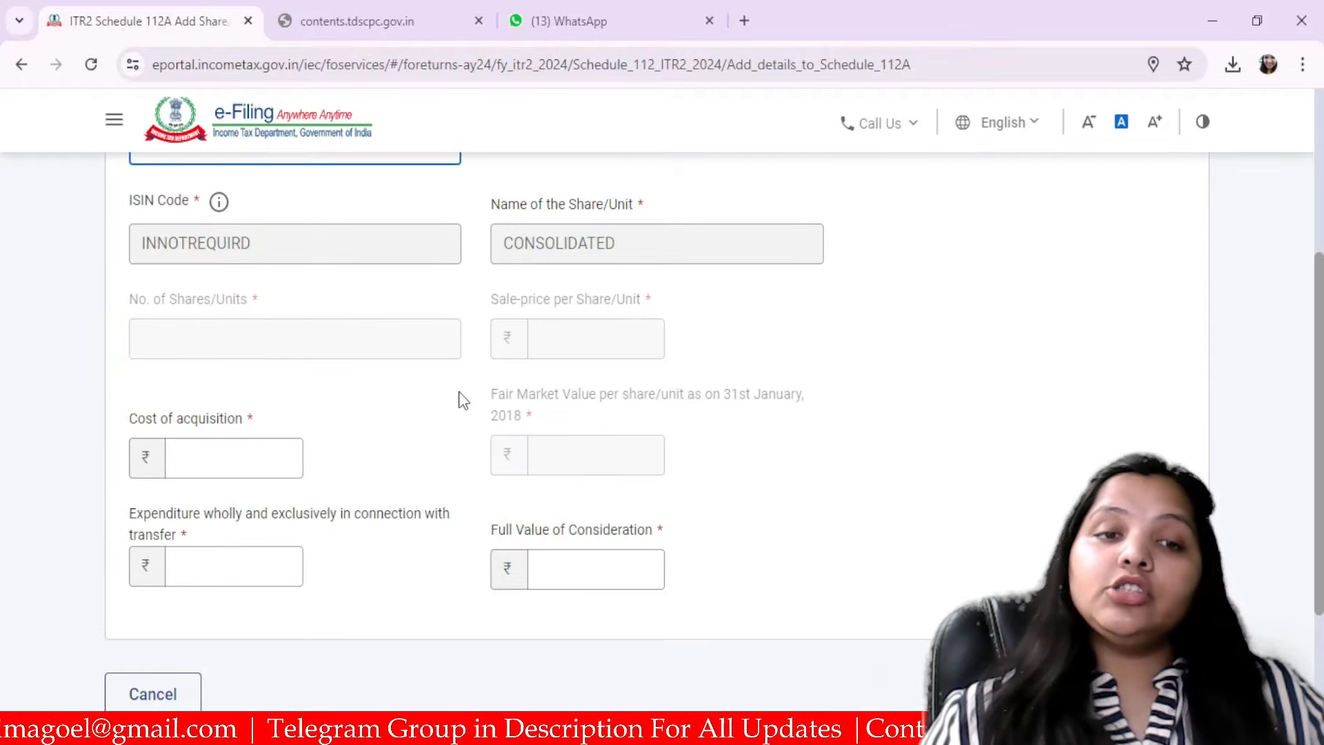
# Set the share entry's cost of acquisition to ₹1,00,000, full value of consideration to ₹2,00,000 and transfer expenditure to ₹7,000
pyautogui.click(247, 469)
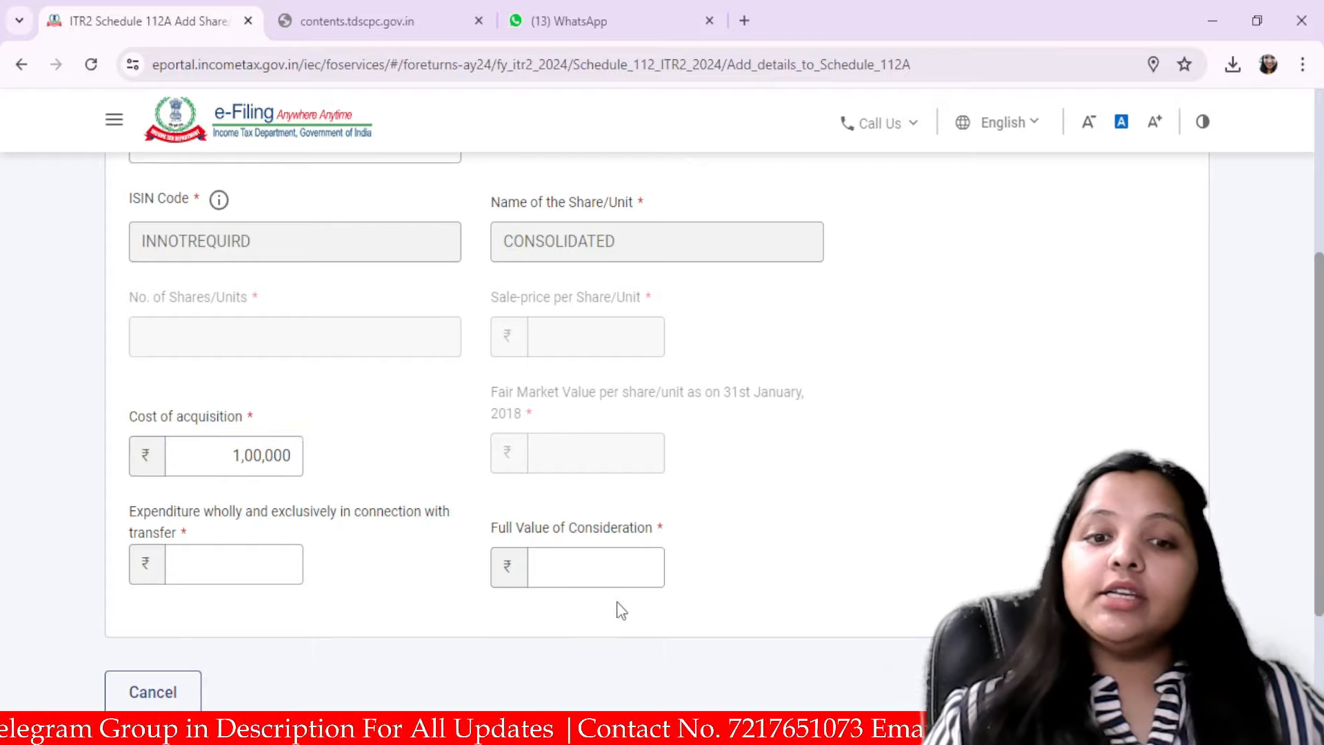
pyautogui.click(629, 574)
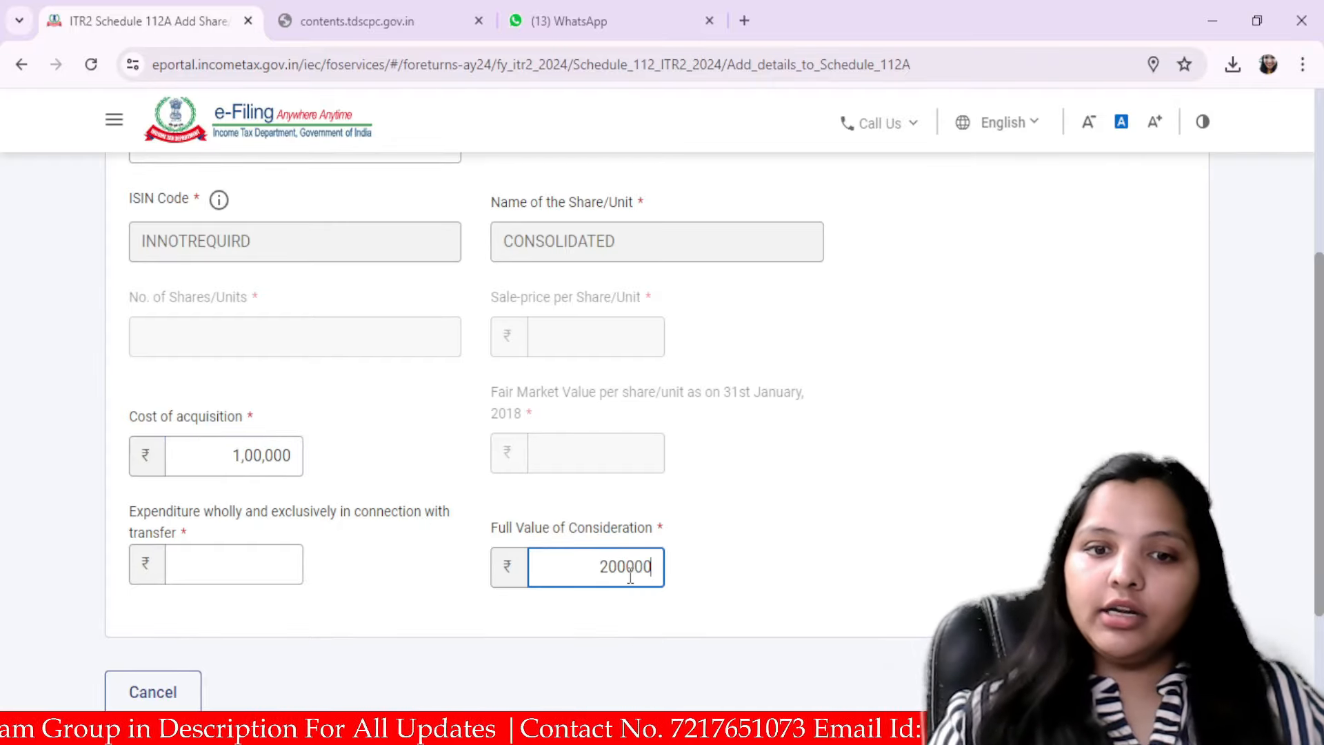
pyautogui.click(845, 548)
pyautogui.click(274, 578)
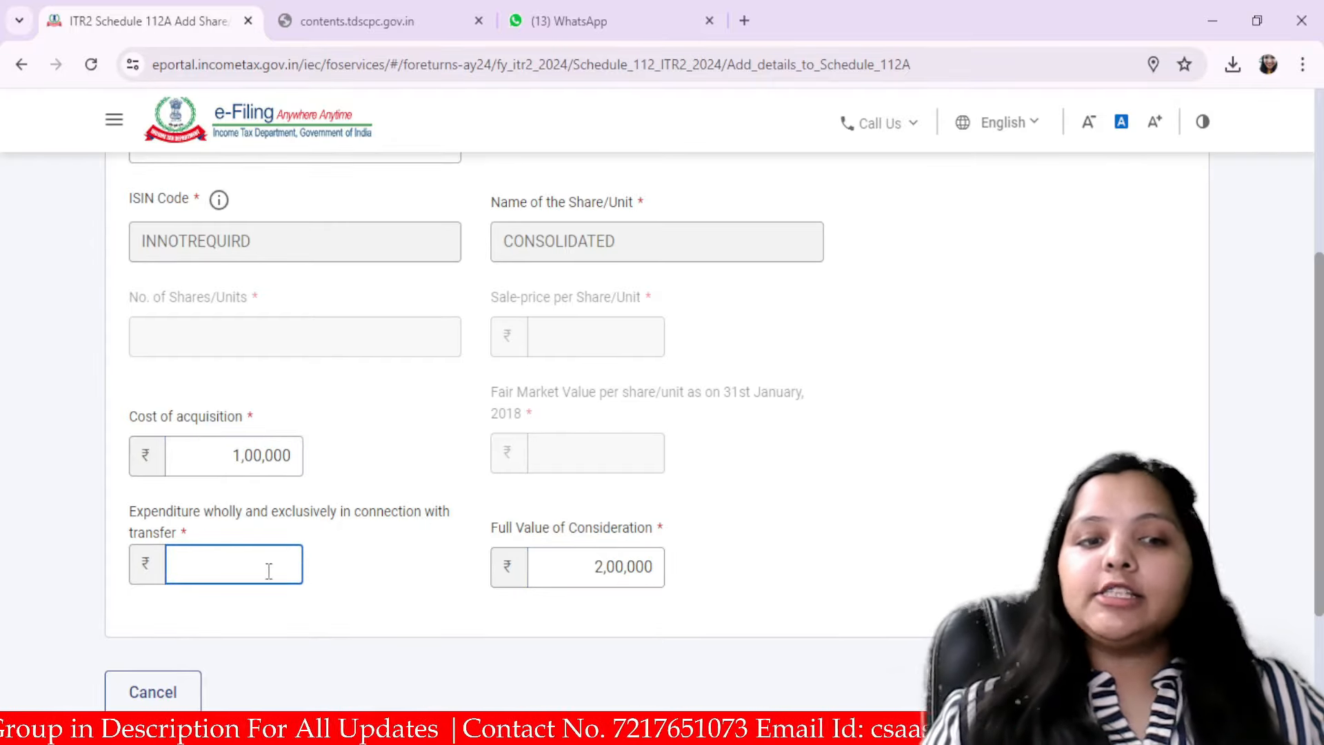
pyautogui.write('70000')
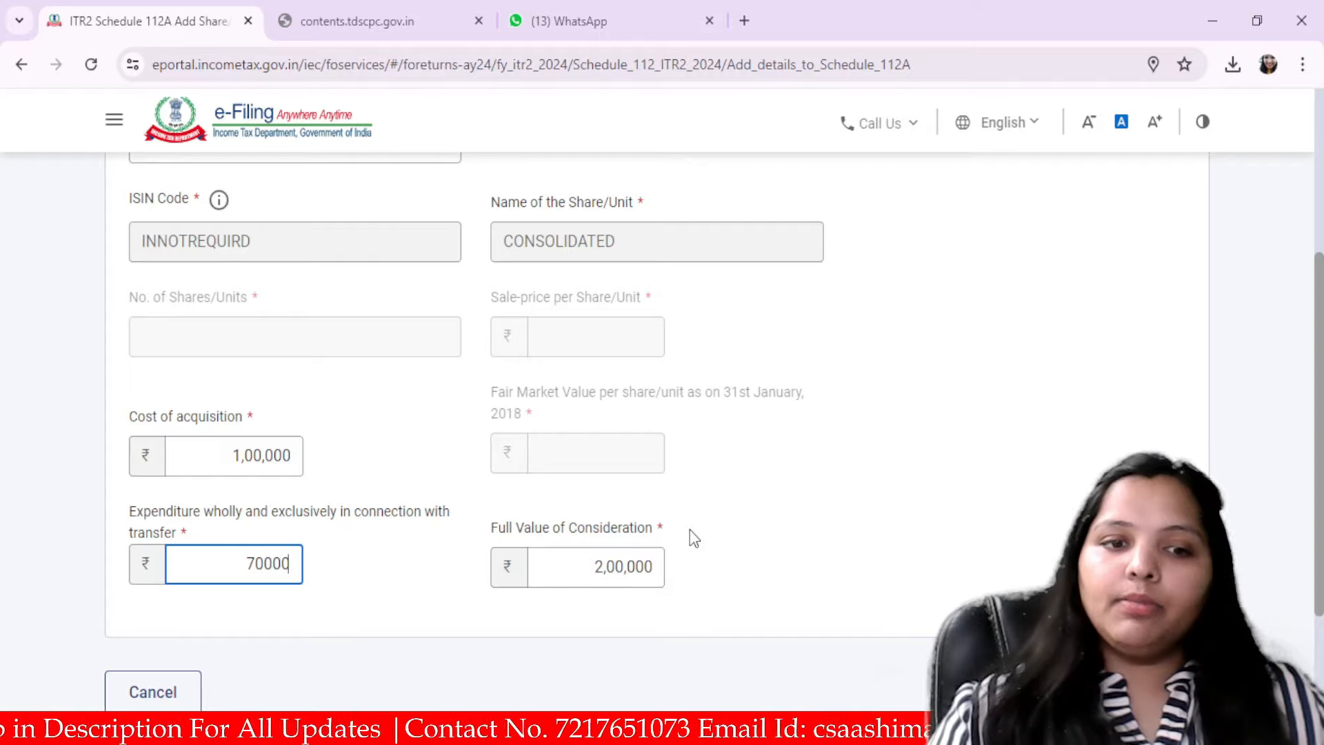
pyautogui.press('BackSpace')
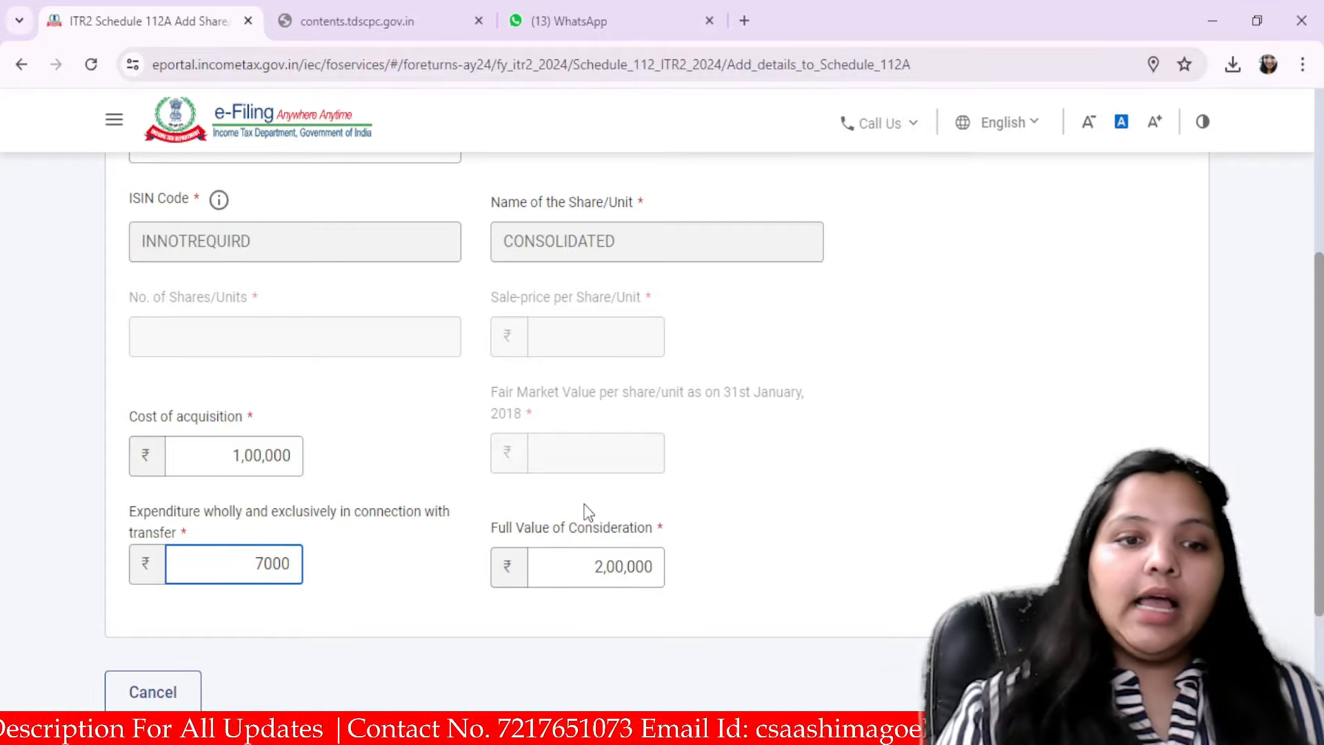
# Add the completed share entry to Schedule 112A and return to Schedule Capital Gains to review the capital gains totals
pyautogui.click(905, 457)
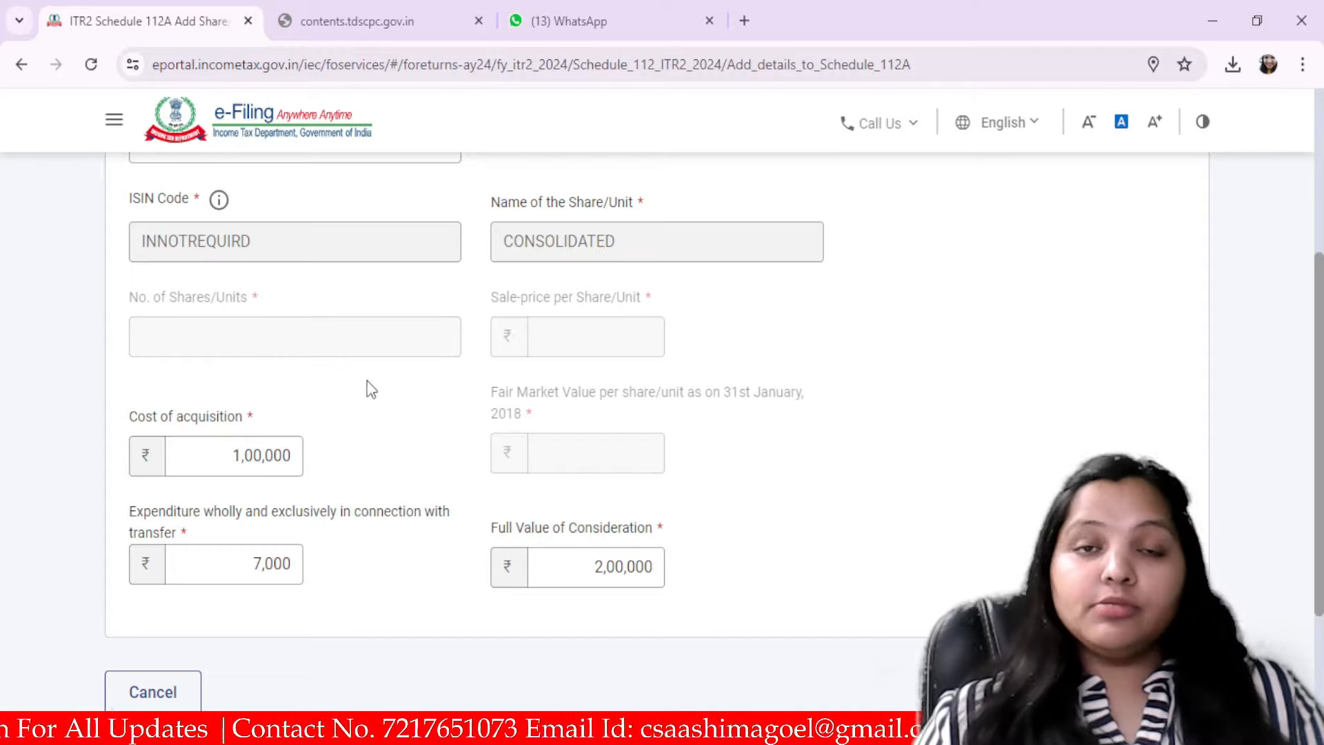
pyautogui.click(807, 584)
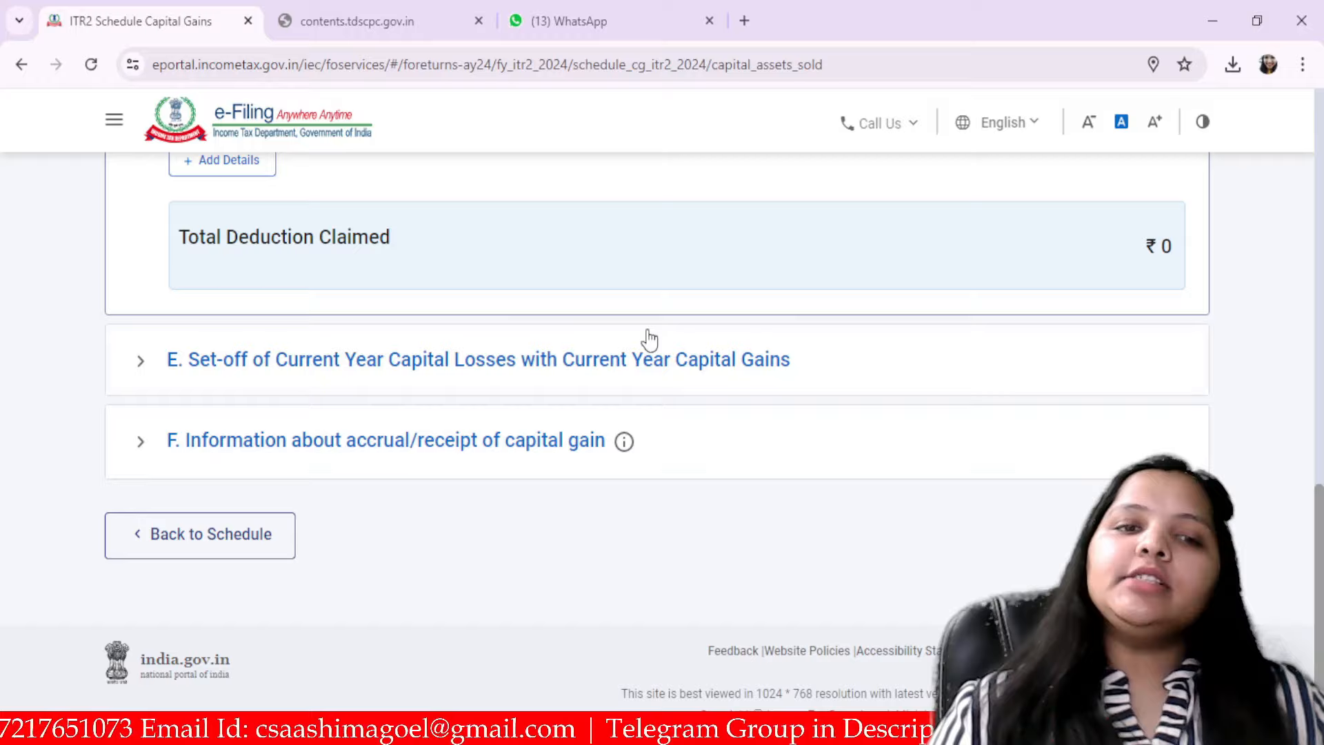
pyautogui.scroll(15, 775, 427)
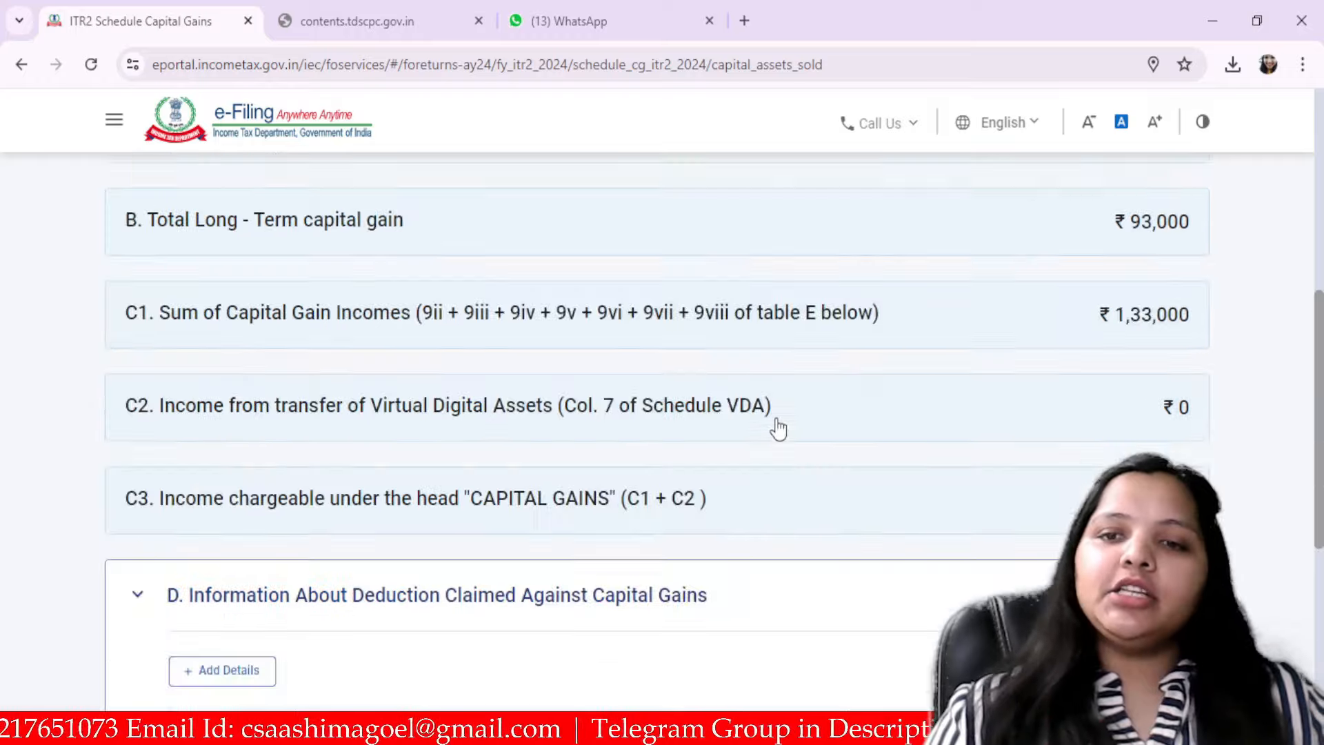
pyautogui.scroll(-15, 974, 270)
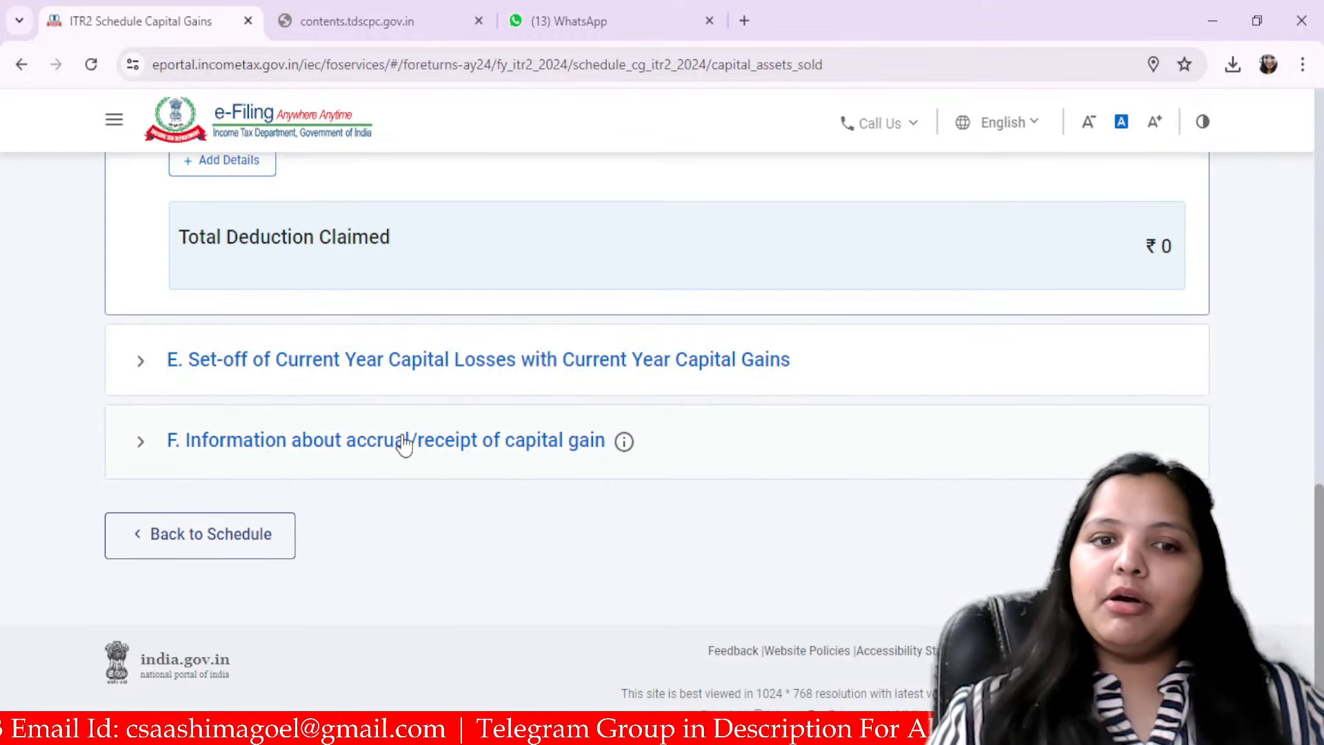
# Expand section F on accrual/receipt of capital gain and examine the period-wise amounts for each type of gain
pyautogui.click(593, 440)
pyautogui.scroll(-3, 516, 360)
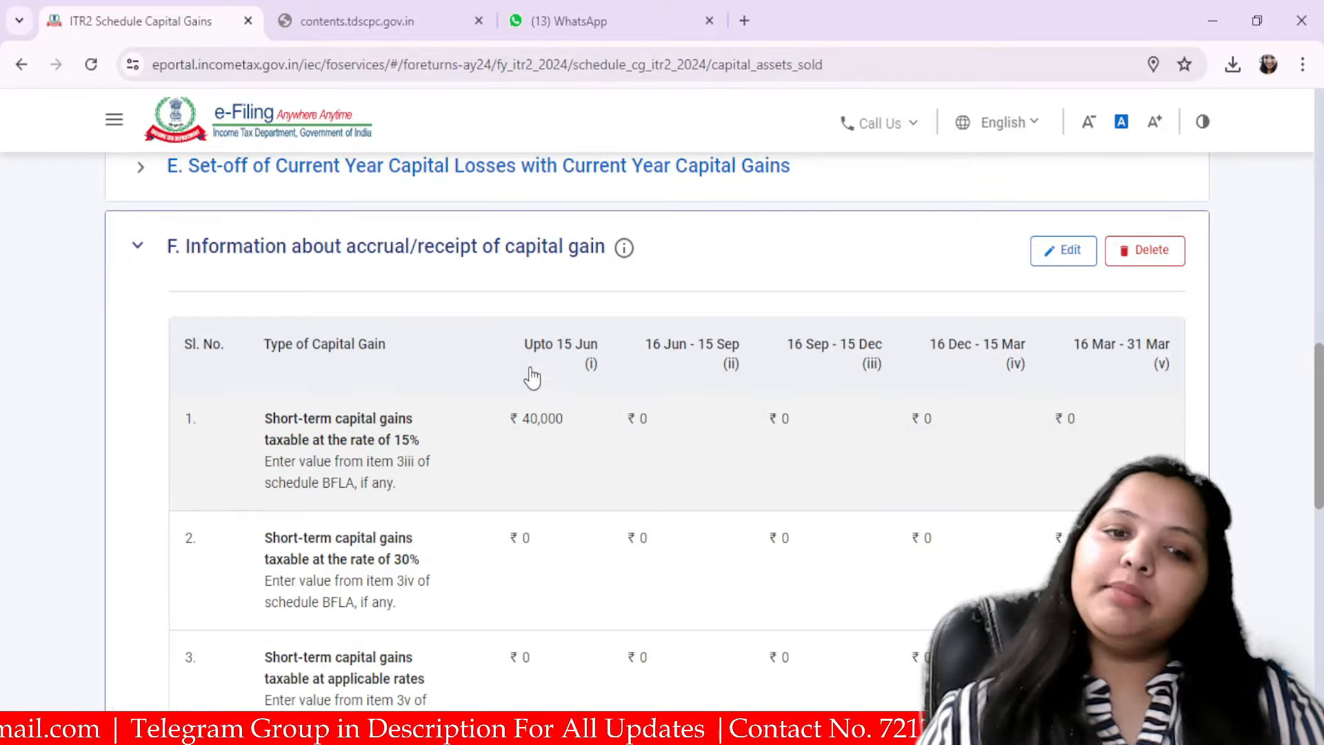
pyautogui.scroll(-2, 551, 452)
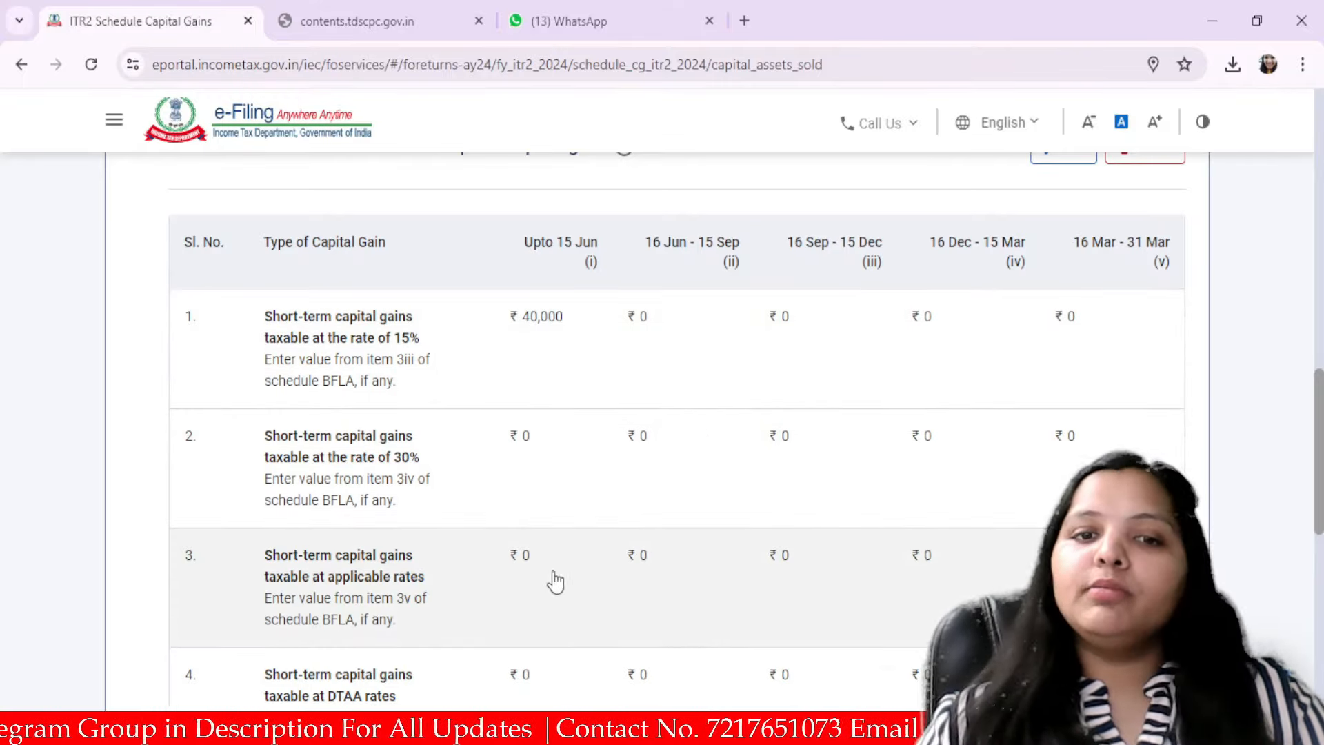
pyautogui.scroll(-4, 578, 629)
pyautogui.scroll(5, 578, 629)
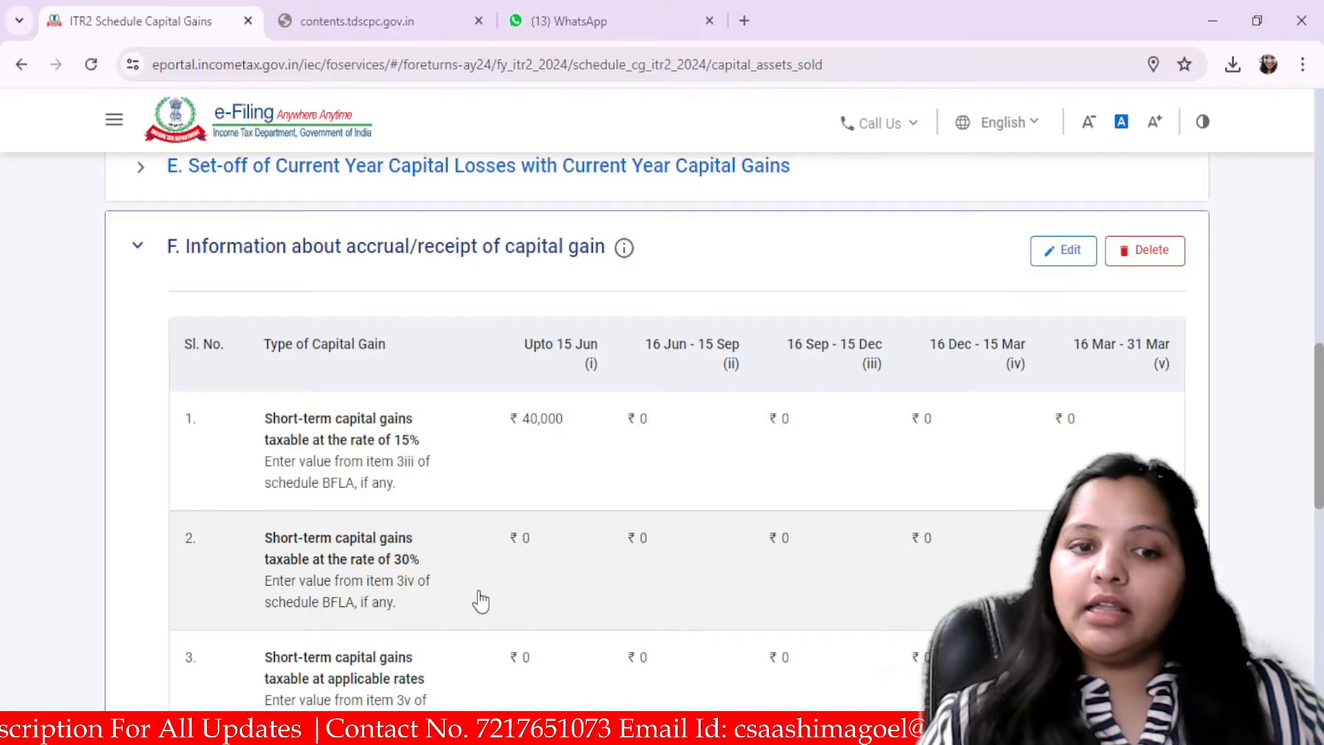
pyautogui.scroll(-3, 517, 545)
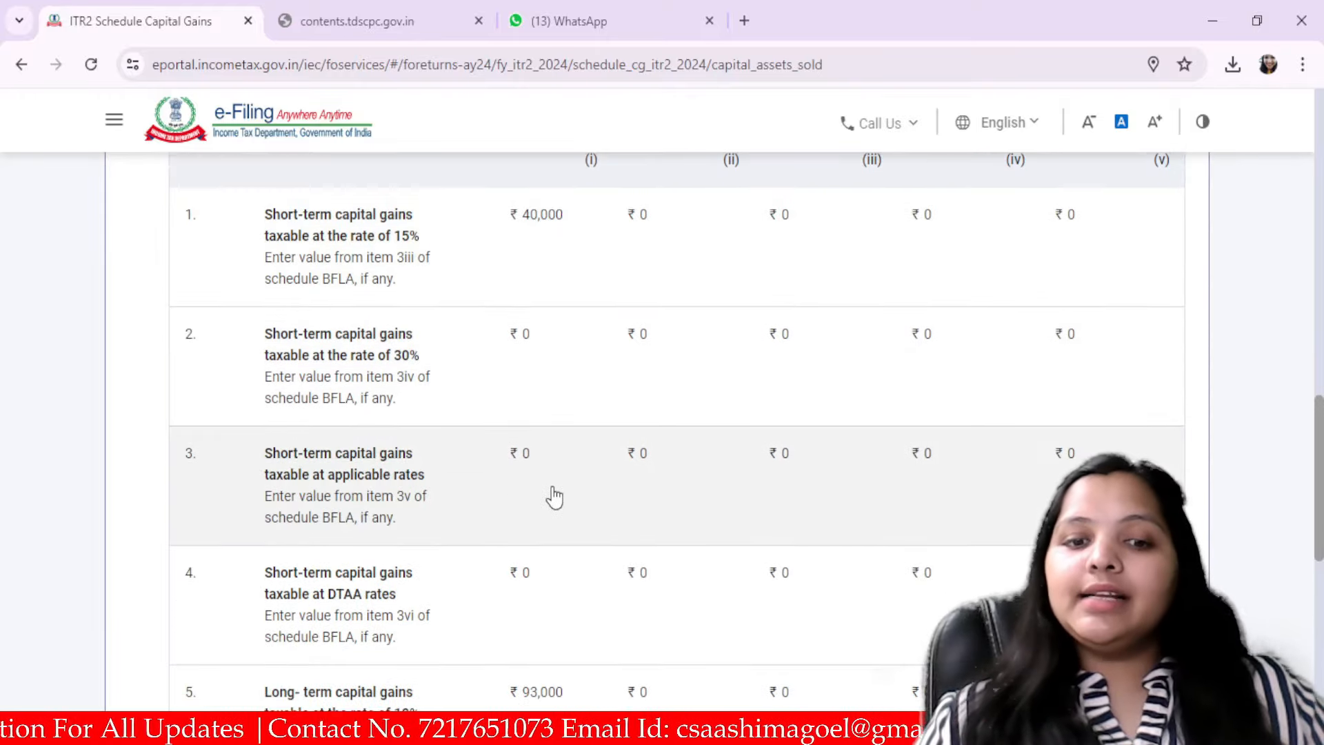
pyautogui.scroll(-3, 553, 497)
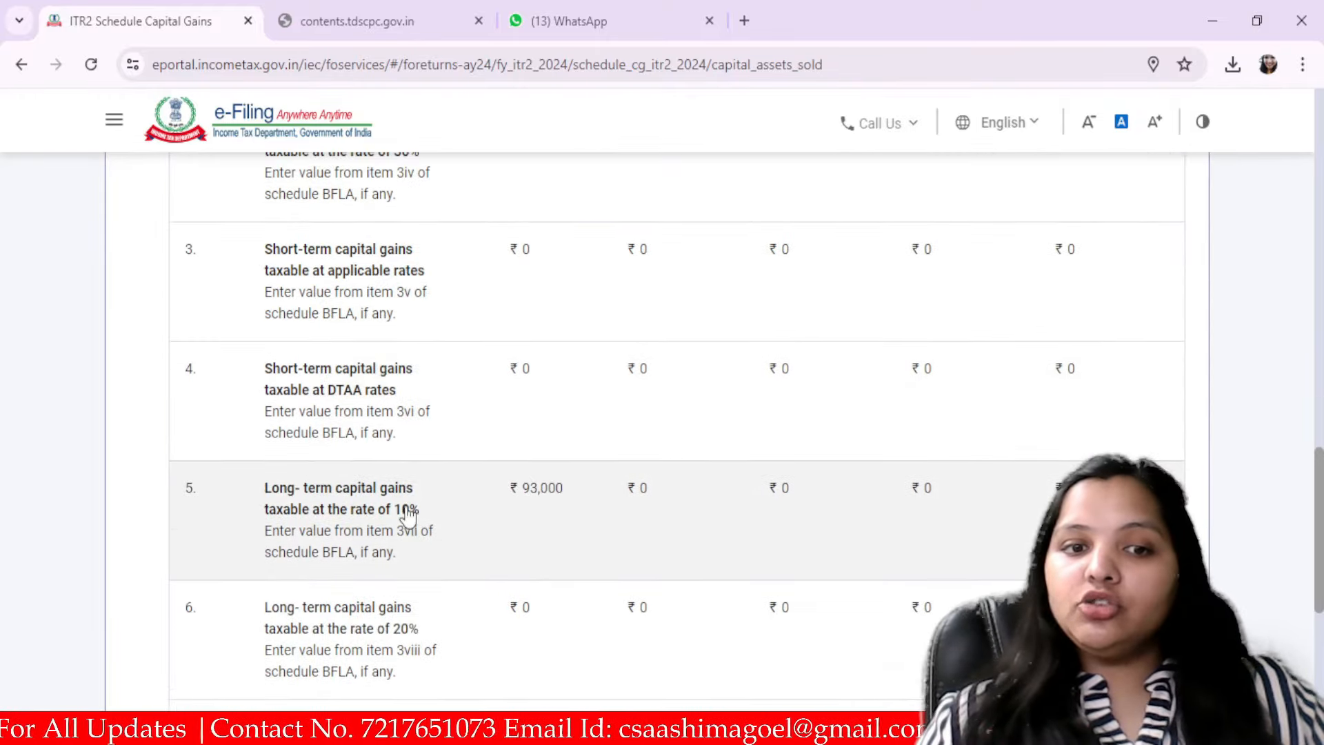
pyautogui.scroll(2, 568, 502)
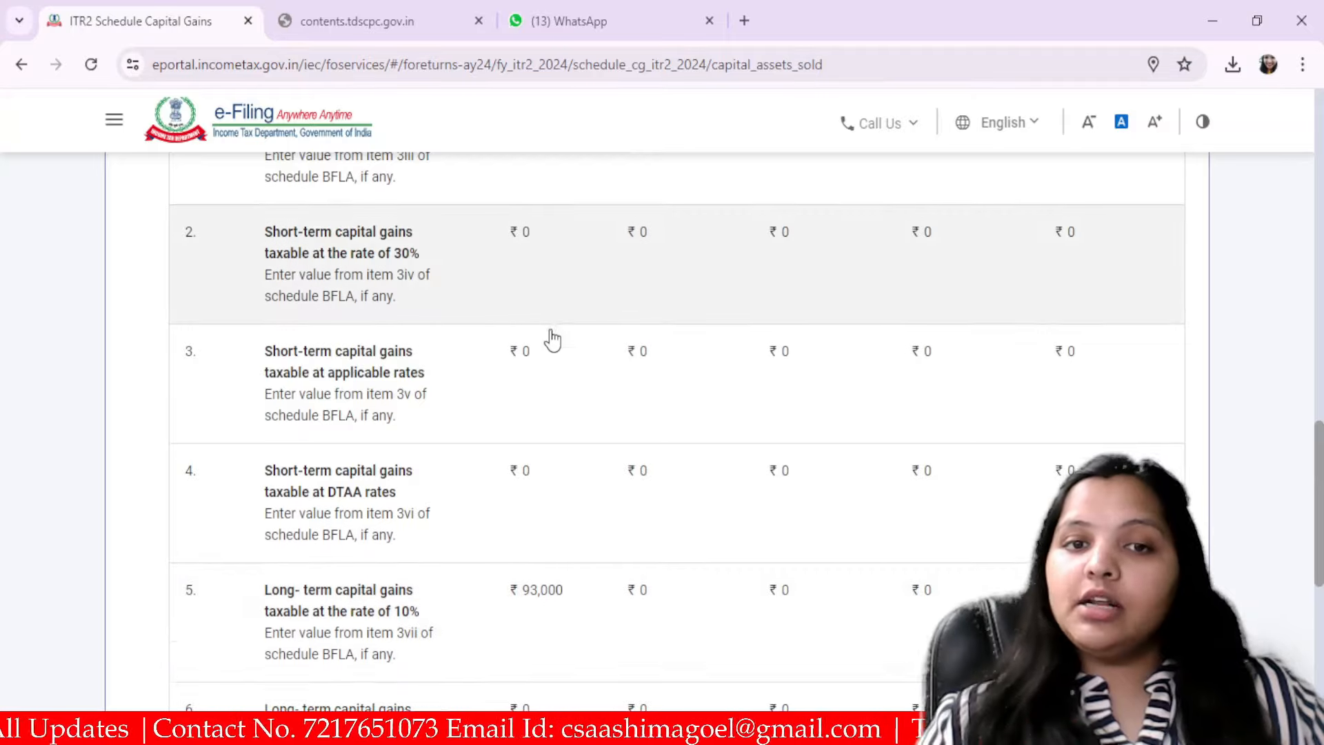
pyautogui.scroll(2, 547, 340)
pyautogui.scroll(-10, 600, 298)
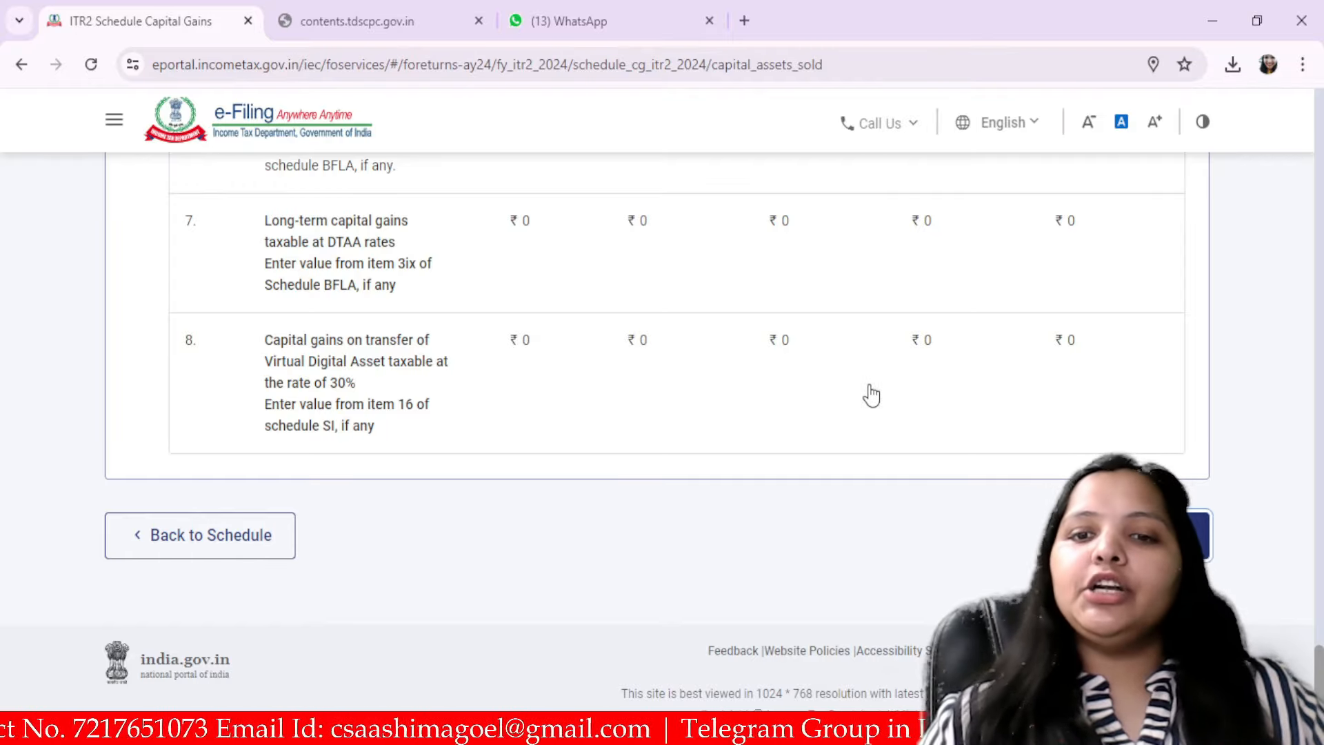
# Confirm Schedule Capital Gains and open Schedule Income from other sources from the schedules summary
pyautogui.scroll(-3, 705, 493)
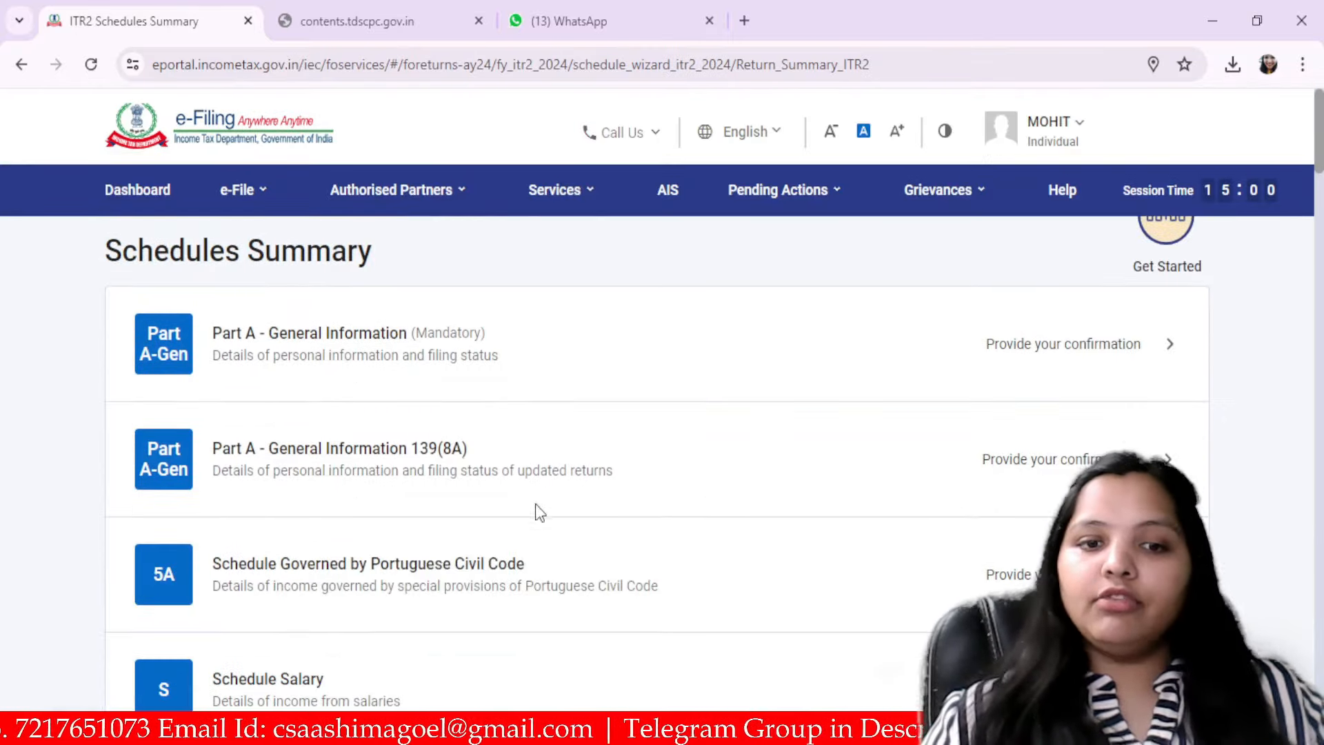
pyautogui.scroll(-7, 536, 506)
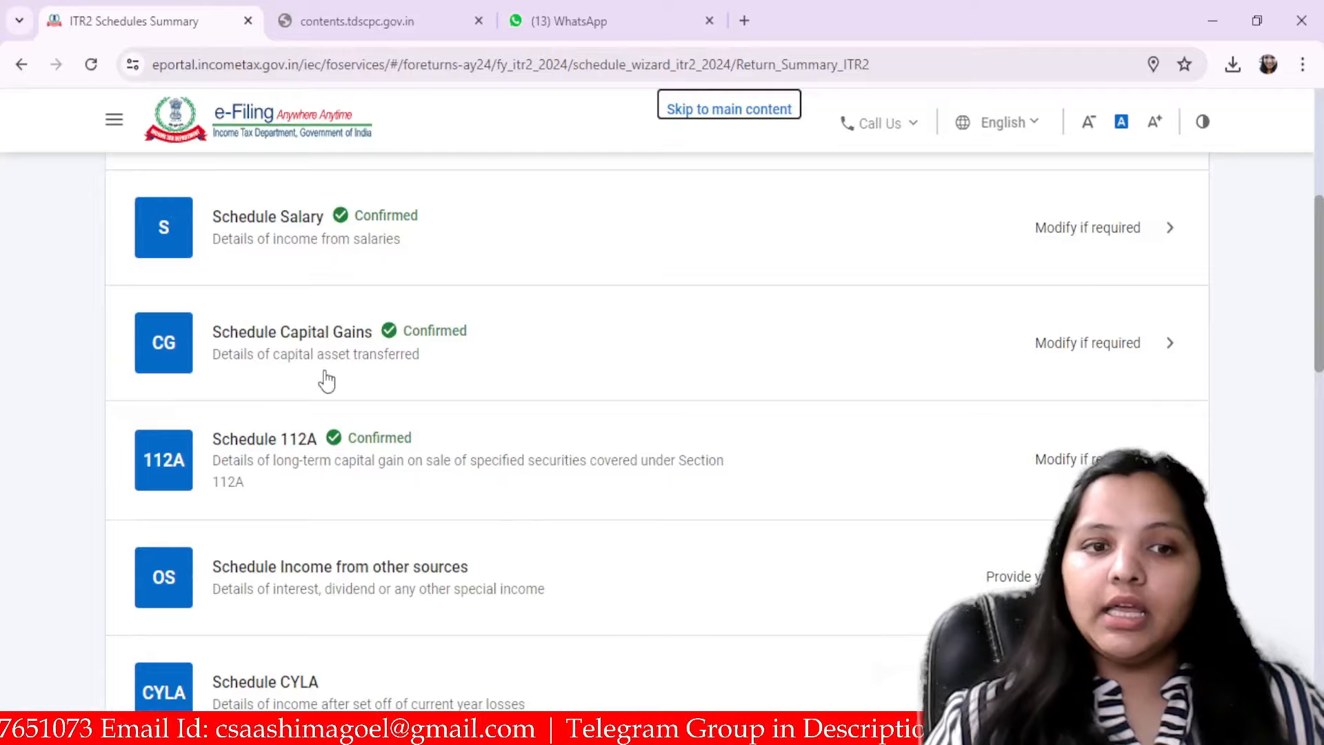
pyautogui.scroll(-2, 324, 513)
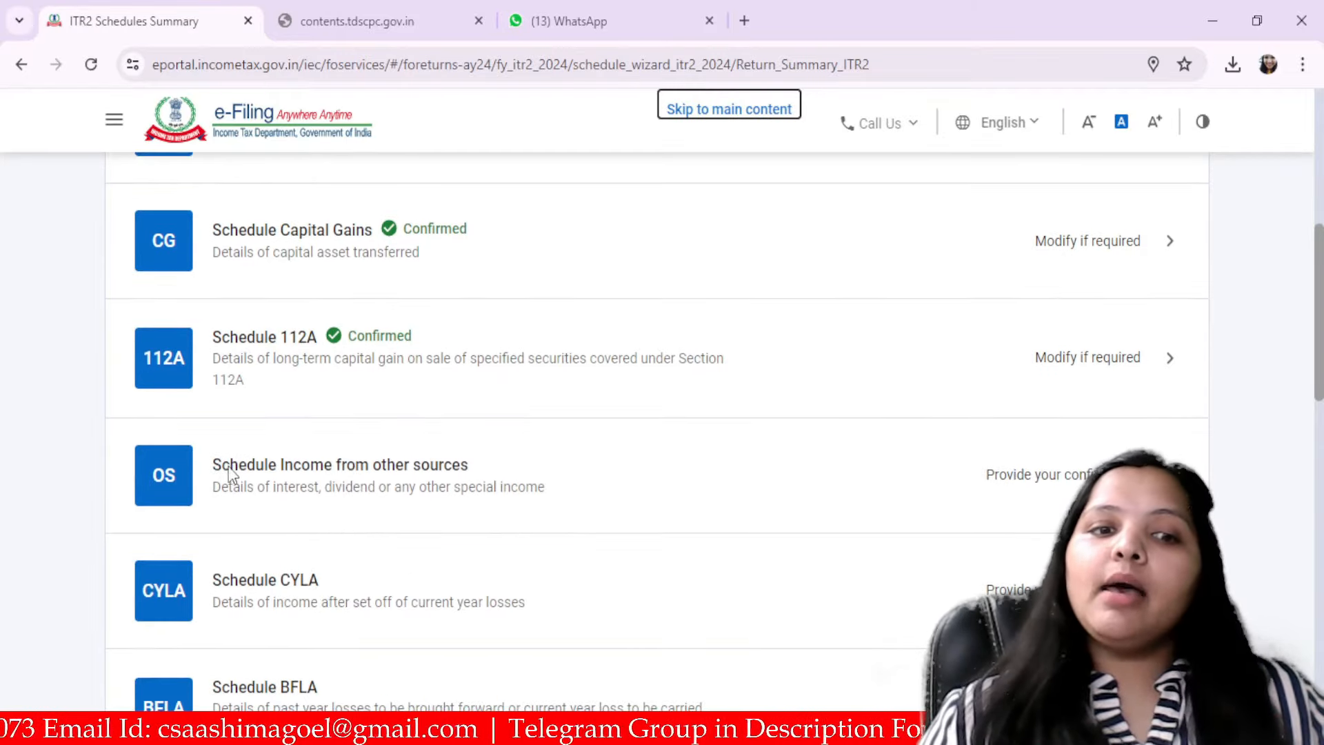
pyautogui.click(380, 493)
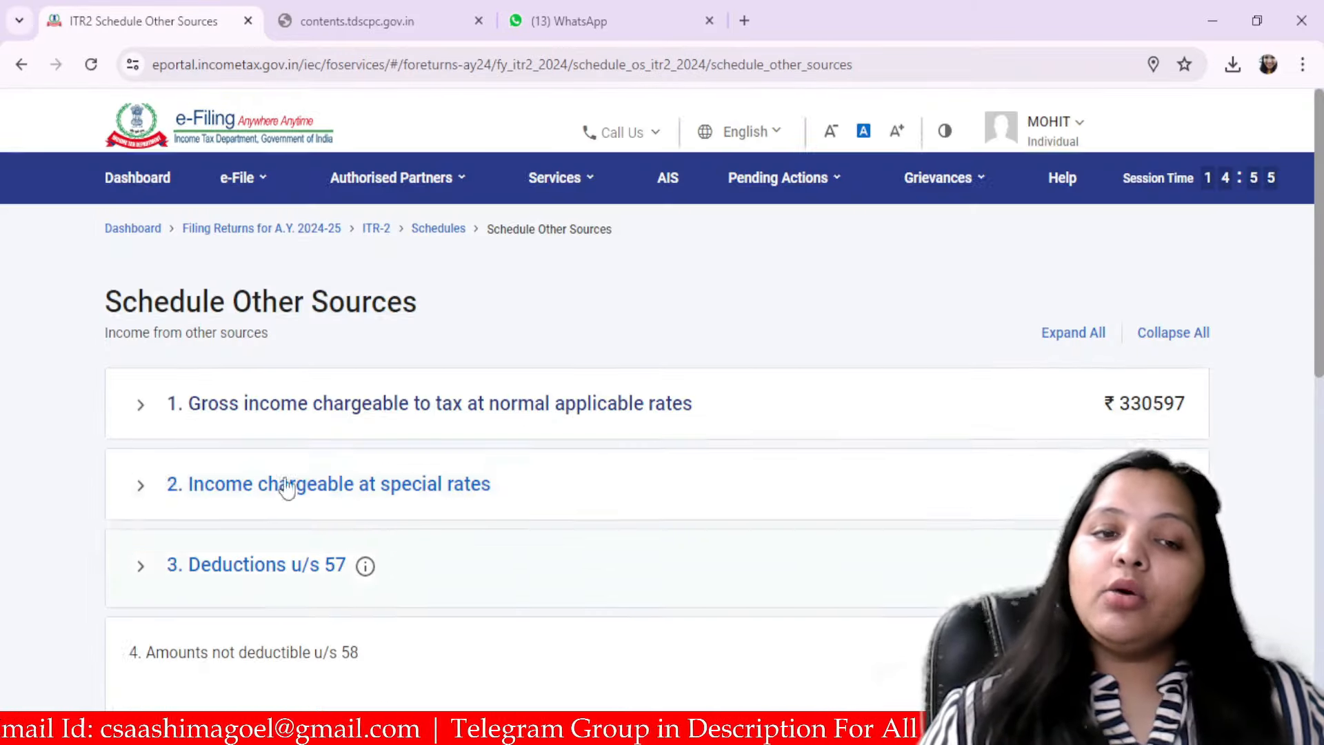
# Review the gross dividend and interest income in Schedule Other Sources, including the interest breakdown, and confirm the schedule
pyautogui.scroll(-3, 1200, 476)
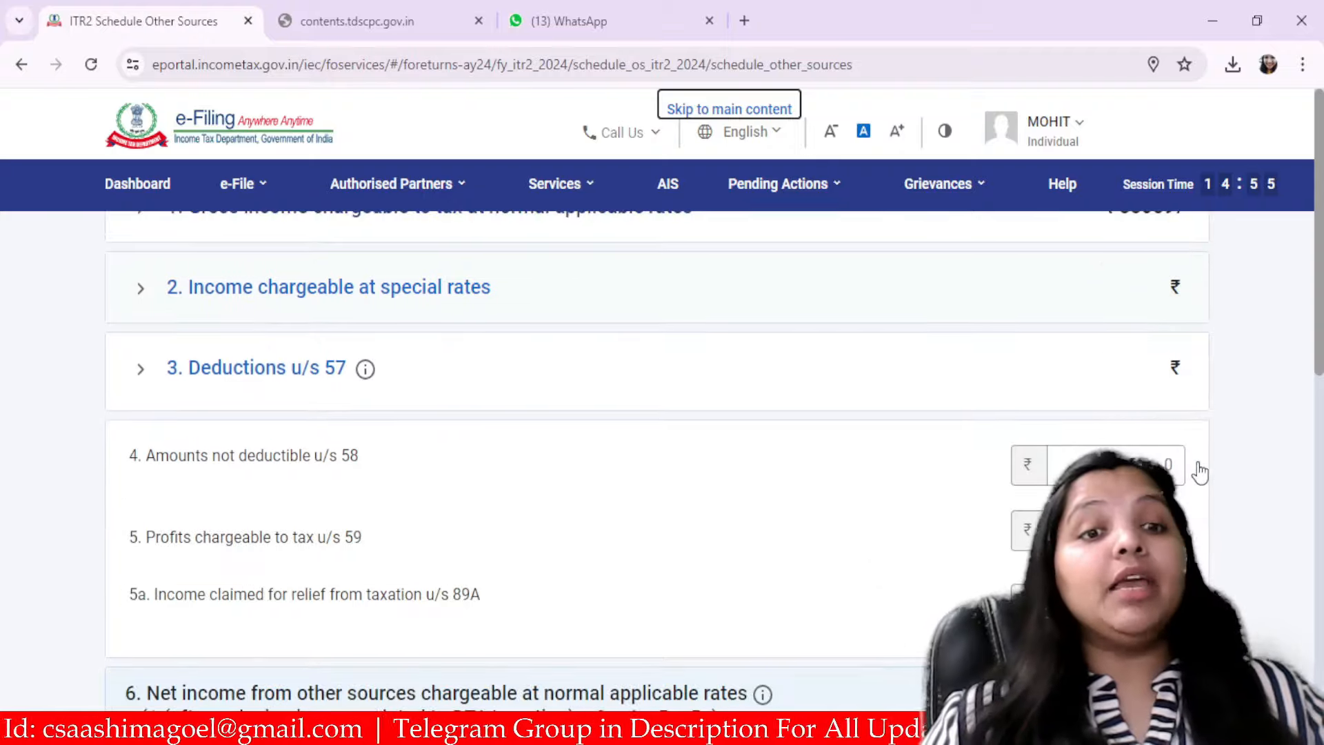
pyautogui.scroll(1, 1198, 462)
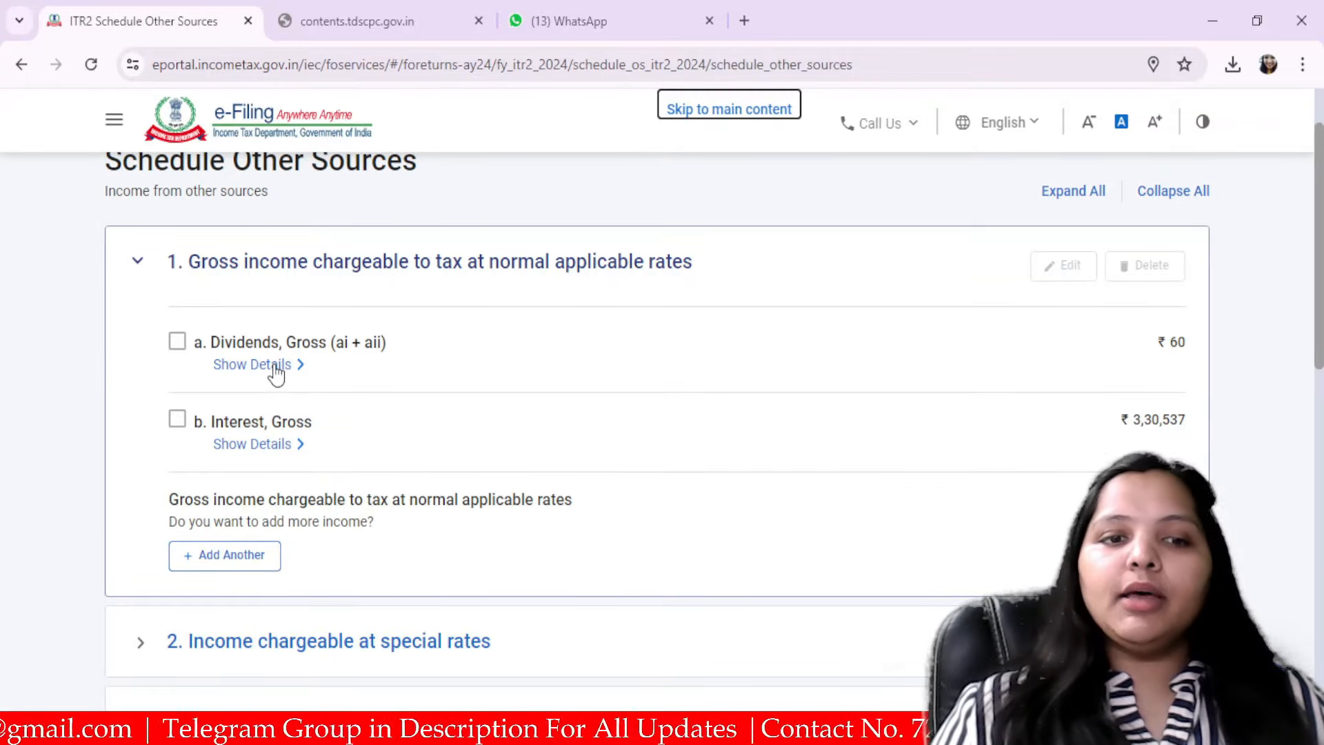
pyautogui.click(255, 445)
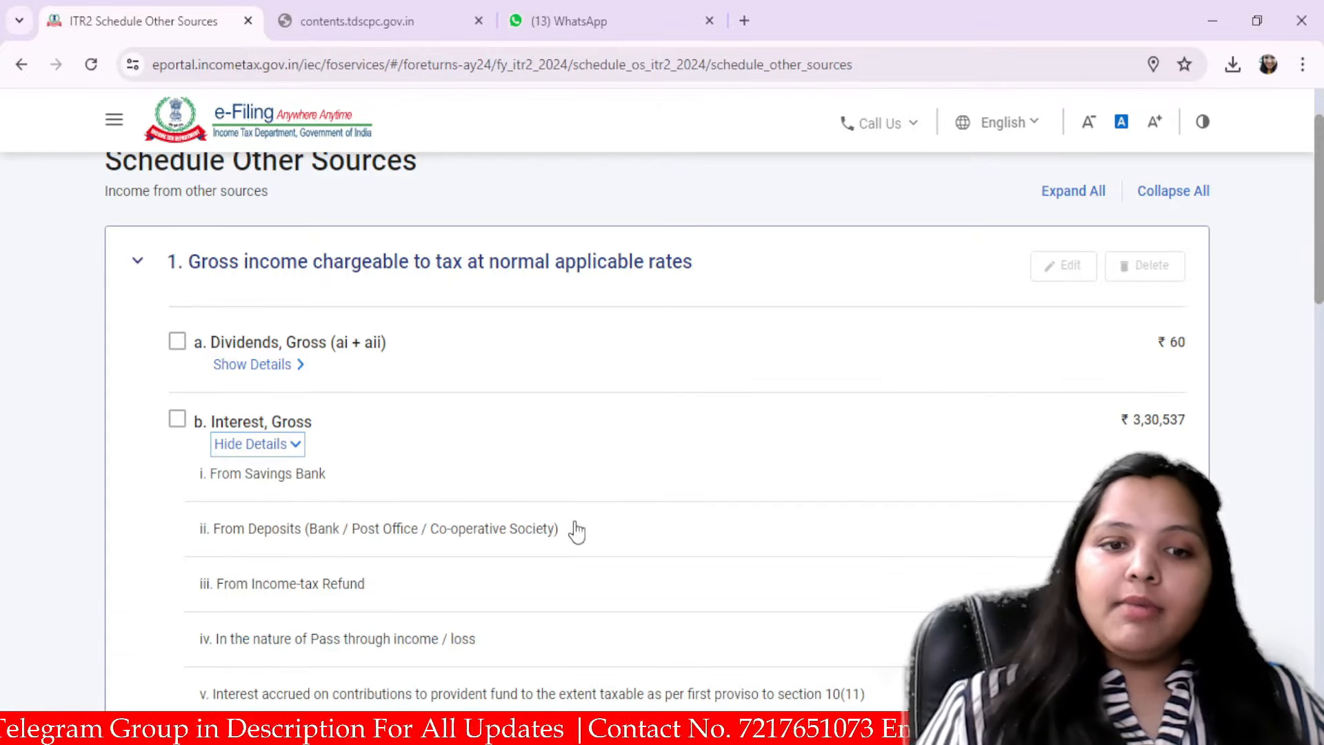
pyautogui.scroll(-3, 784, 604)
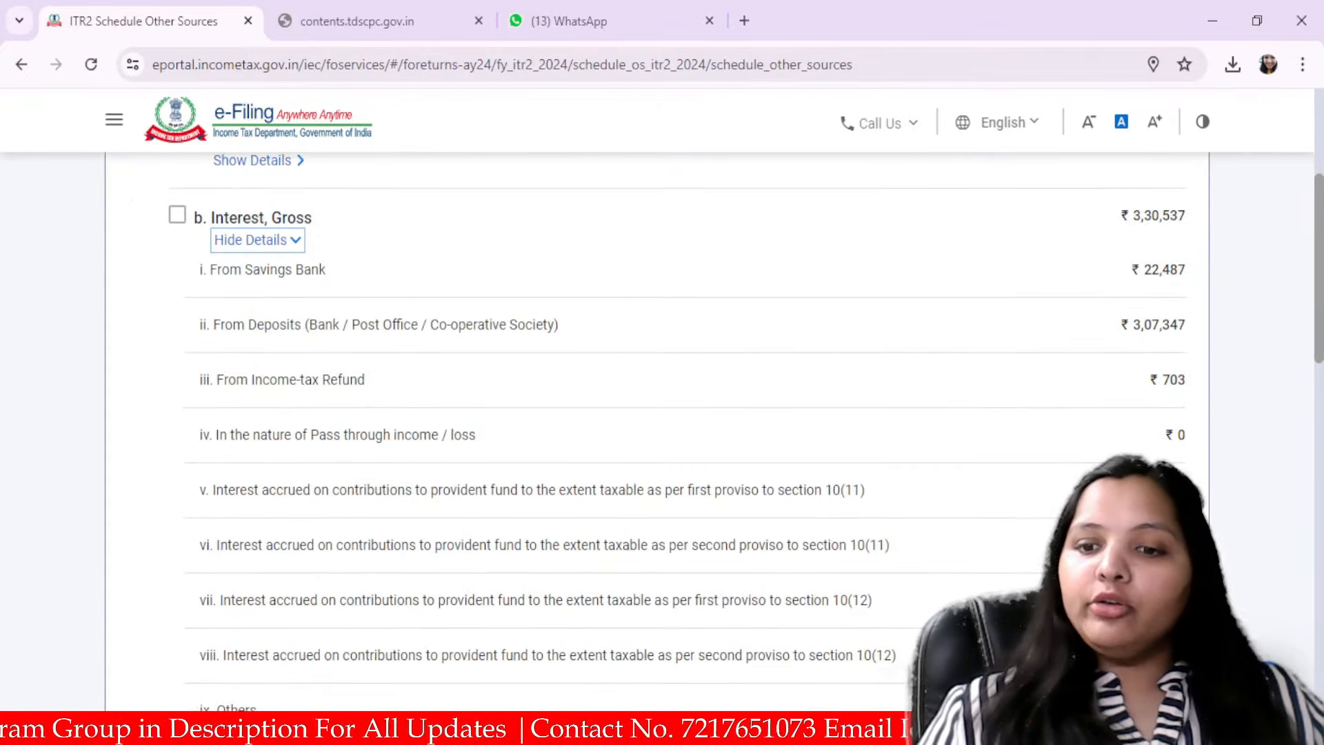
pyautogui.scroll(-10, 655, 448)
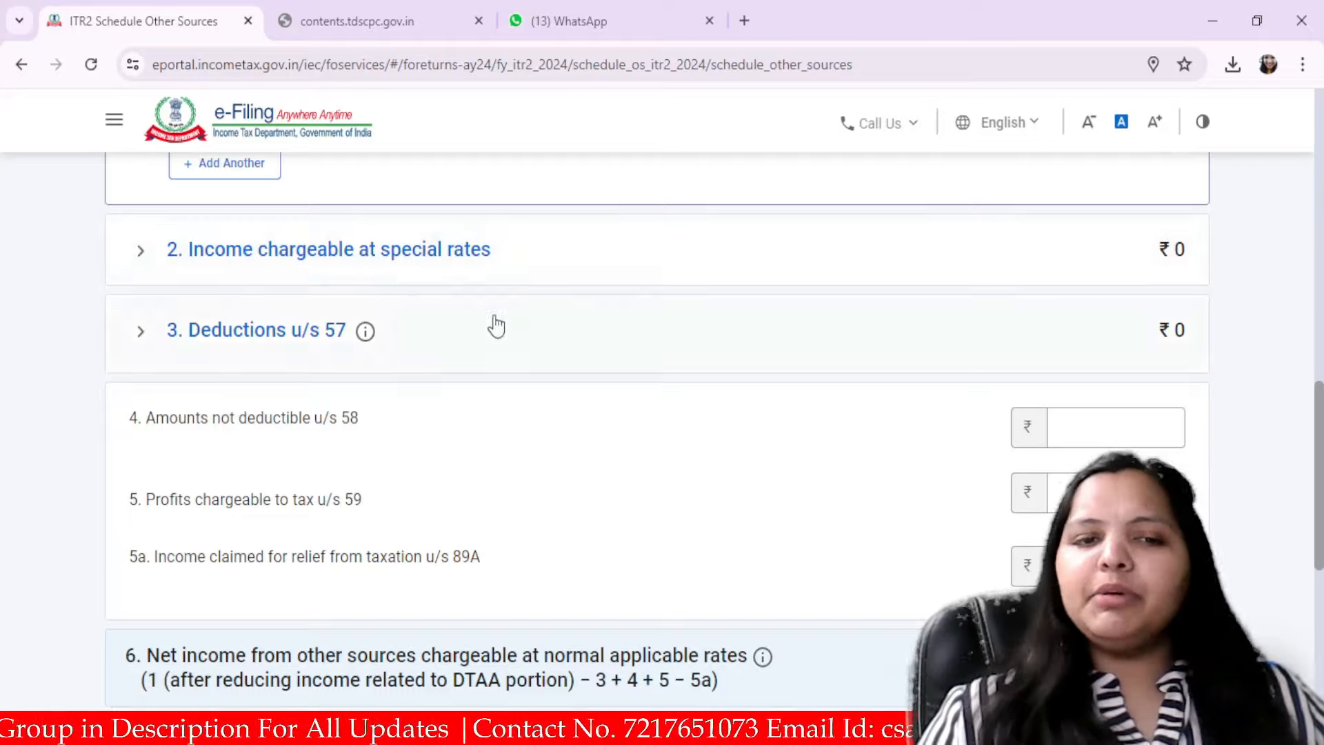
pyautogui.scroll(15, 496, 326)
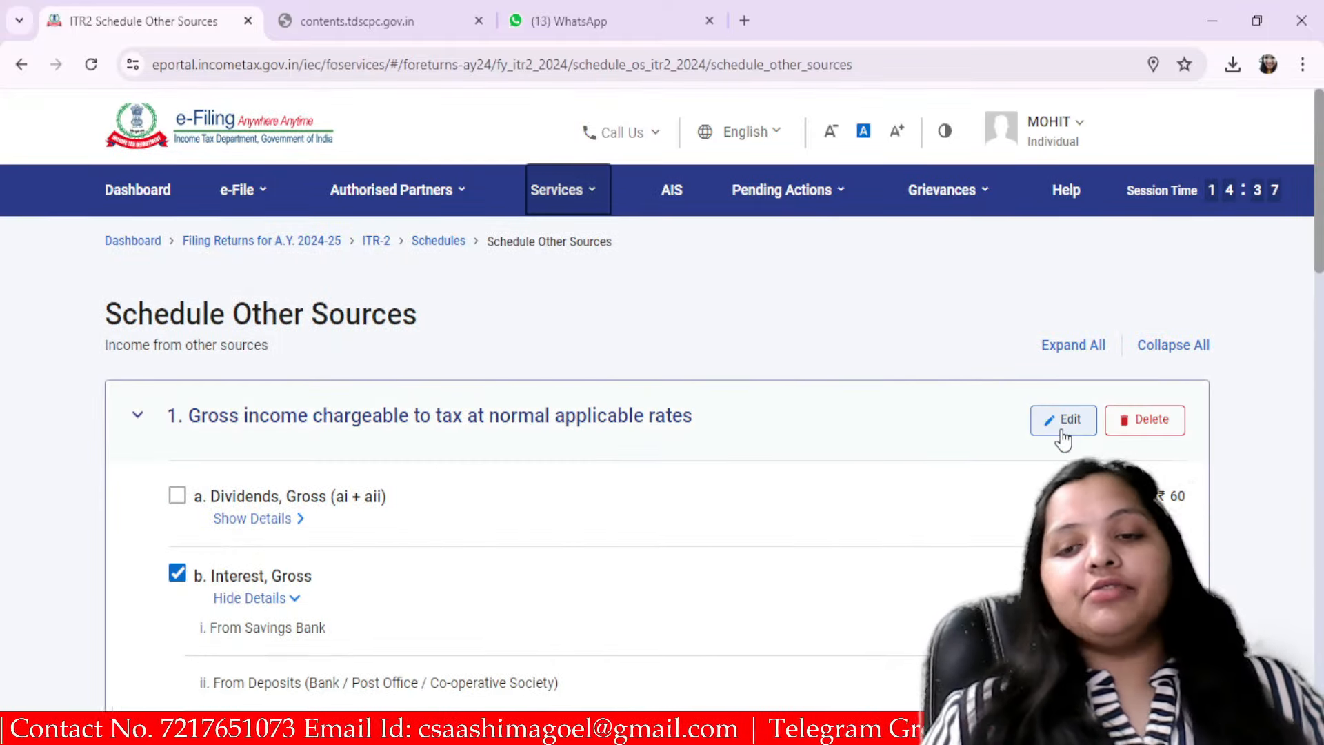
pyautogui.scroll(-15, 1048, 479)
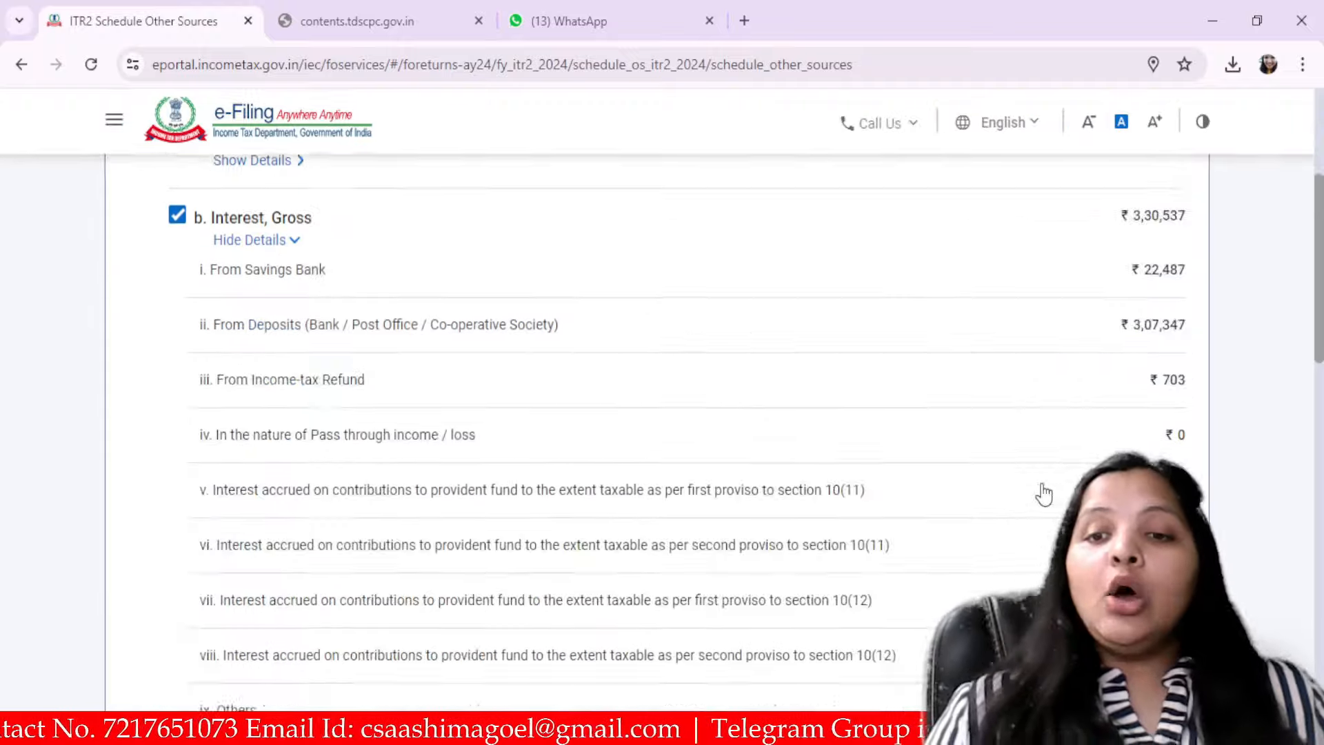
pyautogui.scroll(-3, 657, 386)
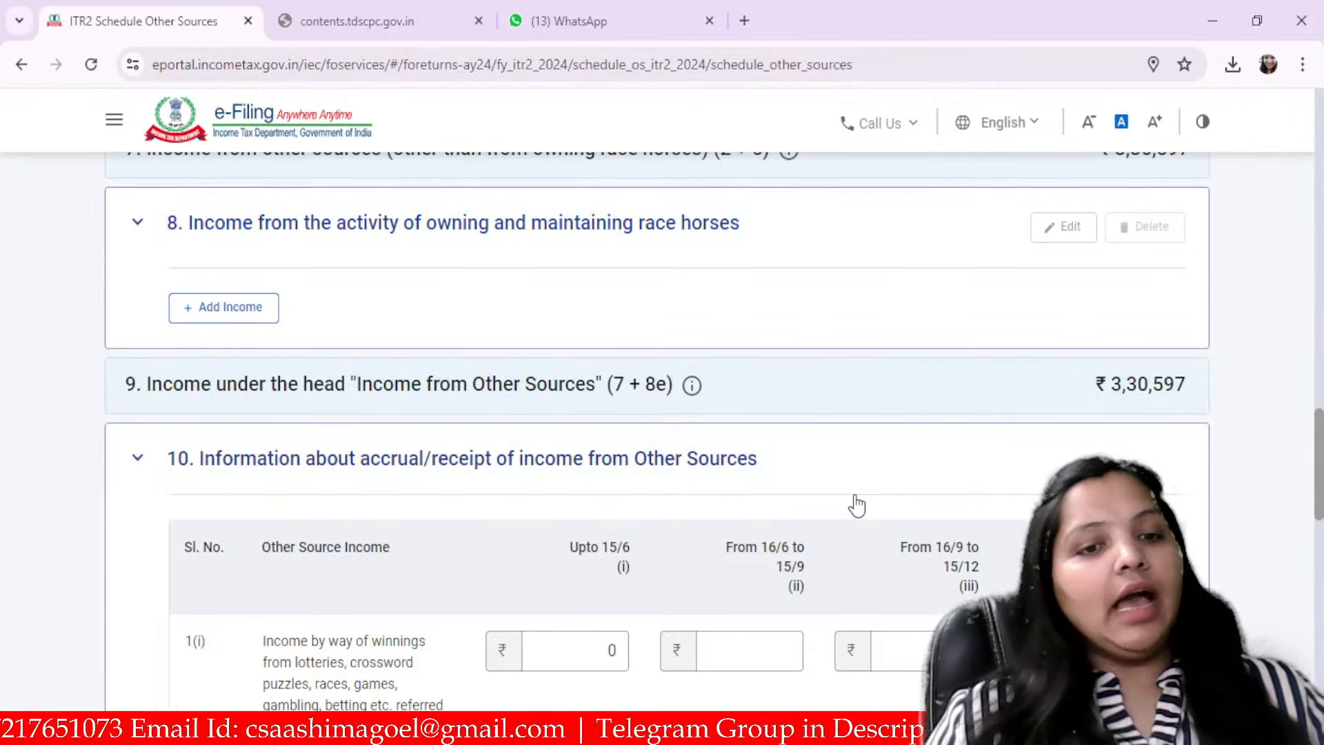
pyautogui.scroll(-7, 855, 507)
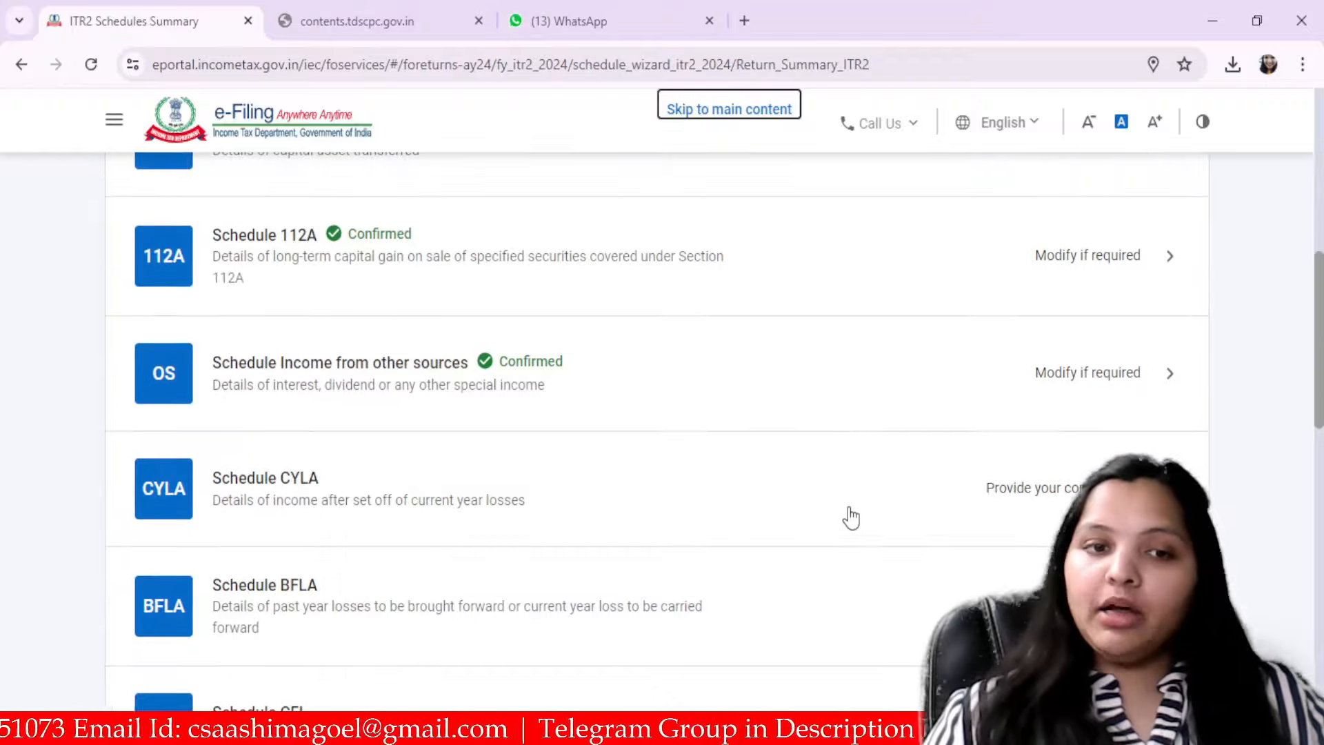
# Open Schedule VIA for Chapter VI-A deductions from the schedules summary and expand Part B
pyautogui.scroll(-6, 276, 372)
pyautogui.click(238, 331)
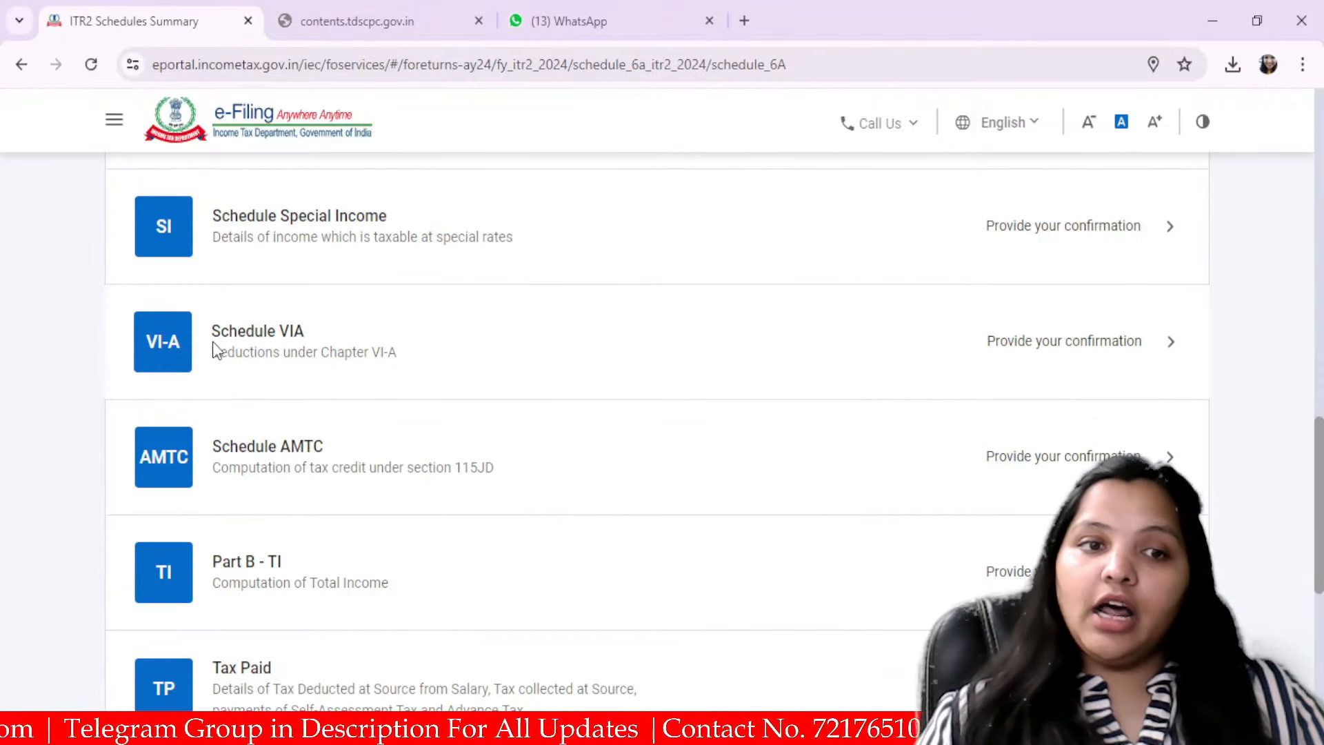
pyautogui.click(496, 392)
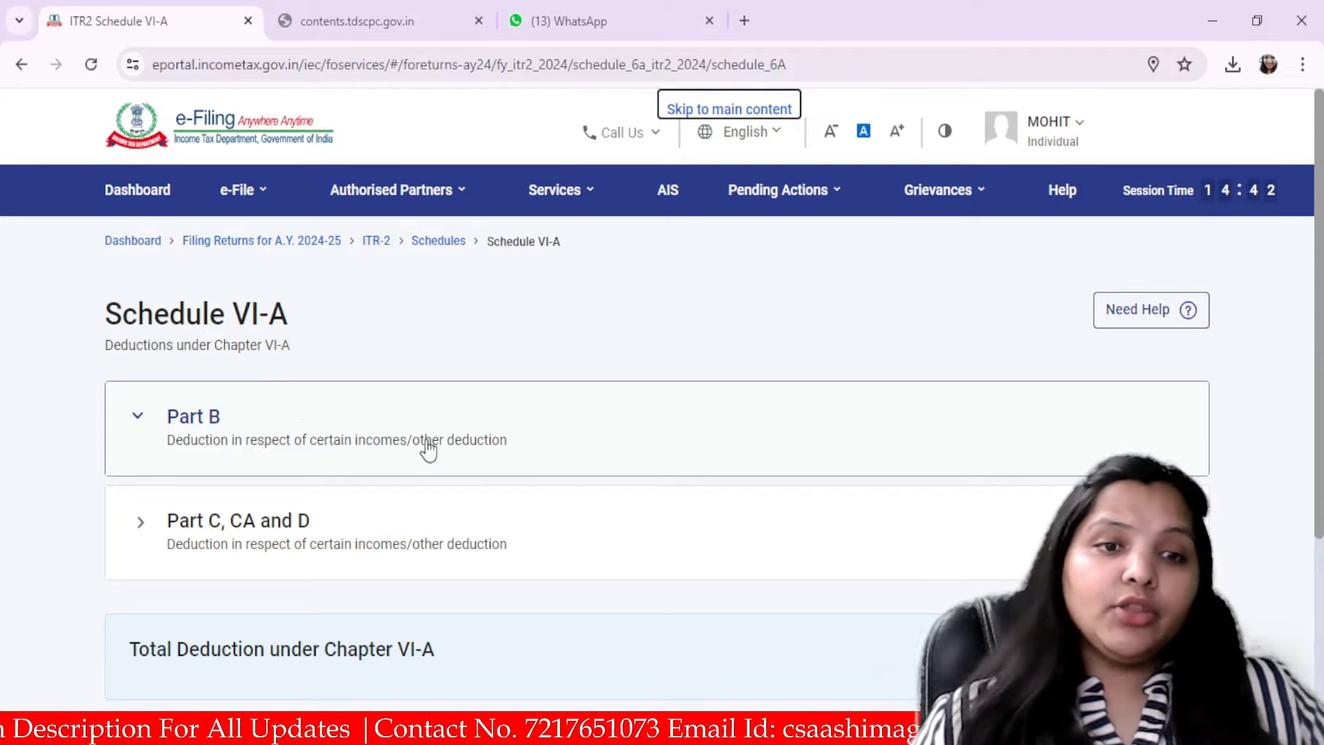
pyautogui.scroll(-2, 414, 427)
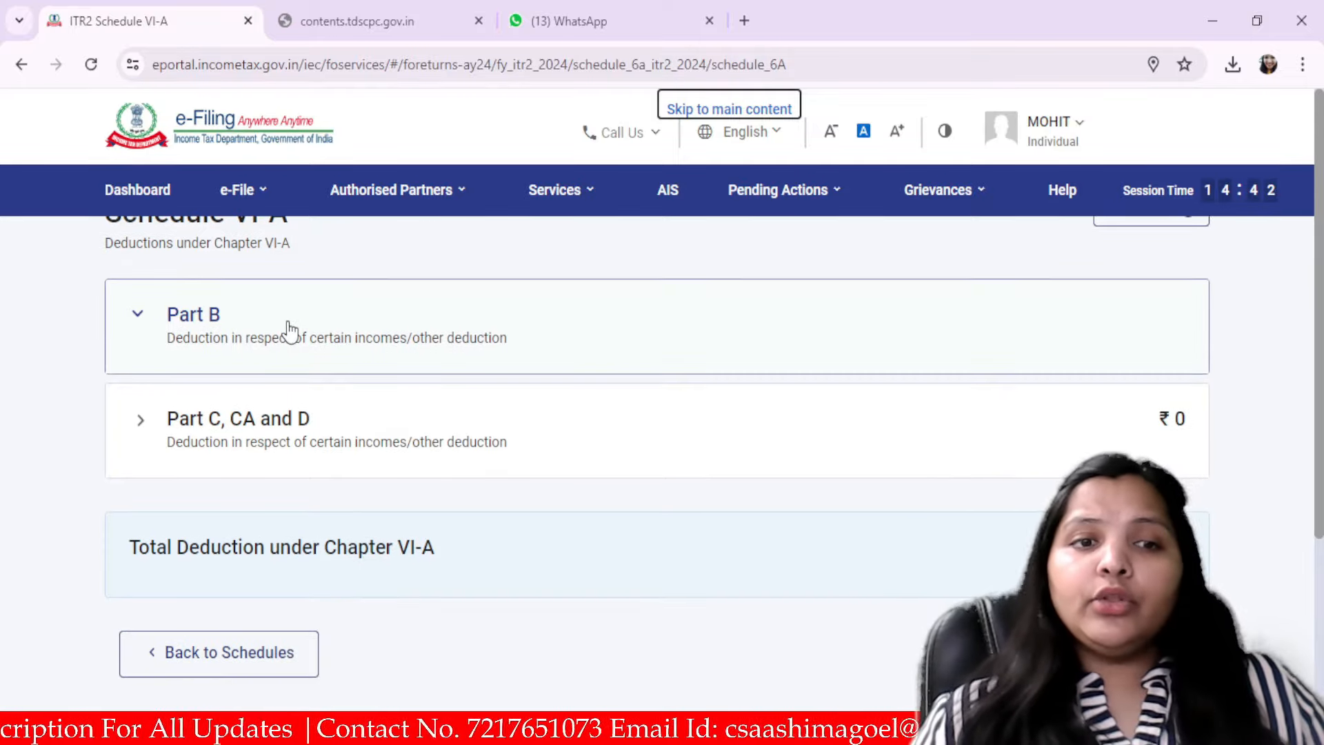
pyautogui.scroll(-1, 301, 408)
pyautogui.scroll(-10, 349, 450)
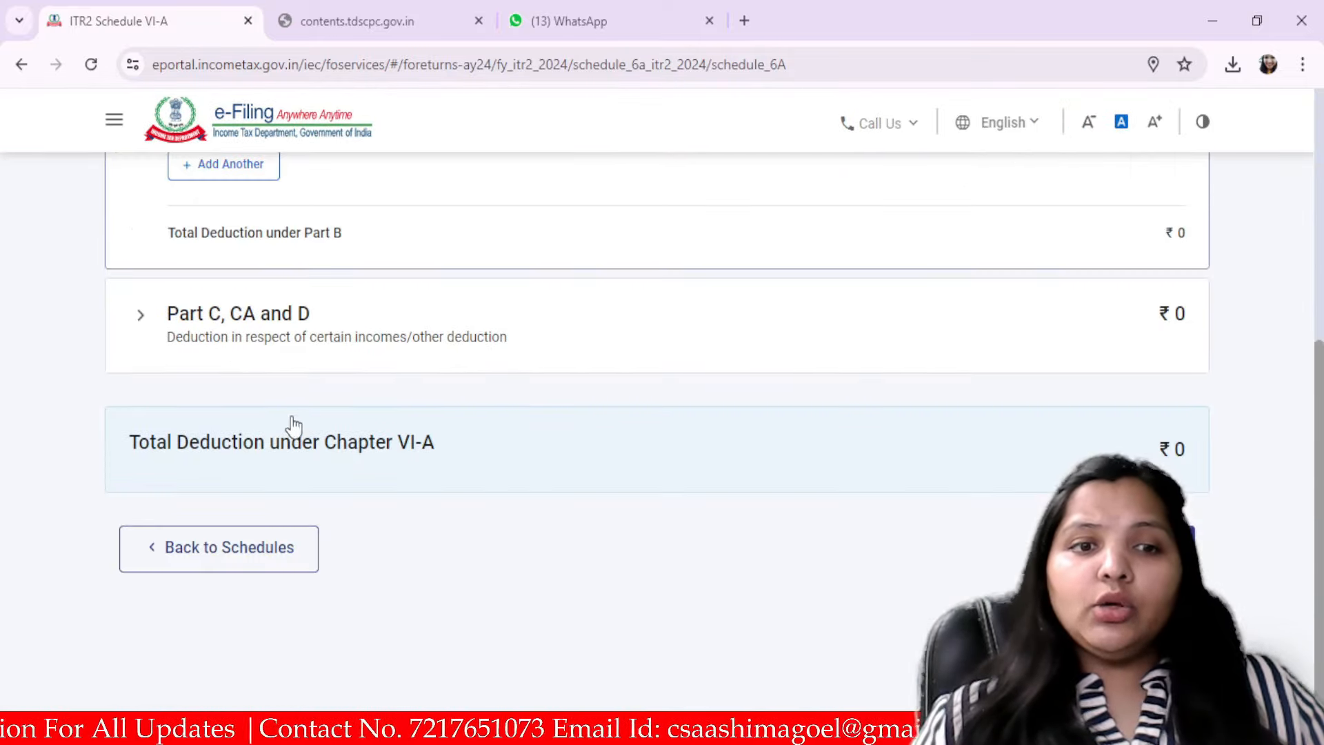
# Start another deduction under Part B and choose 80CCD(2) - Contribution to pension scheme of Central Government by Employer
pyautogui.scroll(3, 324, 421)
pyautogui.click(236, 368)
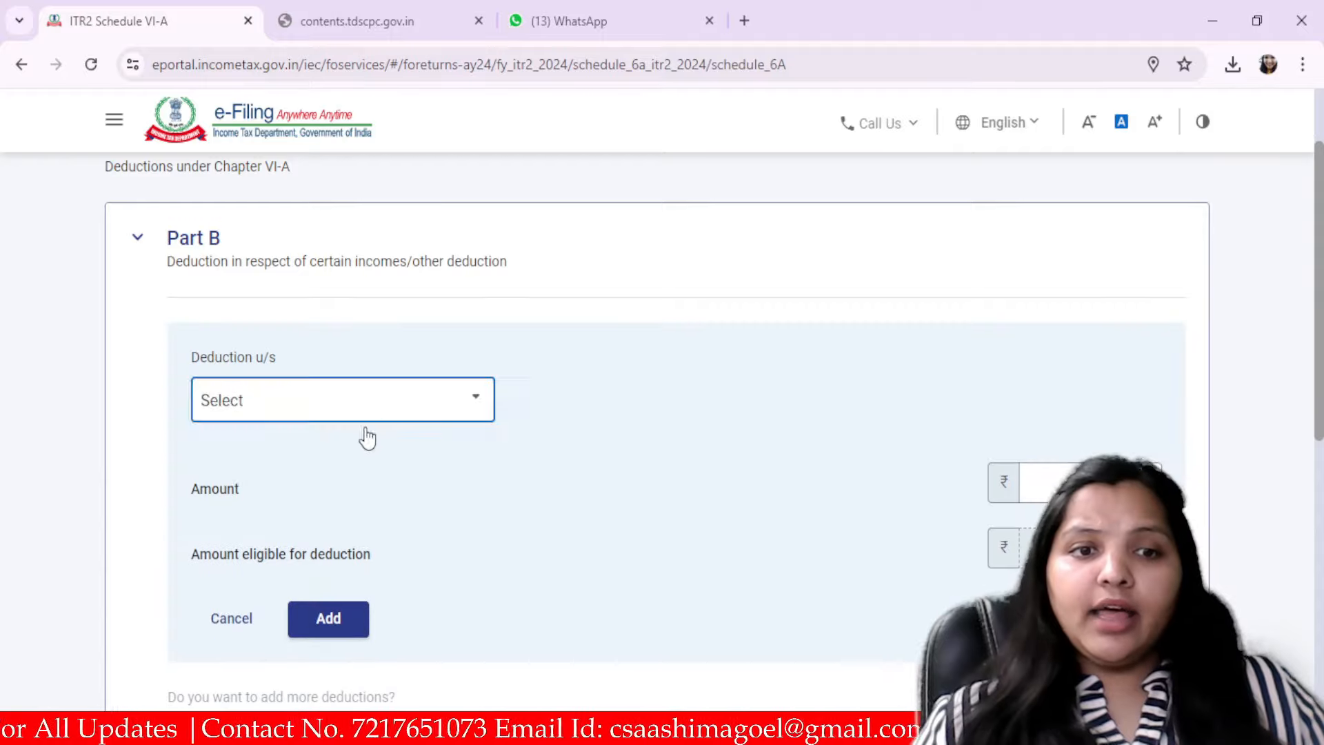
pyautogui.click(342, 403)
pyautogui.scroll(-3, 300, 569)
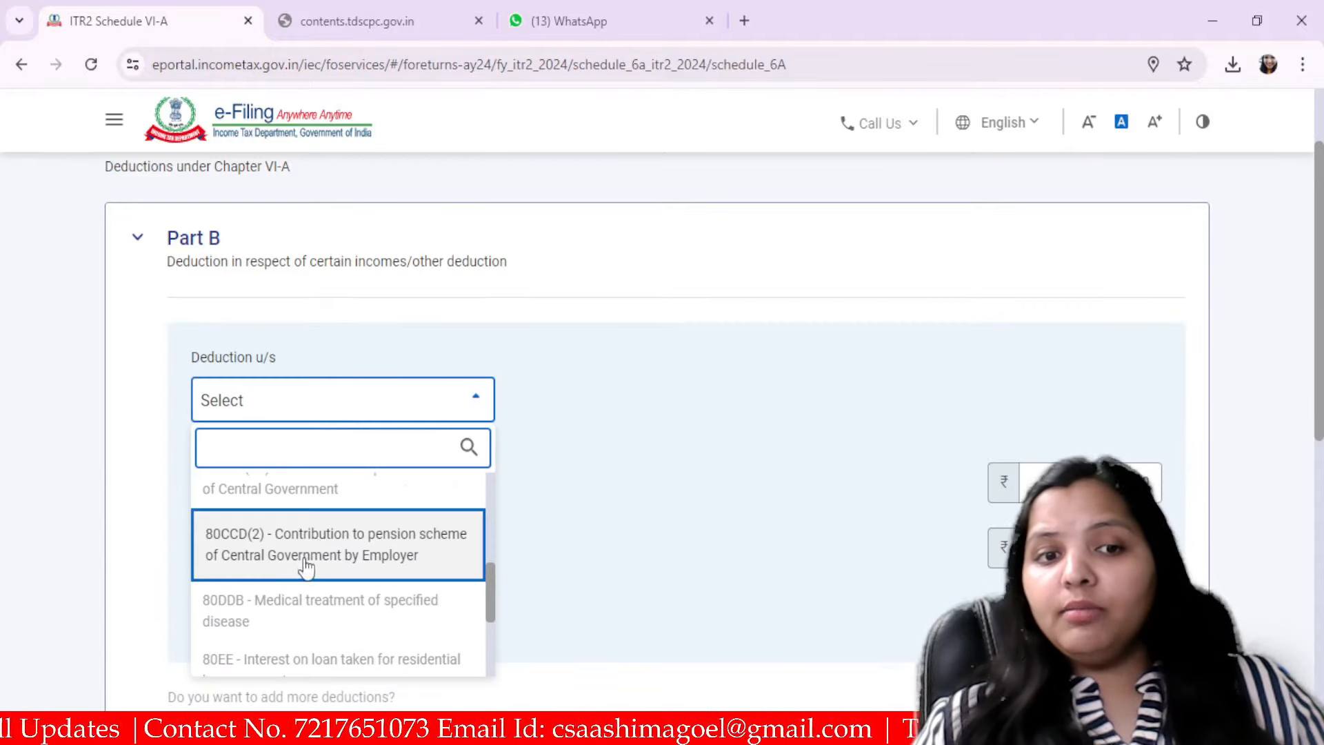
pyautogui.scroll(1, 324, 545)
pyautogui.scroll(-3, 355, 528)
pyautogui.scroll(3, 345, 552)
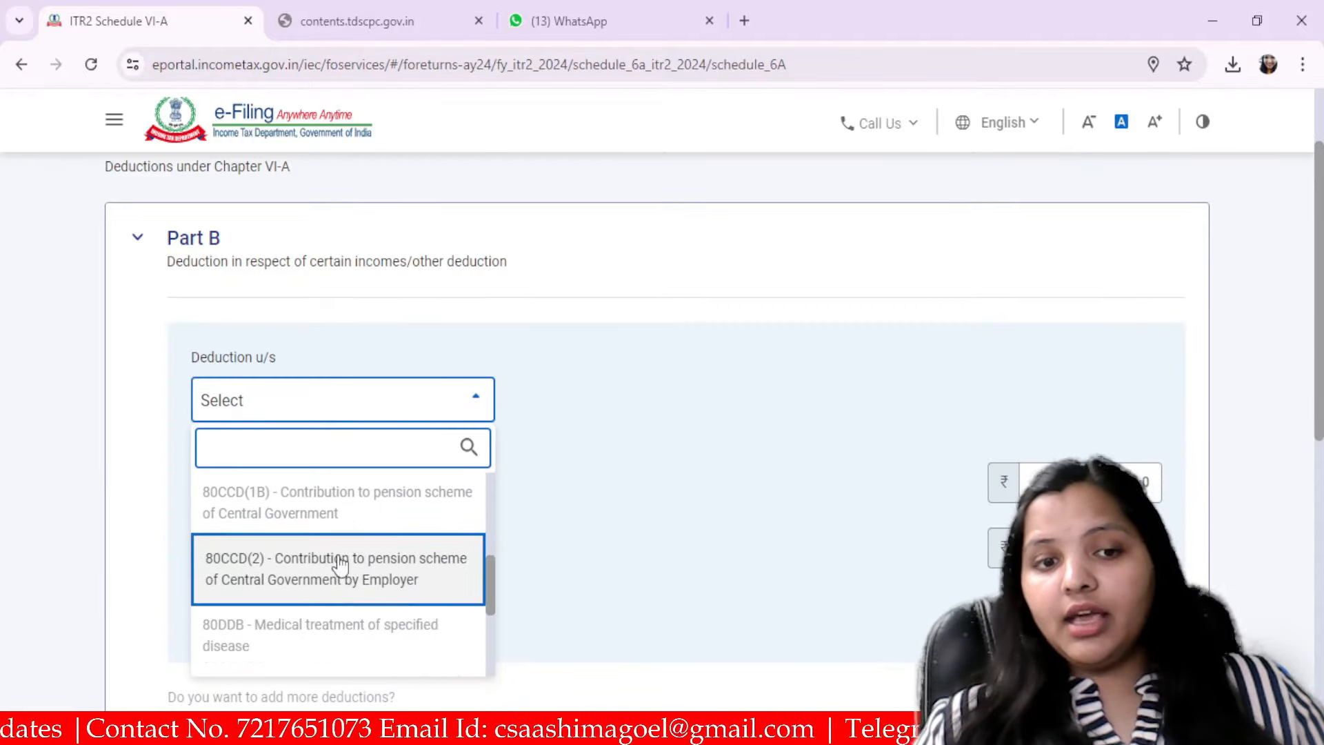
pyautogui.click(343, 561)
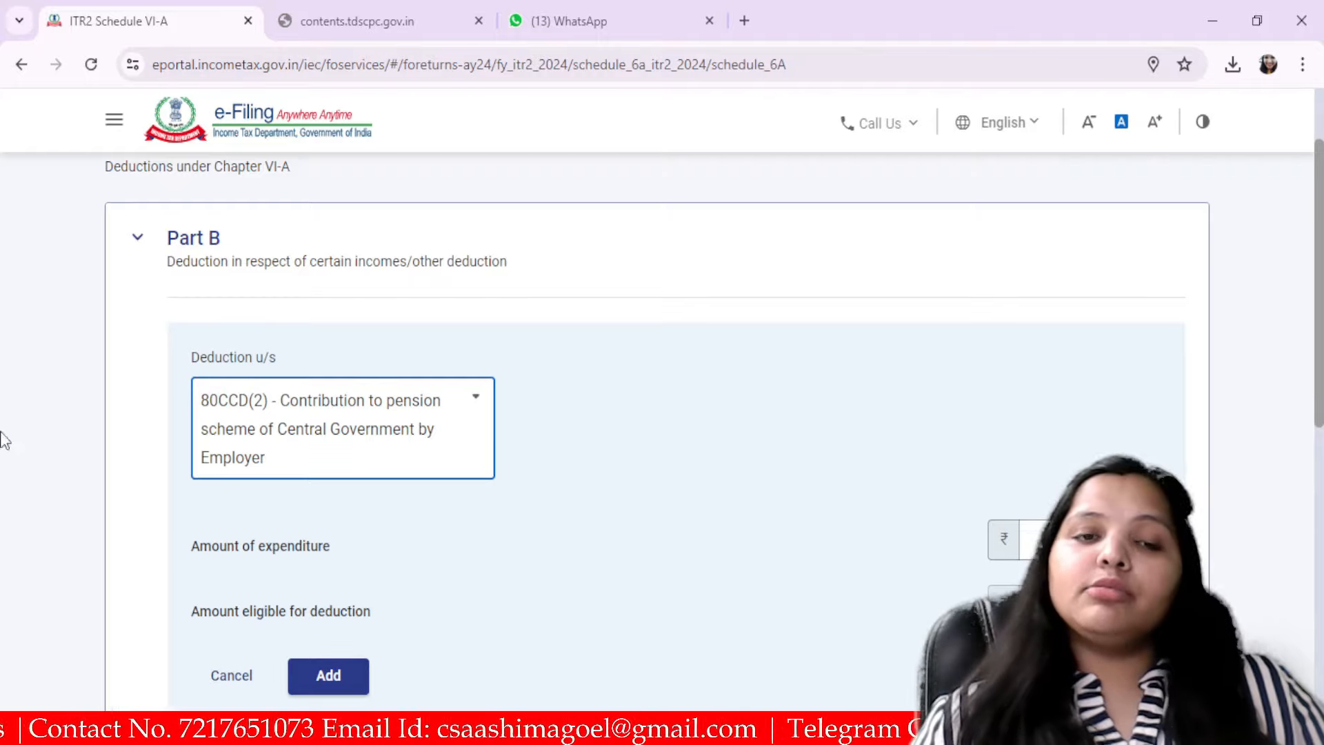
# Set the amount of expenditure for the 80CCD(2) deduction to ₹50,000 and add the deduction to Part B
pyautogui.click(1090, 539)
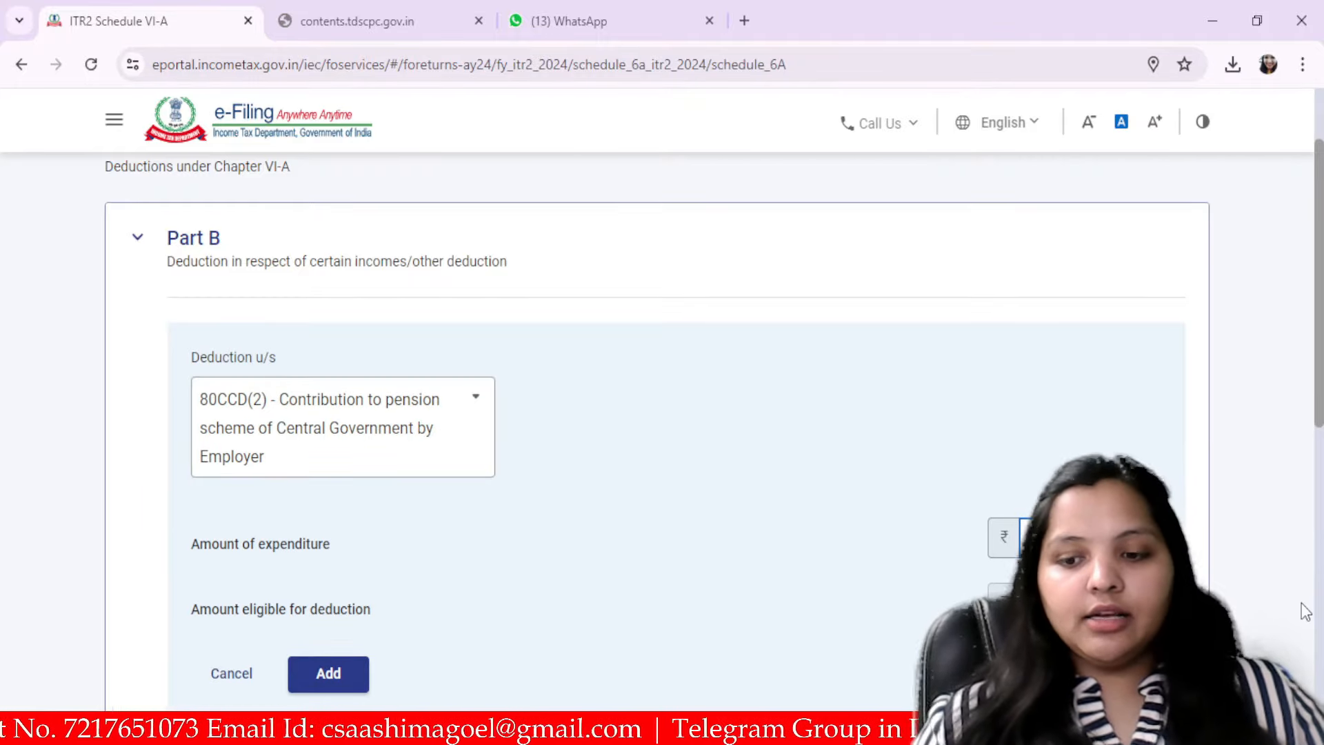
pyautogui.scroll(-7, 1061, 446)
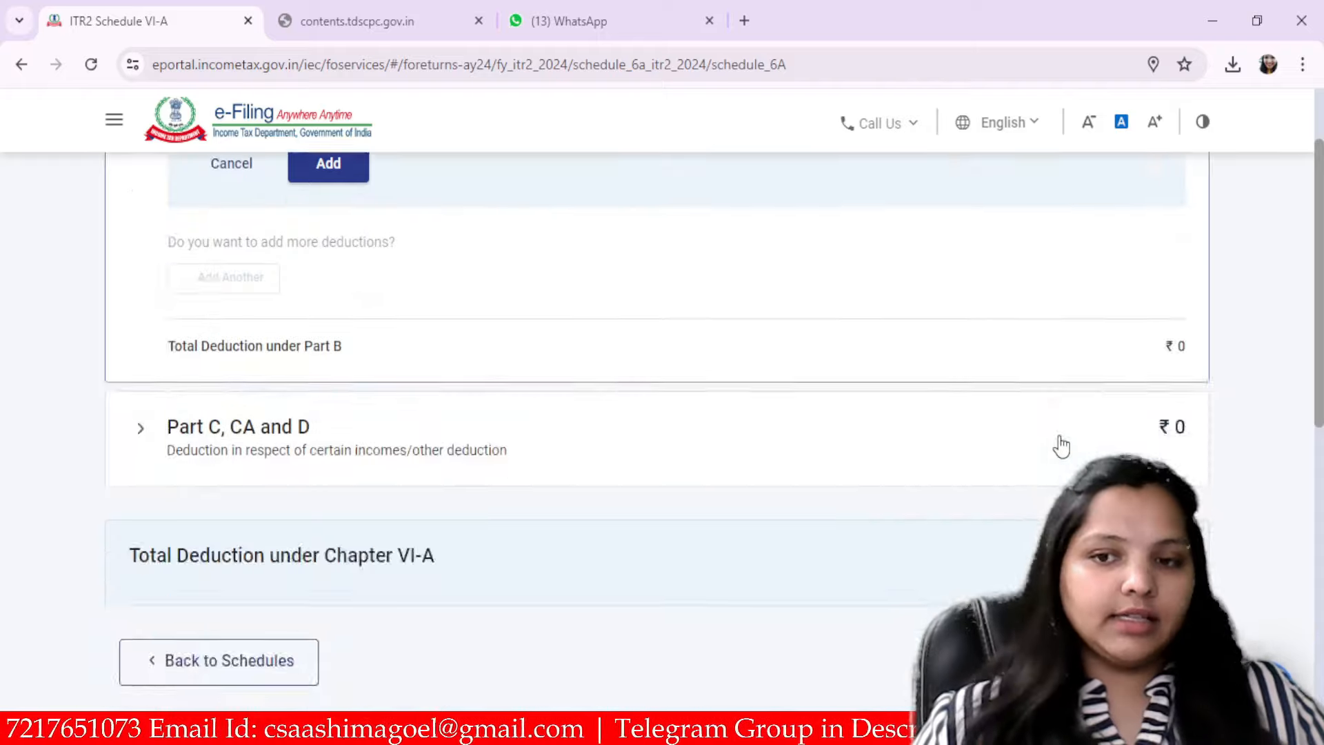
pyautogui.scroll(-5, 1239, 524)
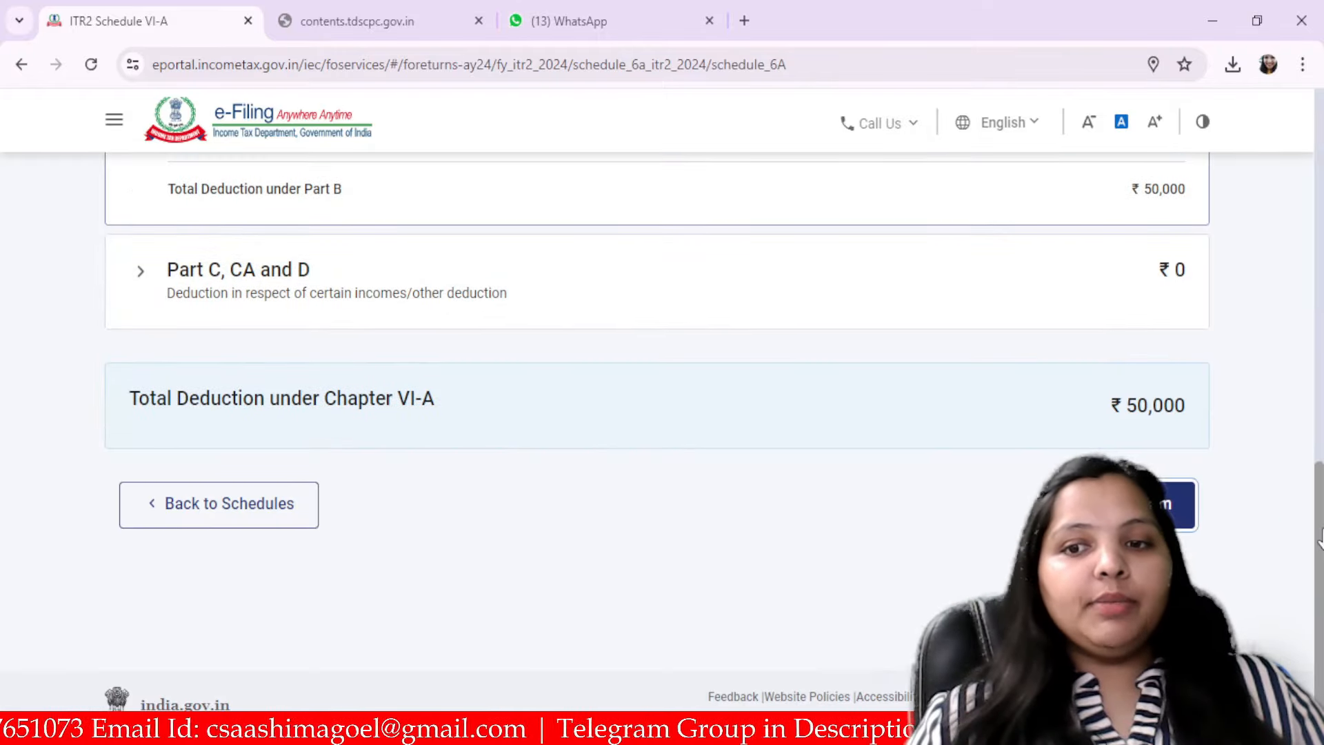
# Confirm Schedule VIA, and open and confirm Schedule CYLA for the set-off of current year losses
pyautogui.scroll(-7, 617, 456)
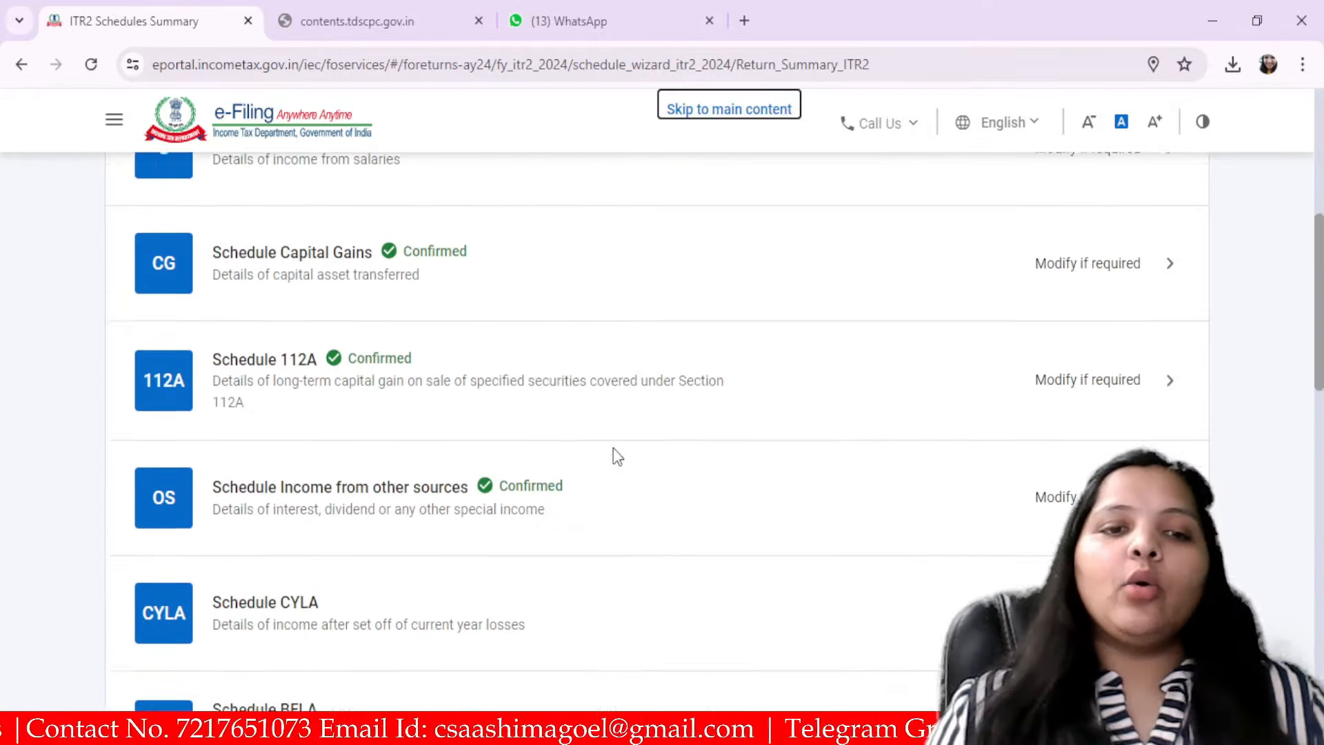
pyautogui.click(228, 584)
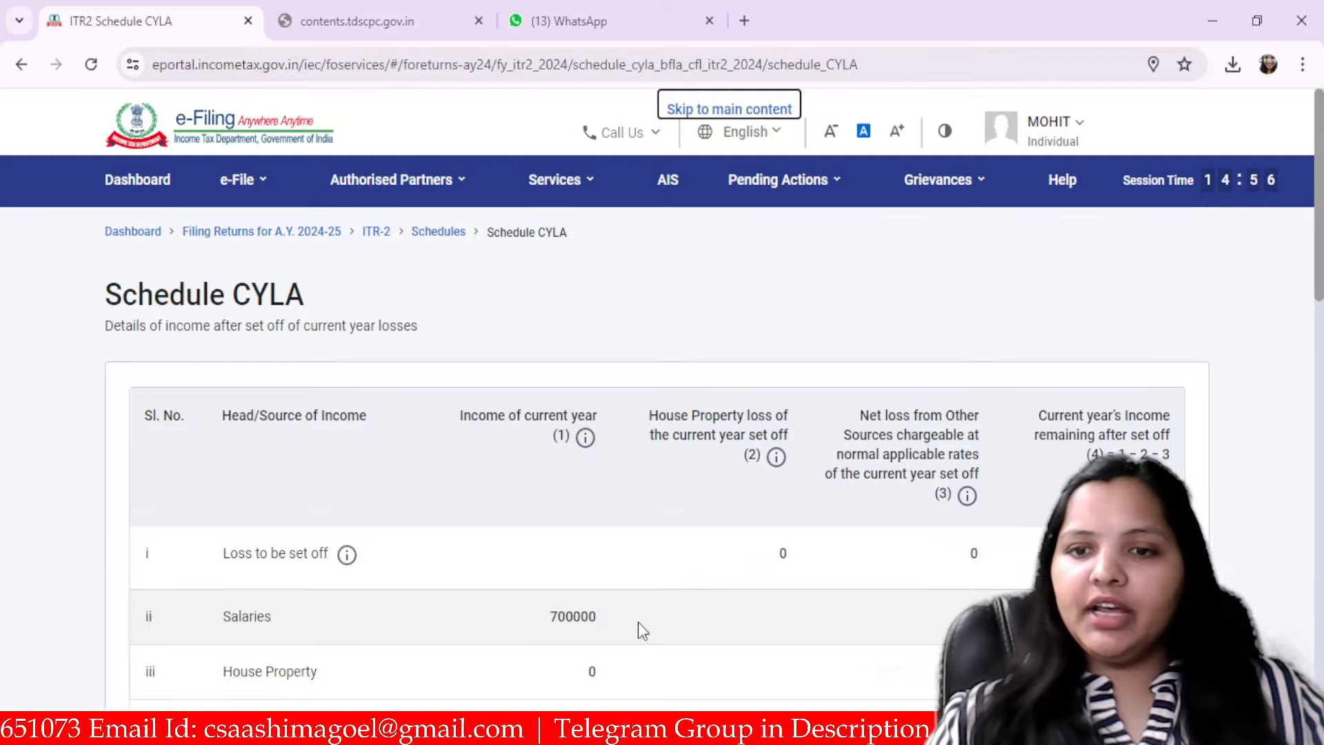
pyautogui.scroll(-15, 1008, 500)
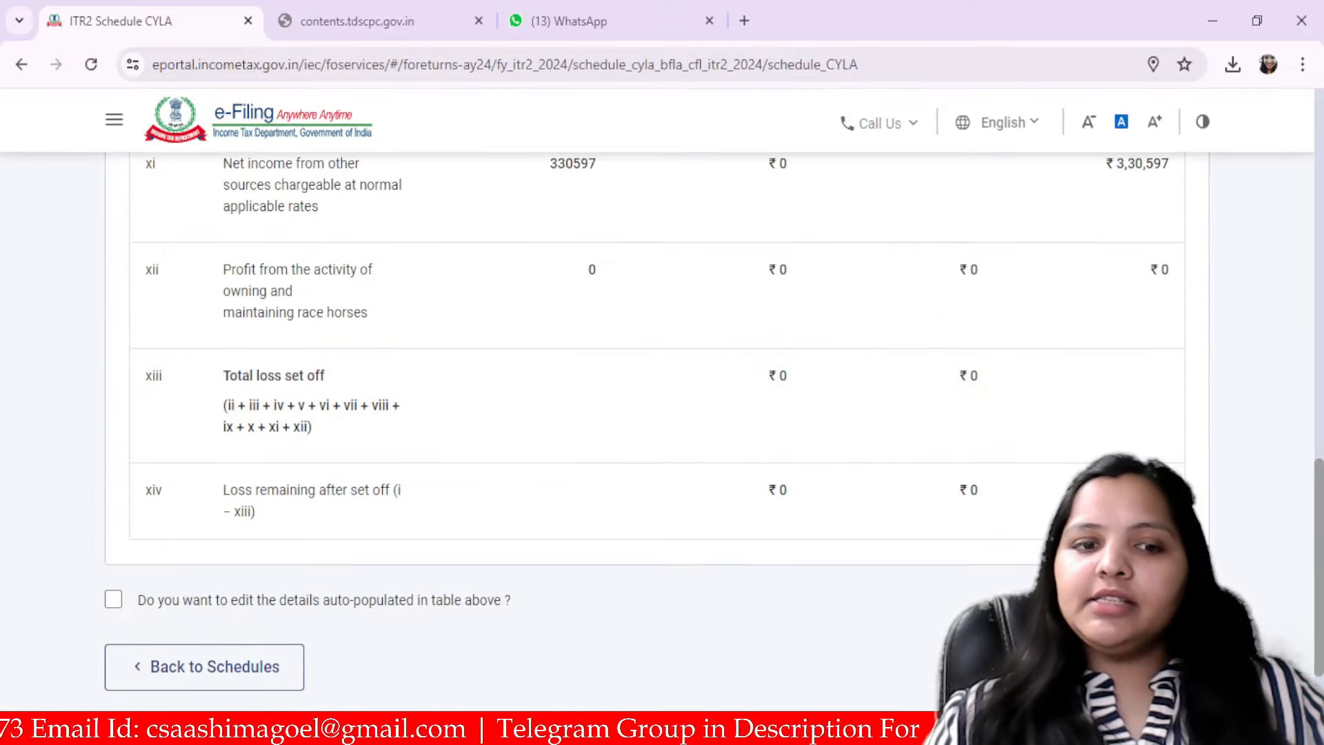
pyautogui.click(1141, 667)
# Open and confirm Schedule BFLA for brought forward losses, and confirm Schedule CFL for losses carried forward to future years
pyautogui.scroll(-5, 524, 507)
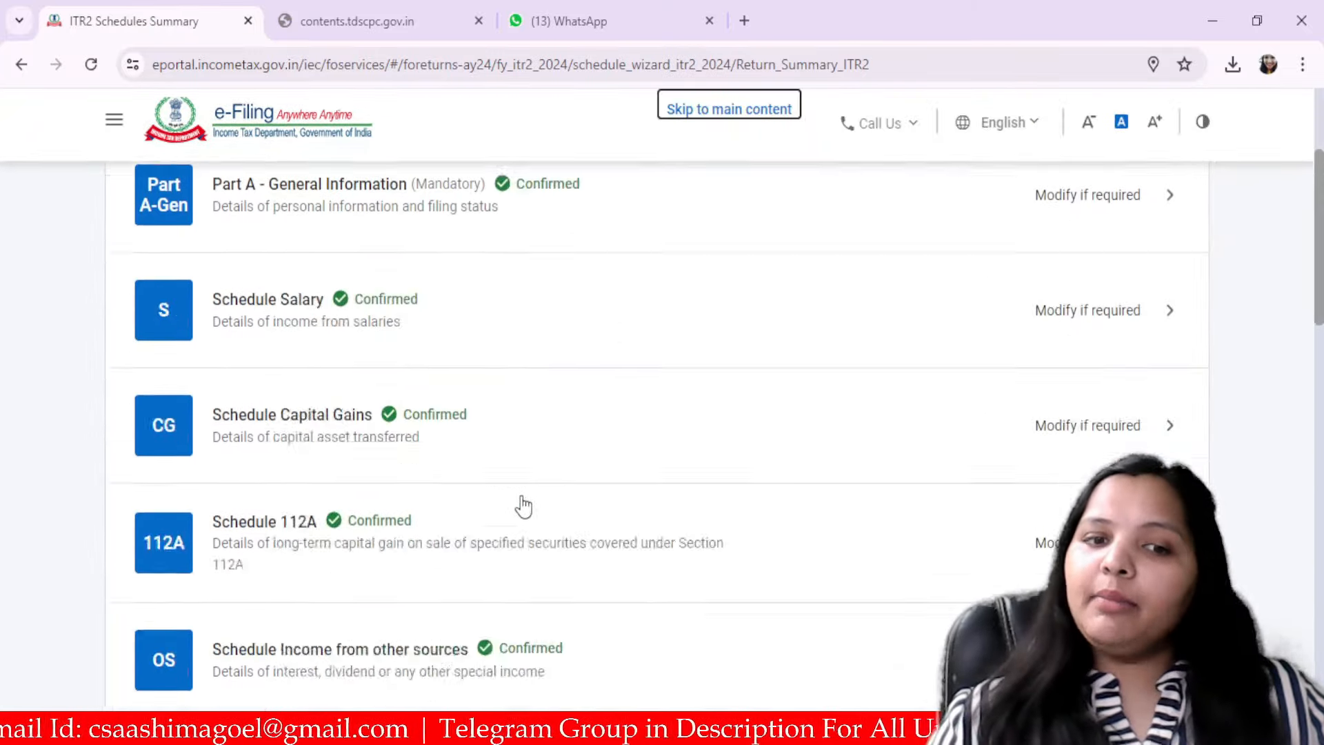
pyautogui.scroll(-7, 523, 507)
pyautogui.click(238, 403)
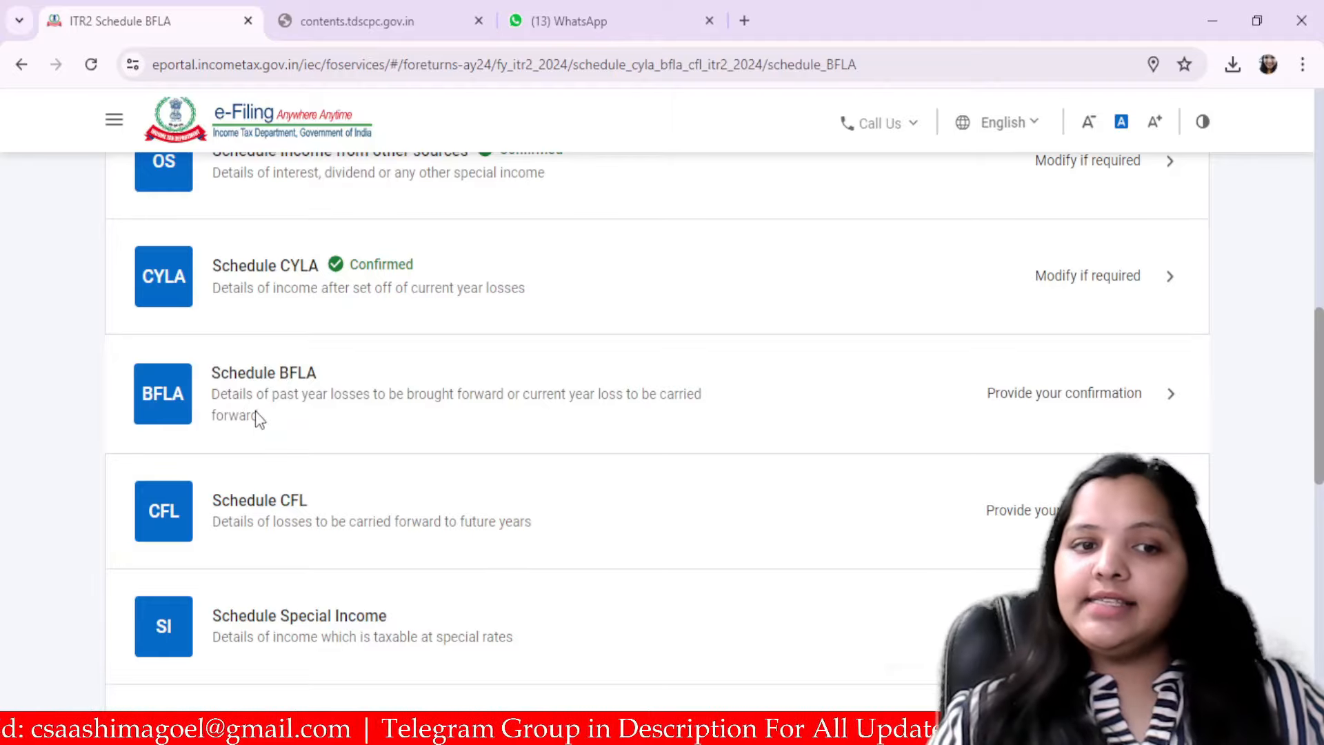
pyautogui.scroll(-6, 455, 493)
pyautogui.scroll(-5, 1272, 604)
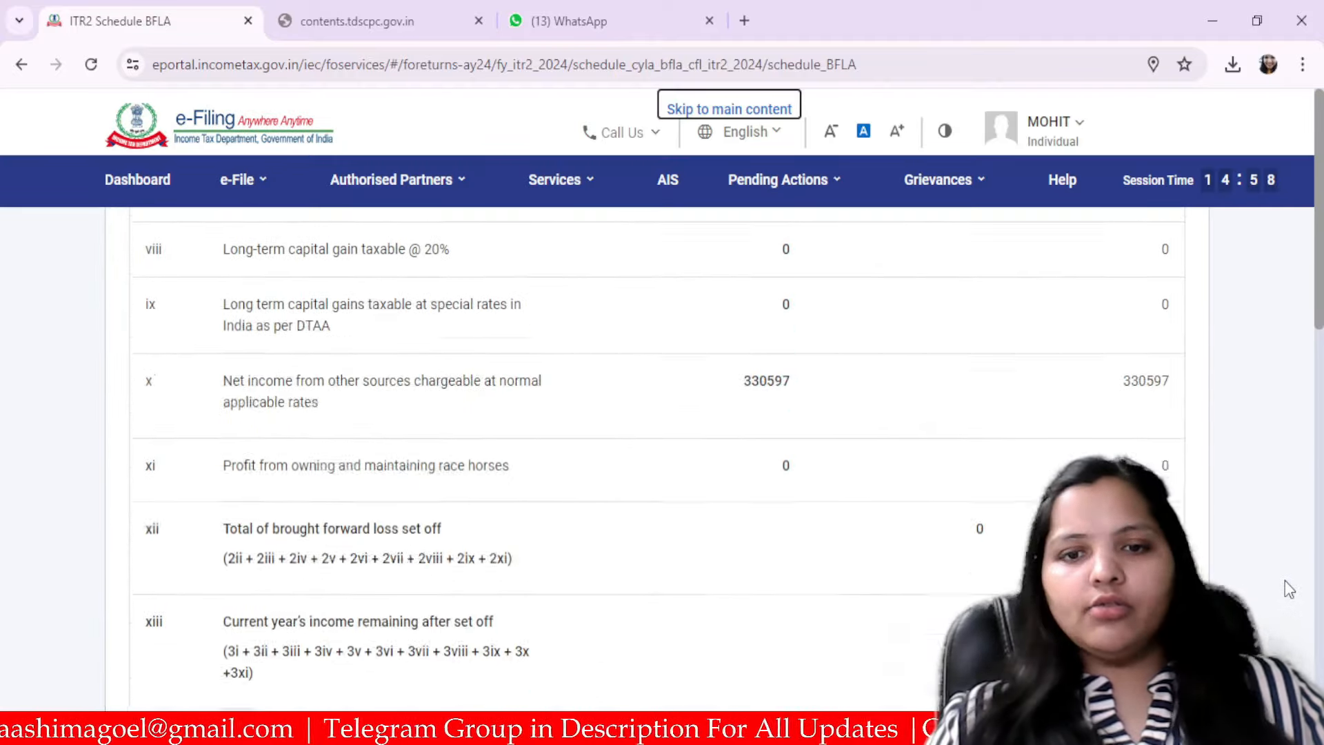
pyautogui.scroll(-3, 1289, 589)
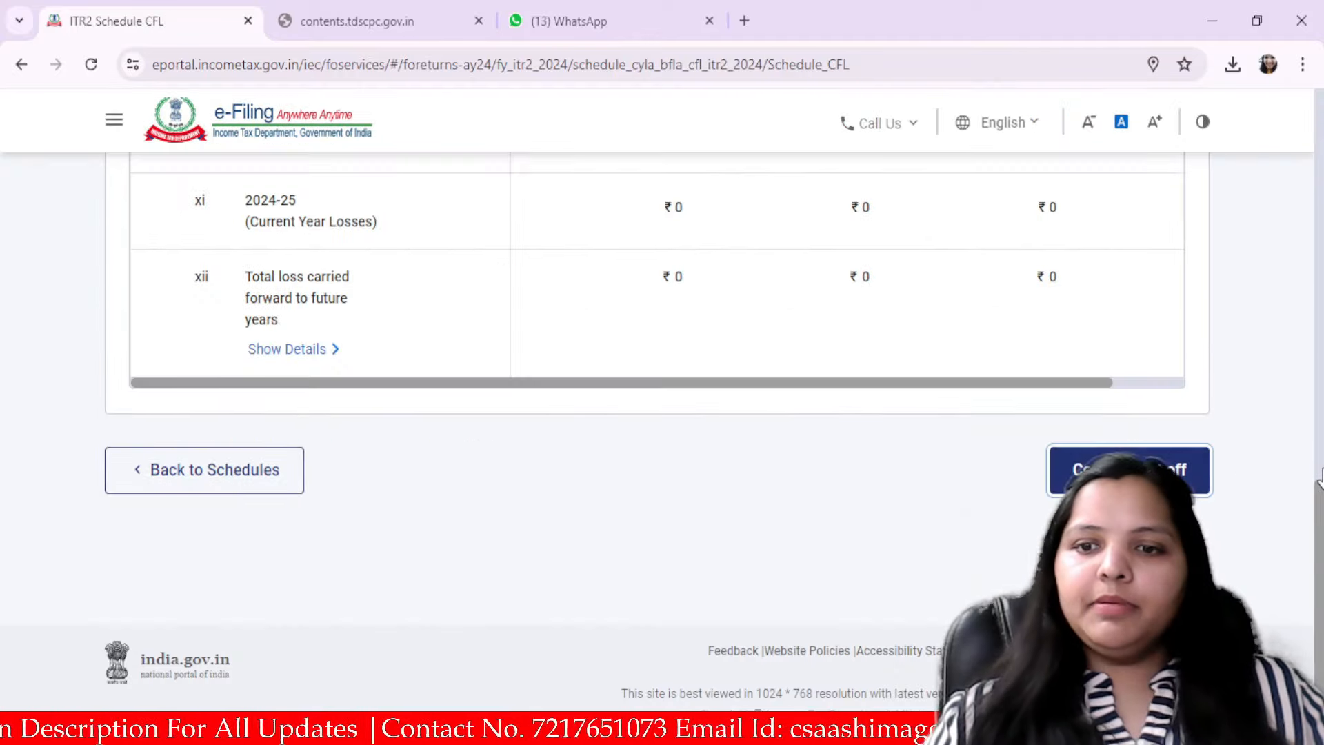
# Confirm Schedule Special Income and Schedule AMTC, and open Part B - TI for the computation of total income
pyautogui.scroll(-6, 955, 485)
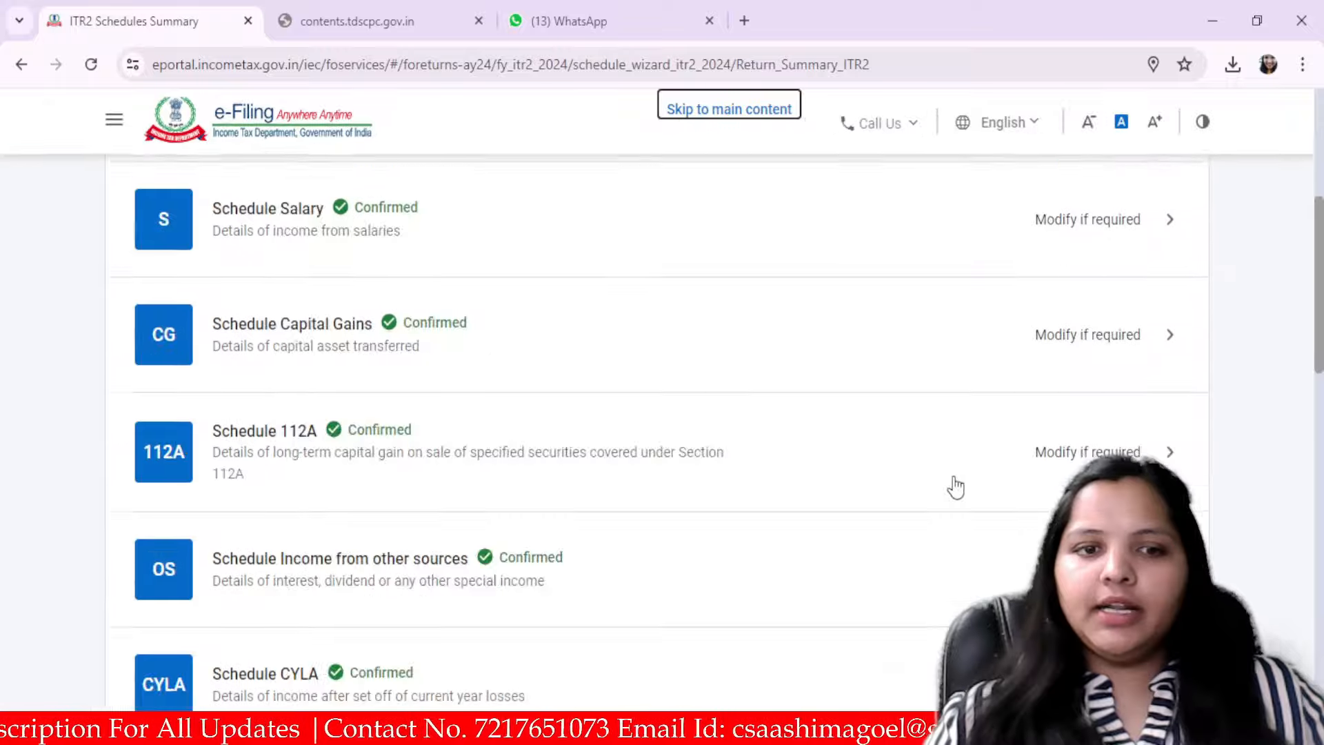
pyautogui.scroll(-10, 955, 485)
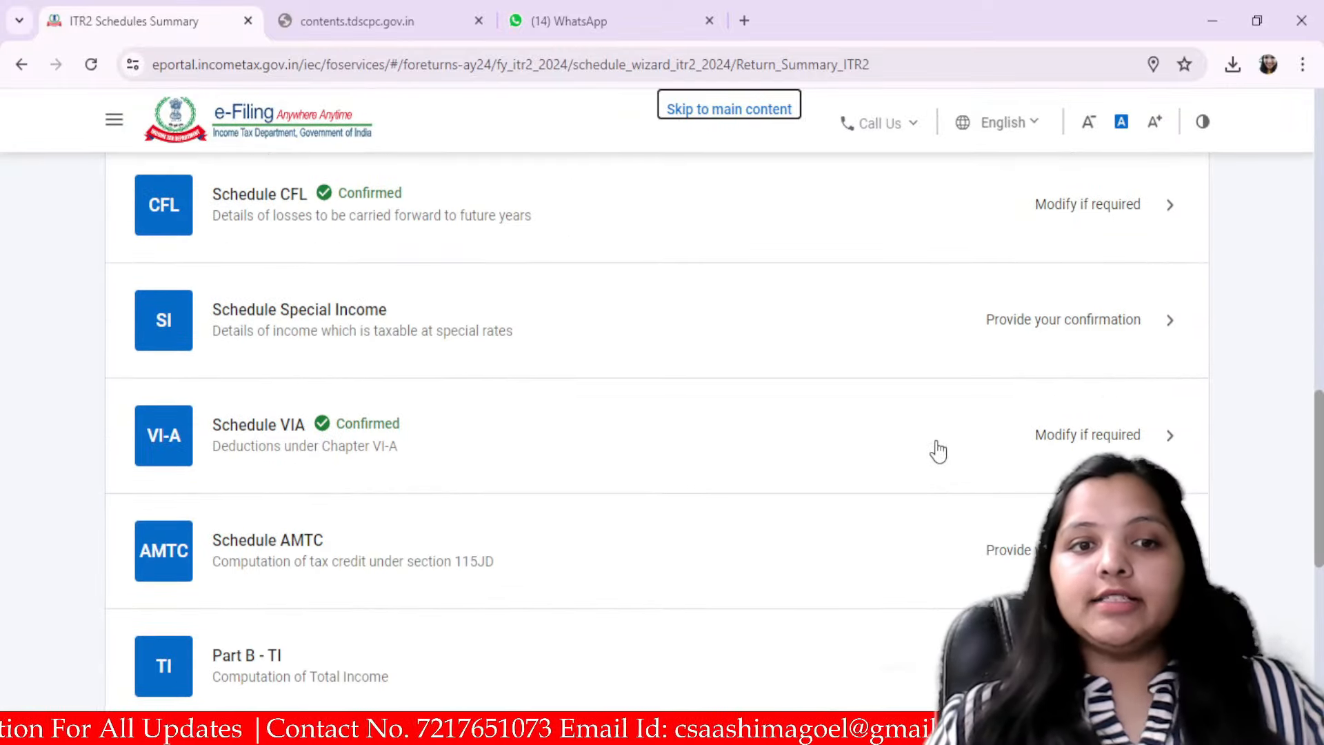
pyautogui.scroll(-1, 920, 453)
pyautogui.click(317, 548)
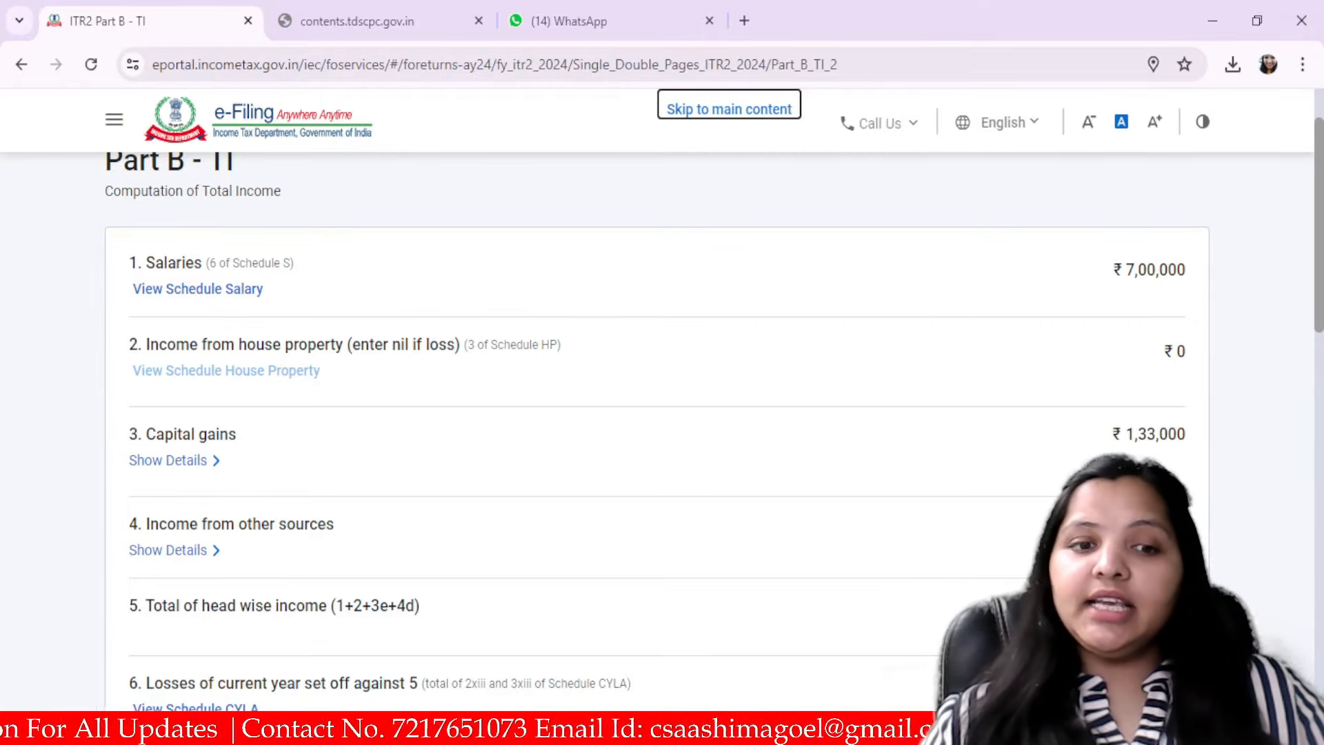
# Review the head-wise income, Chapter VI-A deductions, total income and aggregate income in Part B - TI and confirm it
pyautogui.scroll(-5, 1317, 545)
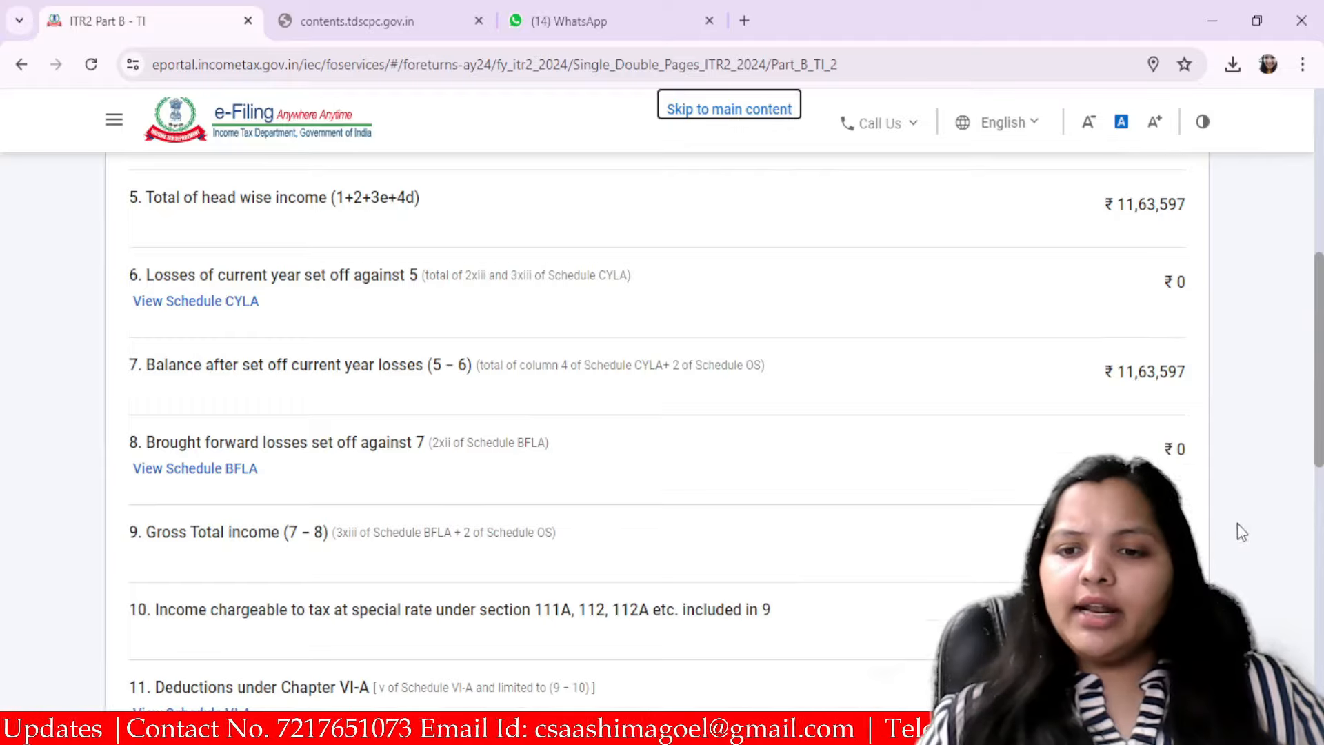
pyautogui.scroll(-10, 1237, 532)
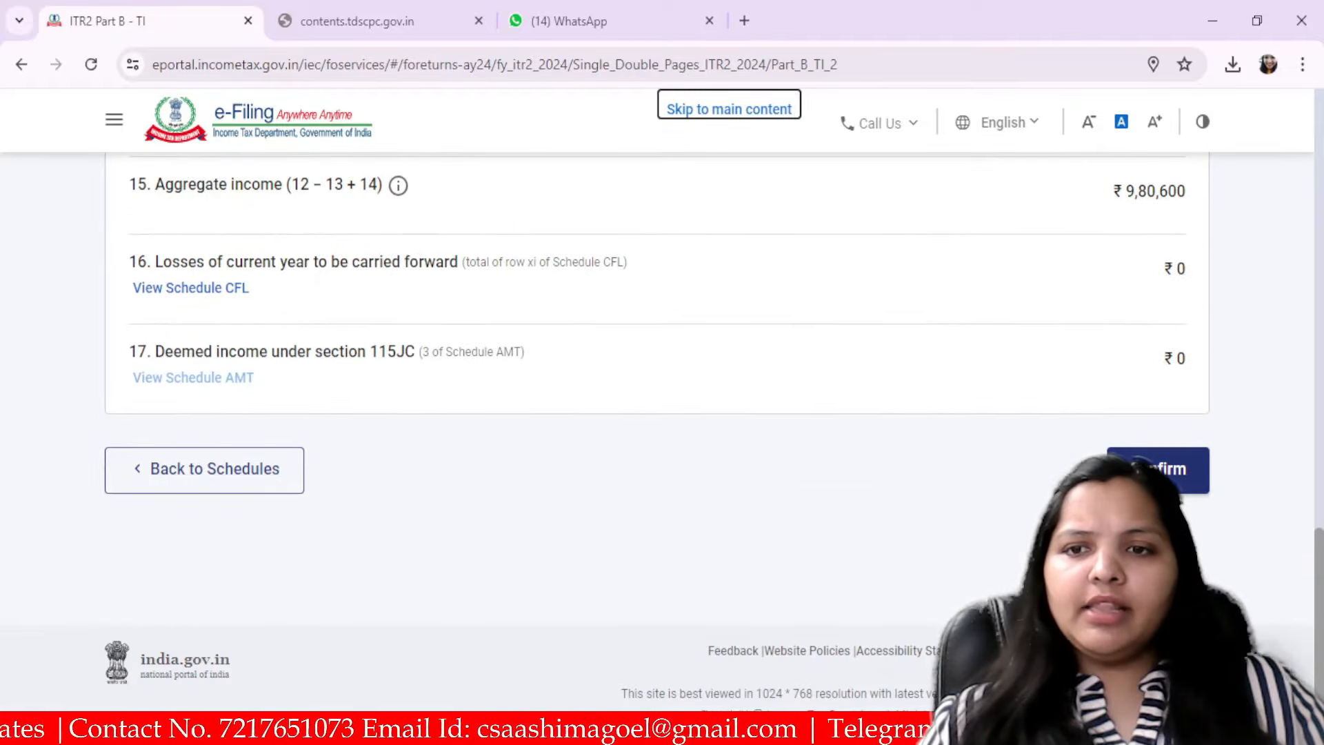
pyautogui.scroll(6, 777, 428)
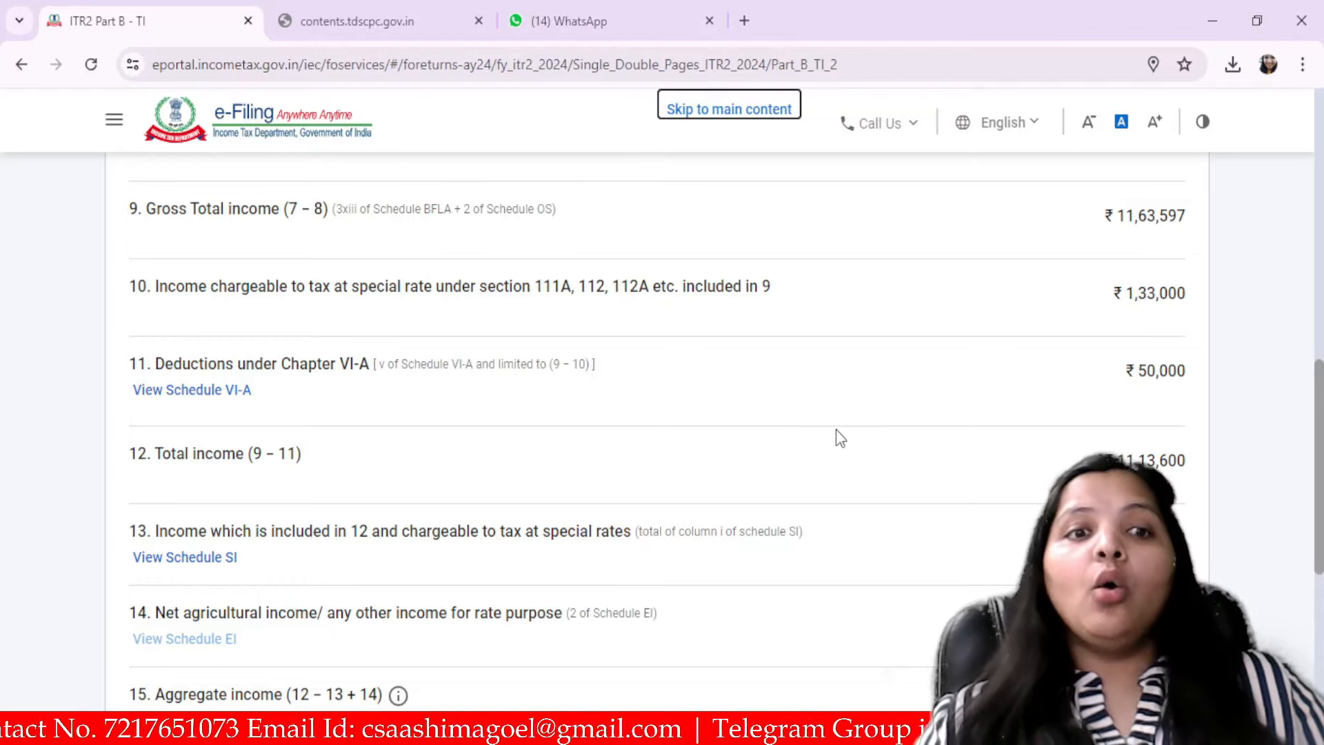
pyautogui.scroll(2, 423, 426)
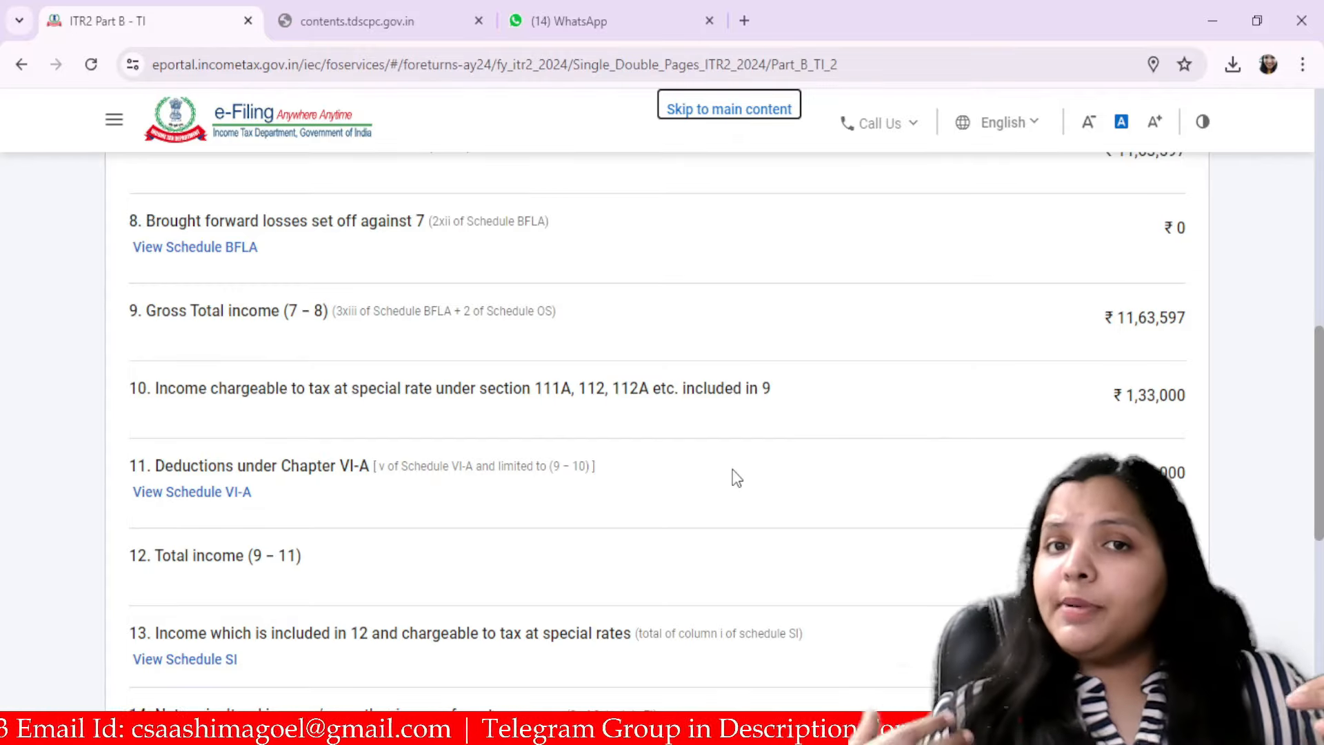
pyautogui.scroll(-8, 828, 483)
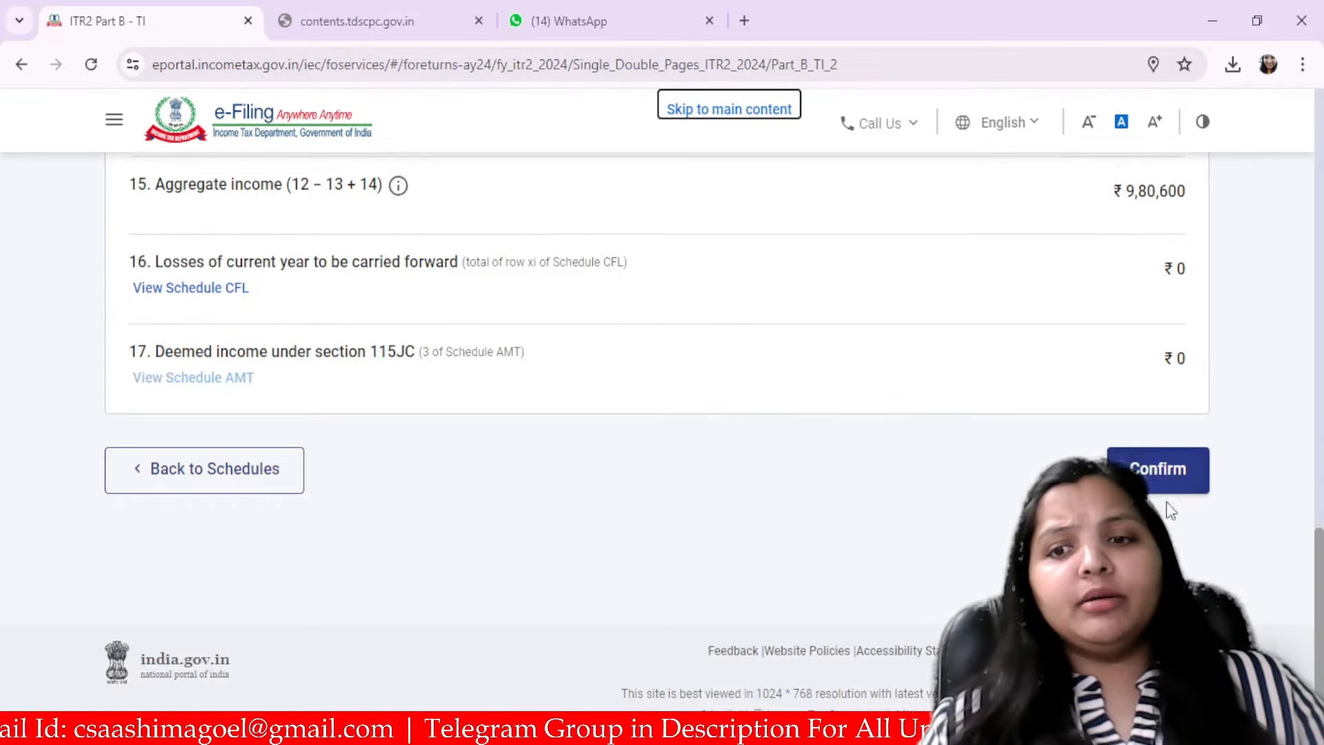
pyautogui.click(1158, 474)
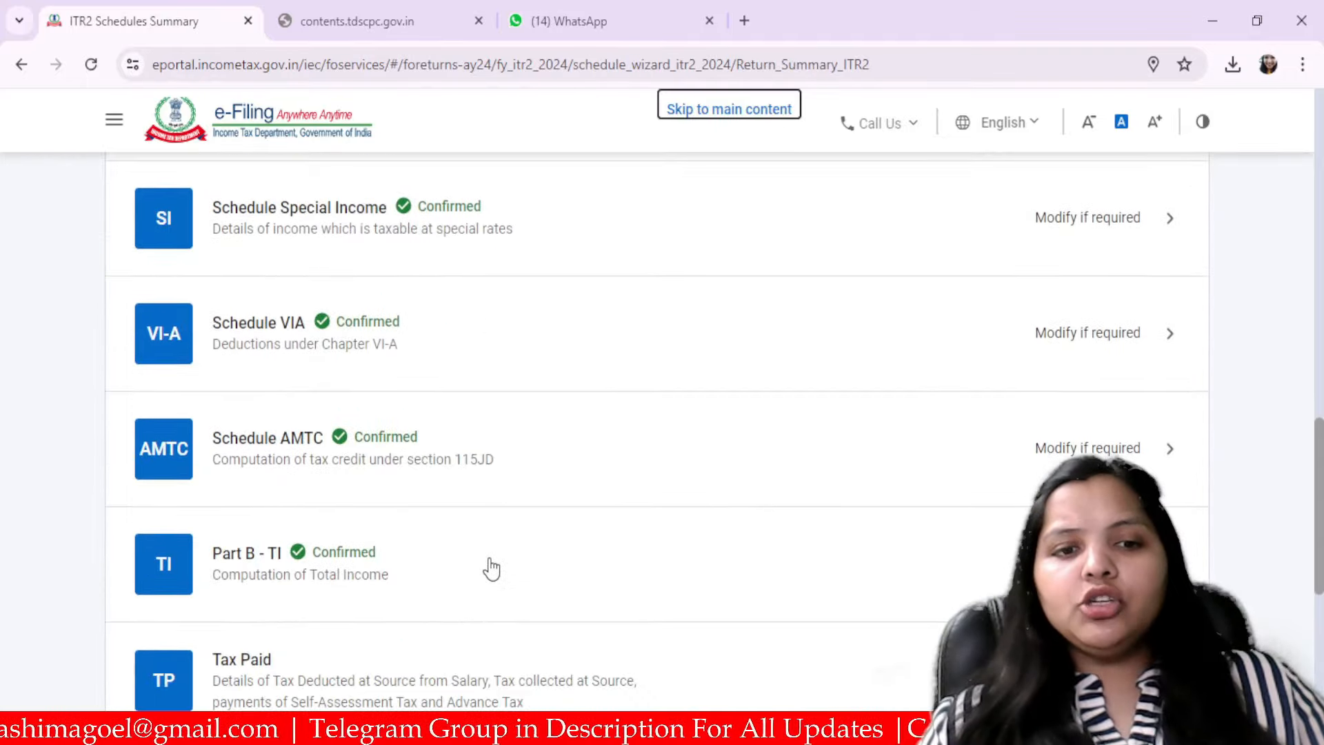
# Open the Tax Paid schedule, review its TDS, TCS, advance tax and self-assessment tax sections, and confirm it
pyautogui.scroll(-2, 491, 569)
pyautogui.click(432, 582)
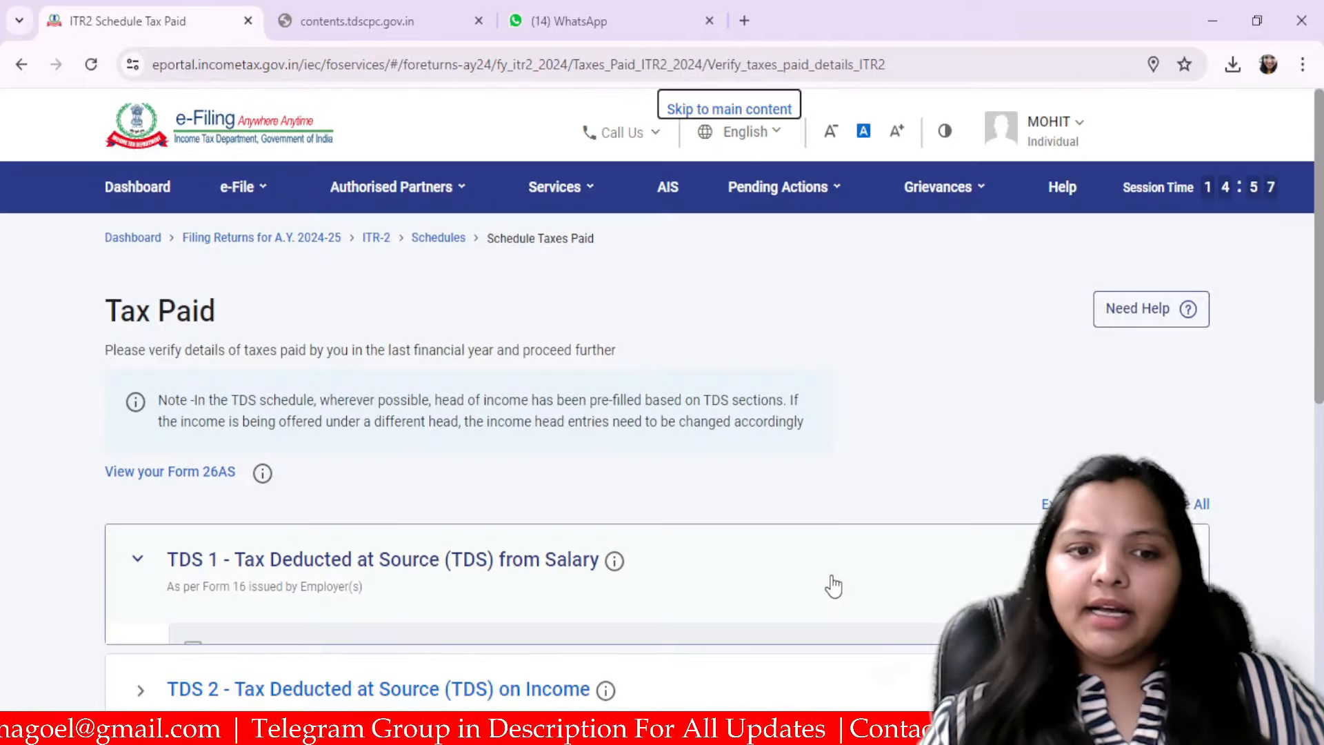
pyautogui.scroll(-6, 835, 592)
pyautogui.scroll(4, 848, 599)
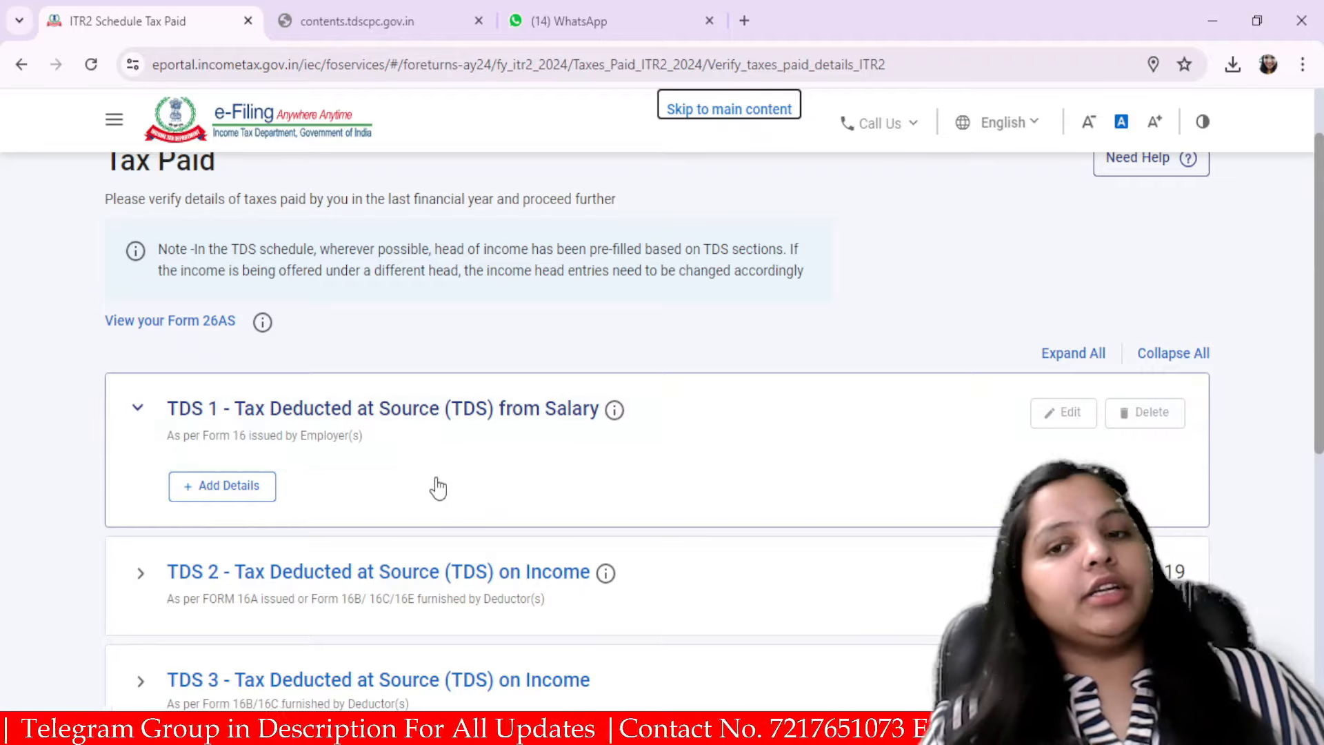
pyautogui.scroll(-1, 832, 488)
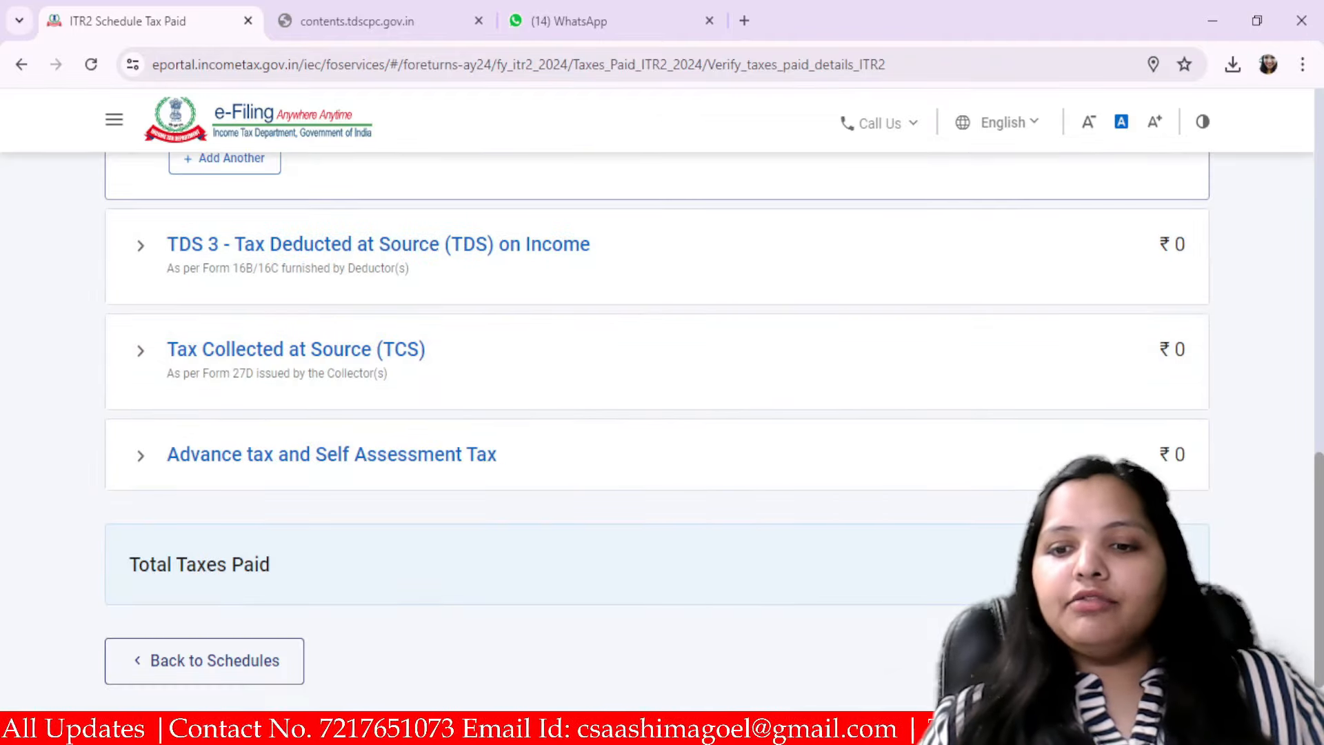
pyautogui.click(615, 460)
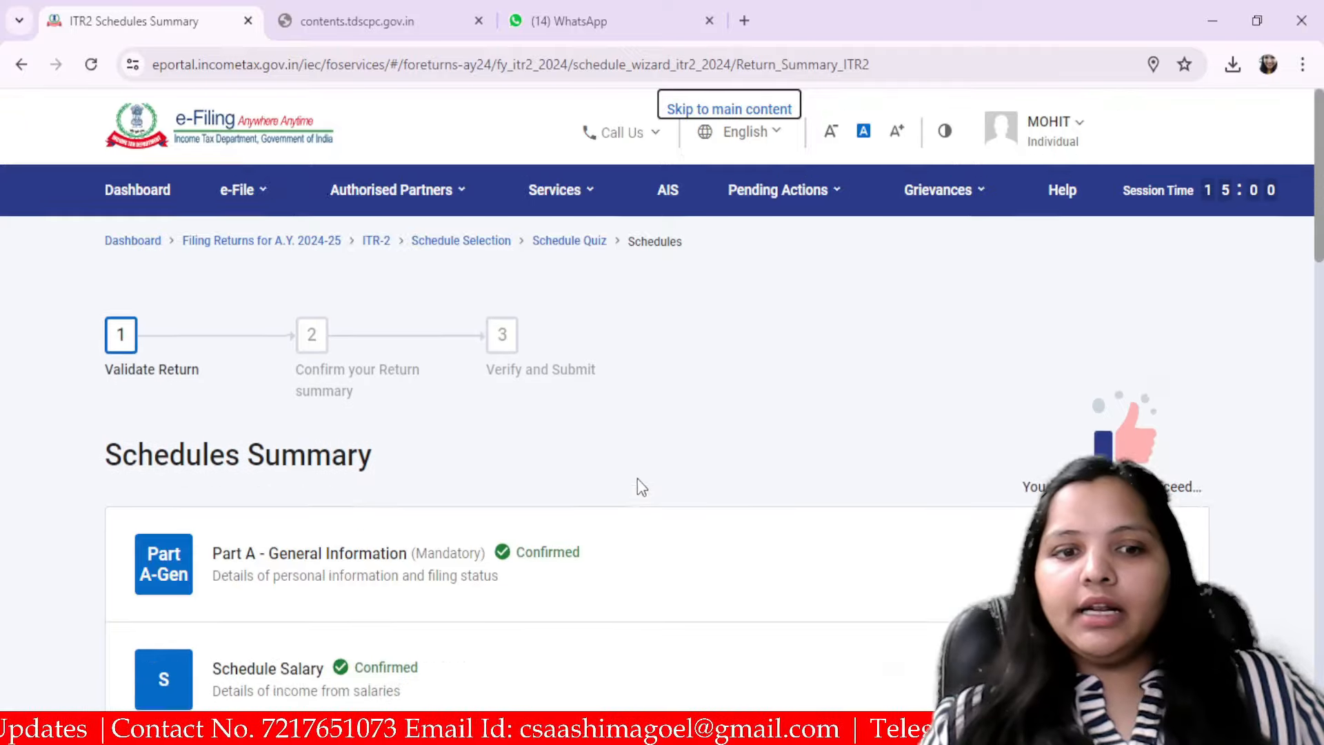
# Open Part B - TTI and show the details of the tax payable on total income
pyautogui.scroll(-15, 637, 477)
pyautogui.scroll(-5, 645, 478)
pyautogui.scroll(1, 641, 473)
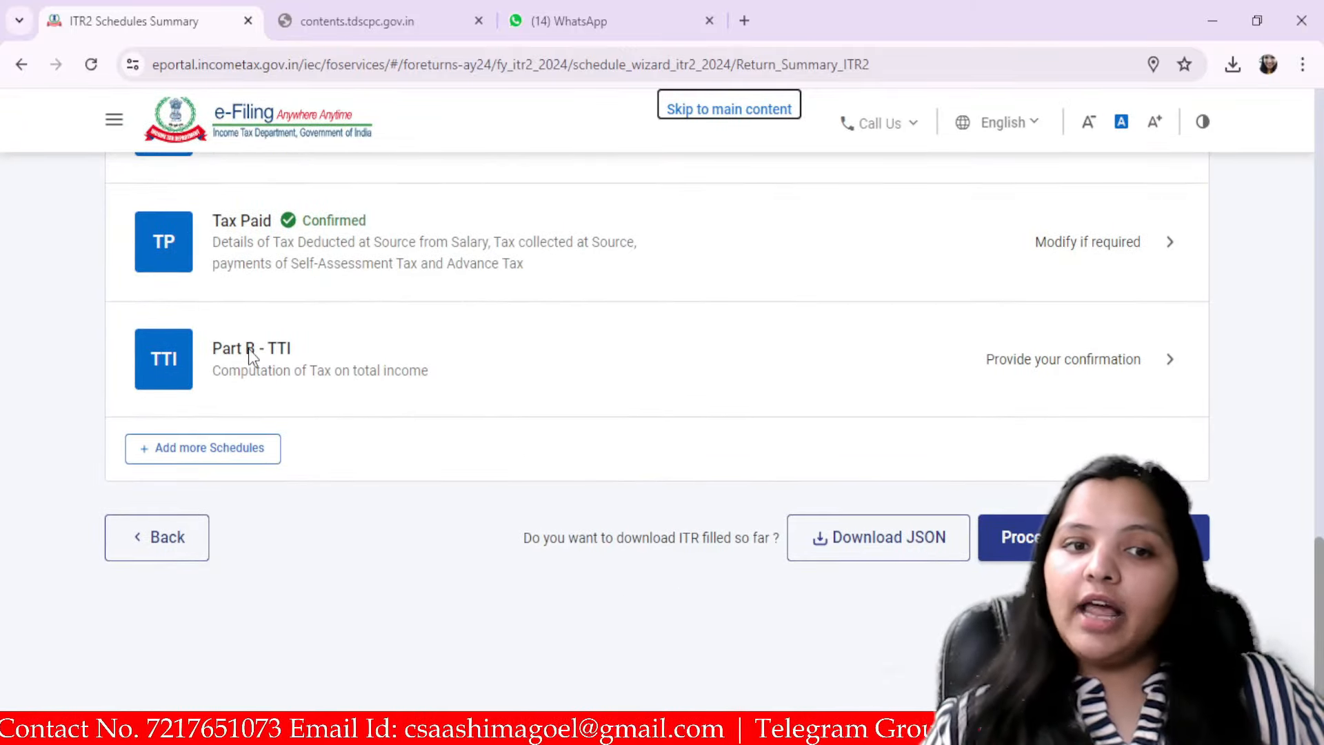
pyautogui.click(173, 376)
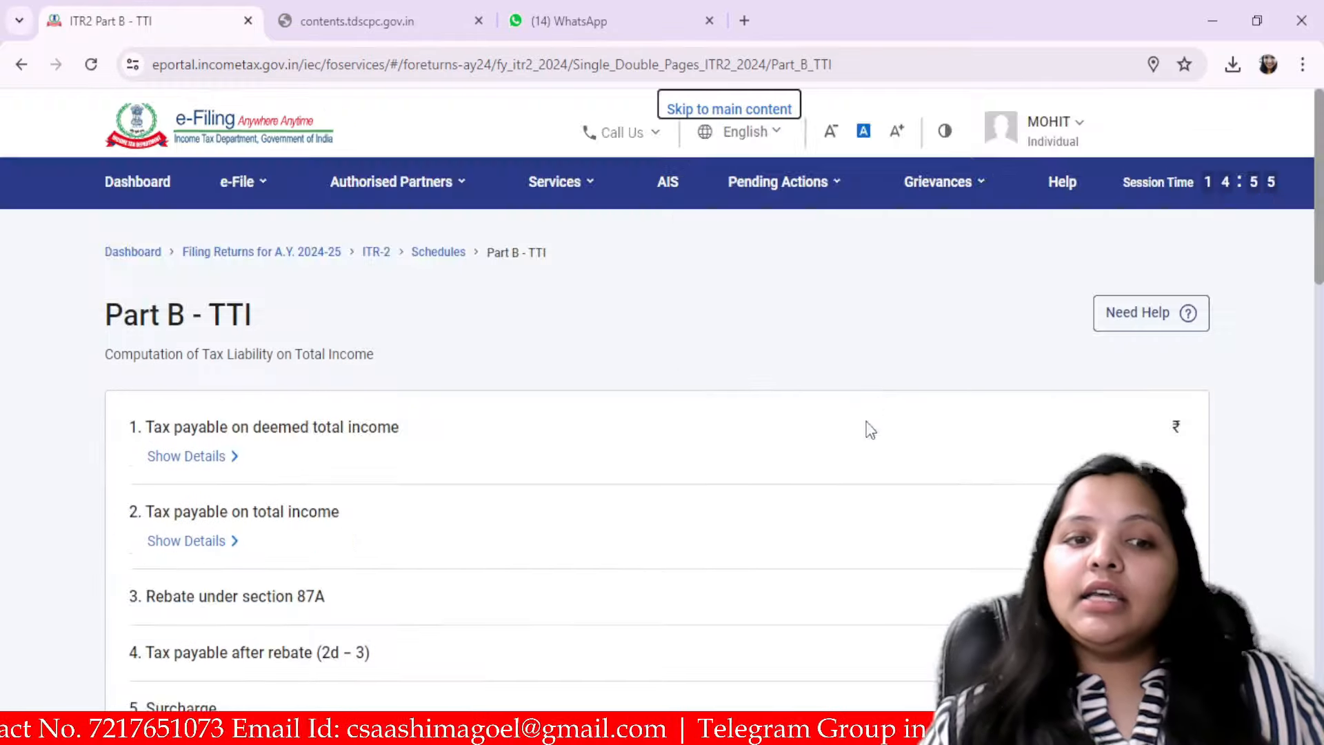
pyautogui.scroll(-2, 863, 421)
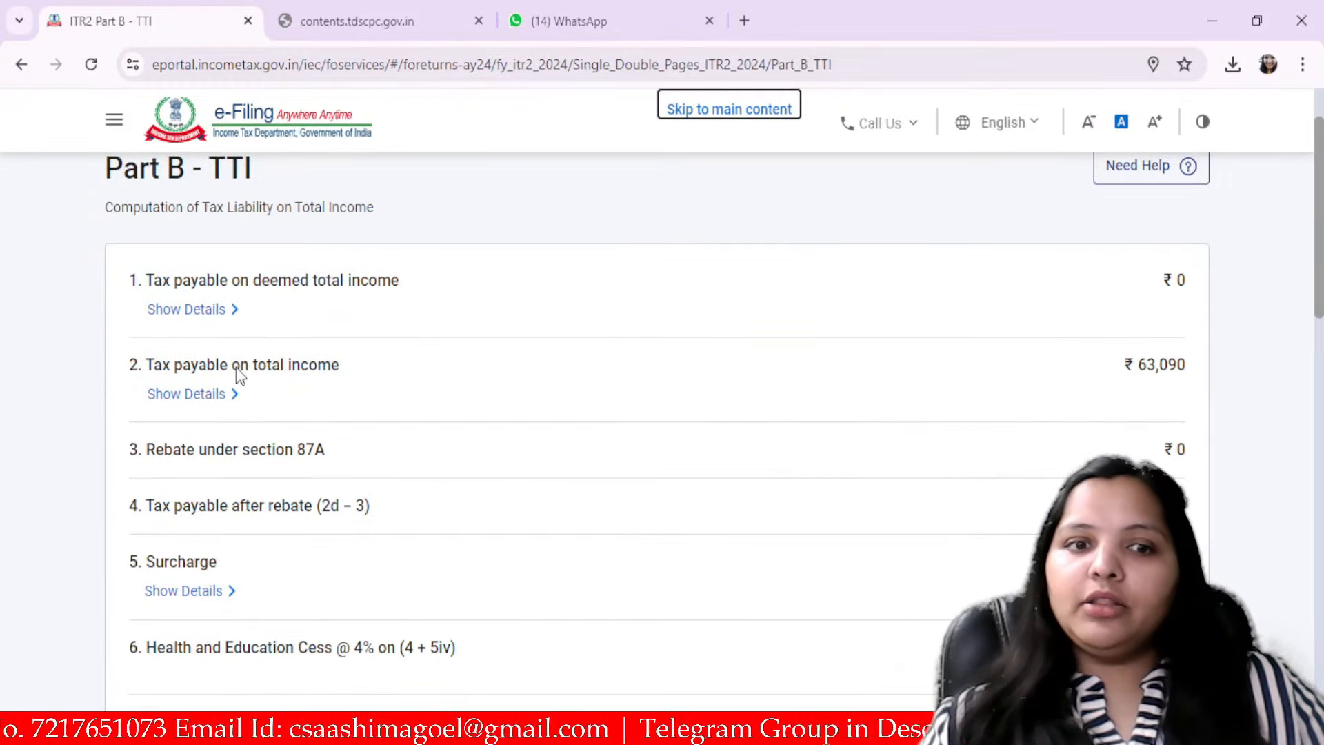
pyautogui.moveTo(1127, 366); pyautogui.dragTo(1248, 362)
pyautogui.click(692, 449)
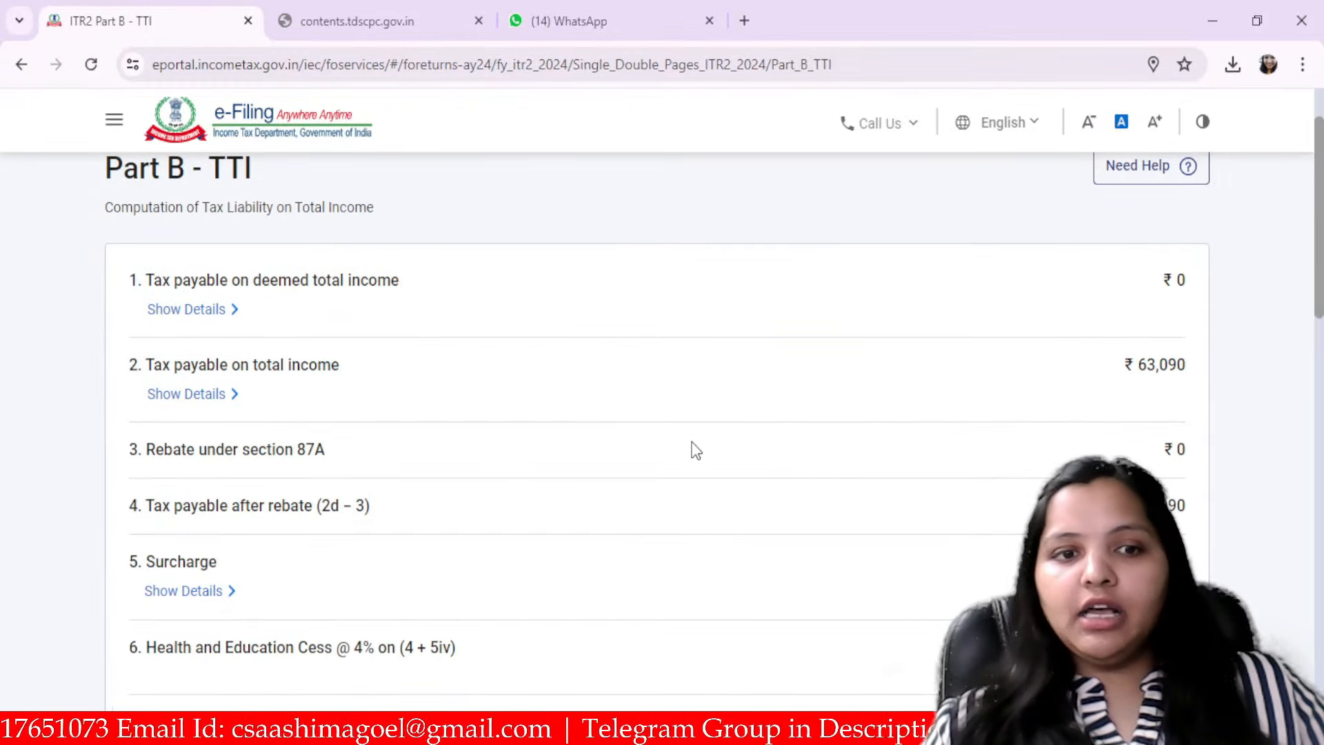
pyautogui.click(186, 394)
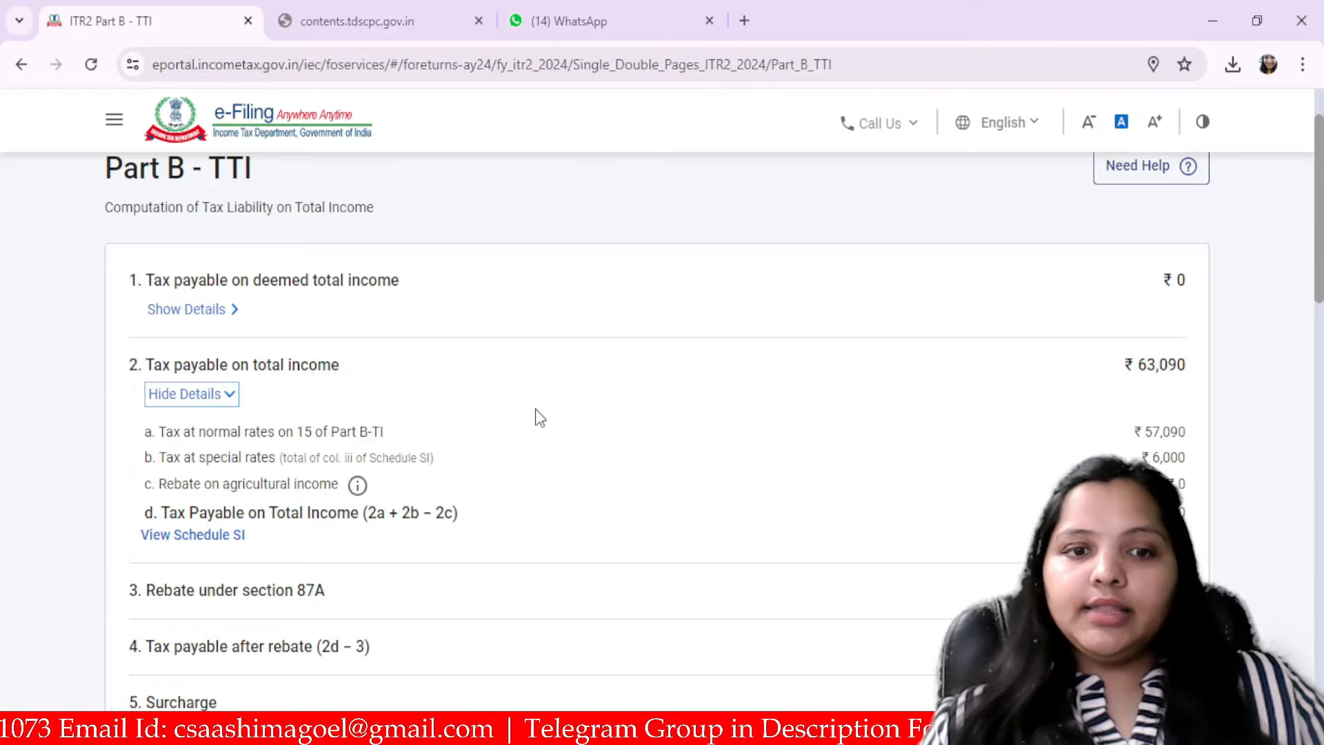
# Review the tax liability, taxes paid and refund in Part B - TTI, confirm it, and proceed to the return preview
pyautogui.scroll(-1, 537, 416)
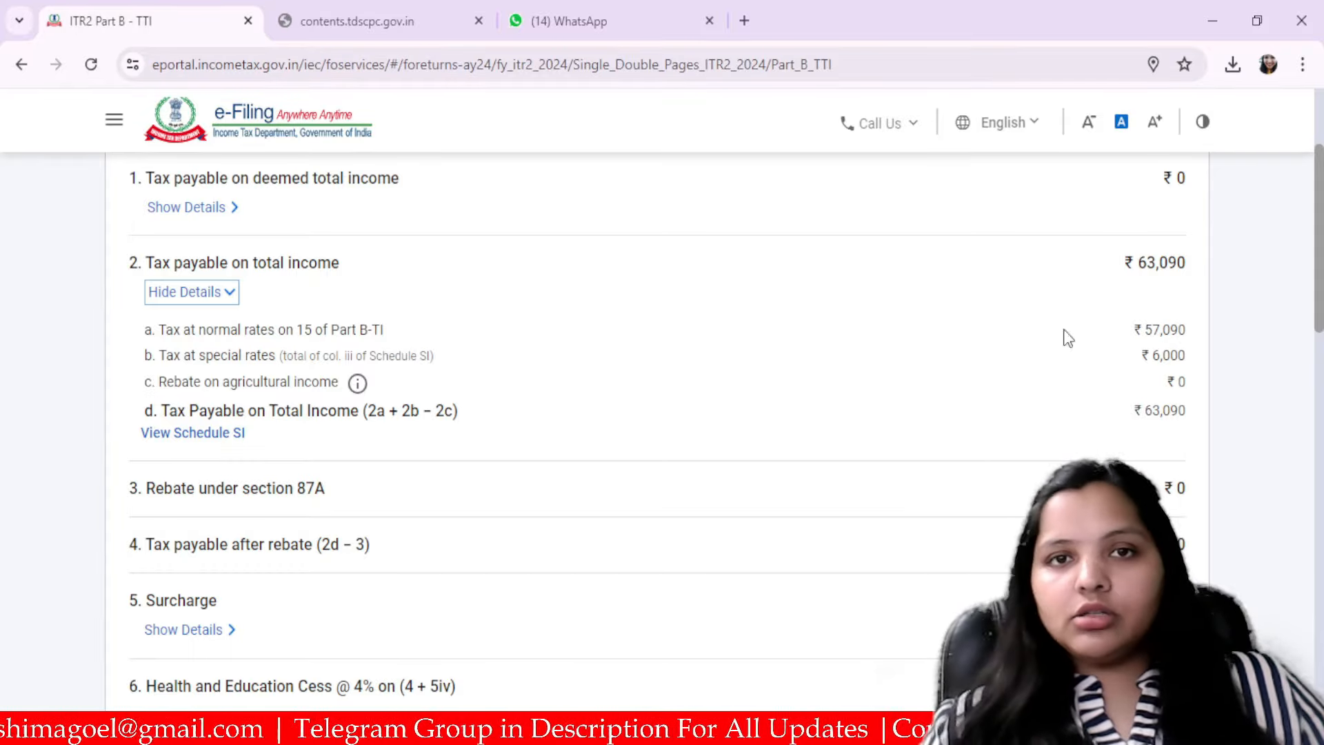
pyautogui.scroll(-9, 1093, 437)
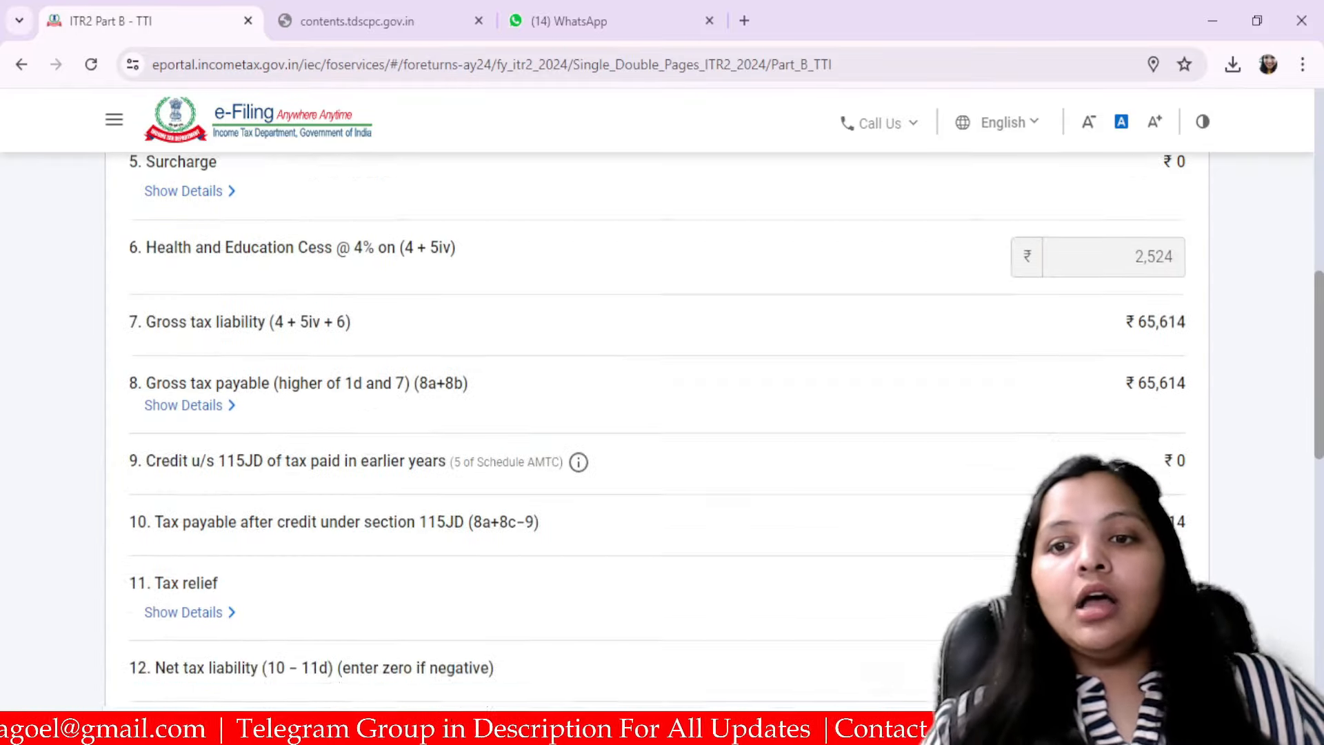
pyautogui.scroll(-10, 1164, 454)
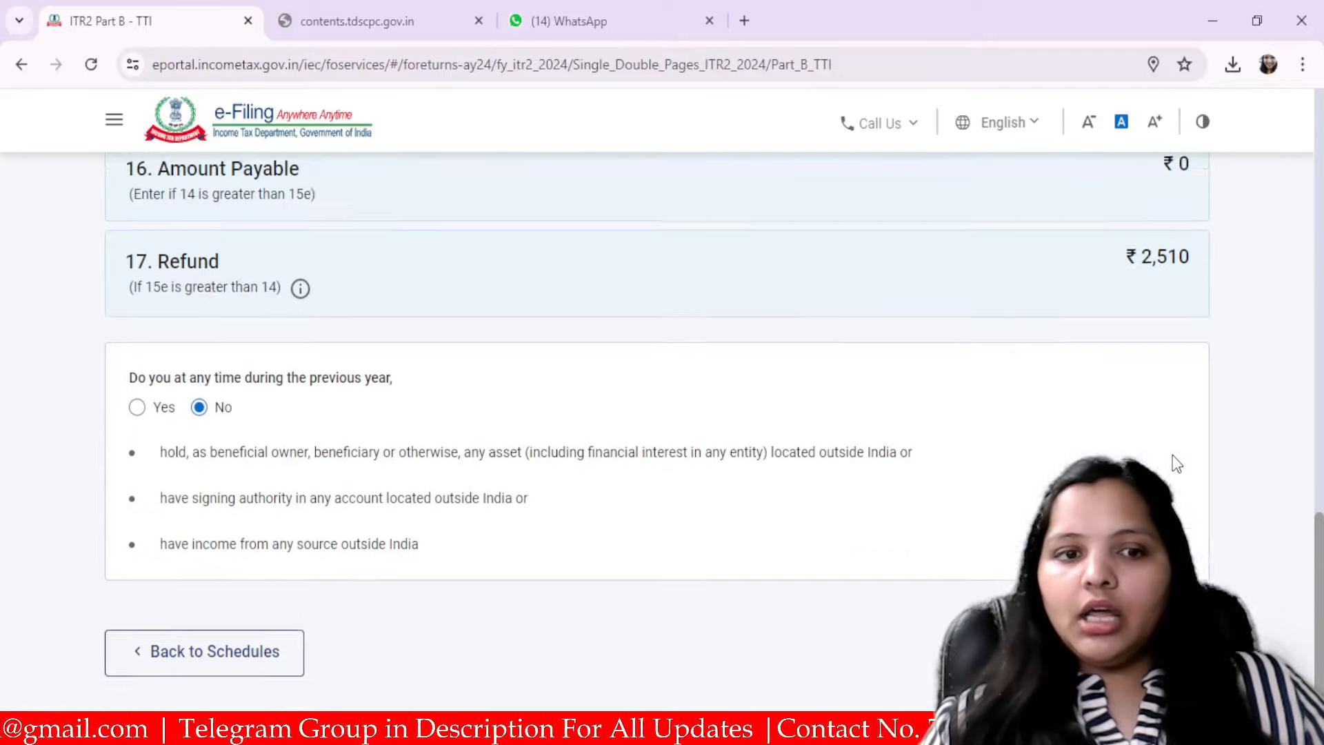
pyautogui.scroll(1, 1180, 317)
pyautogui.click(1218, 338)
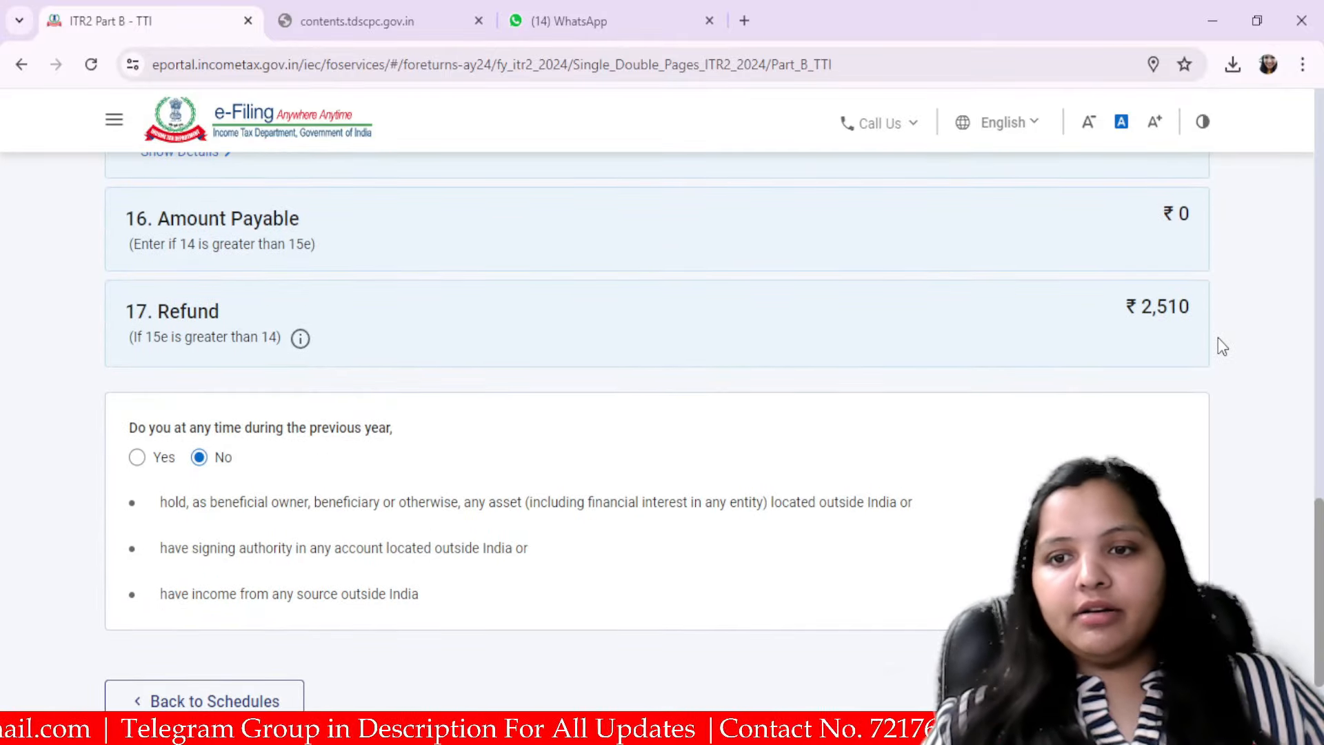
pyautogui.scroll(4, 1248, 353)
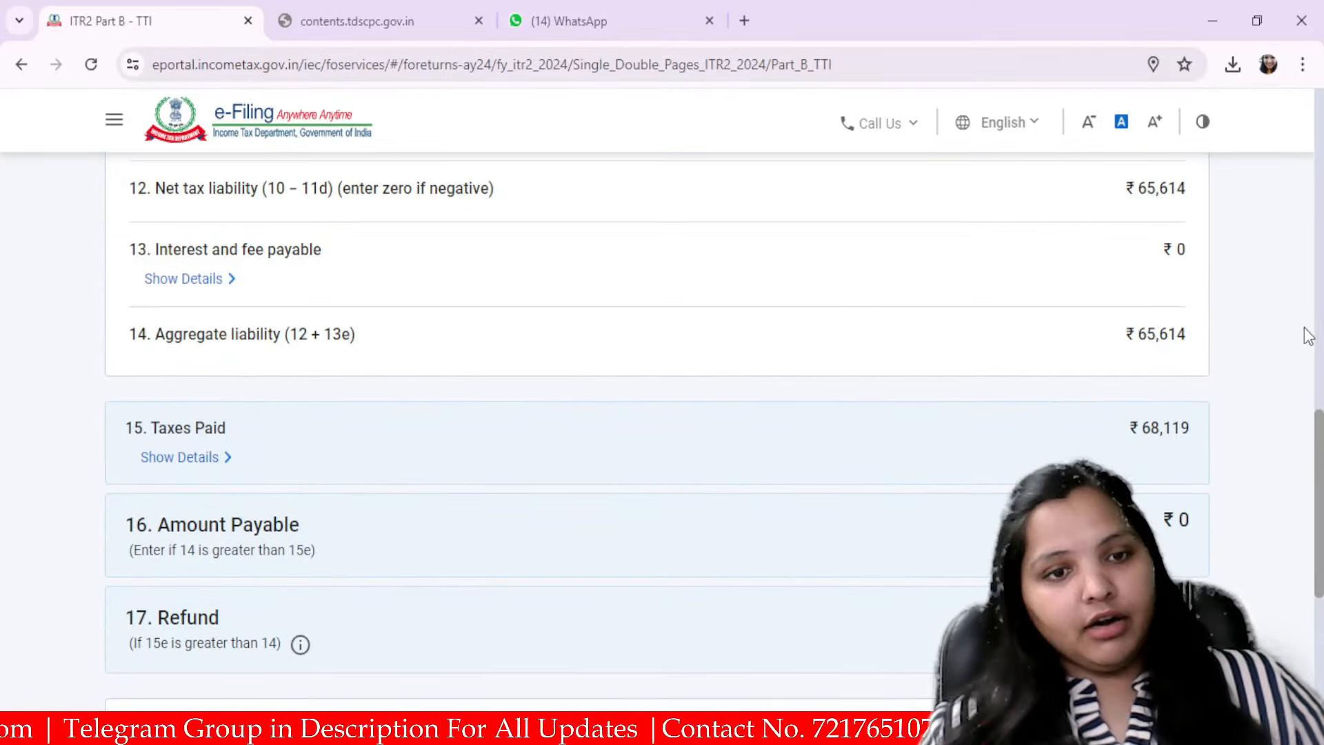
pyautogui.scroll(-6, 1304, 334)
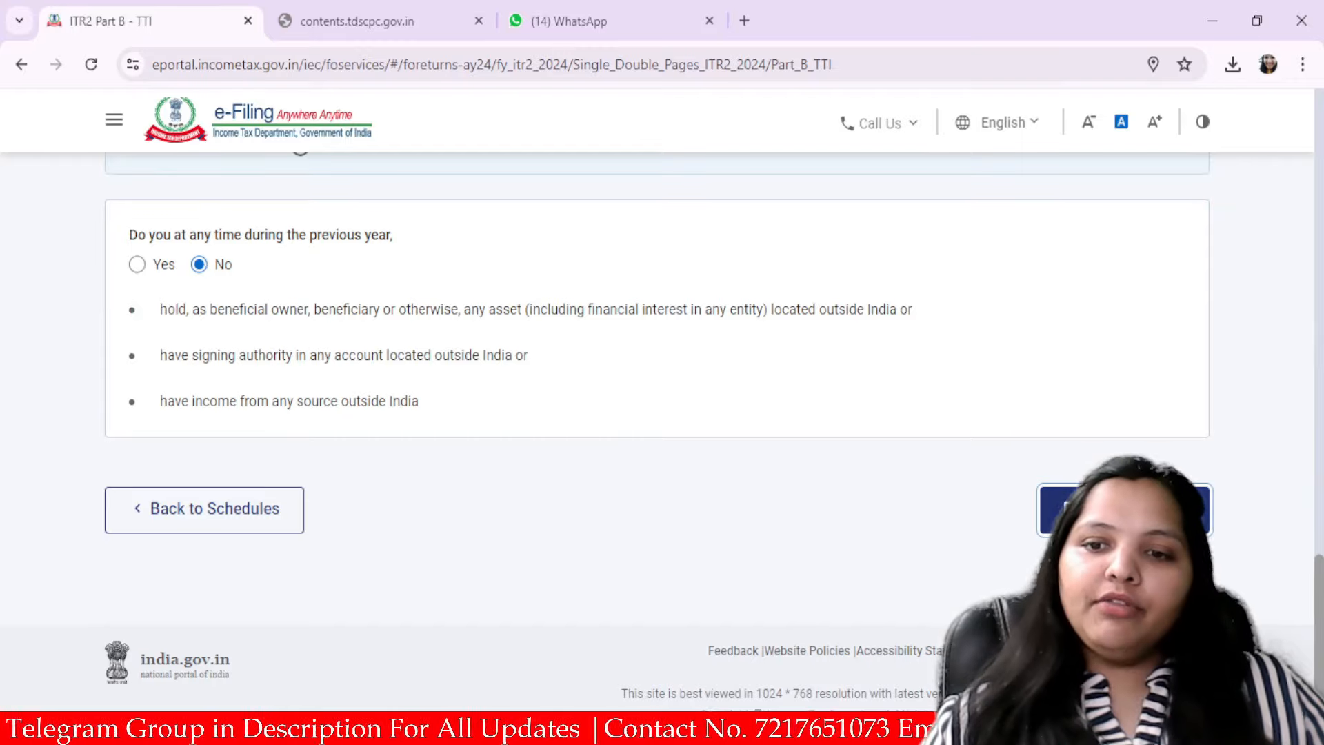
pyautogui.click(1172, 511)
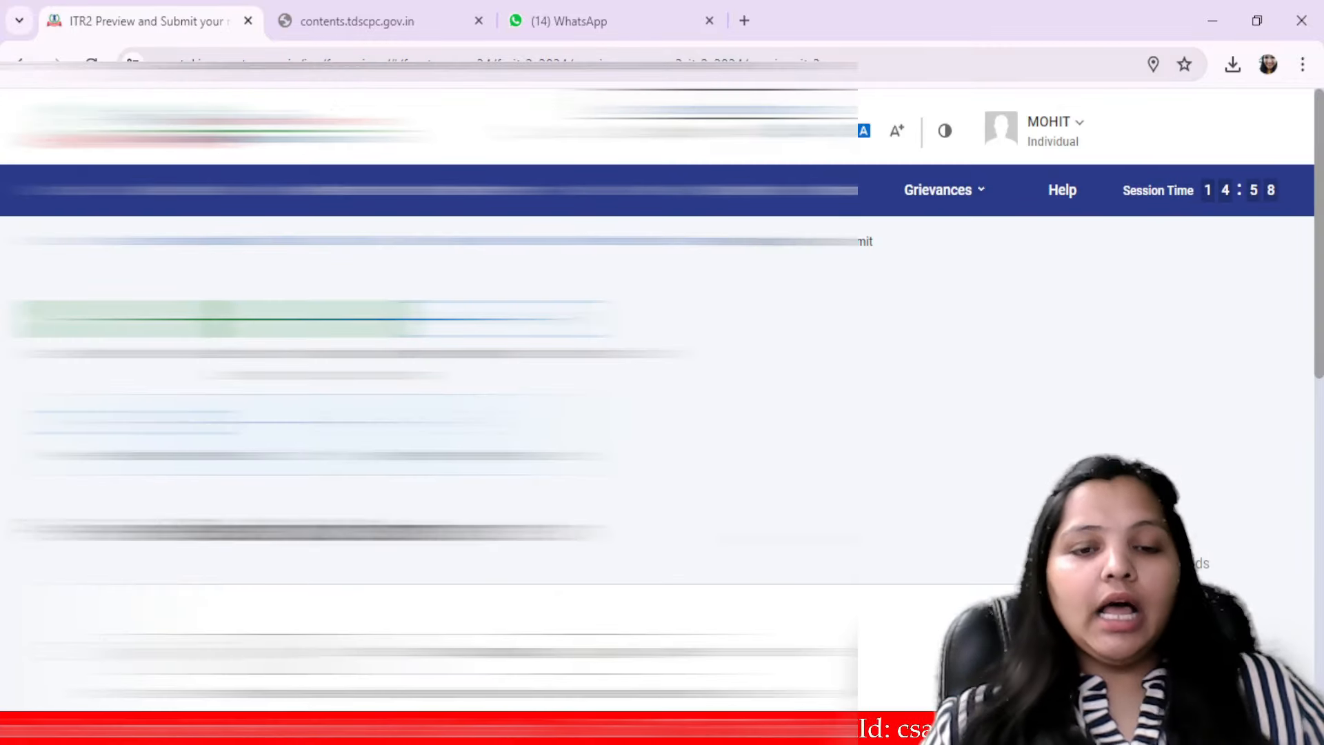
# Go through the Preview and Submit your return page to its end
pyautogui.scroll(-2, 662, 413)
pyautogui.scroll(-5, 865, 607)
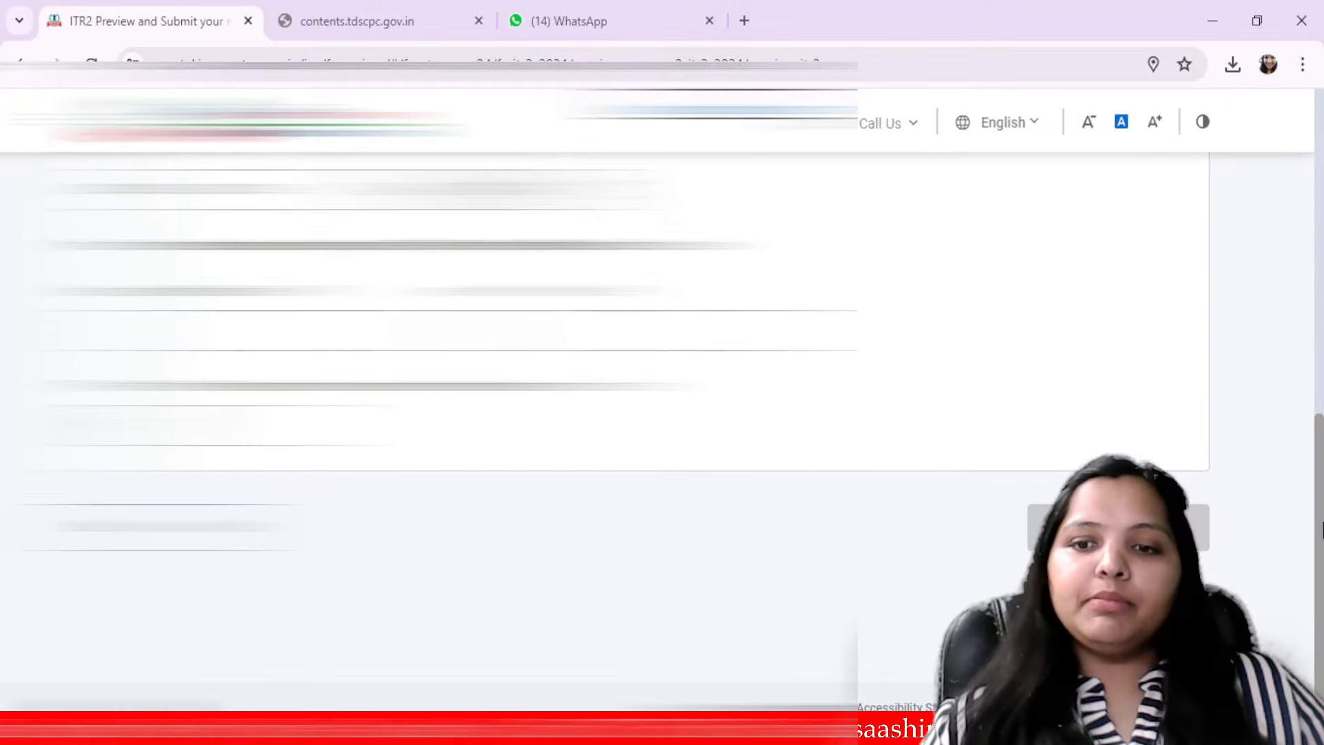